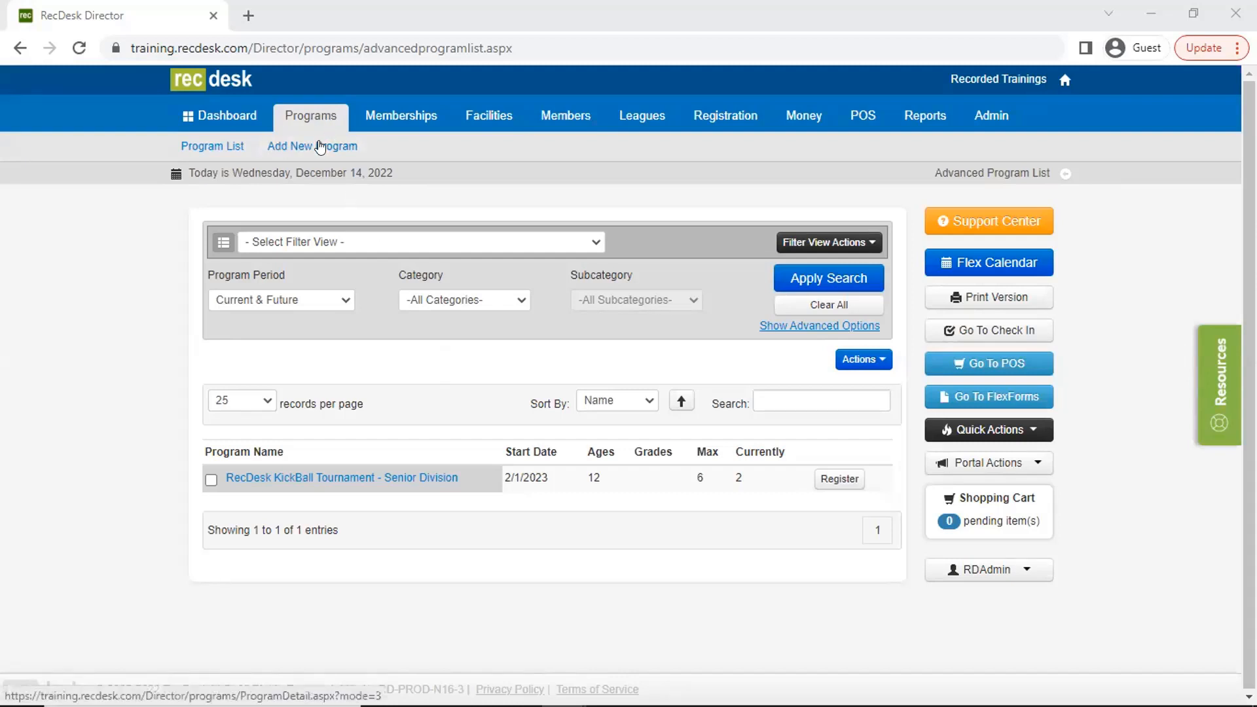
- Start a new program named FlexReg PowerUp and set its program type to Adult
left_click(321, 146)
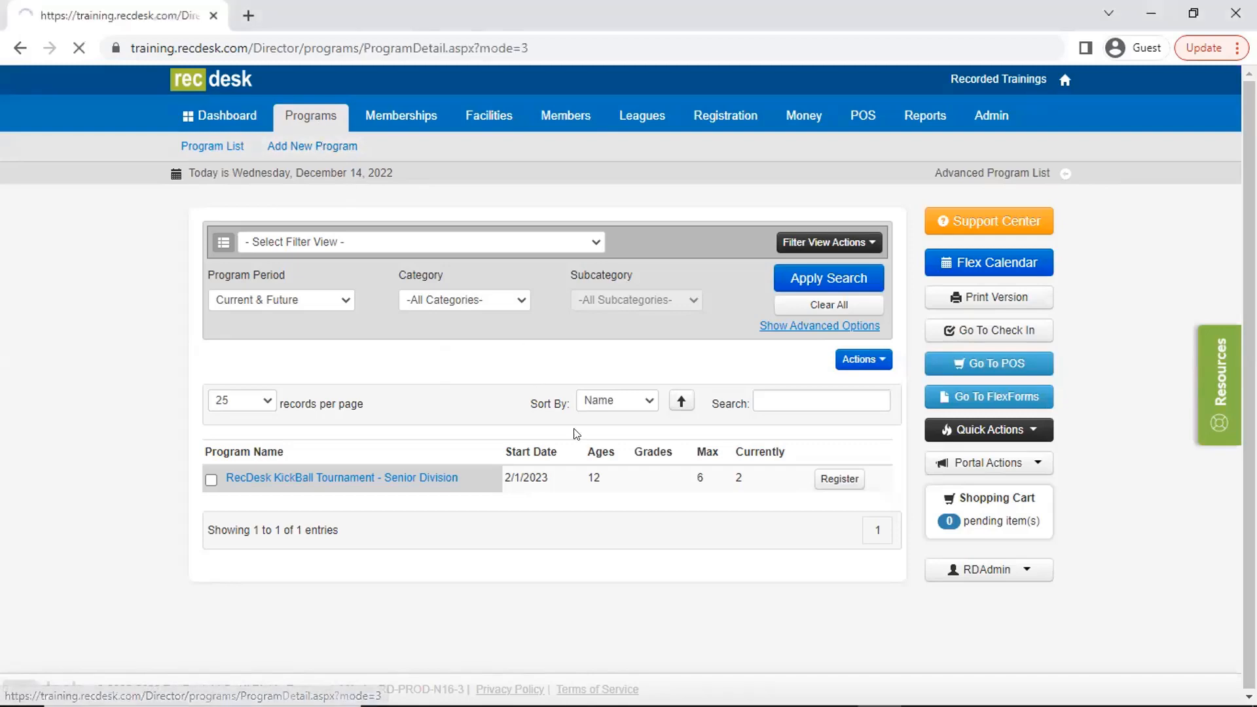
type("Fle")
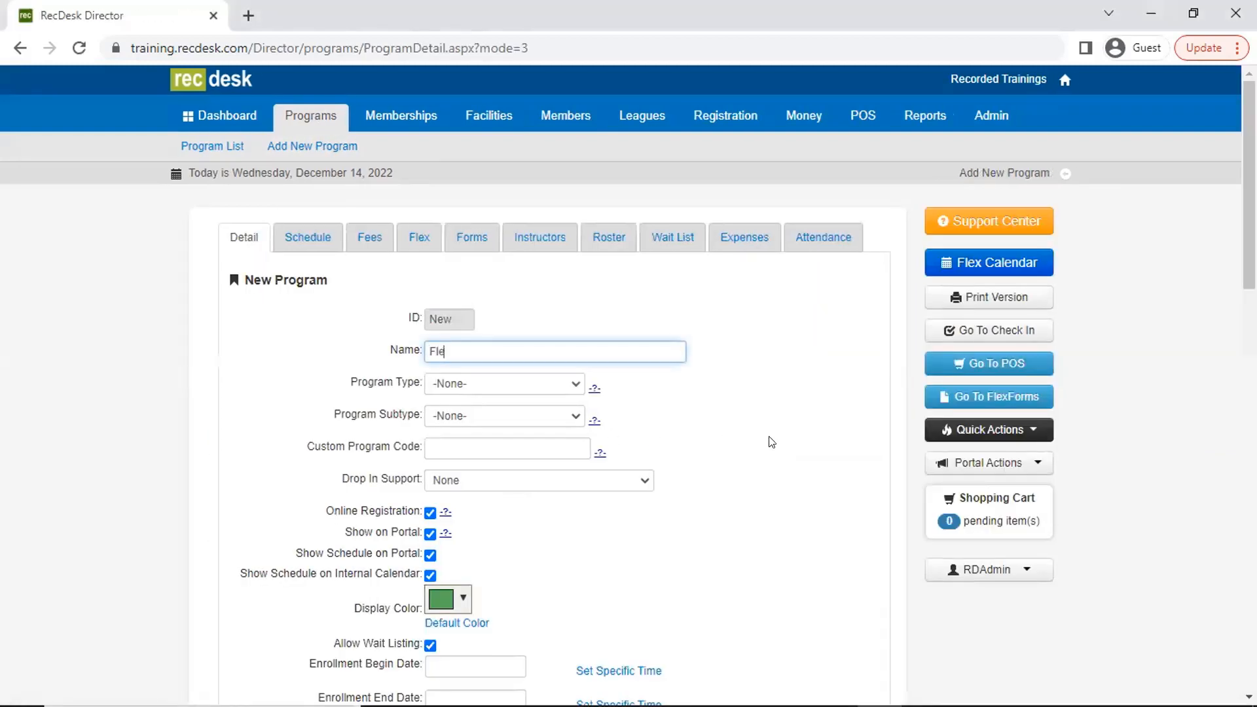
type("xReg PowerUp")
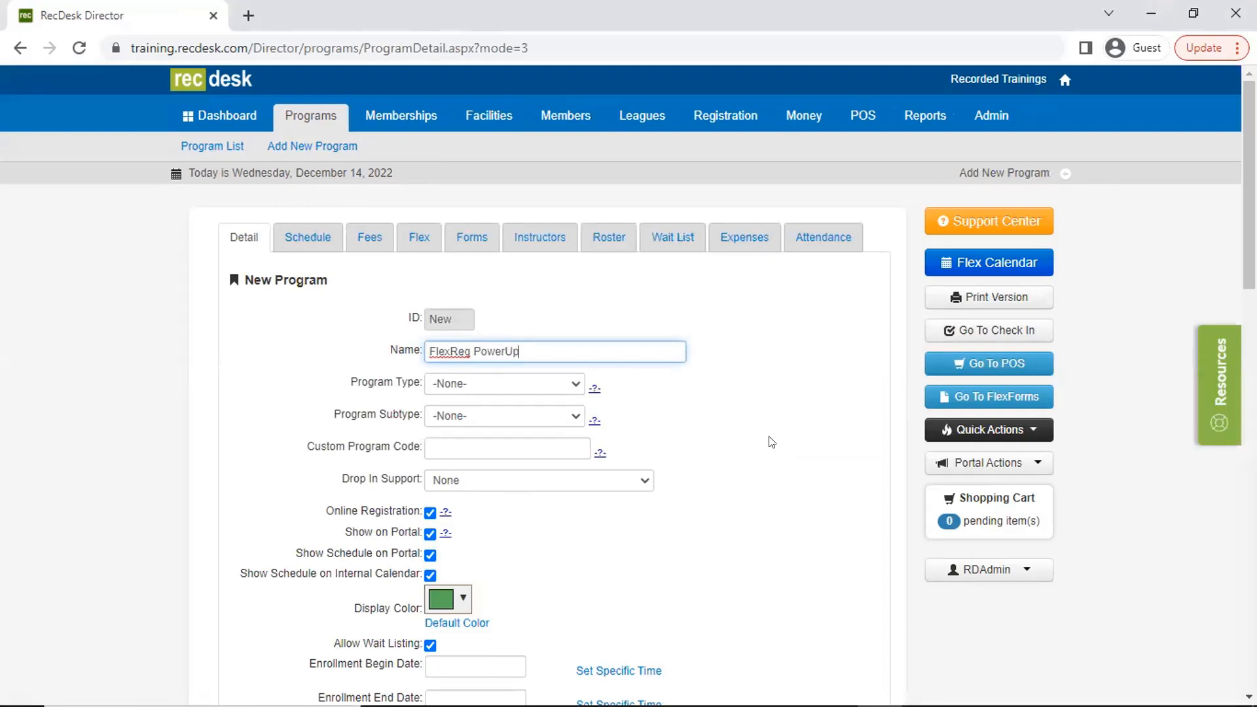
left_click(505, 383)
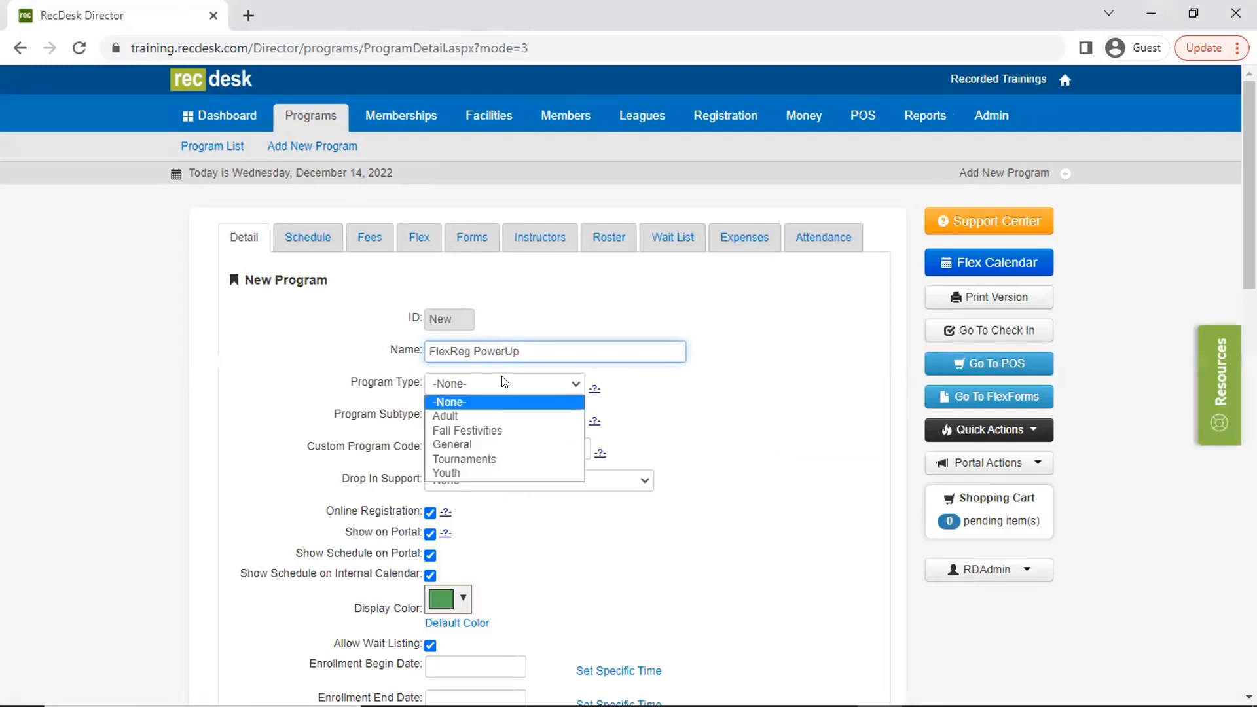
left_click(511, 417)
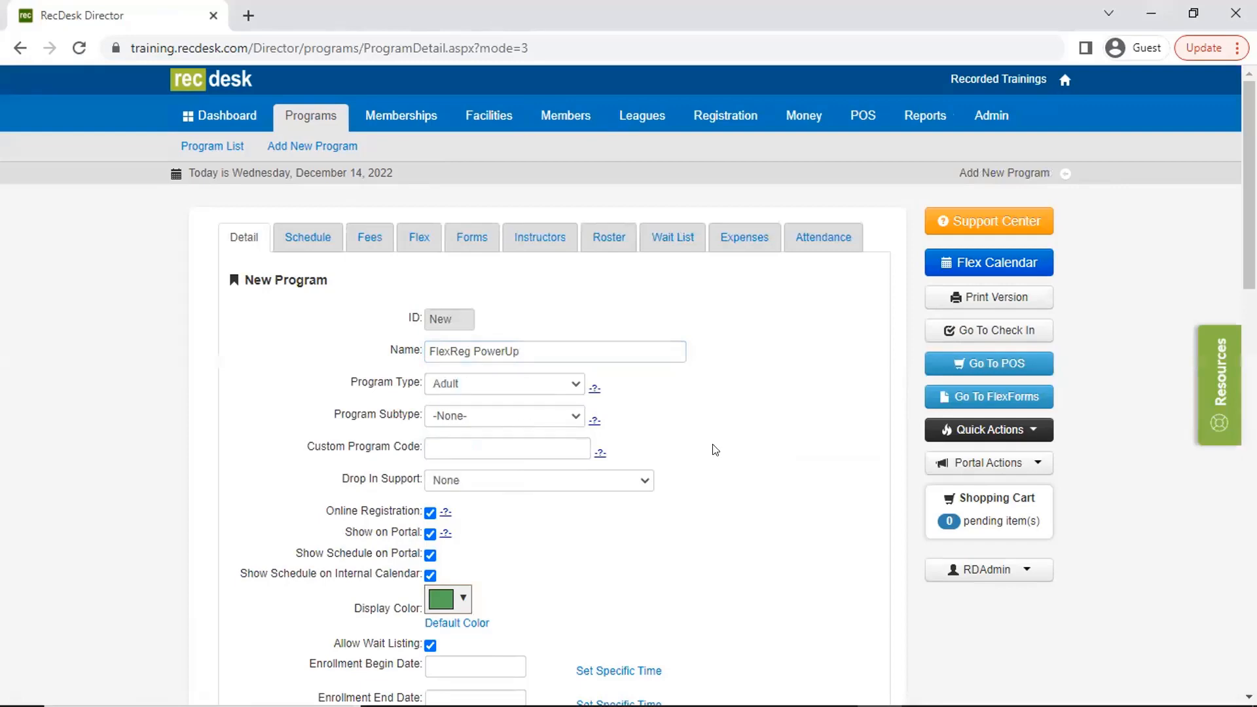
- Examine the new program's Drop In Support choices and its remaining detail, accounting and demographics fields
scroll(703, 462, "down", 1)
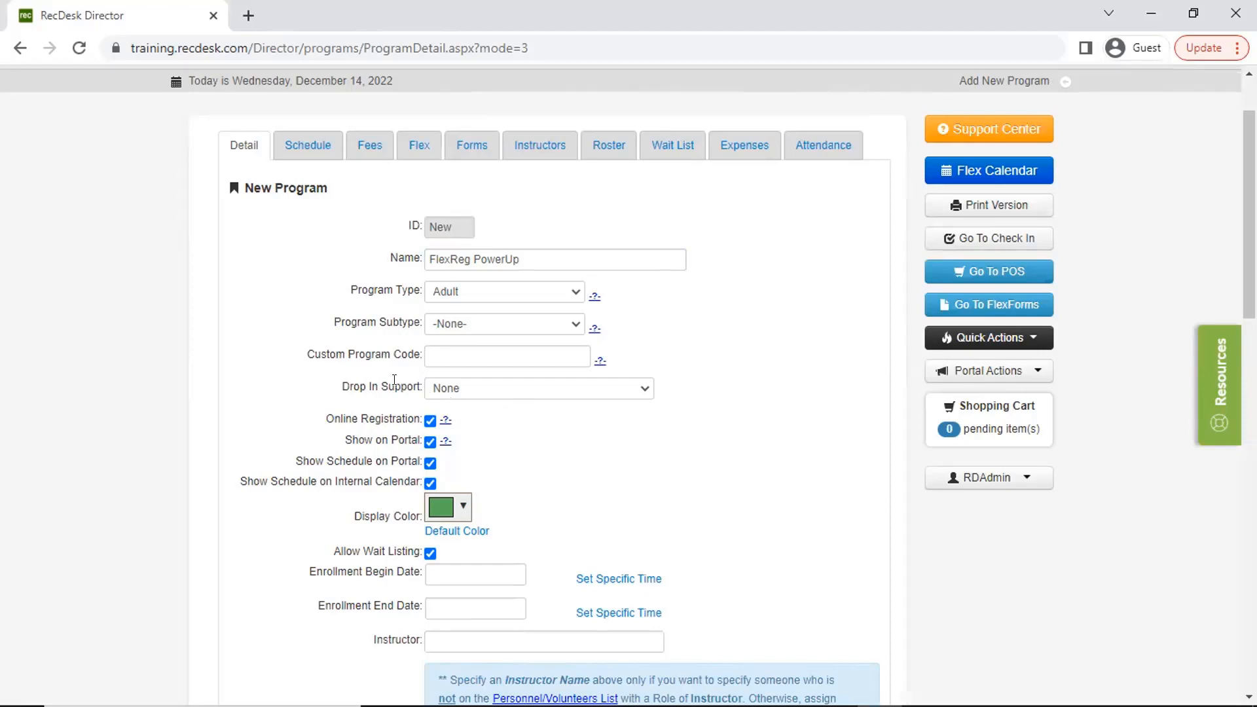
left_click(490, 392)
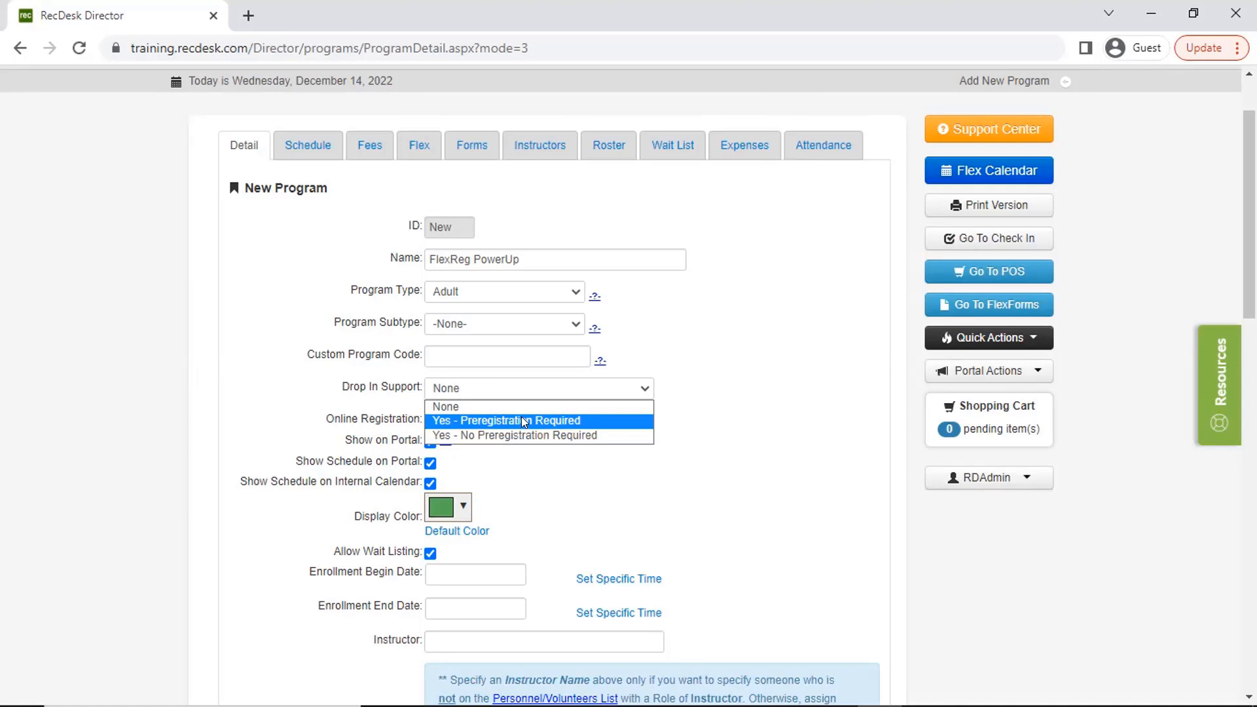
left_click(587, 502)
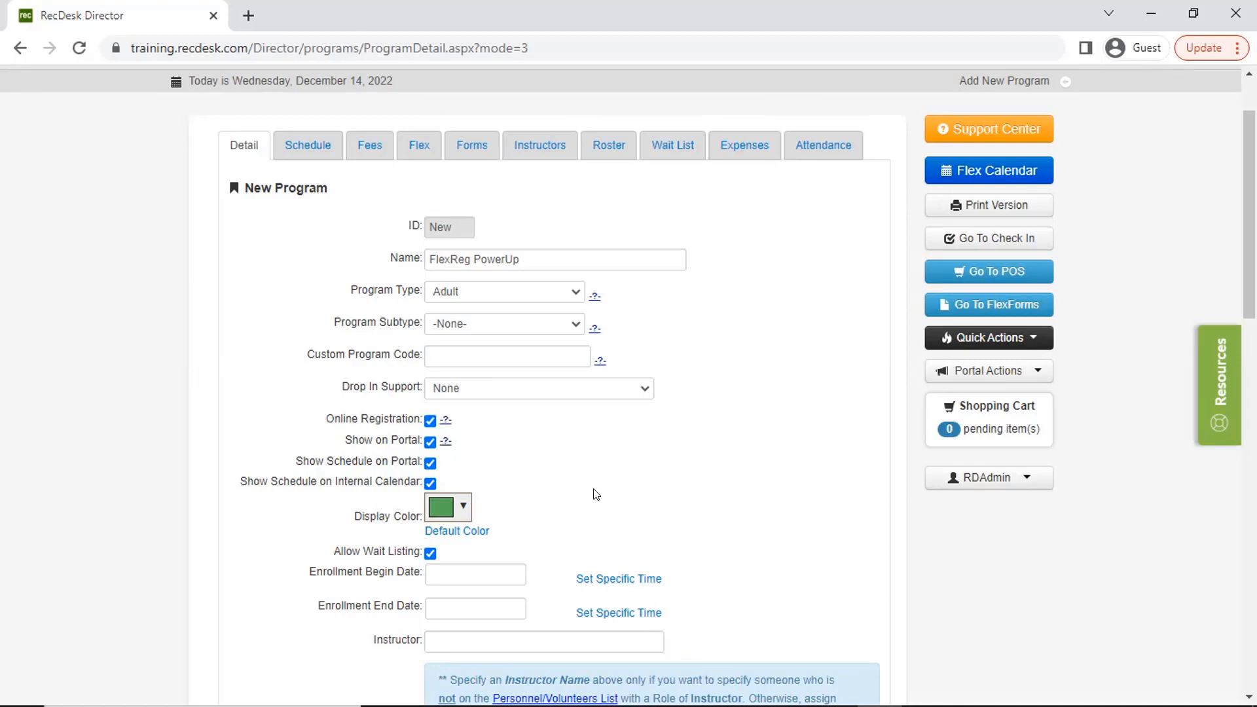
scroll(584, 487, "down", 3)
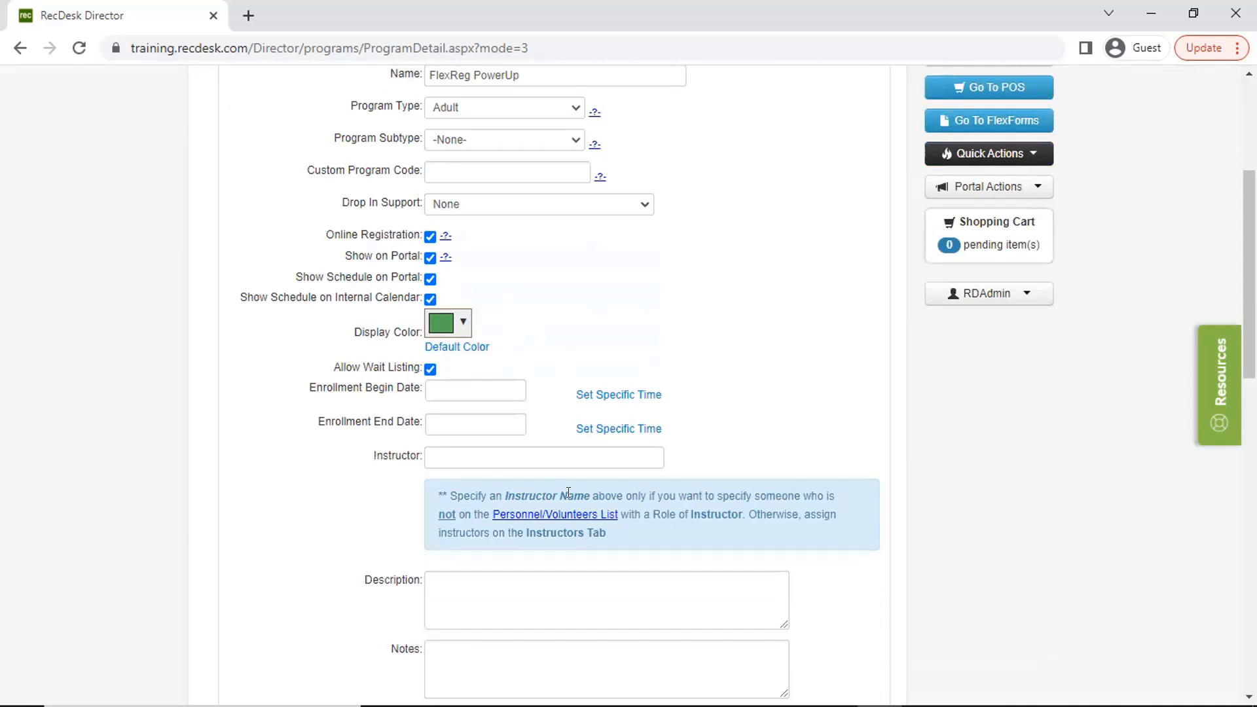
scroll(568, 493, "down", 6)
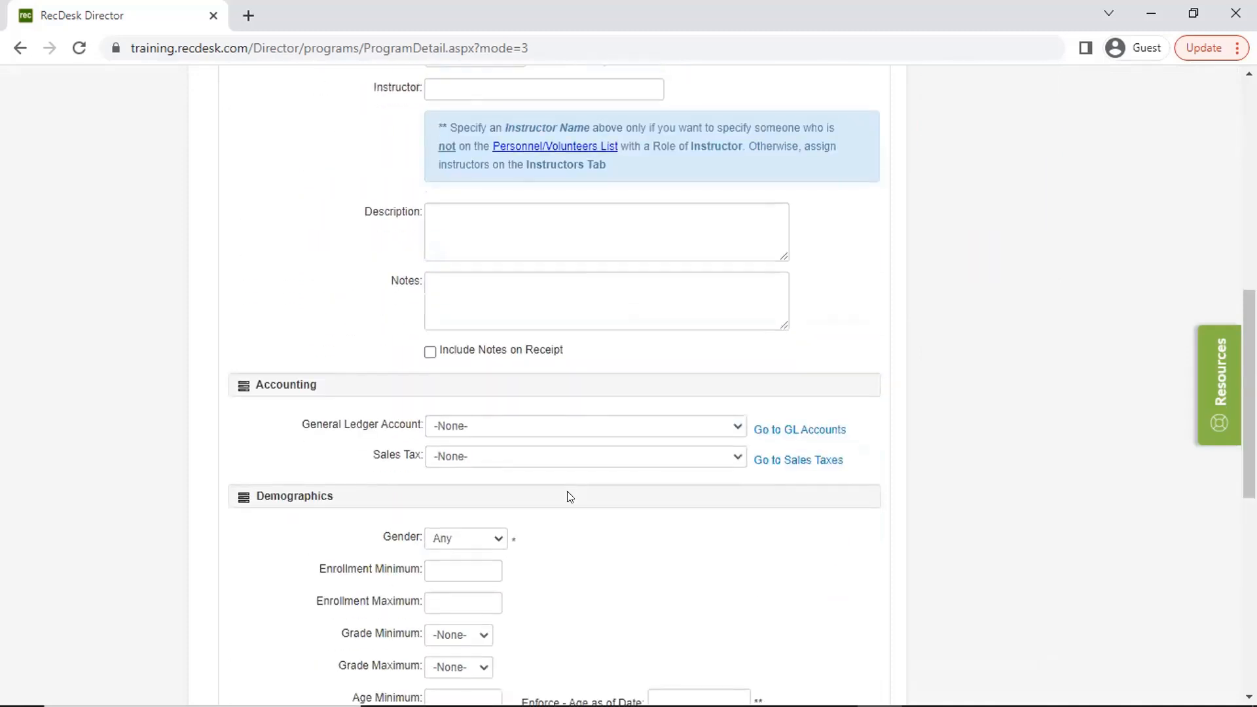
scroll(569, 497, "up", 4)
scroll(611, 530, "down", 3)
scroll(594, 469, "down", 1)
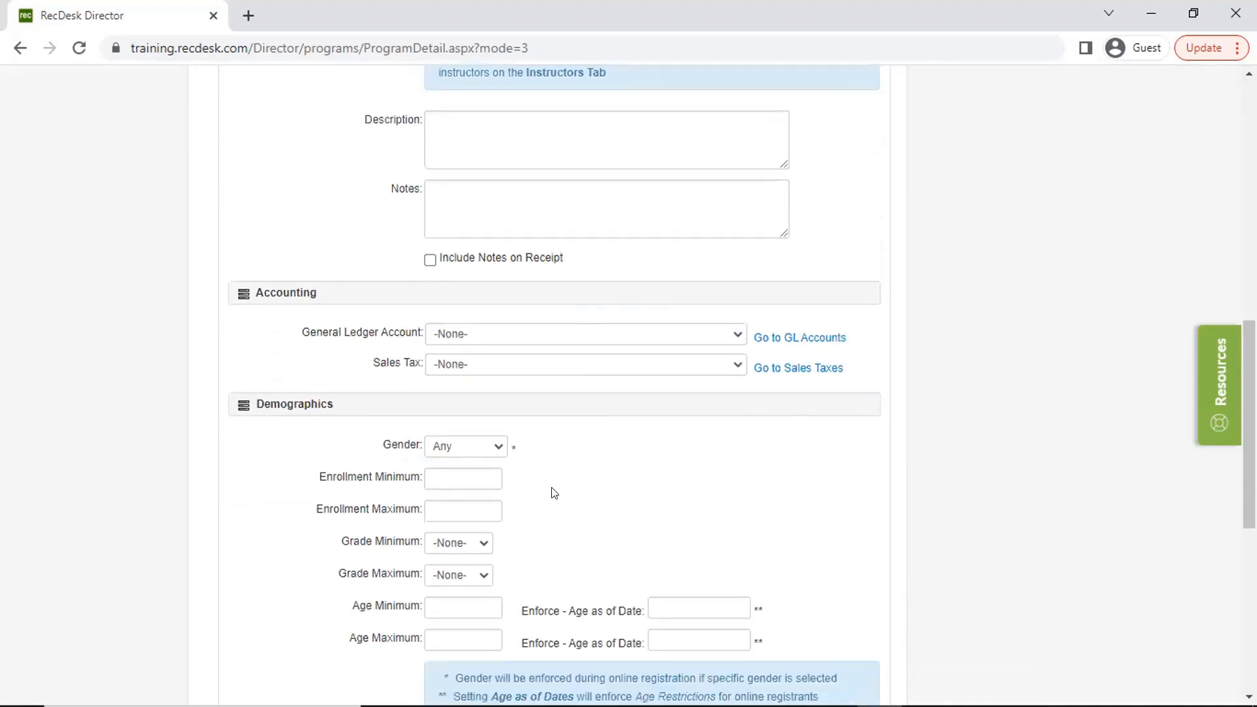
scroll(552, 493, "down", 1)
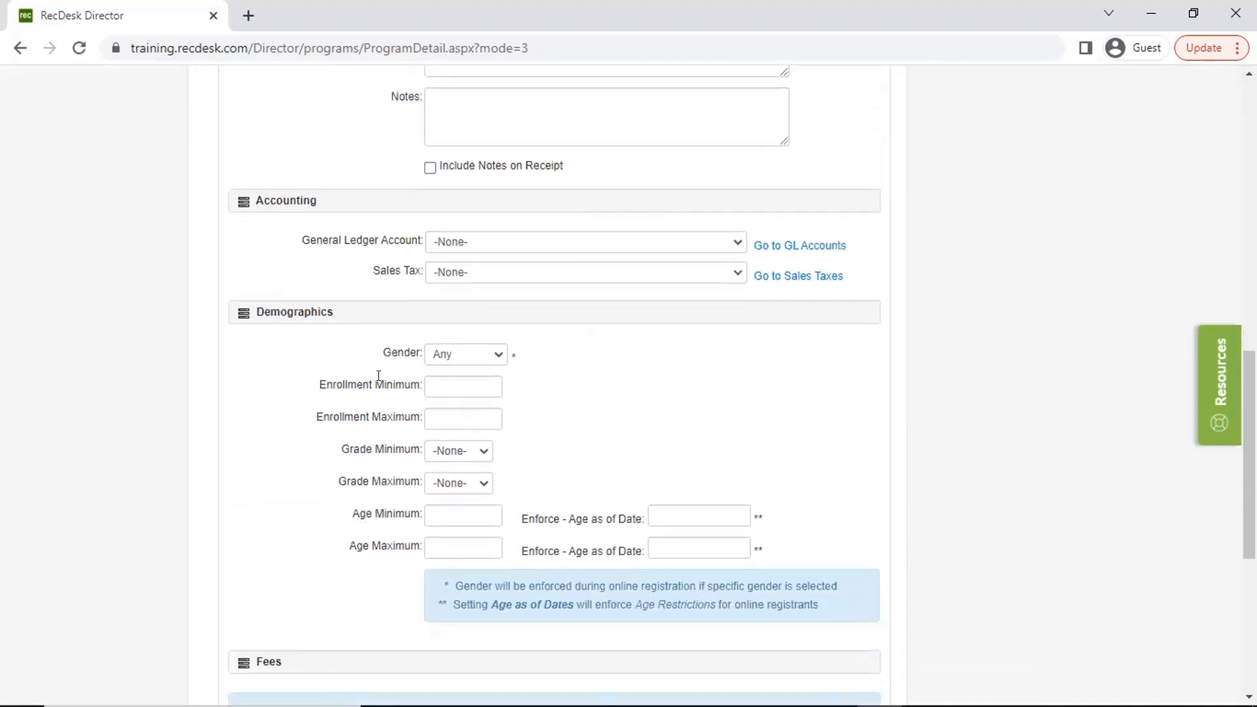
- Set the program's enrollment maximum to 8 and save the new program's details
left_click(425, 412)
scroll(424, 411, "down", 1)
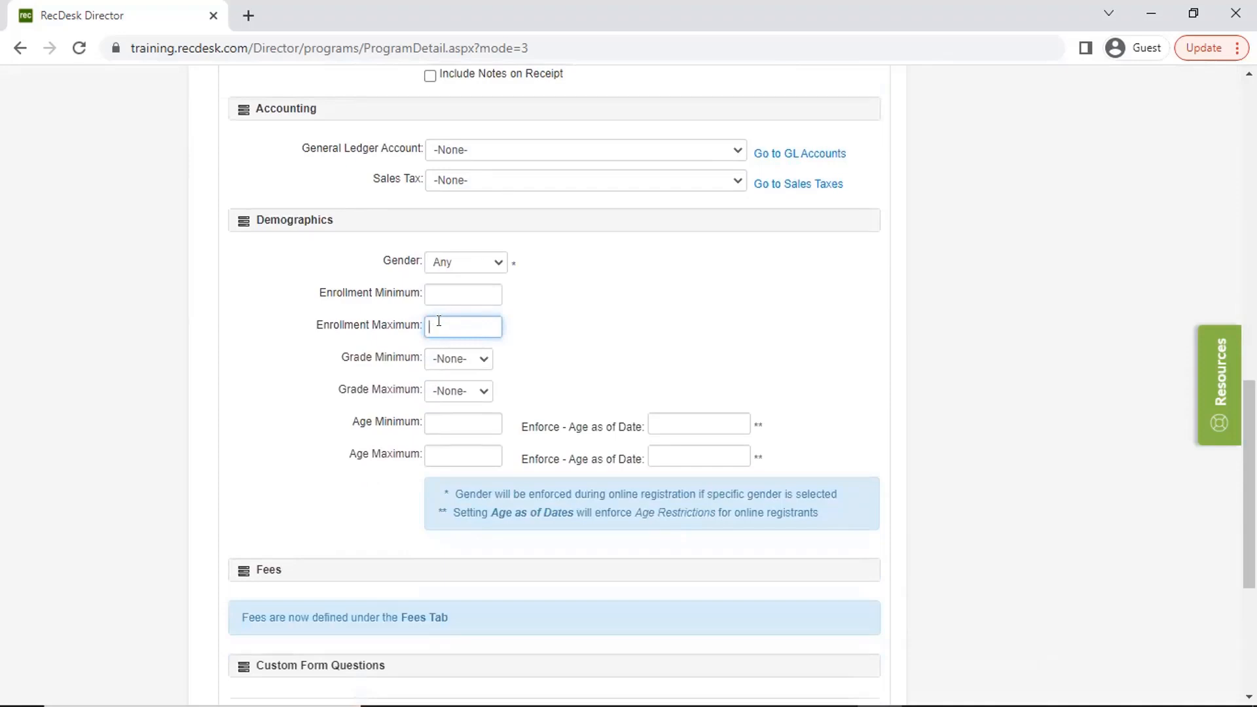
type("8")
left_click(666, 467)
scroll(667, 472, "down", 3)
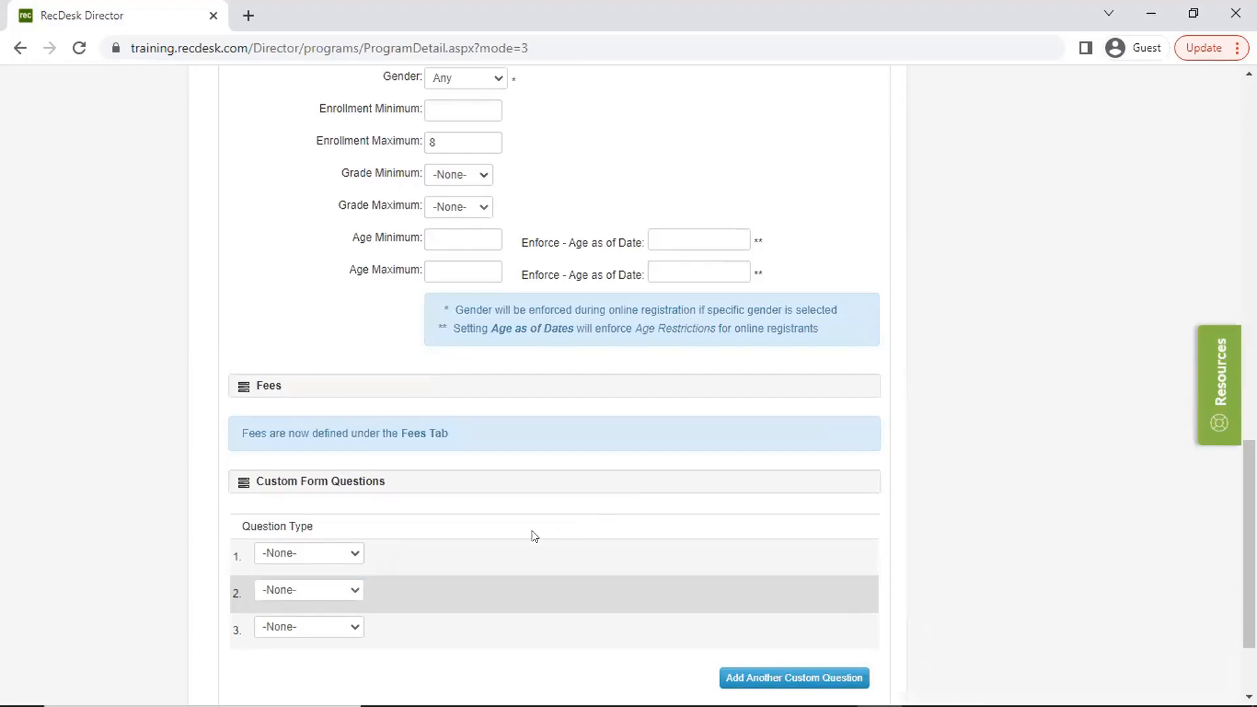
scroll(634, 598, "down", 2)
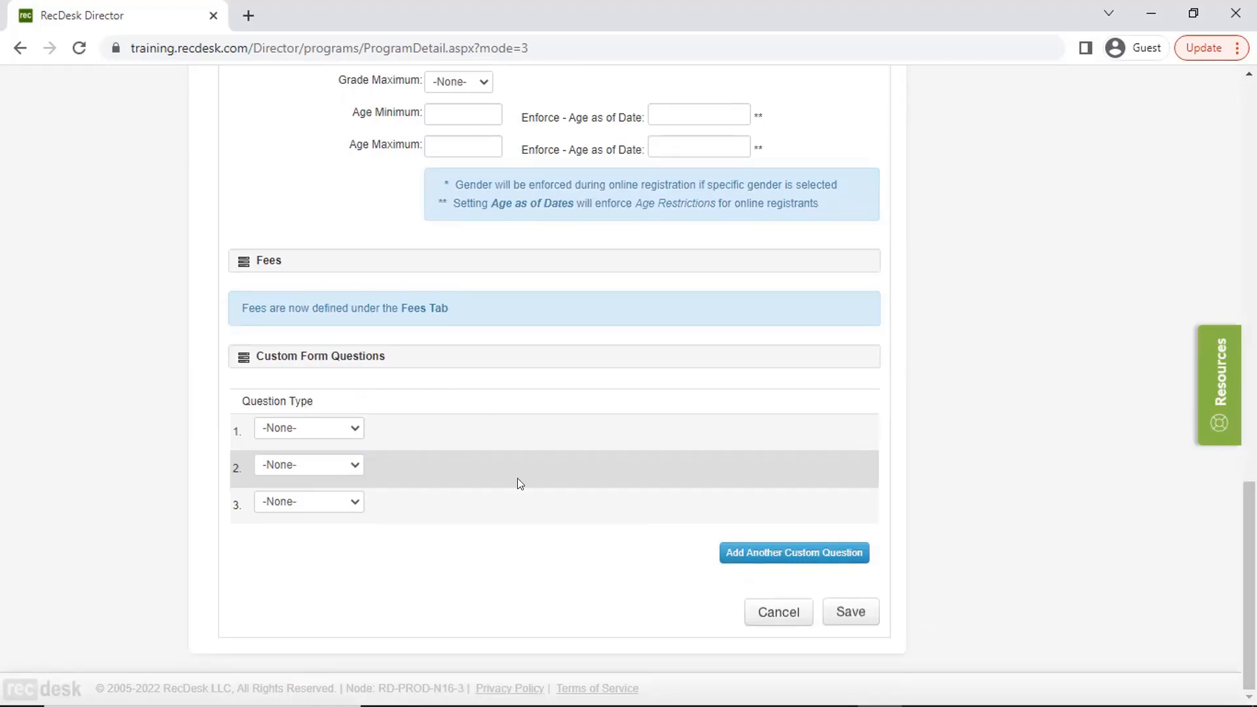
left_click(851, 603)
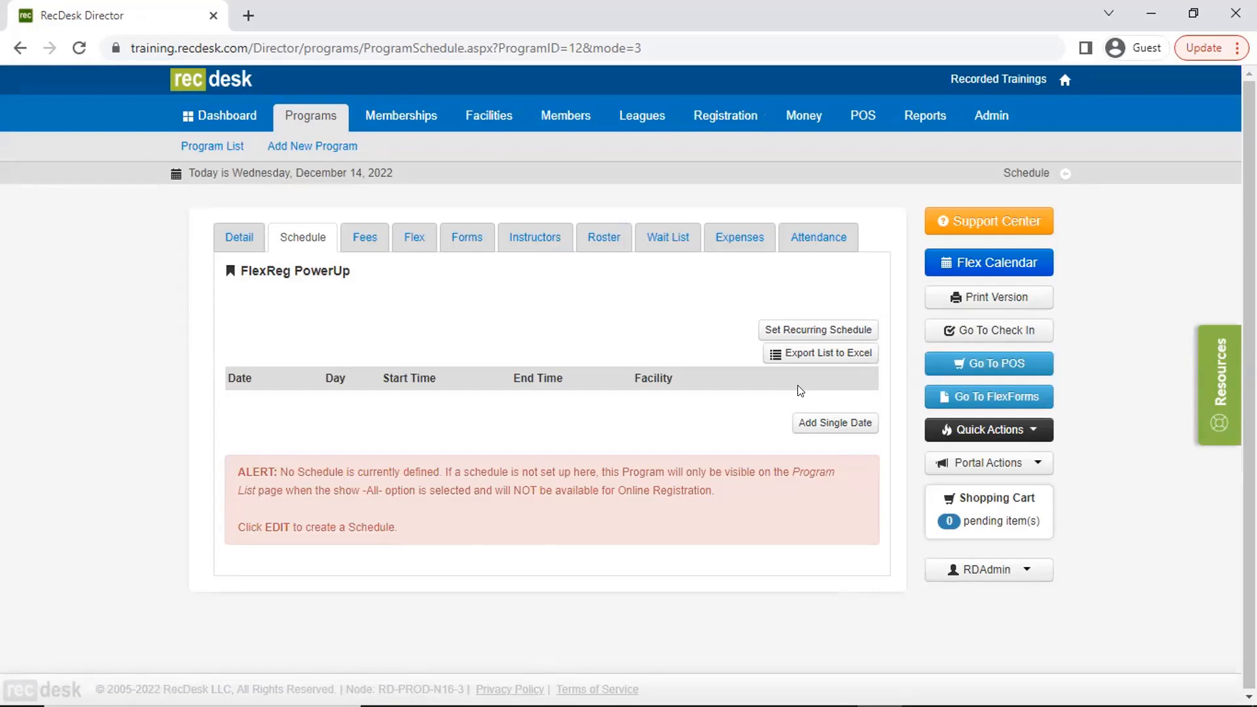
- Set up a recurring schedule for the program with an end time of 5 PM and a daily recurrence pattern
left_click(807, 329)
left_click(564, 386)
left_click(537, 642)
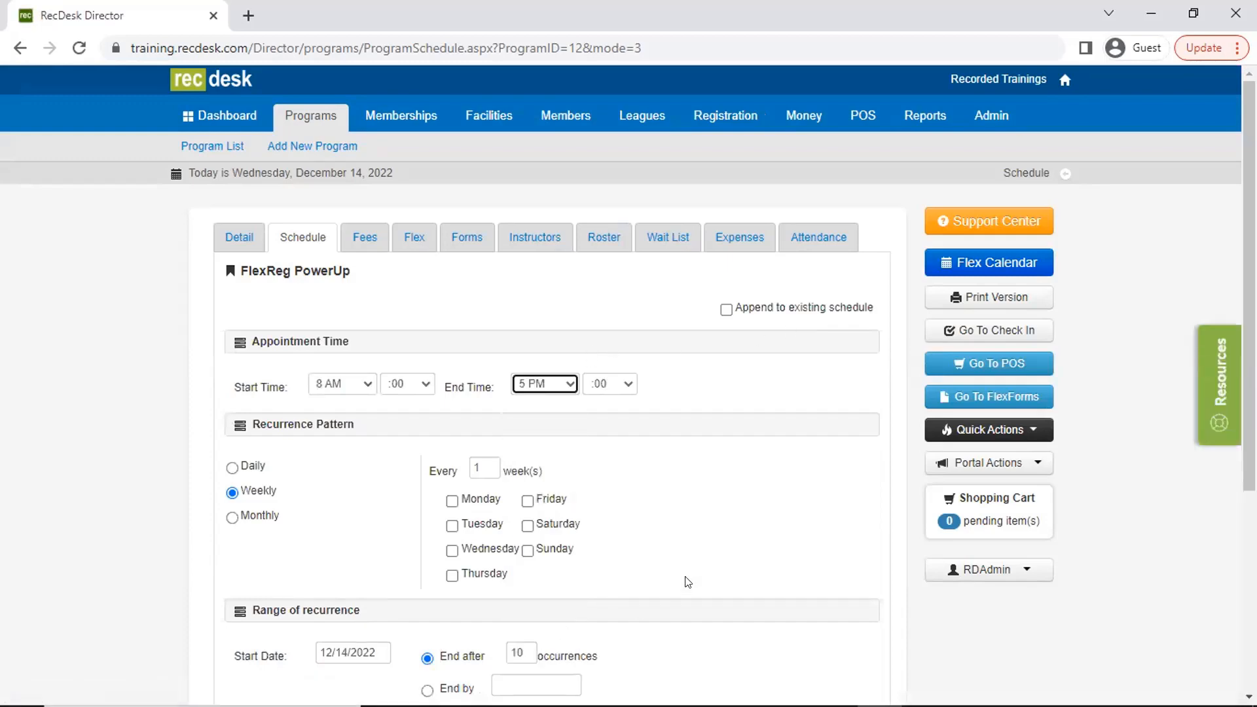
left_click(255, 467)
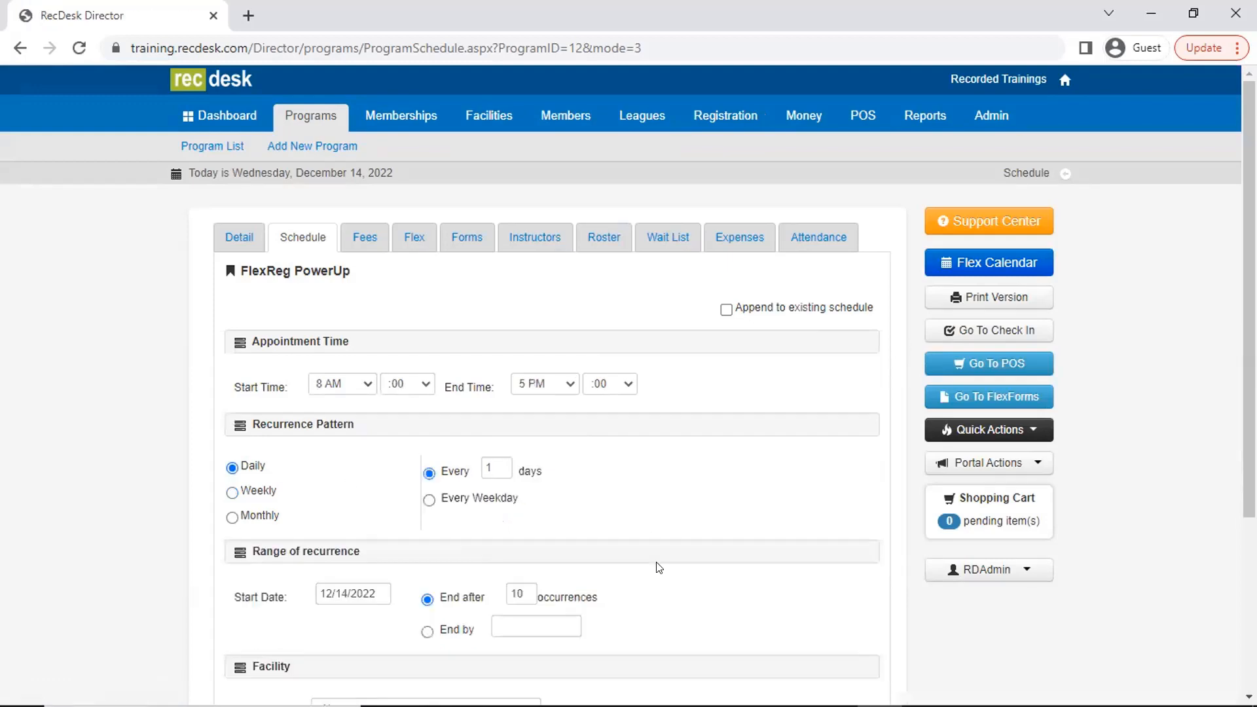
- Make the schedule's range of recurrence end by 12/31/2022 instead of after a number of occurrences
scroll(563, 558, "down", 1)
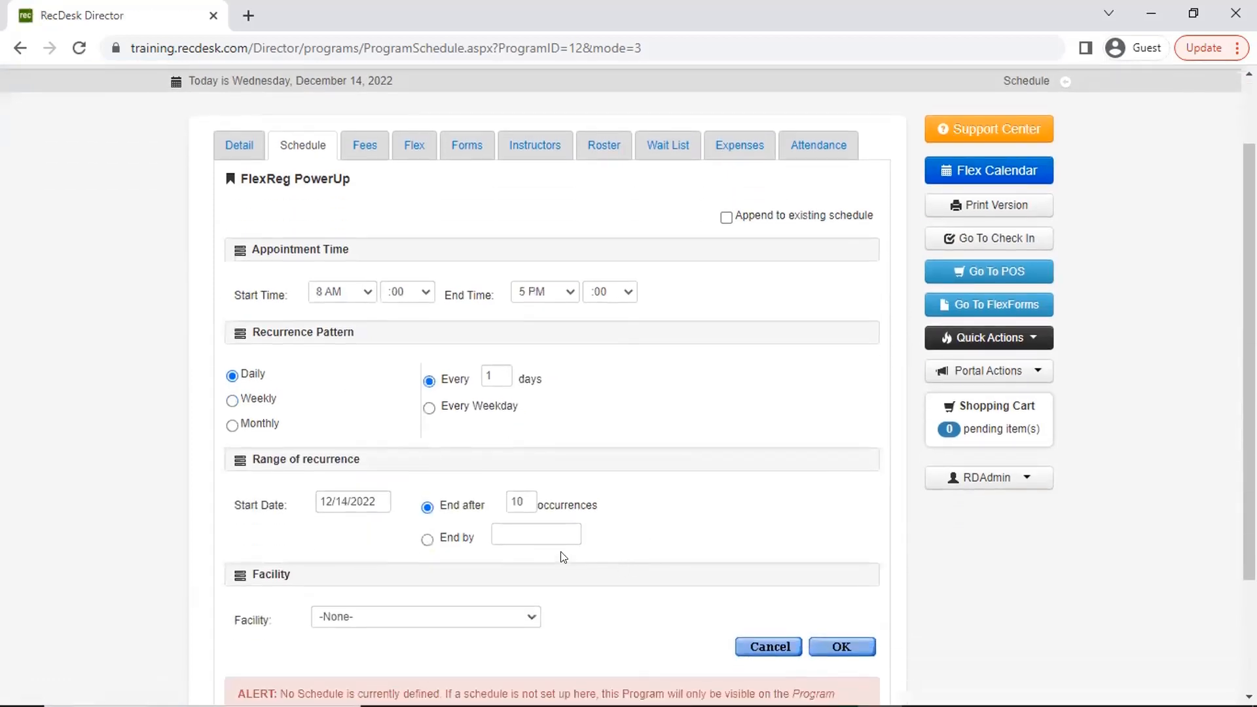
left_click(370, 502)
left_click(427, 420)
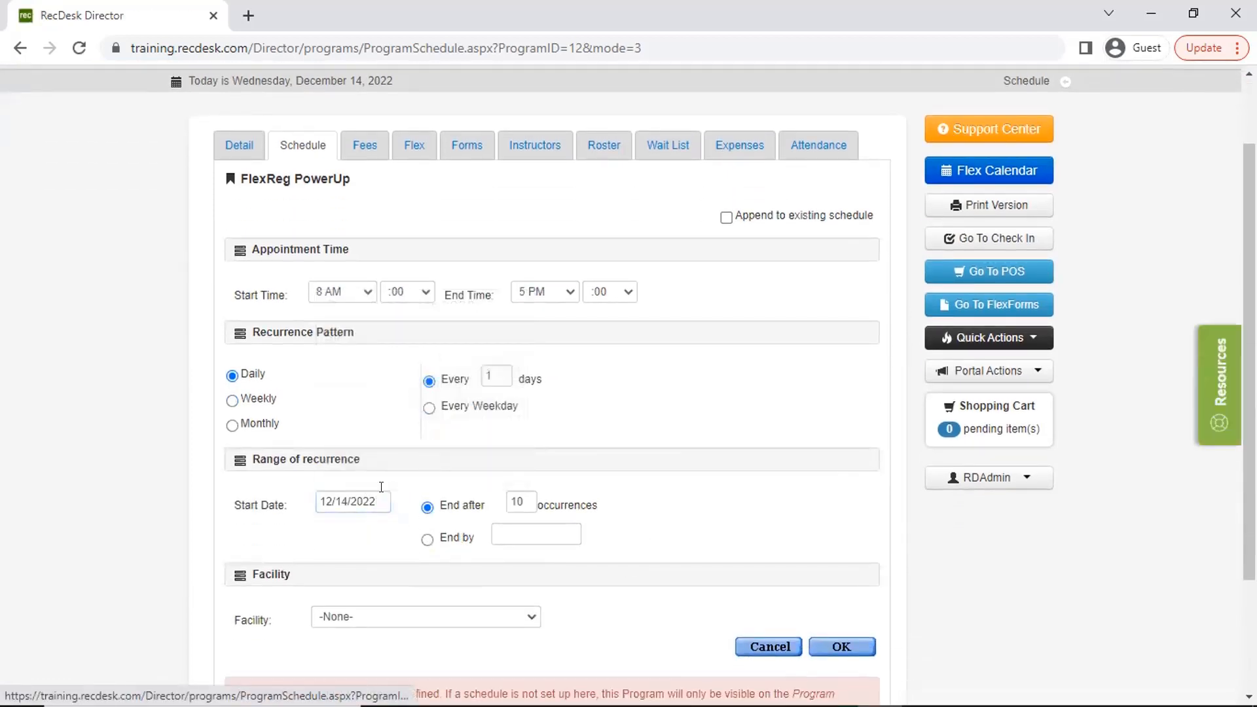
left_click(427, 542)
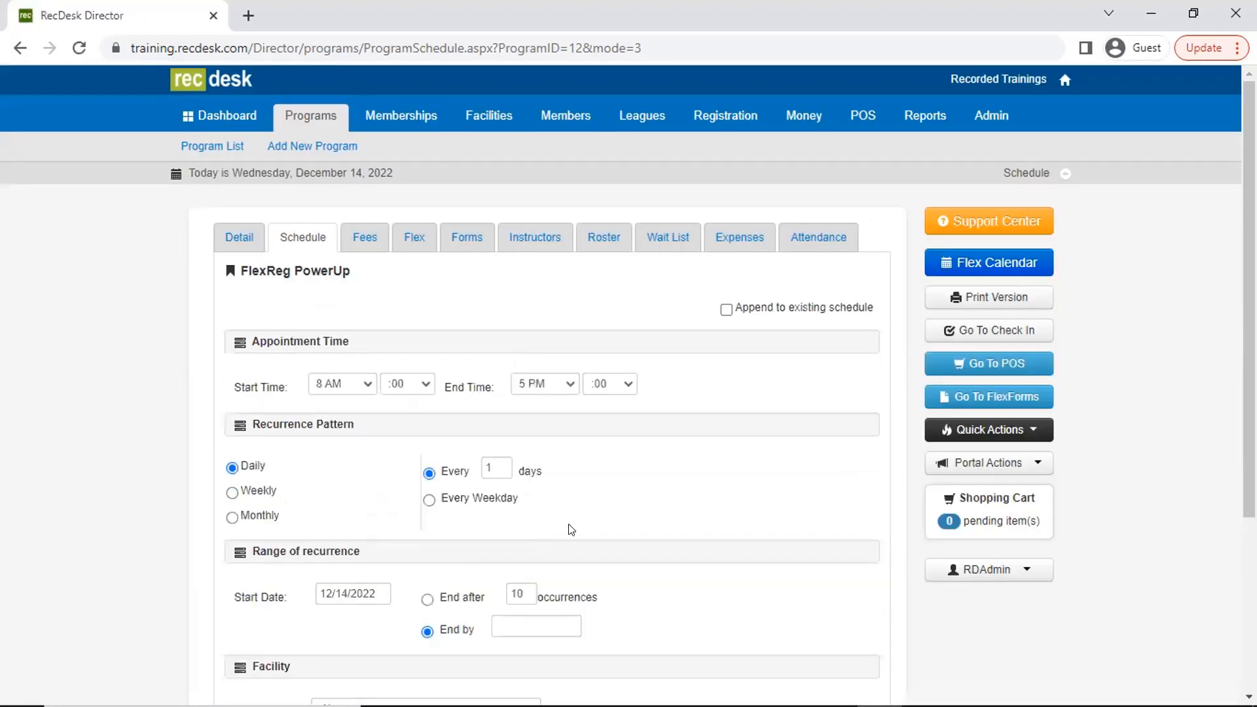
scroll(556, 471, "down", 5)
left_click(537, 368)
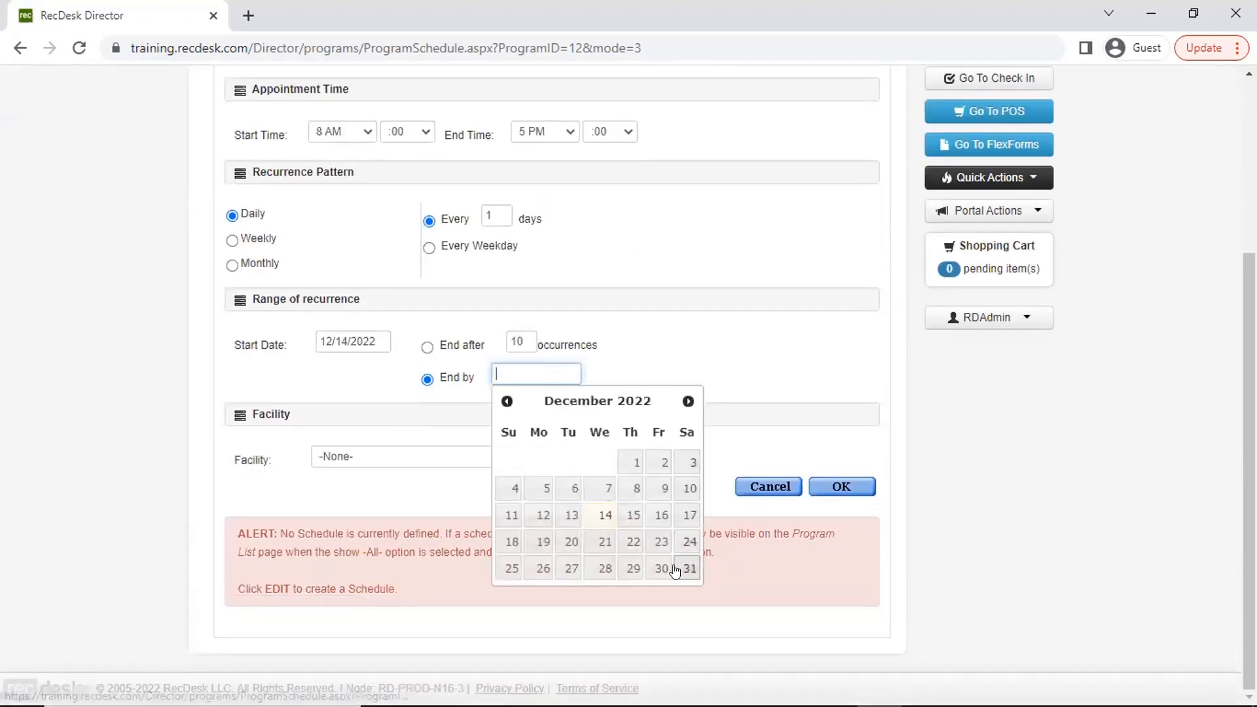
left_click(685, 567)
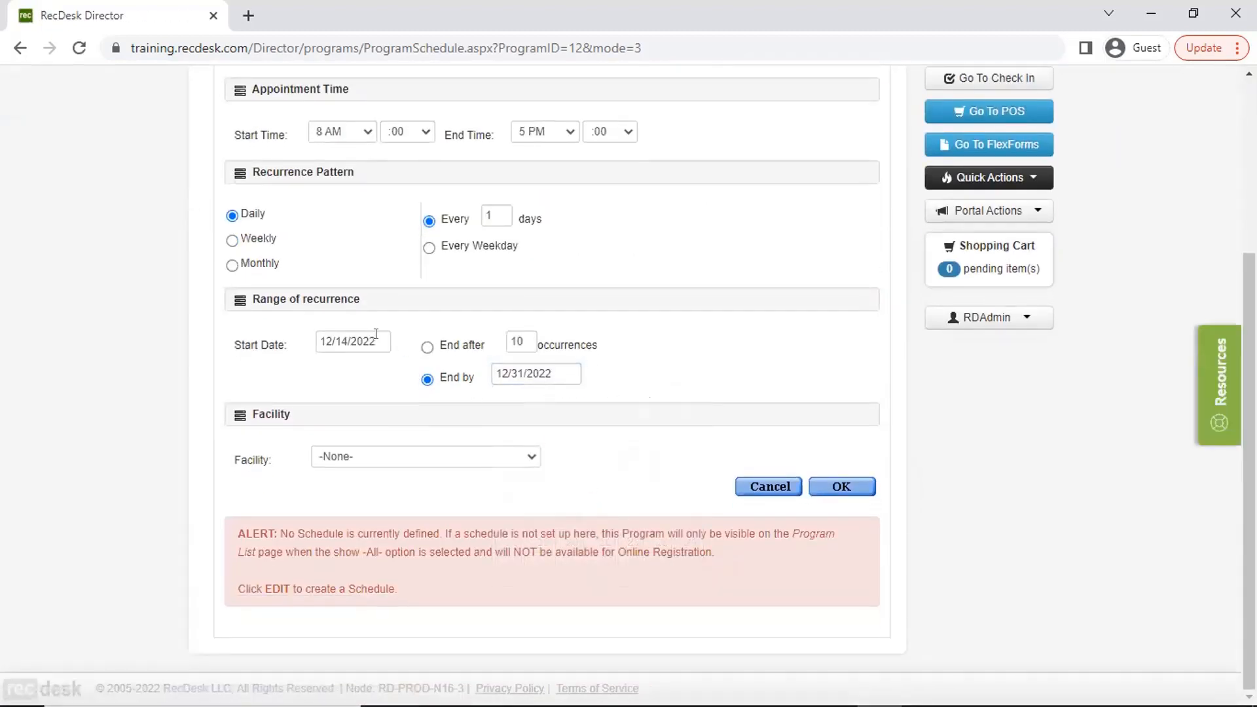
- Assign Daycare Location as the facility, generate the recurring dates and save the program schedule
left_click(435, 457)
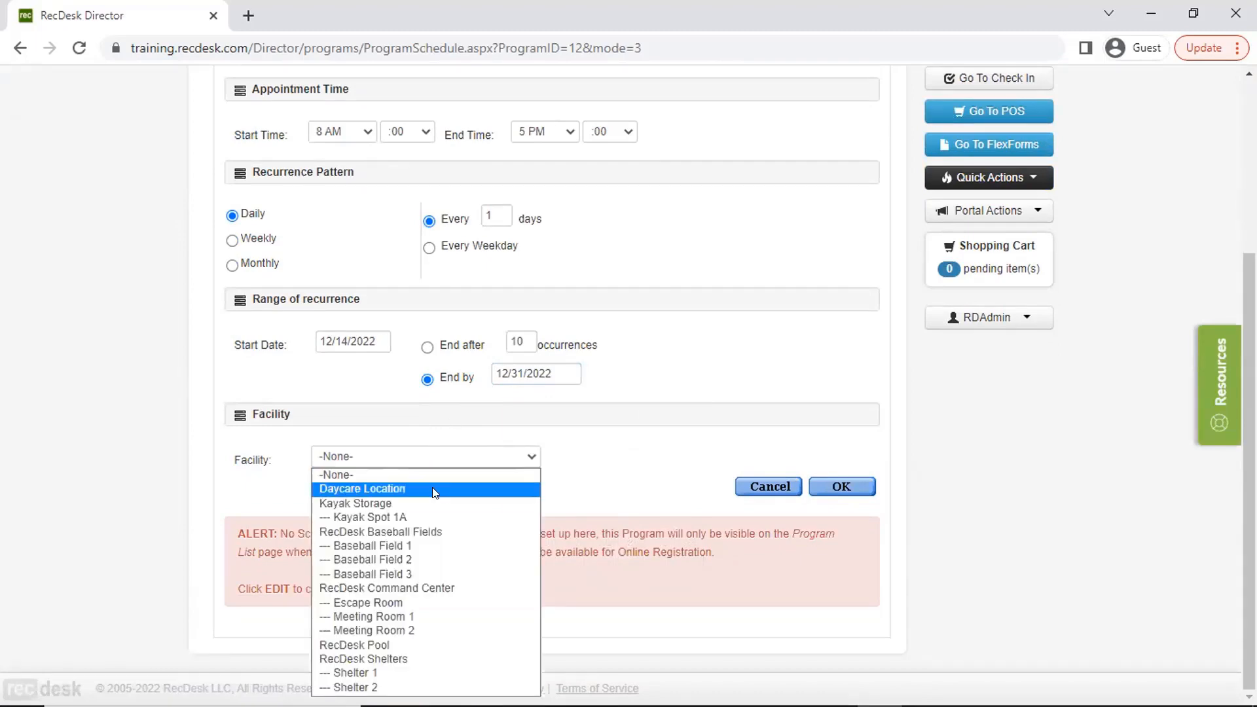
left_click(366, 488)
left_click(823, 486)
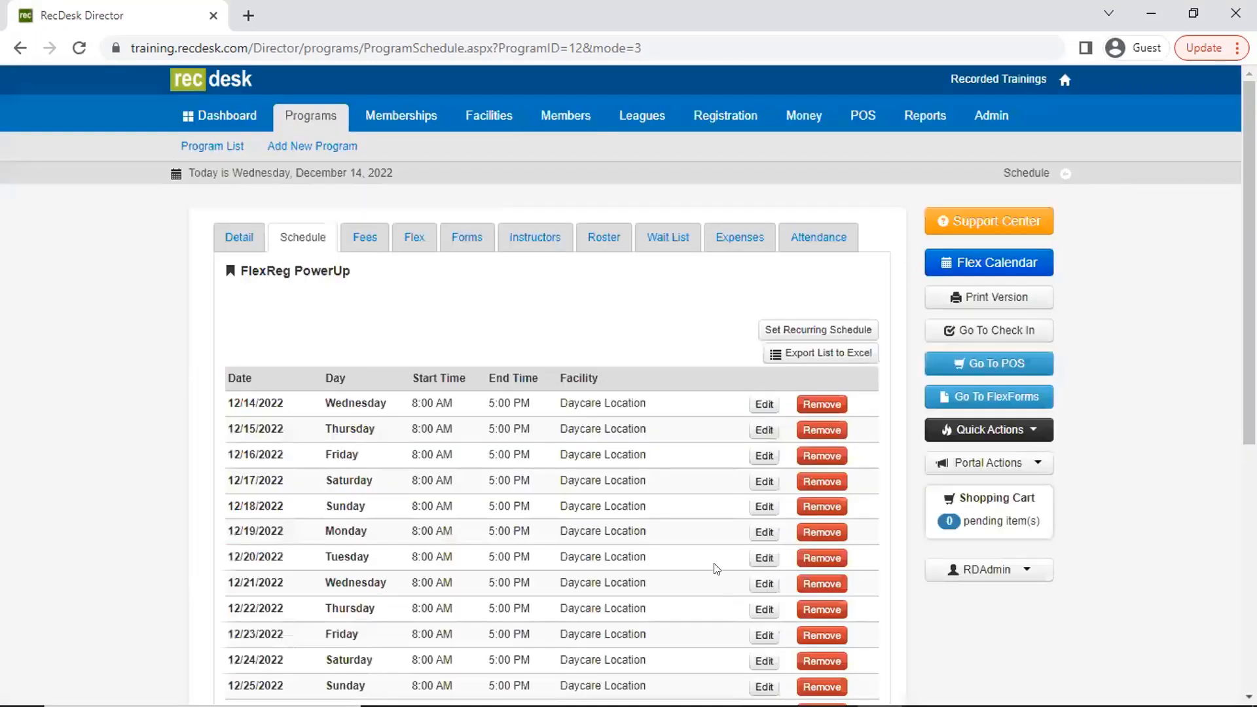
scroll(603, 547, "down", 4)
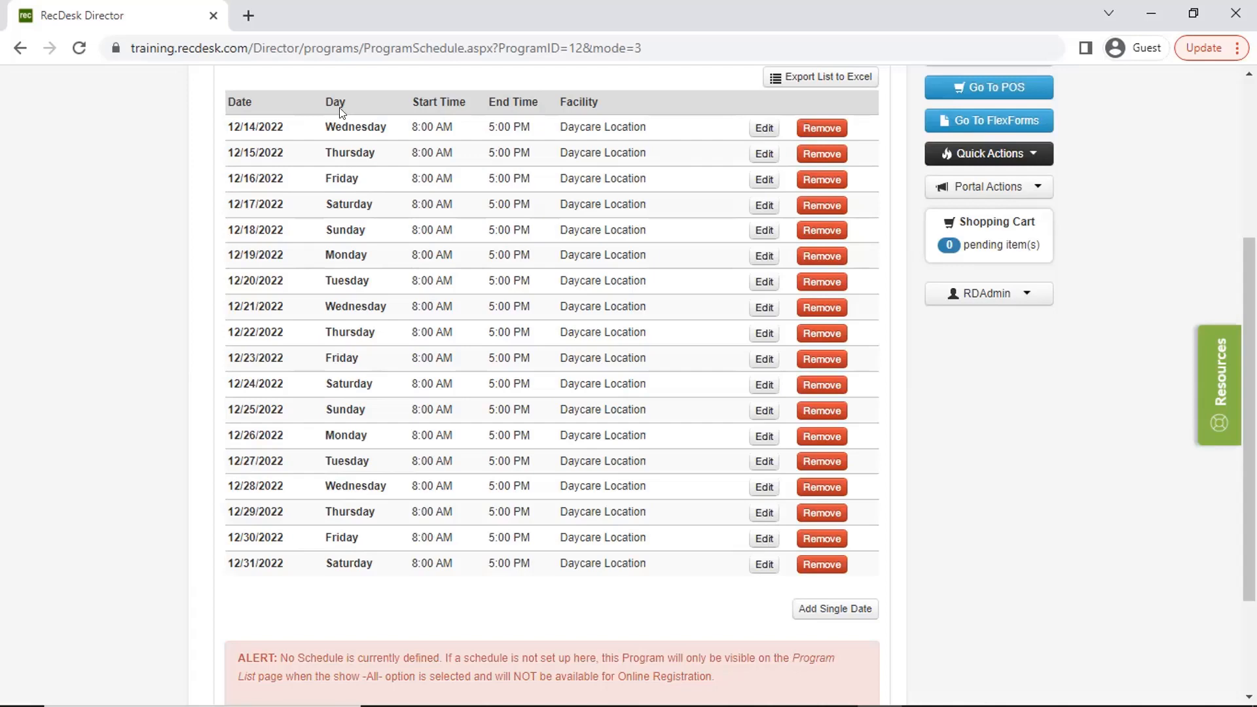
scroll(734, 524, "down", 3)
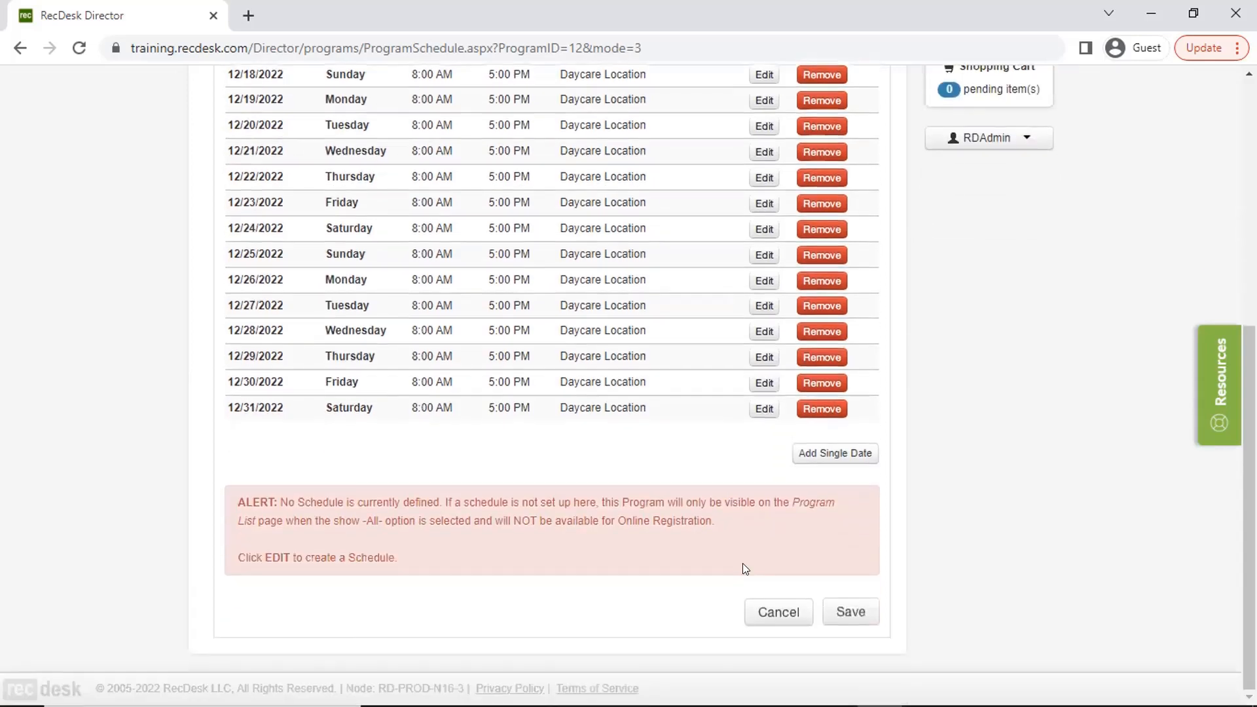
left_click(850, 612)
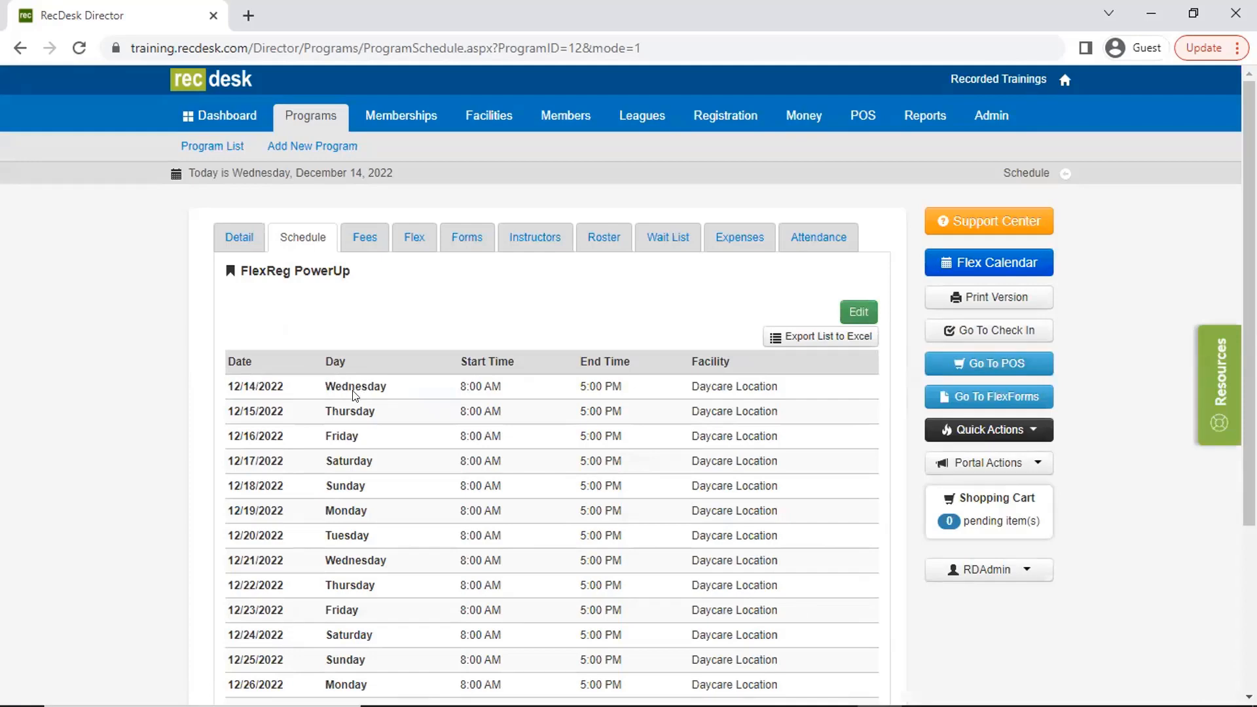
- Edit the program's fees and set the first standard fee to 1 Booth with an amount of 50
left_click(374, 246)
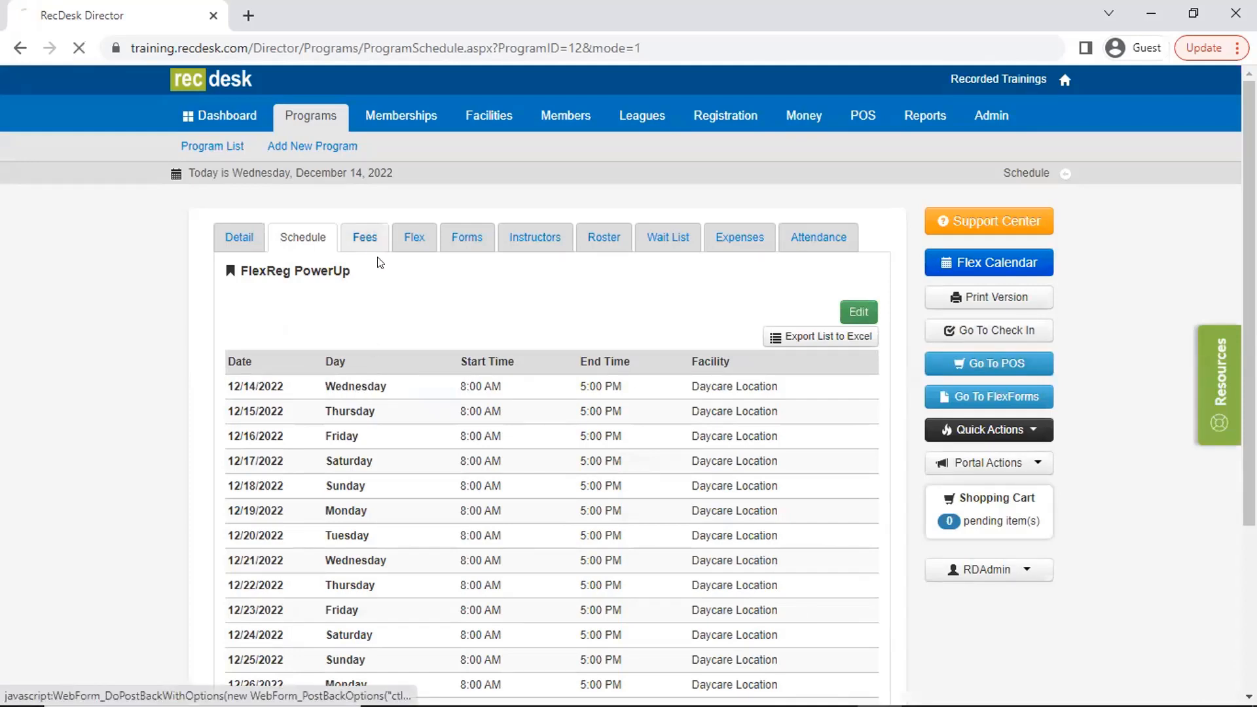
left_click(851, 278)
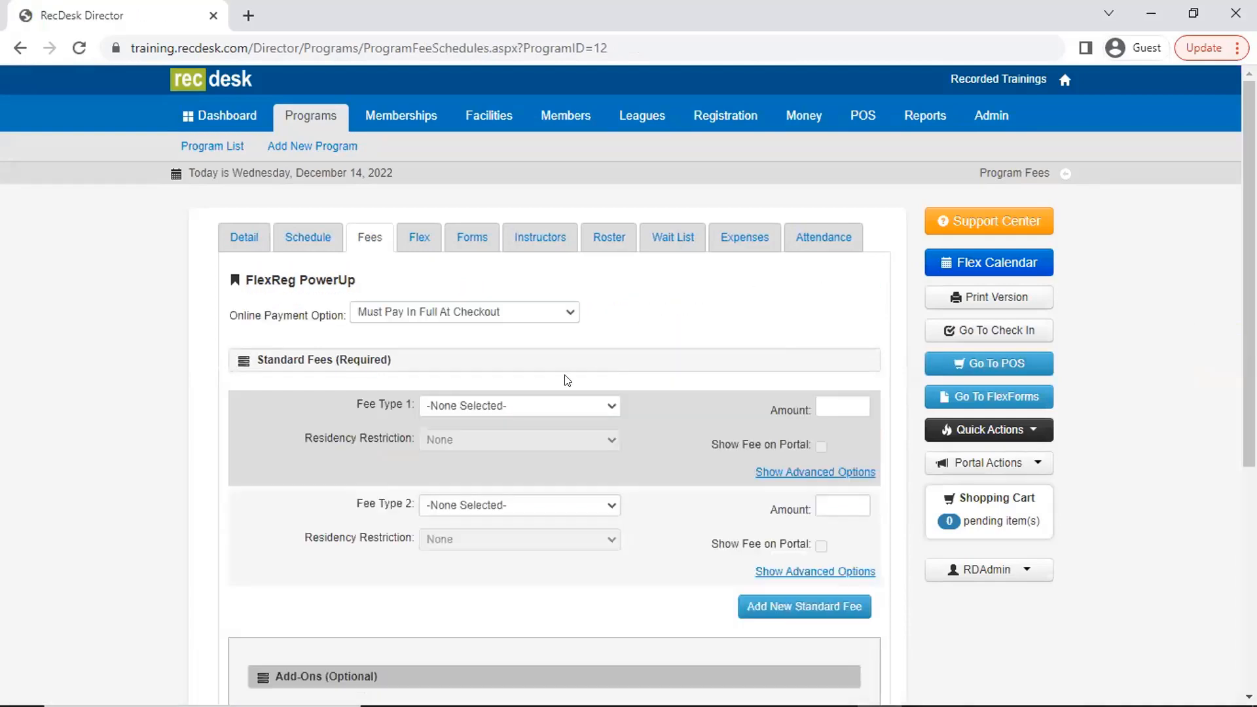
scroll(540, 376, "down", 3)
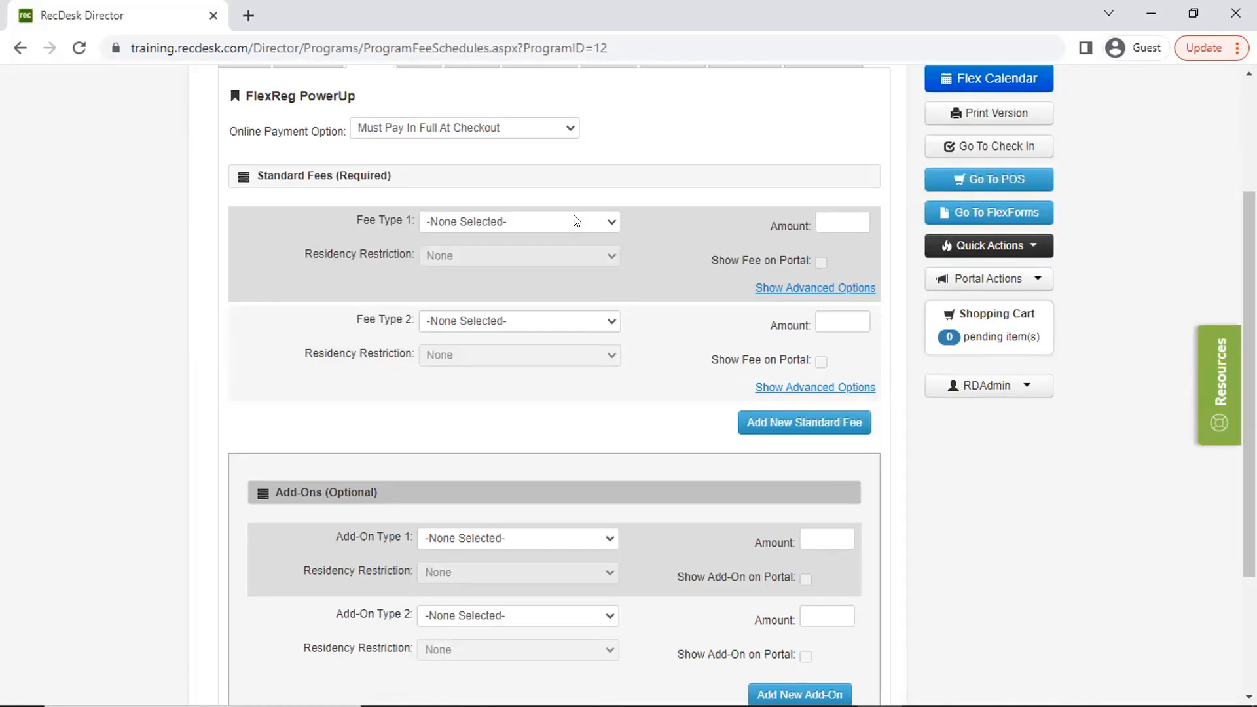
left_click(577, 221)
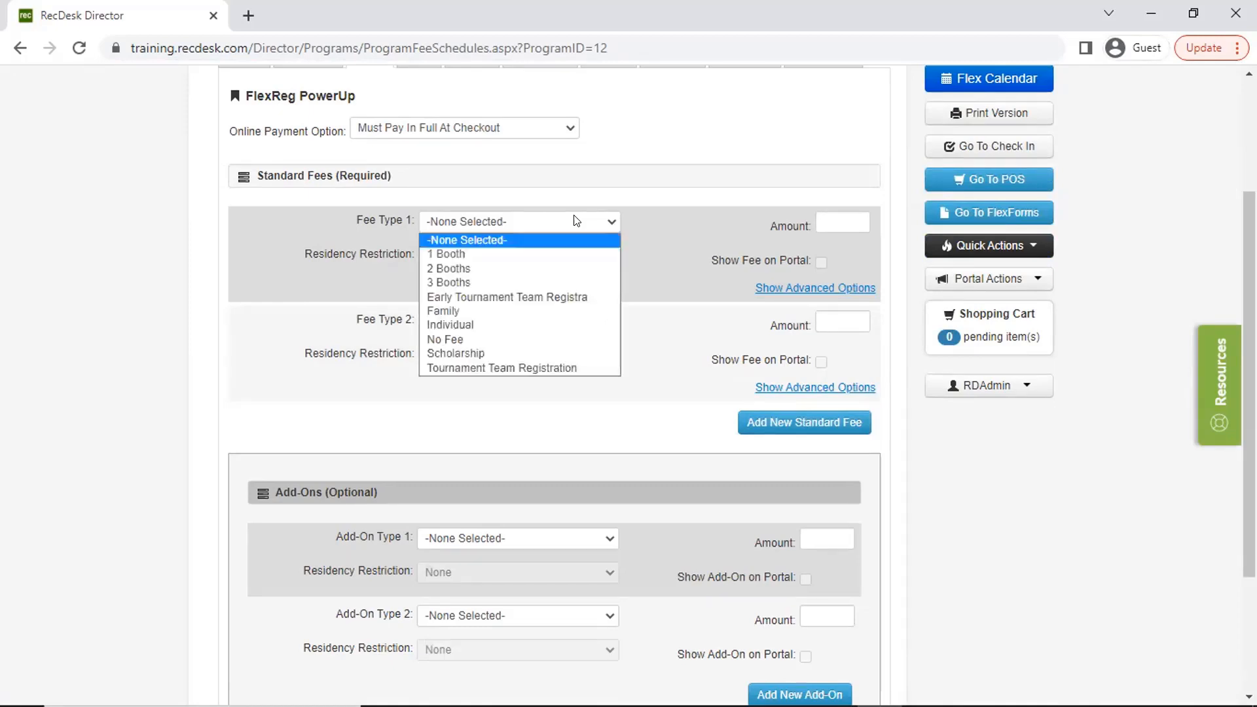
left_click(565, 253)
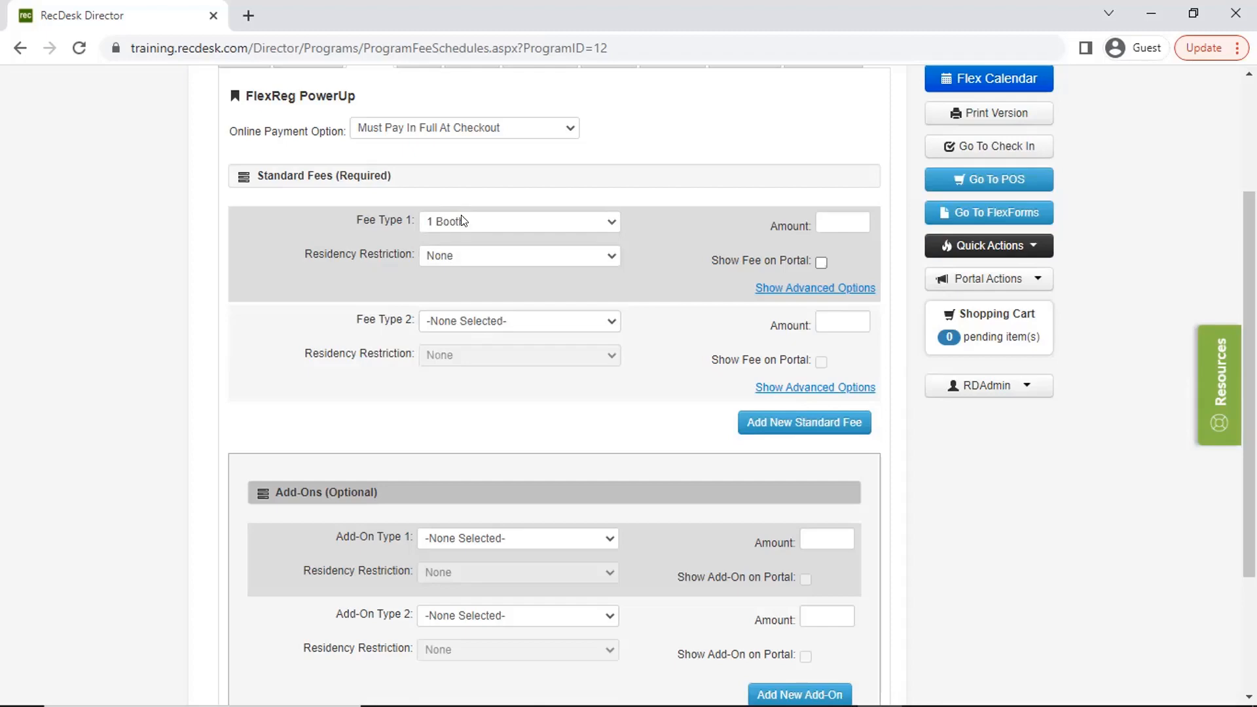
left_click(823, 217)
type("50")
- Set the second standard fee type to 2 Booths and add a third standard fee of type 3 Booths
left_click(534, 319)
left_click(522, 370)
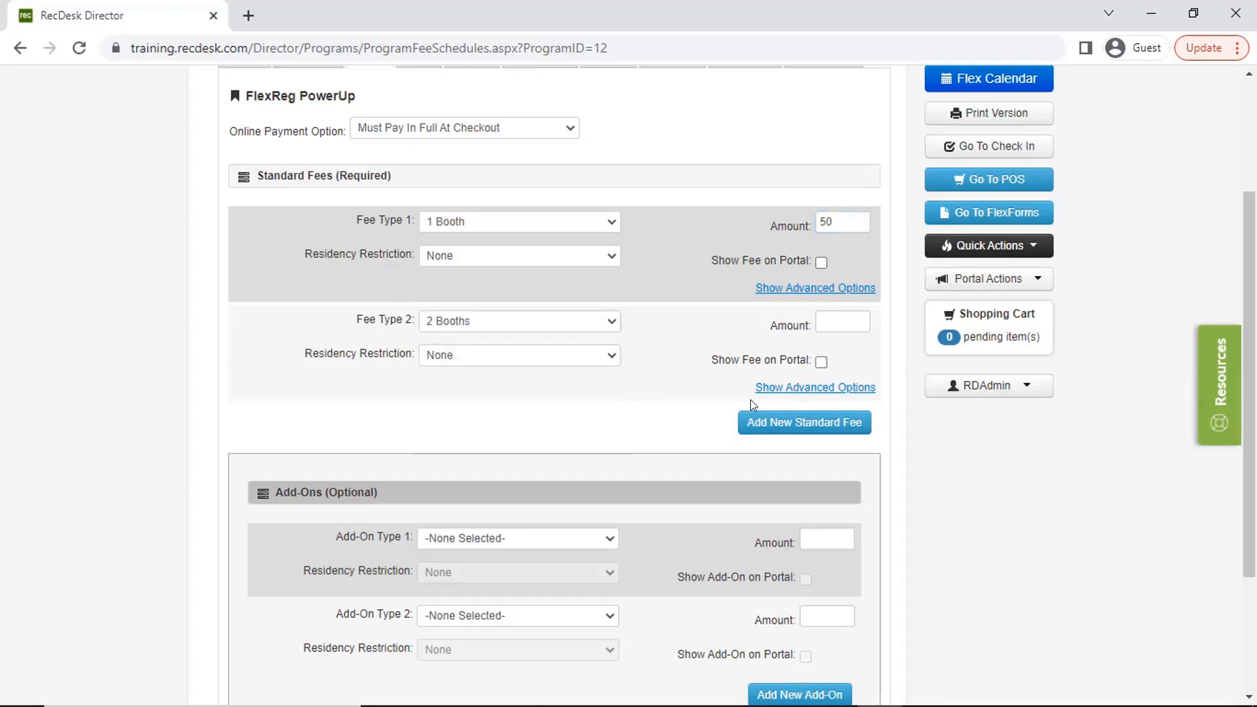
left_click(786, 423)
left_click(569, 420)
left_click(553, 480)
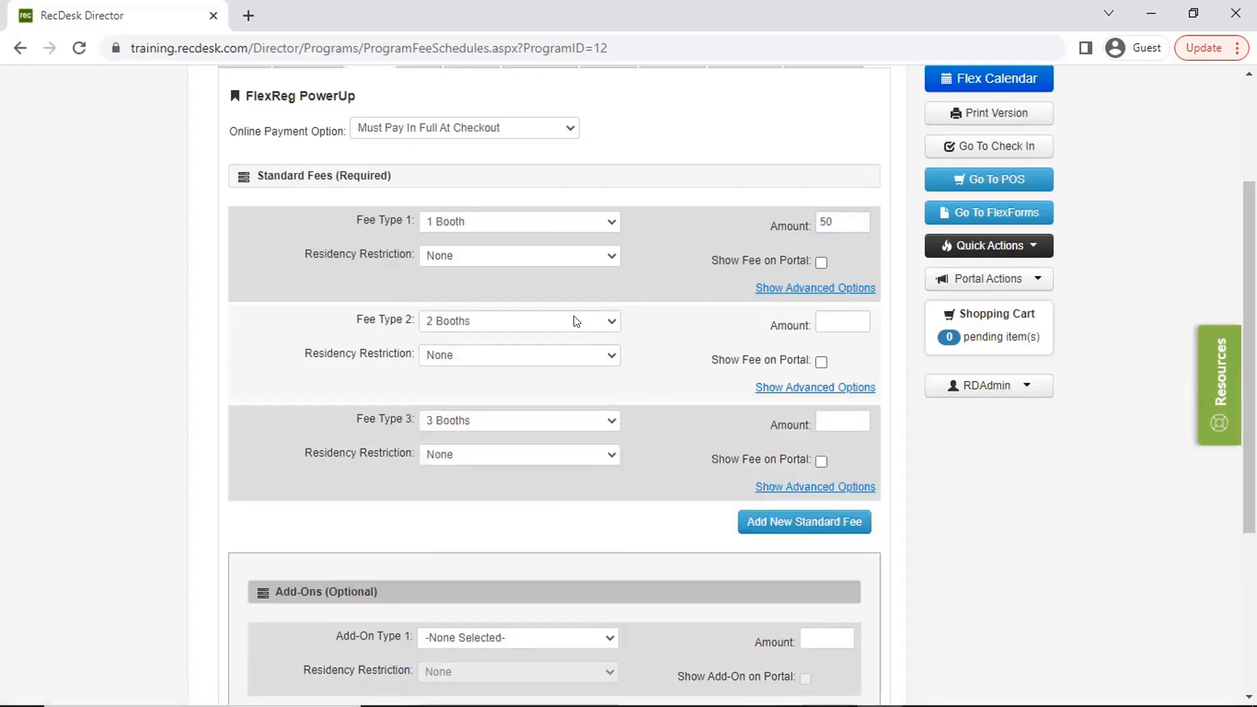
- Set the amount of the 2 Booths standard fee to 90
left_click(838, 320)
type("90")
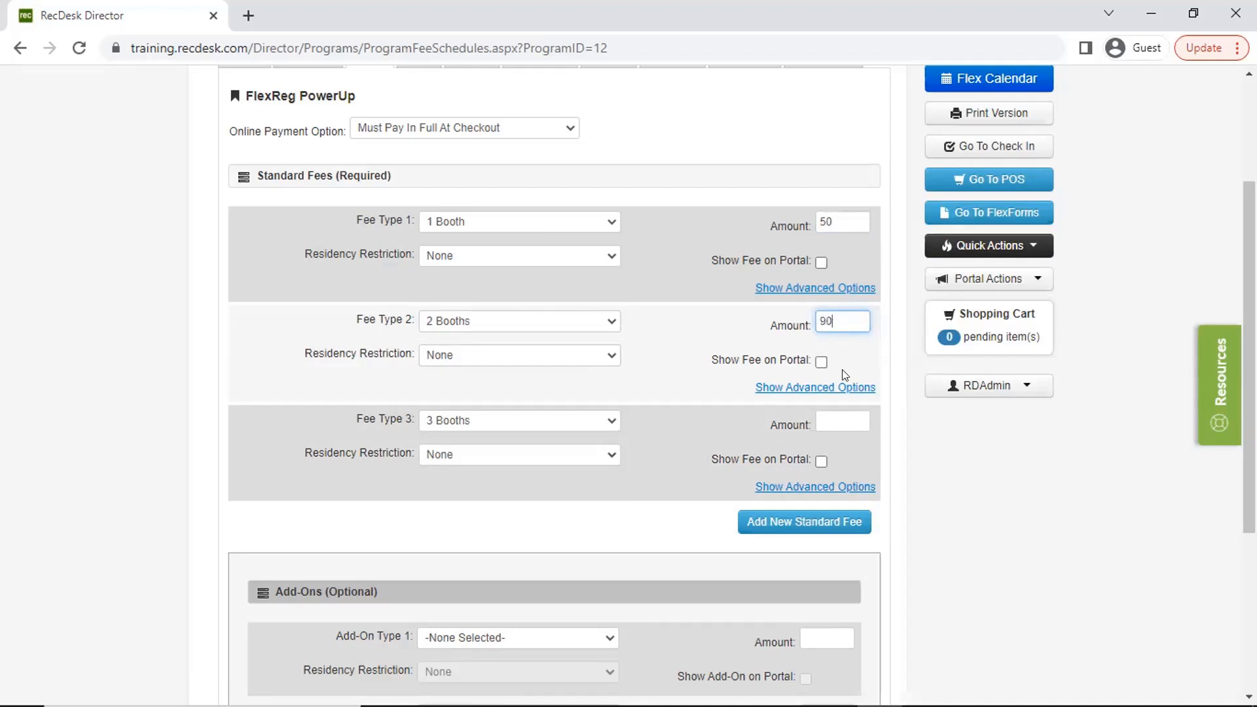
left_click(832, 419)
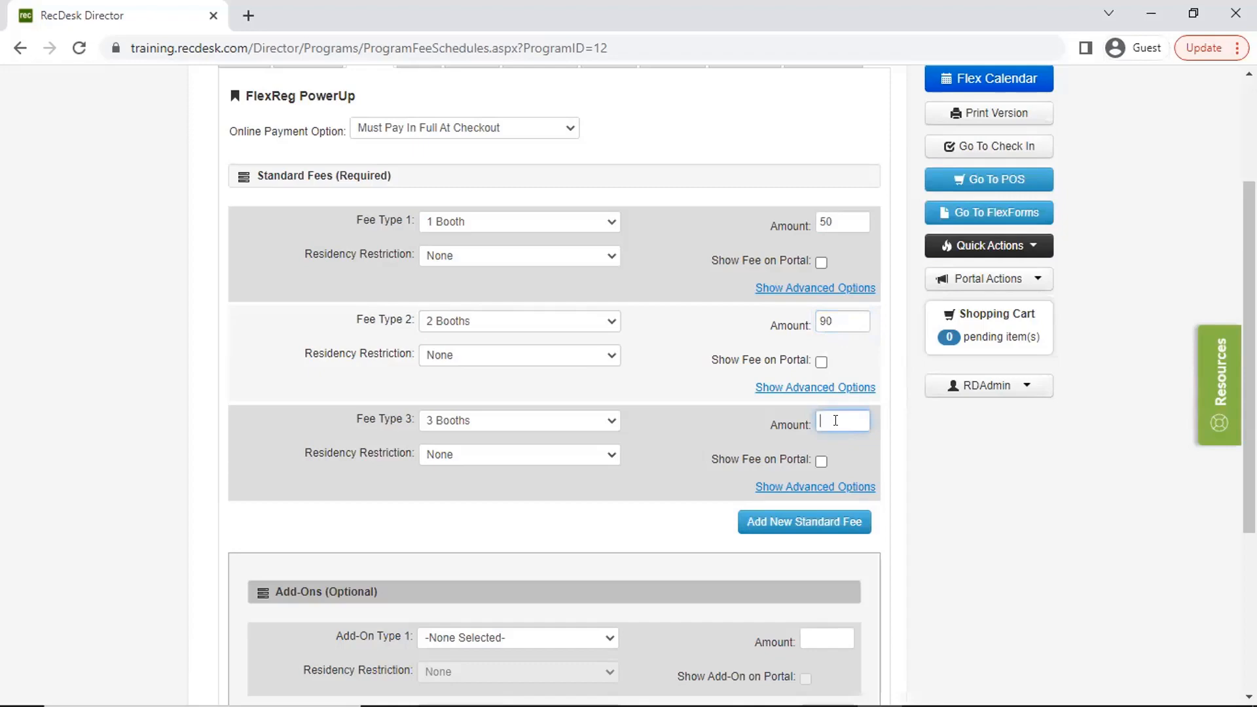
- View the advanced options of the 1 Booth fee and hide them again
scroll(835, 413, "down", 1)
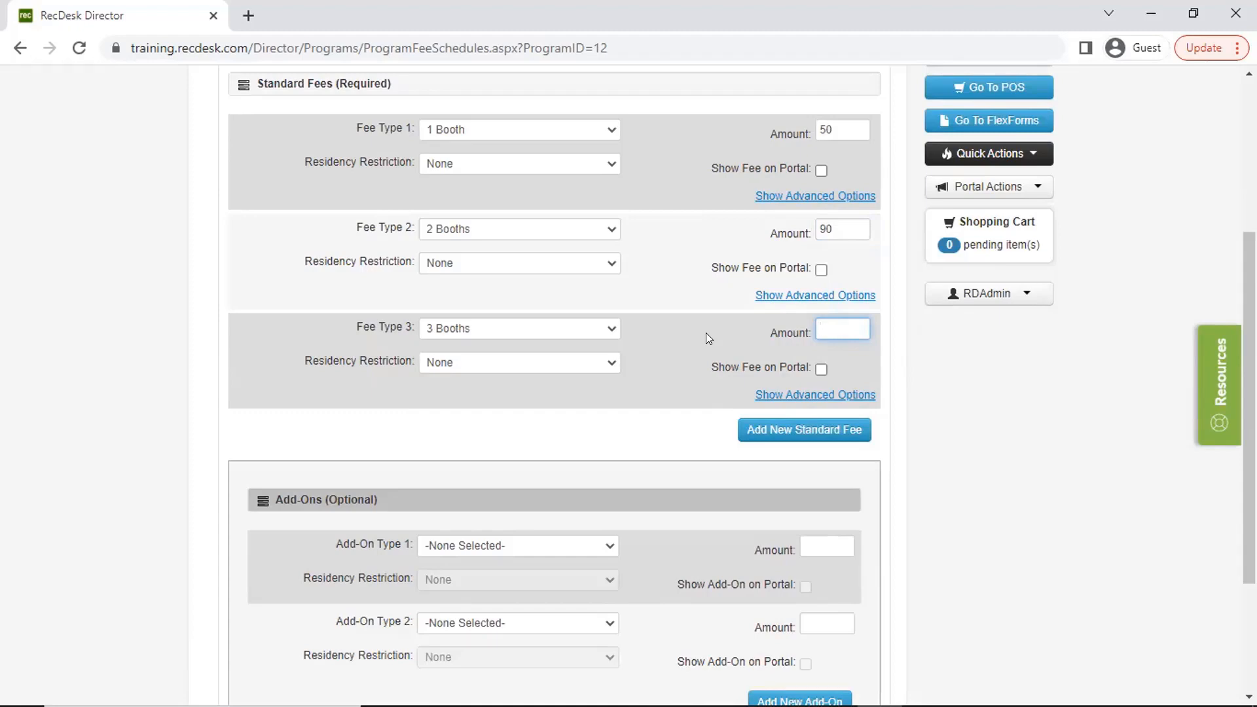
left_click(785, 198)
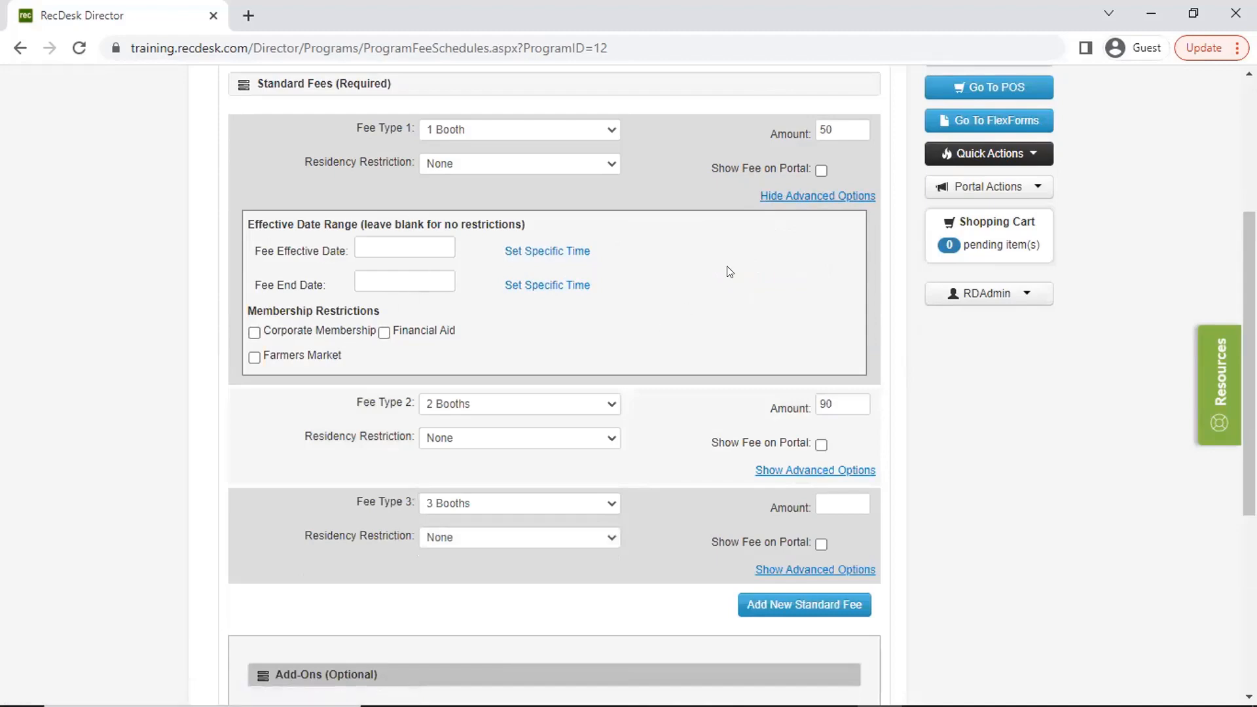
left_click(776, 198)
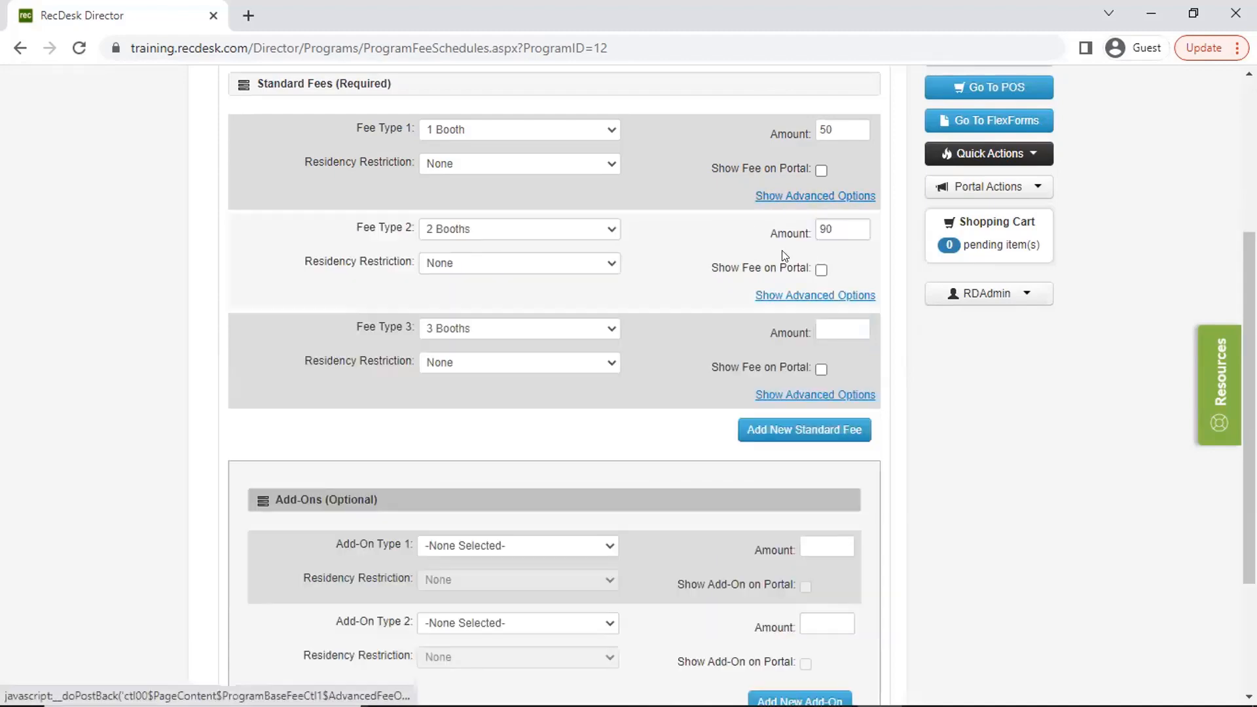
- Set the 3 Booths fee amount to 140 and show all three standard fees on the portal
left_click(821, 170)
left_click(822, 270)
left_click(845, 320)
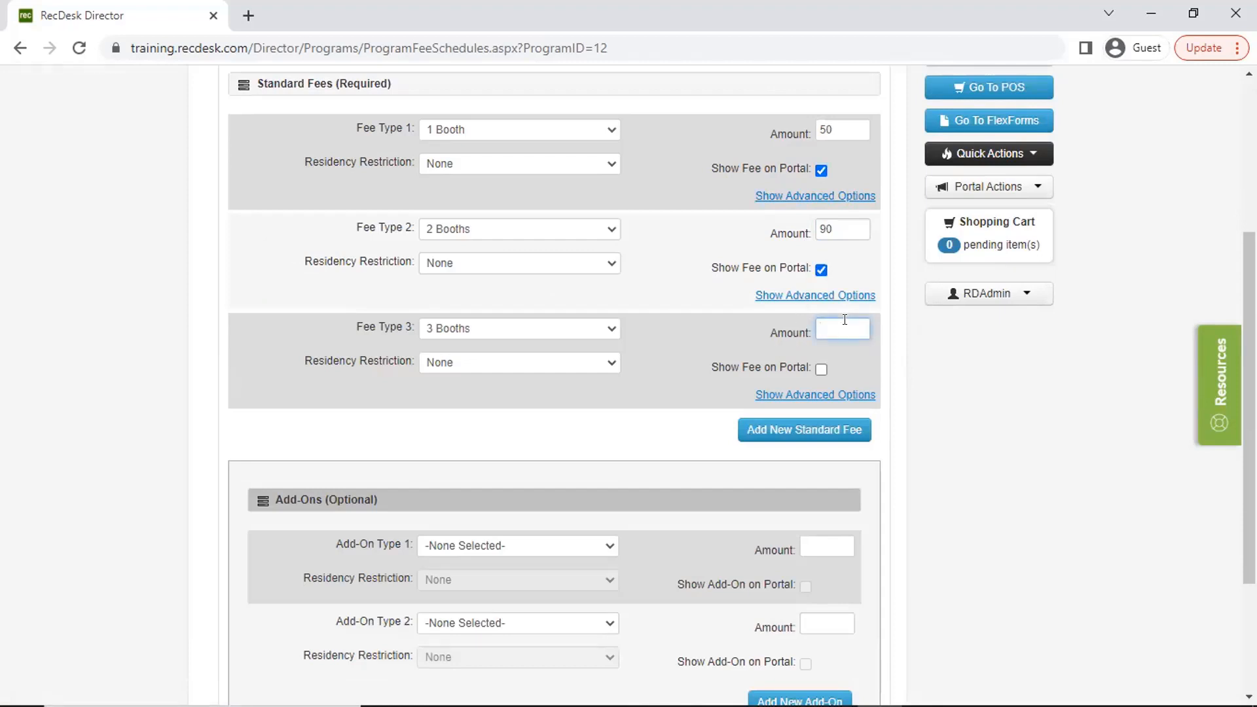
type("140")
left_click(819, 368)
- Check the available choices for the first add-on type and save the program's fees
scroll(750, 476, "down", 3)
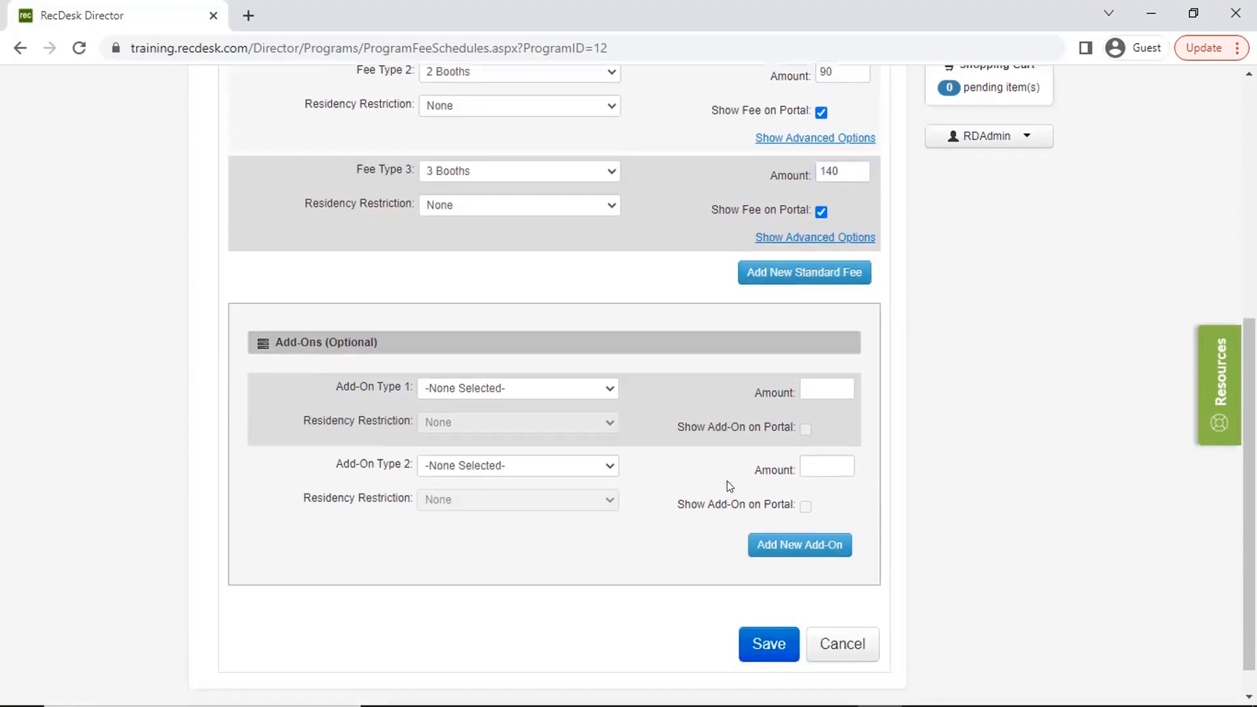
left_click(564, 362)
left_click(564, 362)
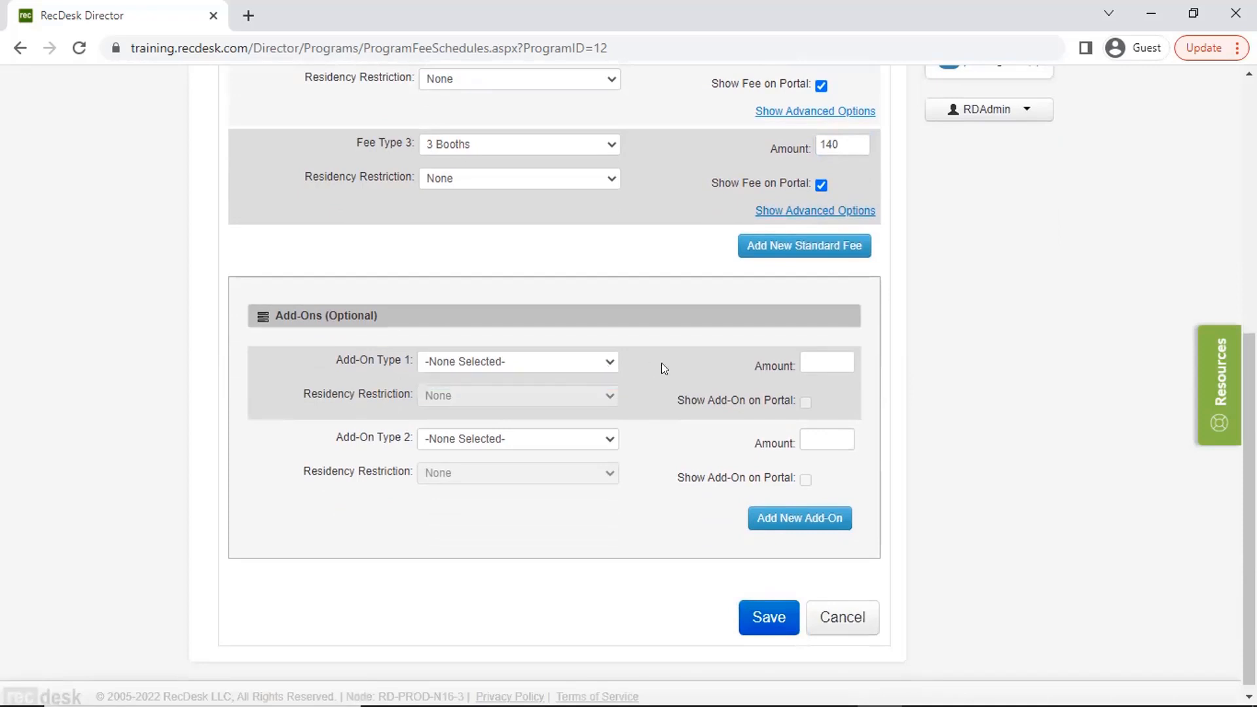
left_click(760, 616)
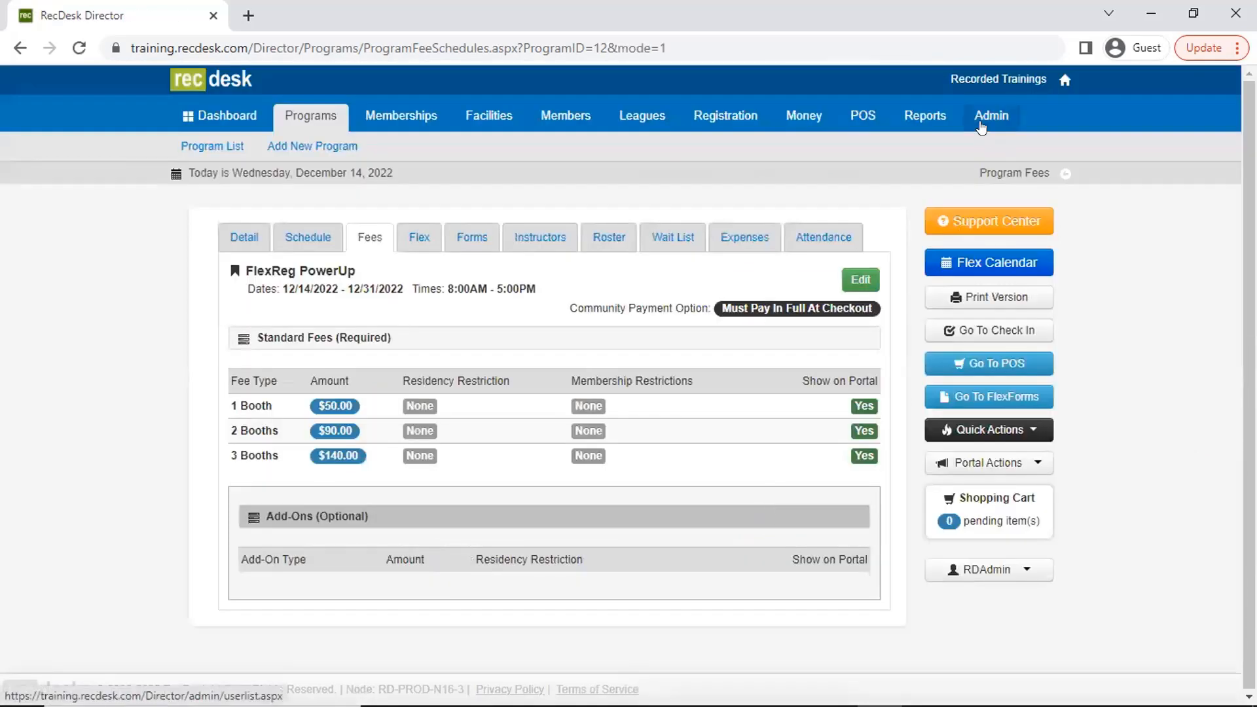
- Start a new add-on fee type in the administration's custom lists
left_click(981, 125)
left_click(727, 154)
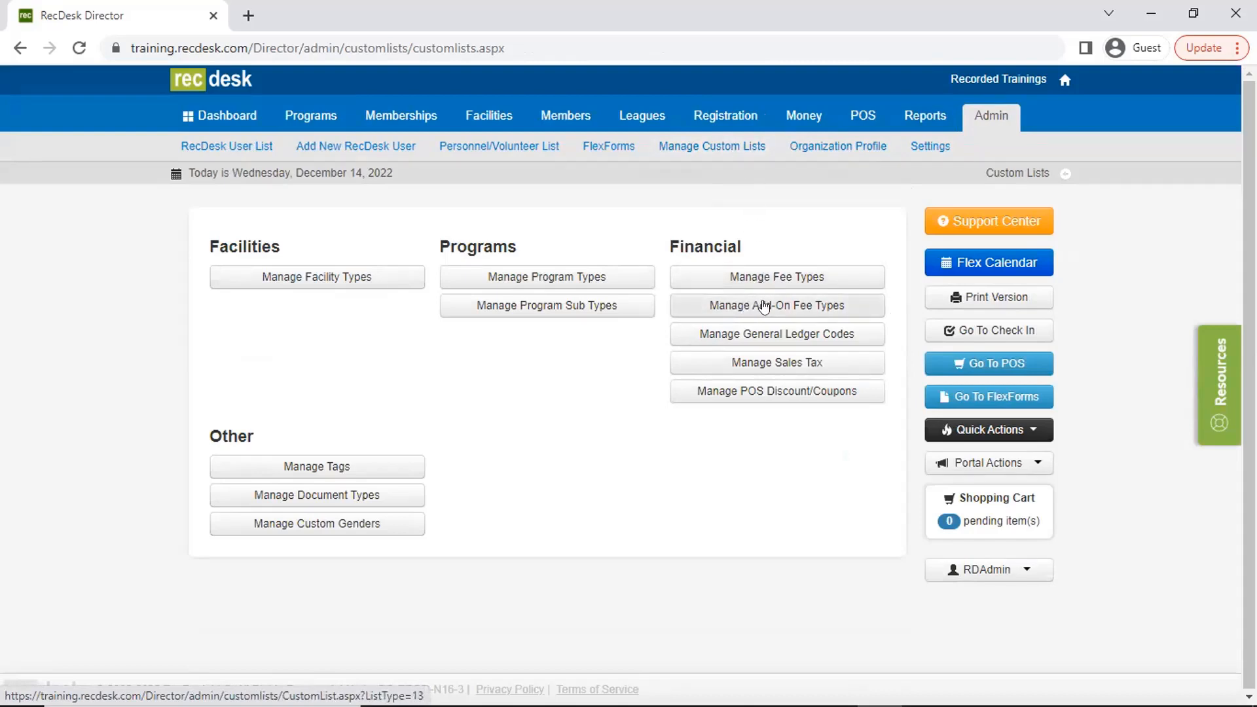
left_click(765, 306)
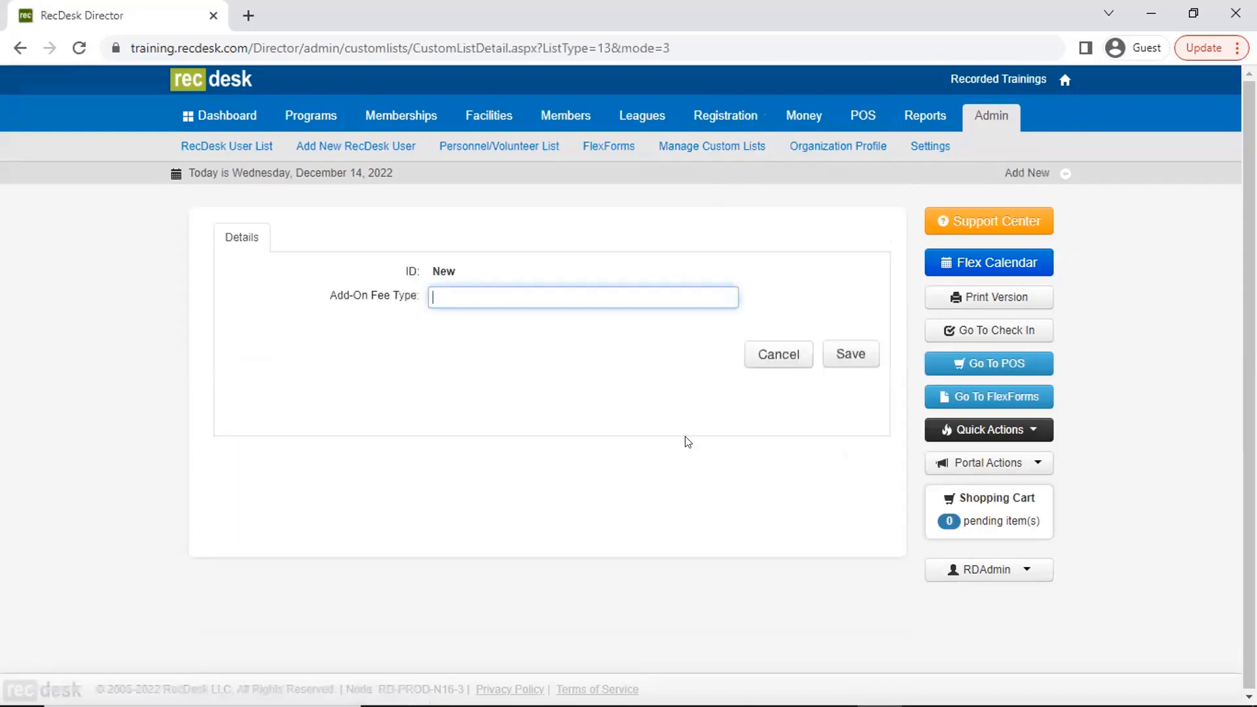
type("Before")
key("BackSpace")
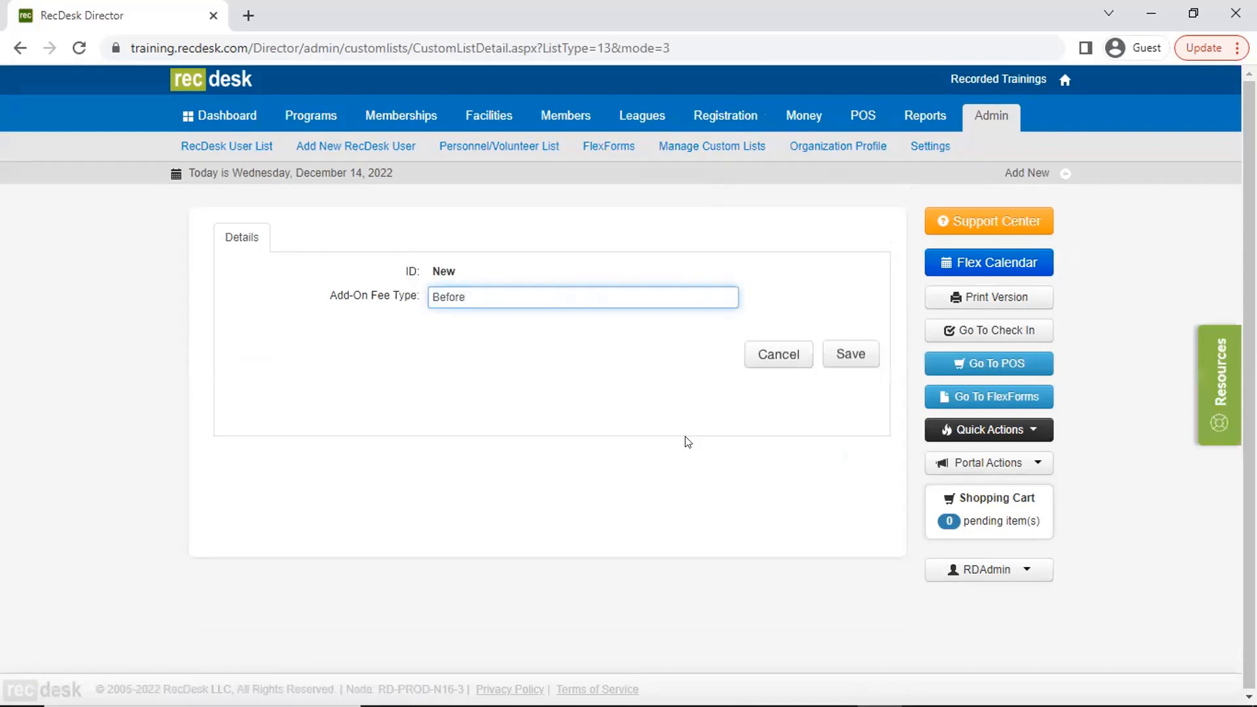
key("BackSpace")
key("BackSpace")
key("BackSpace")
key("BackSpace")
key("BackSpace")
- Name the new add-on fee type Late Day and save it
type("Late Day")
left_click(837, 358)
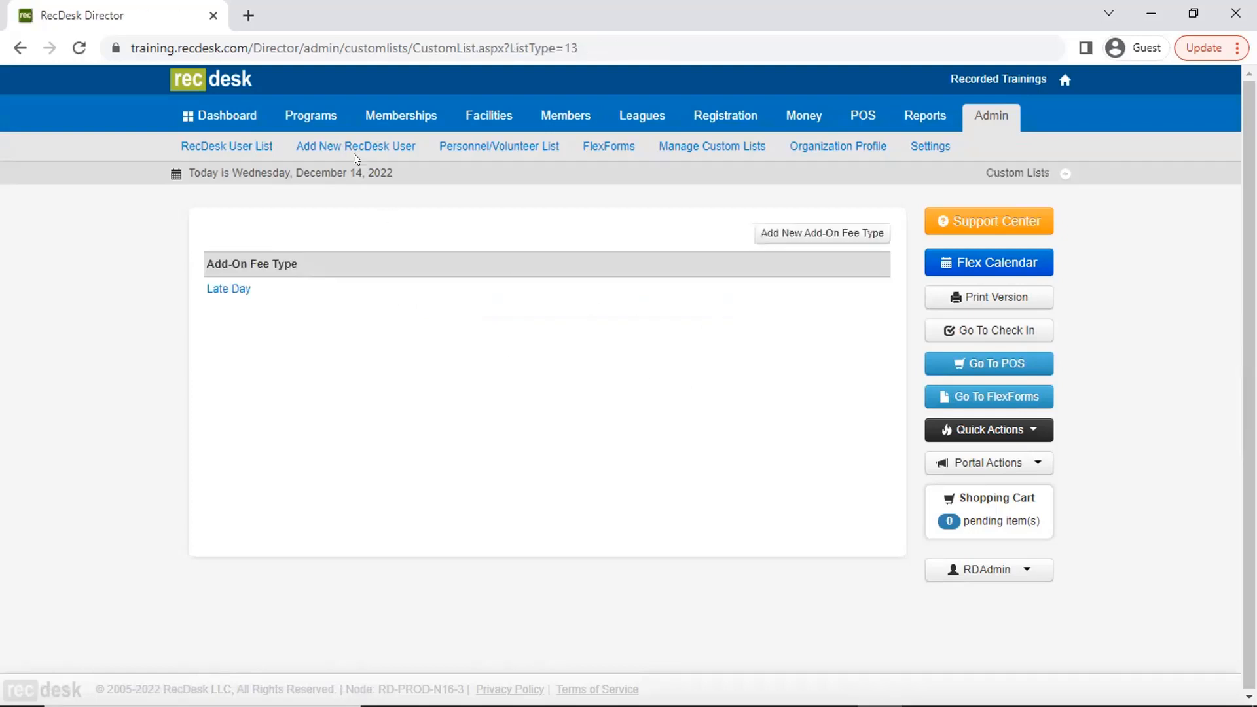
- Return to the FlexReg PowerUp program and open its fees for editing
left_click(309, 118)
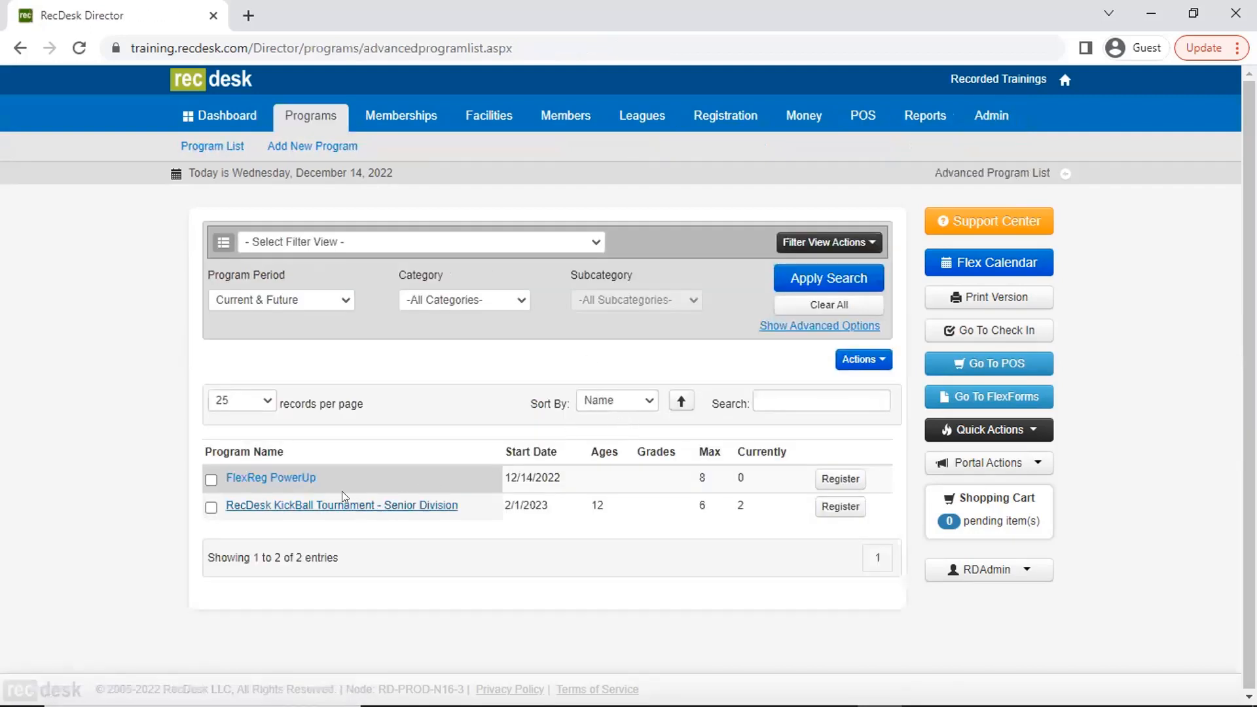
left_click(291, 482)
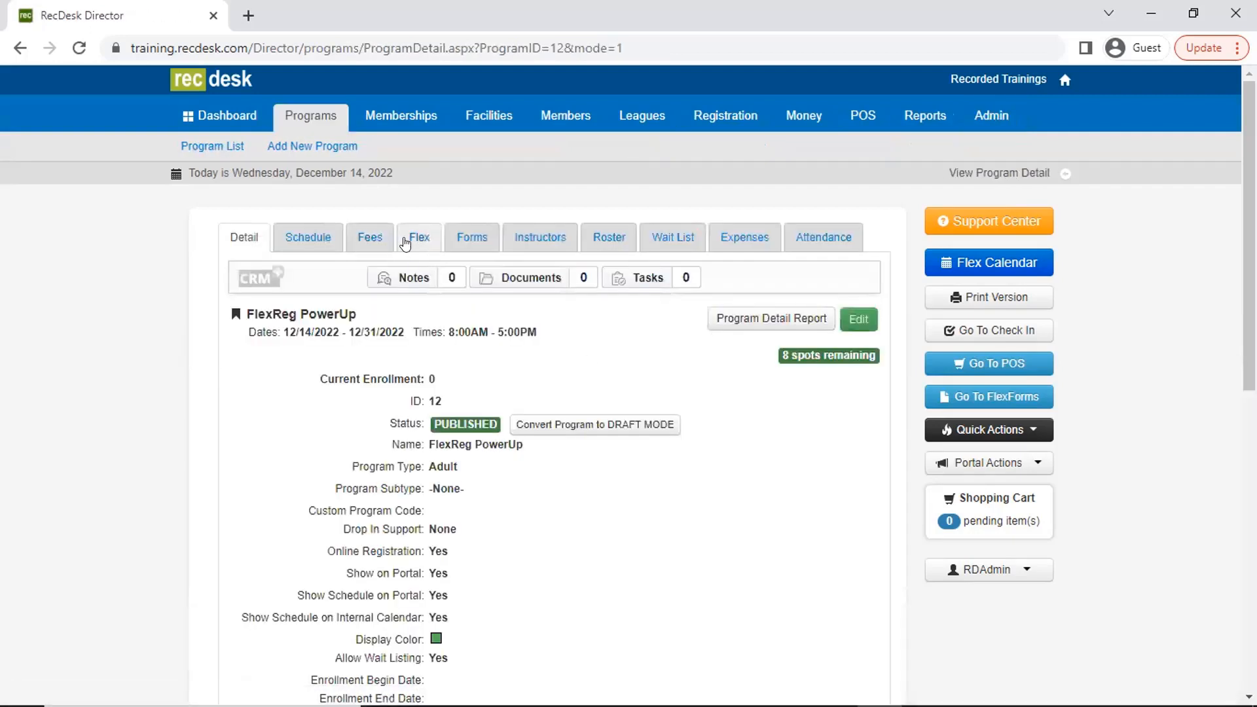
left_click(389, 243)
left_click(859, 319)
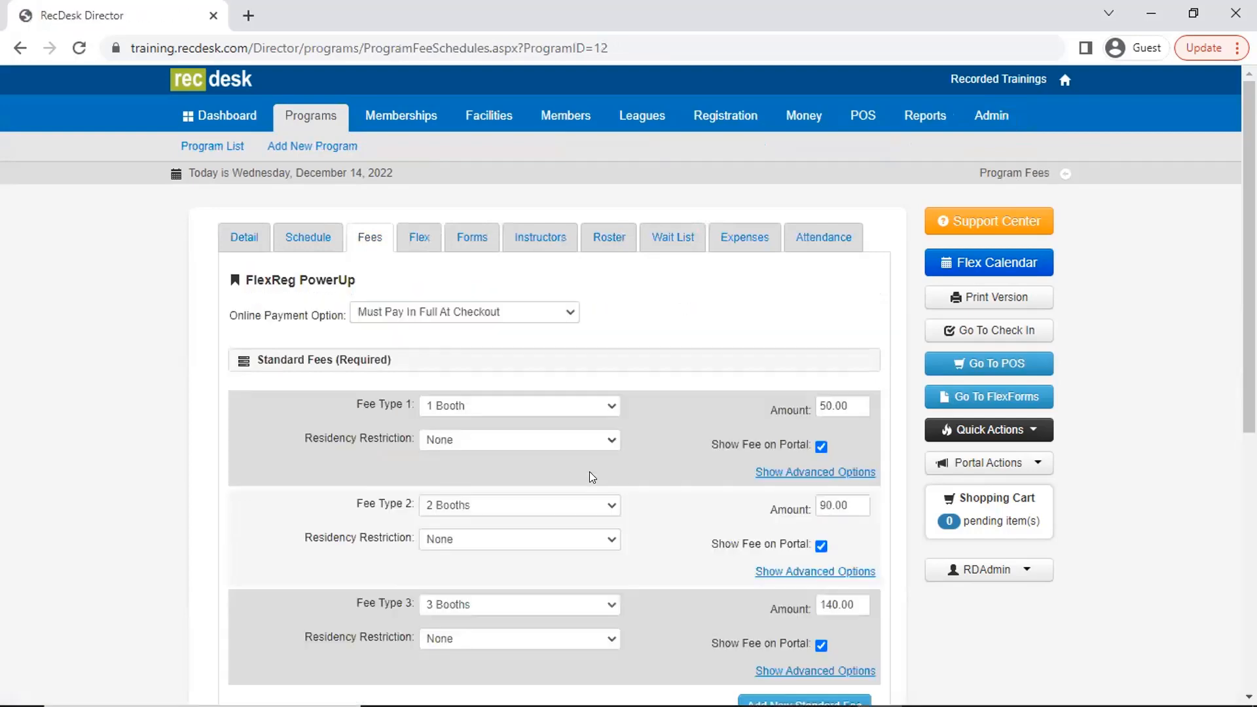
- Add a Late Day add-on with an amount of 15, show it on the portal and save the fees
scroll(567, 475, "down", 5)
scroll(567, 476, "down", 2)
left_click(530, 354)
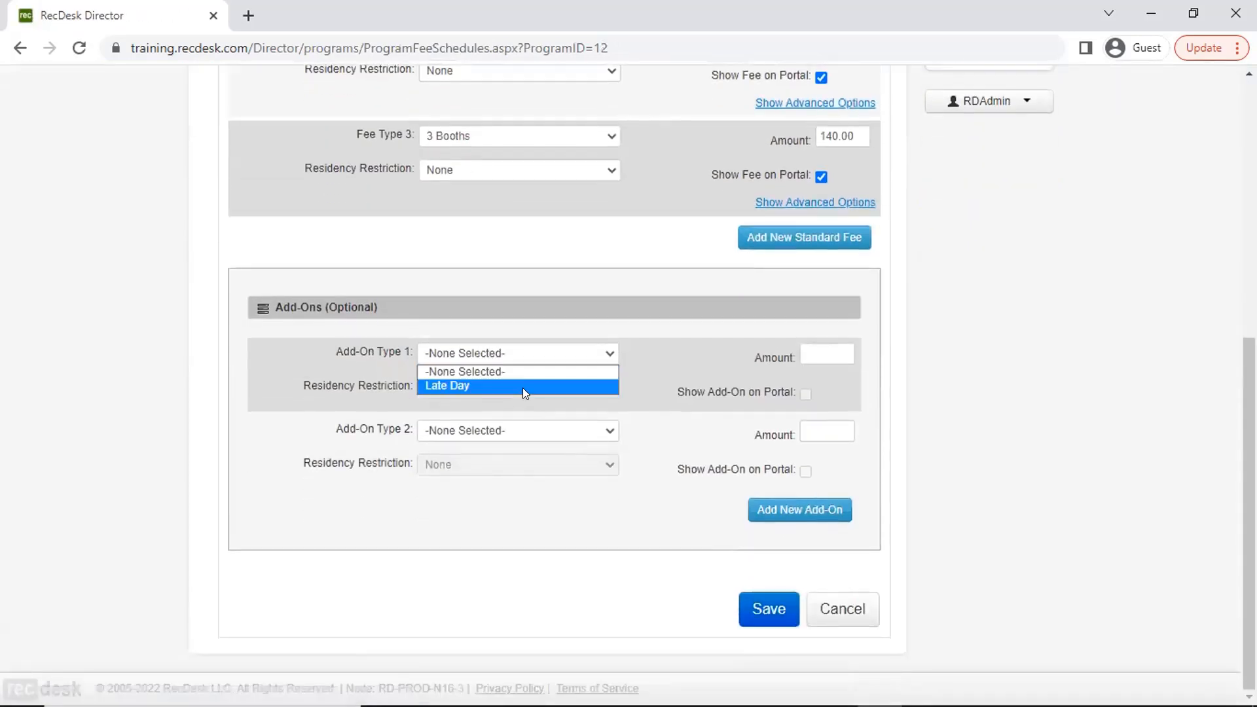
left_click(522, 388)
left_click(816, 348)
type("15")
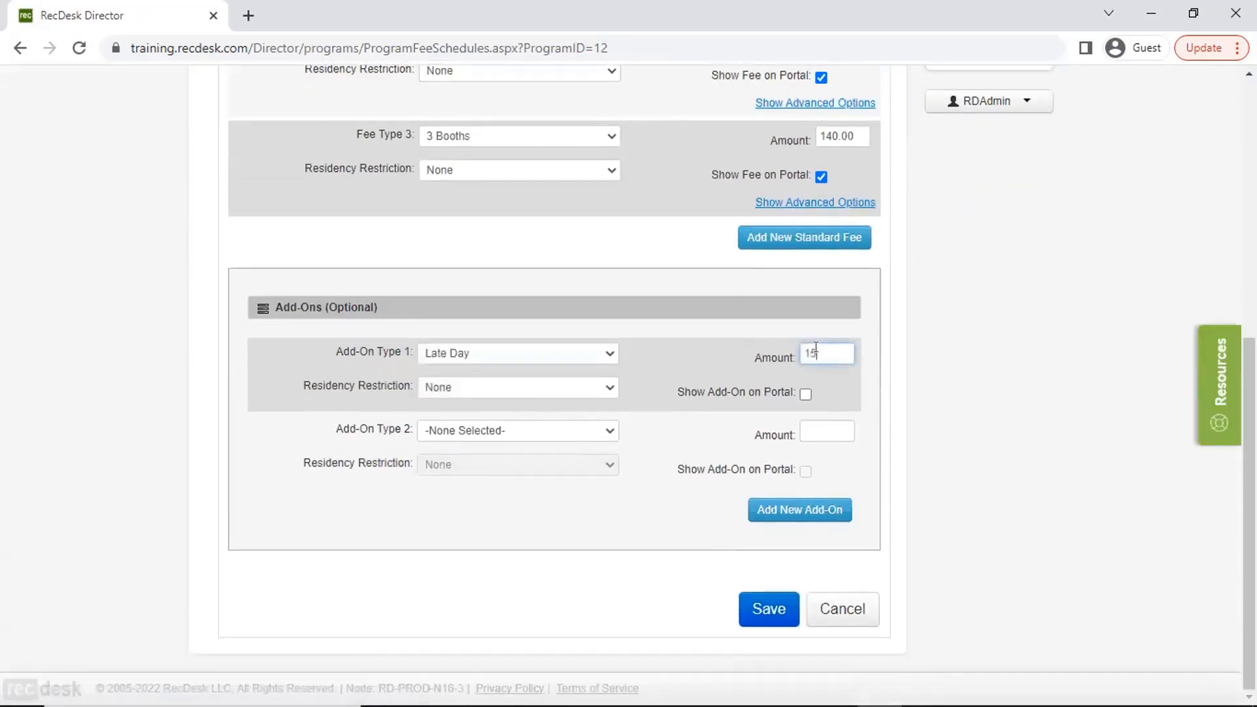
left_click(806, 393)
left_click(747, 598)
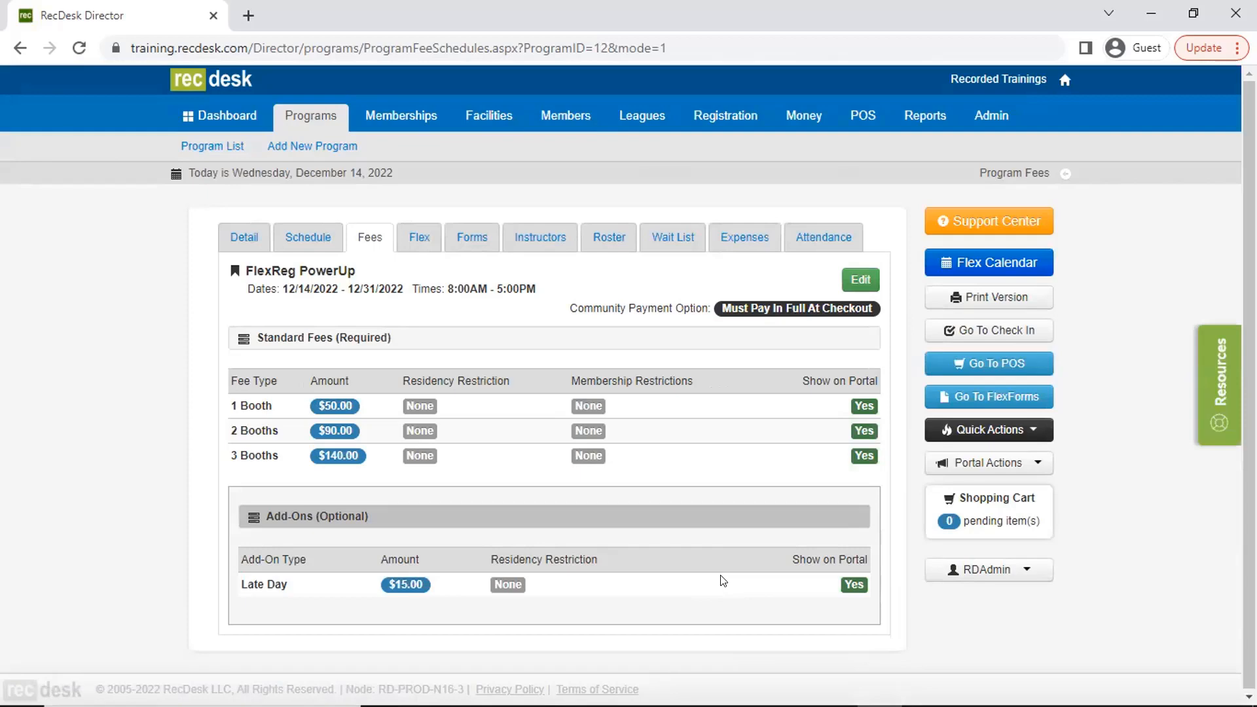
- Configure FlexReg PowerUp as a Flex Registration program
left_click(419, 237)
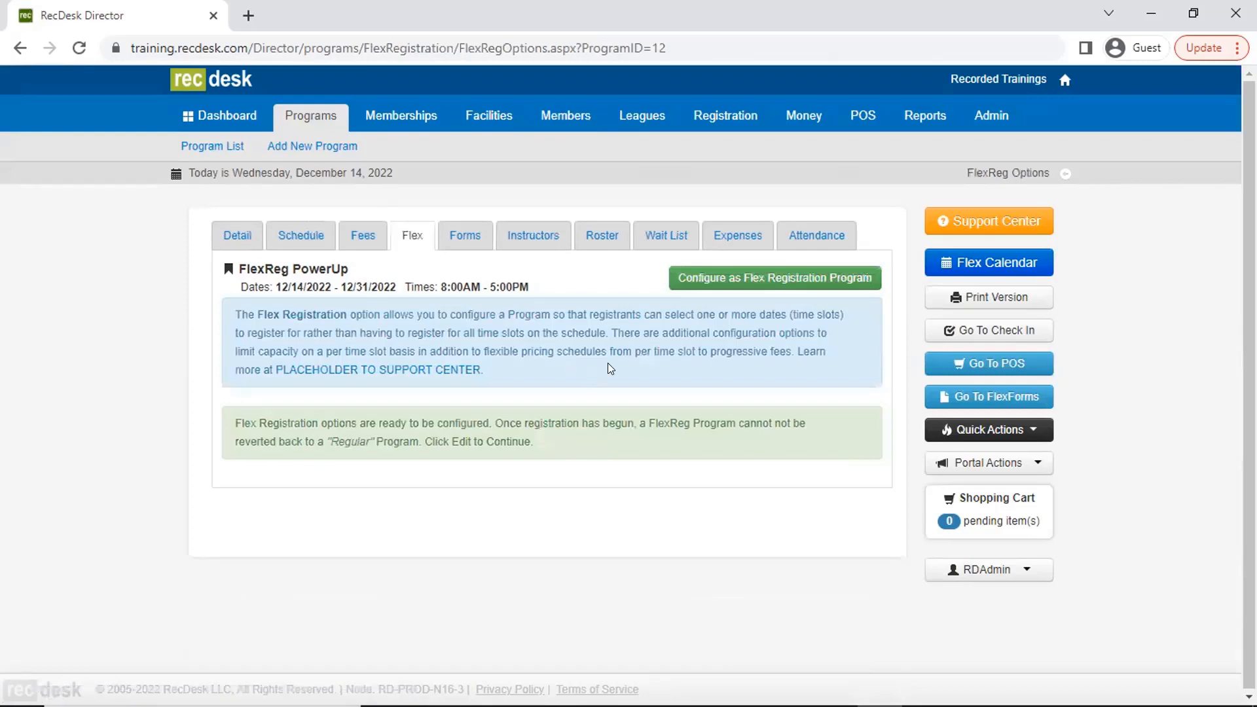
left_click(716, 284)
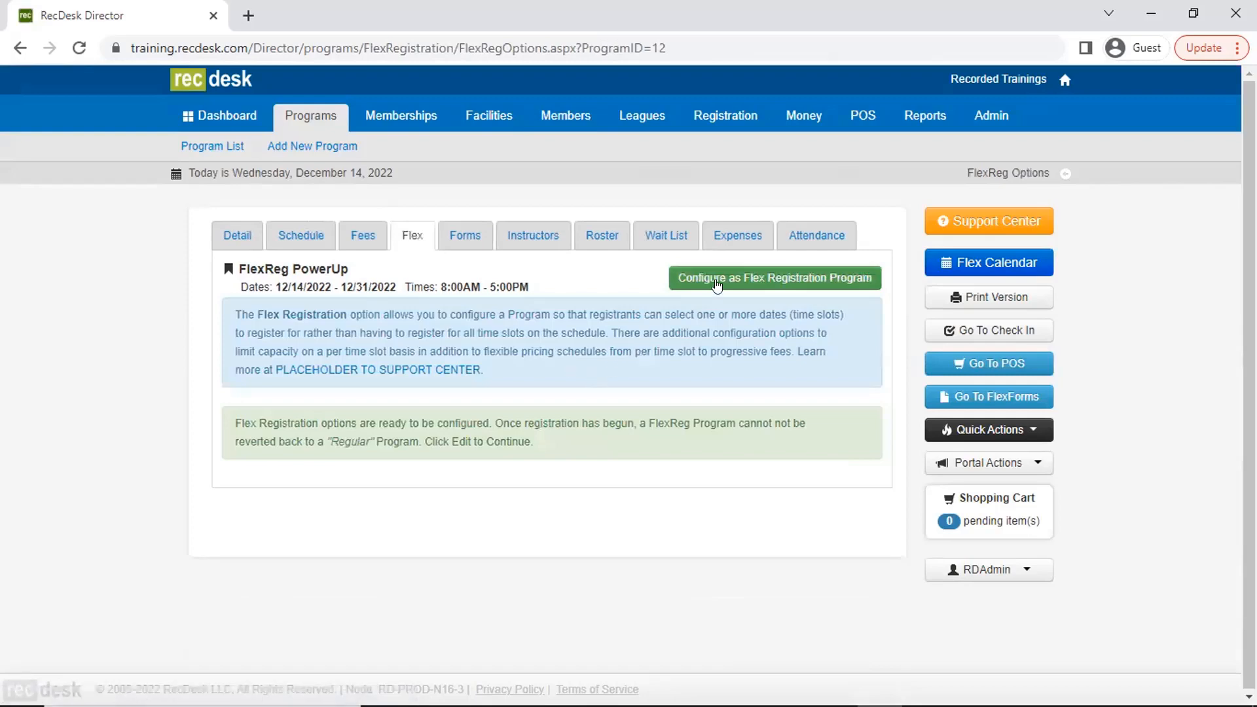
left_click(716, 284)
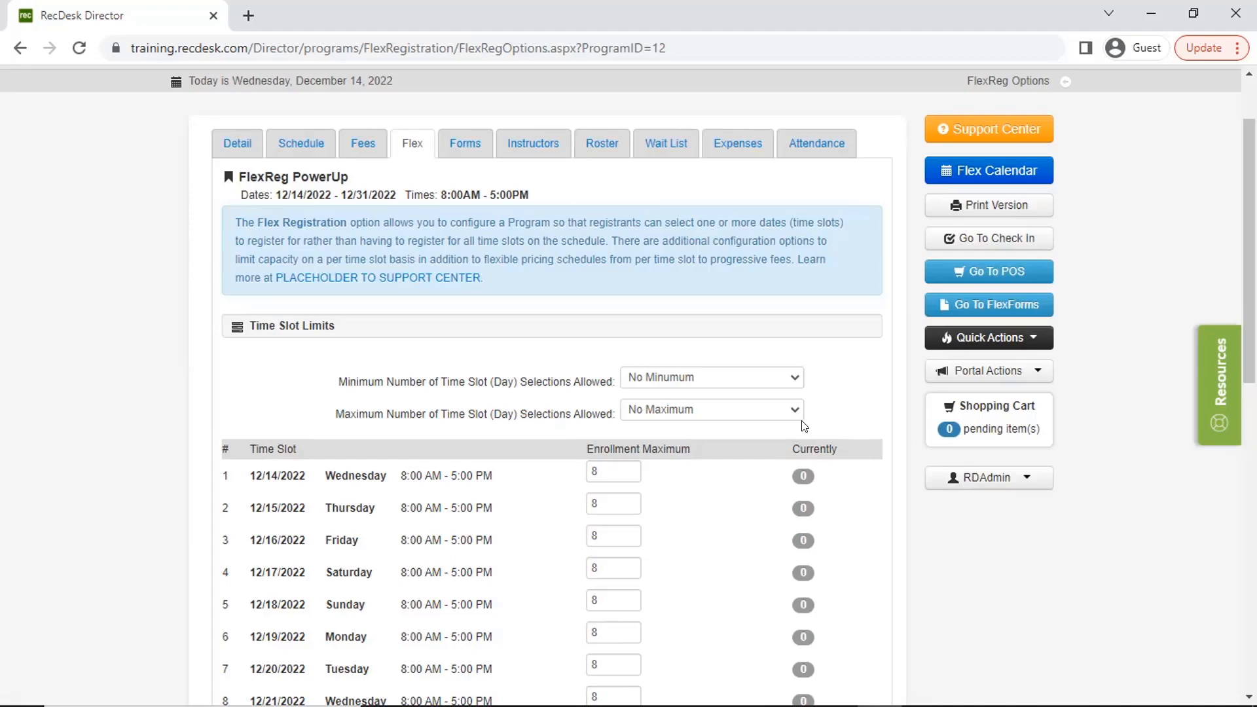
- Set the maximum number of time slot (day) selections allowed to 4
scroll(863, 445, "down", 1)
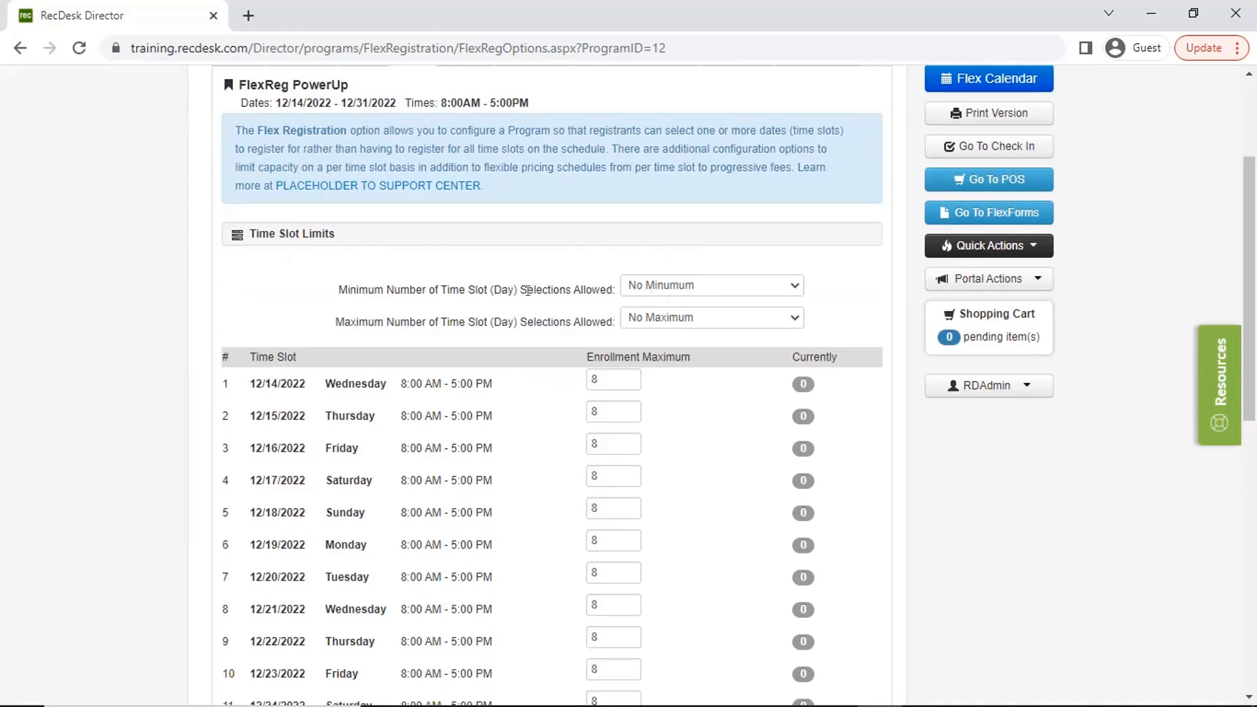
left_click(653, 321)
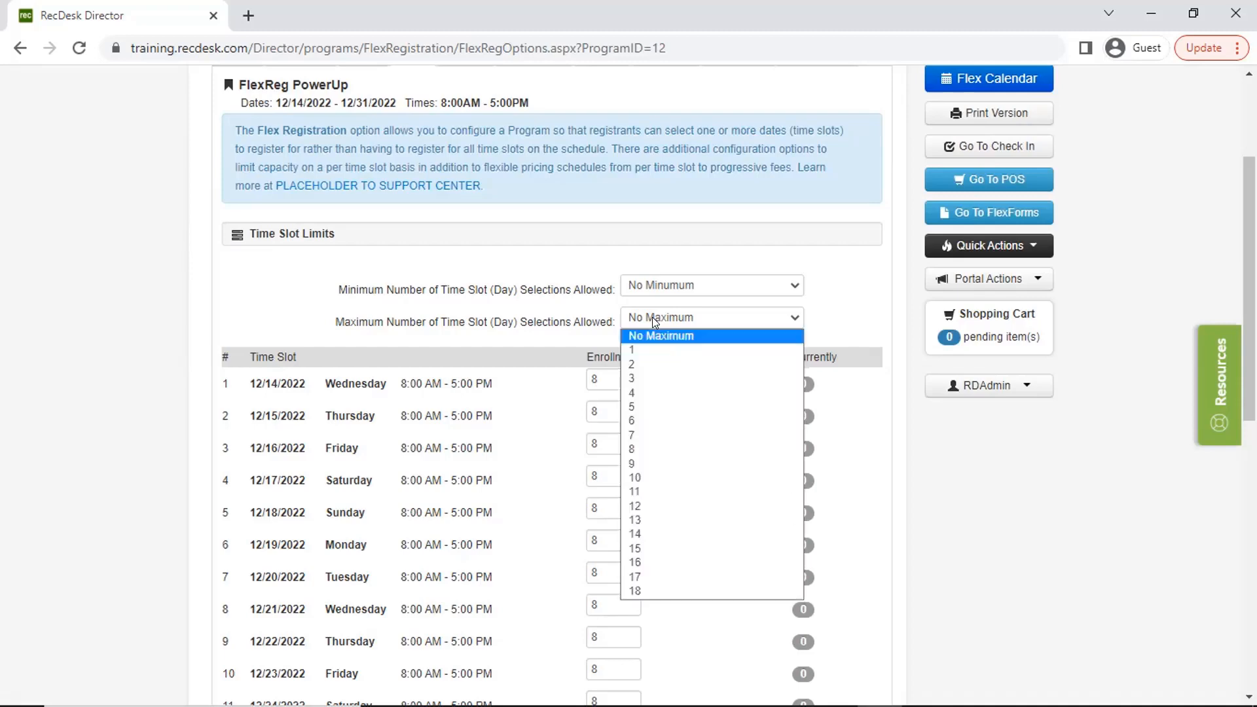
left_click(669, 393)
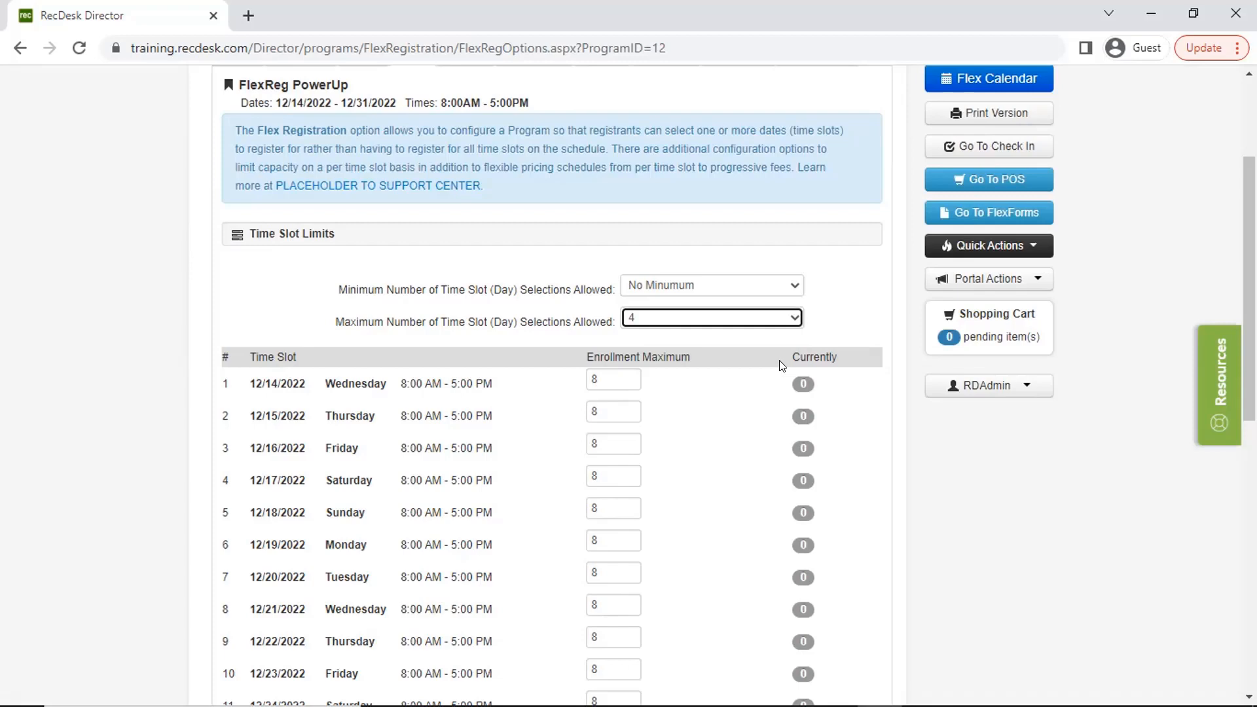
left_click(782, 365)
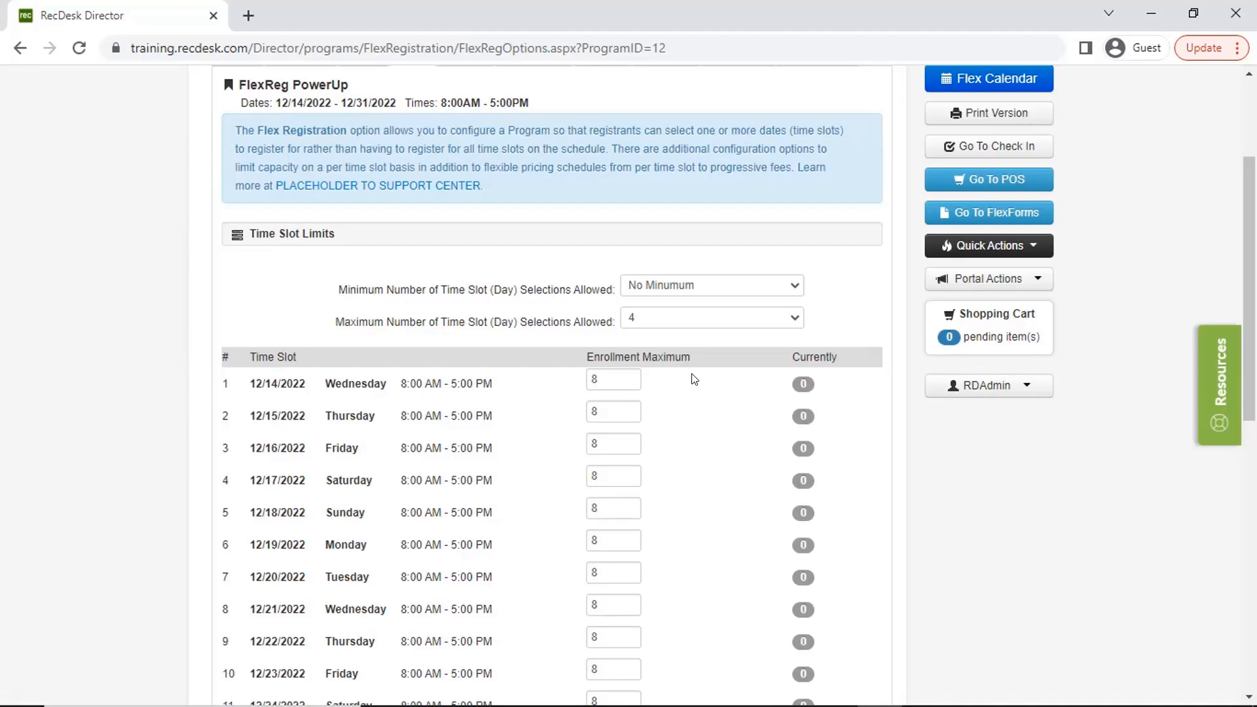
- Set the enrollment maximum to 4 for the 12/24/2022, 12/25/2022 and 12/31/2022 time slots
scroll(694, 379, "down", 3)
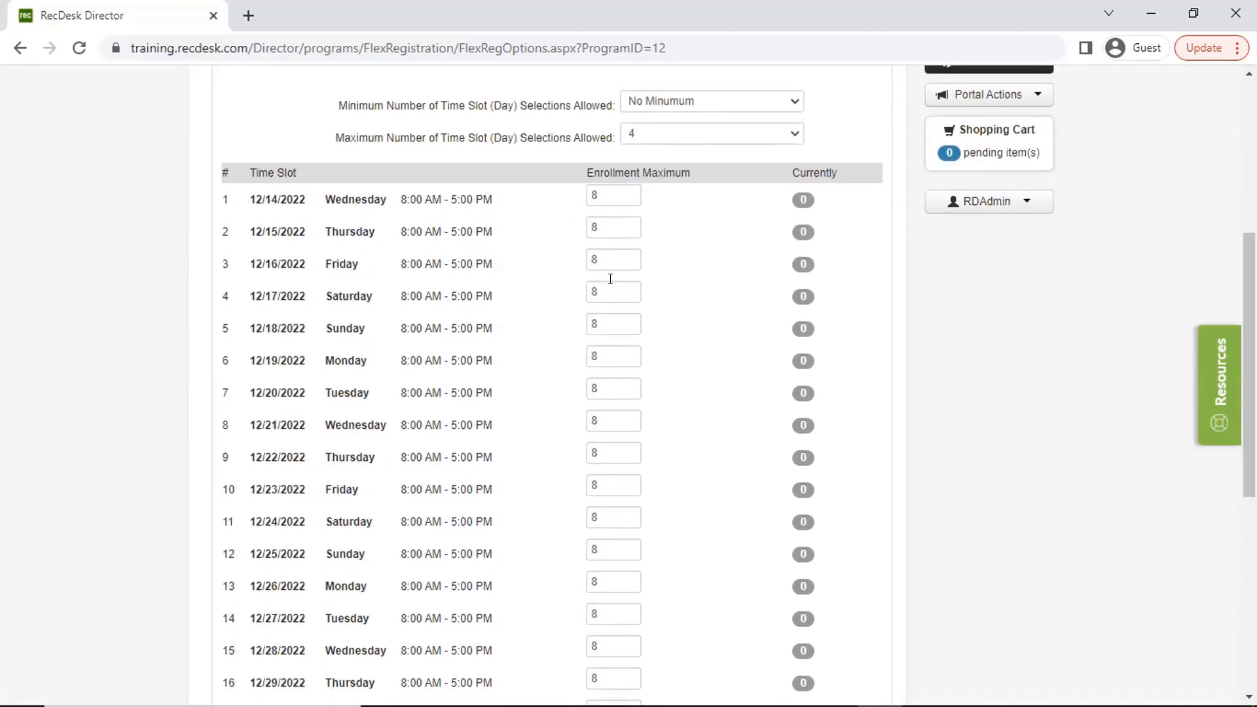
scroll(603, 323, "down", 3)
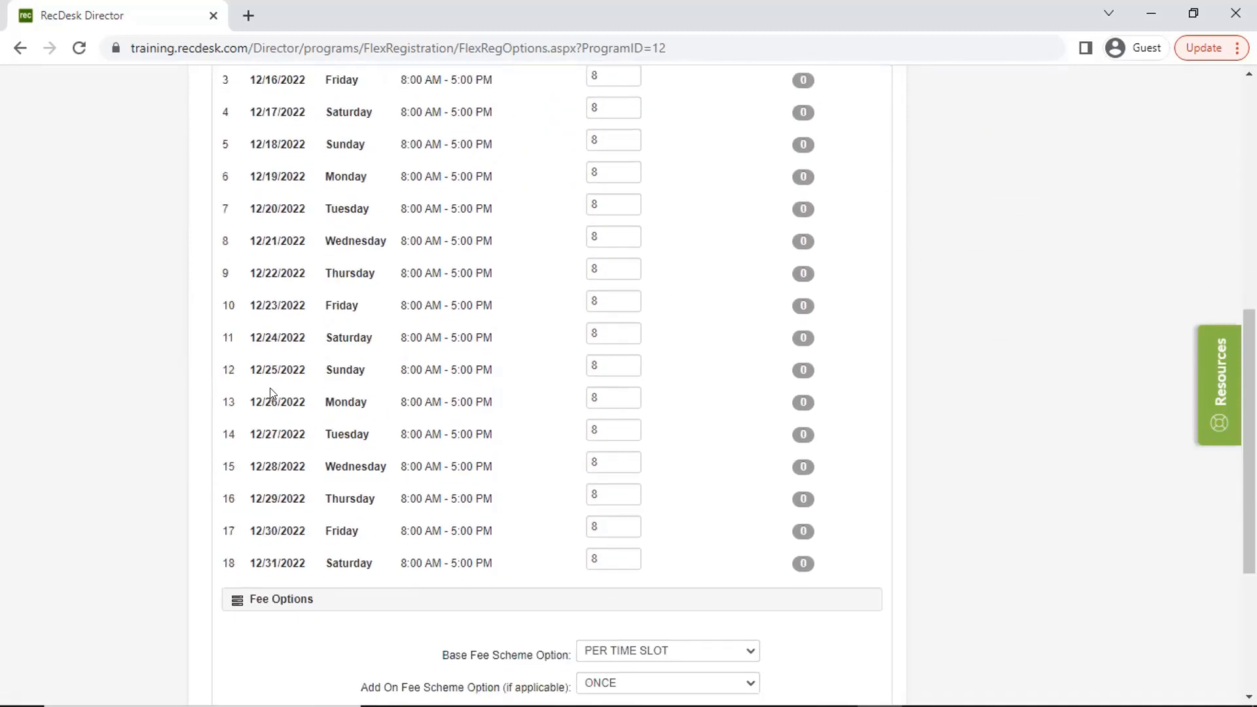
double_click(611, 337)
type("4")
scroll(609, 362, "up", 2)
left_click(596, 360)
double_click(595, 458)
type("4")
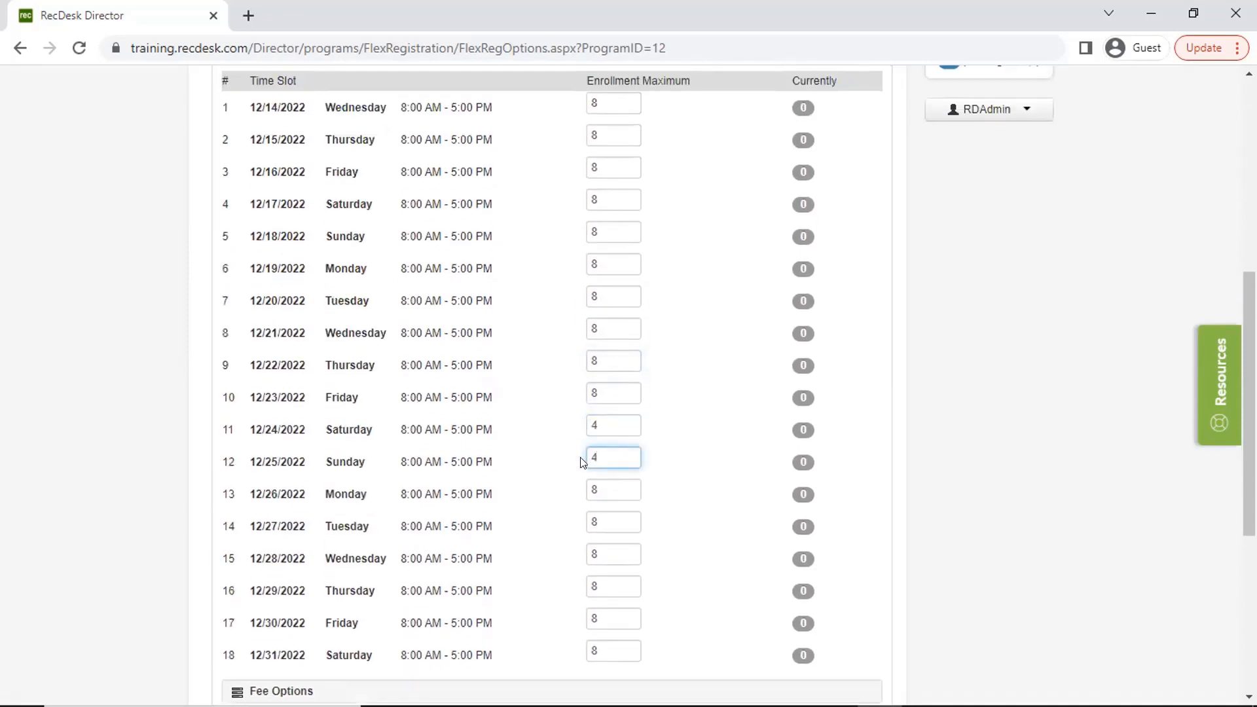
scroll(645, 517, "down", 2)
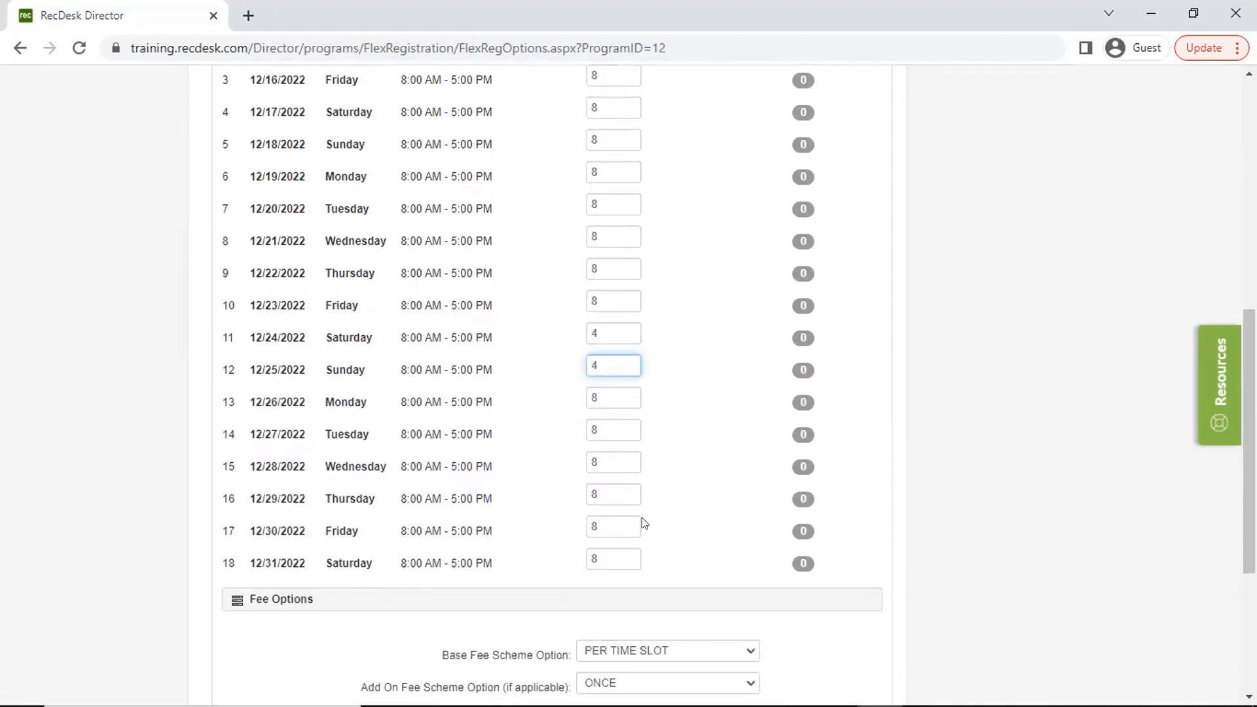
double_click(596, 559)
type("4")
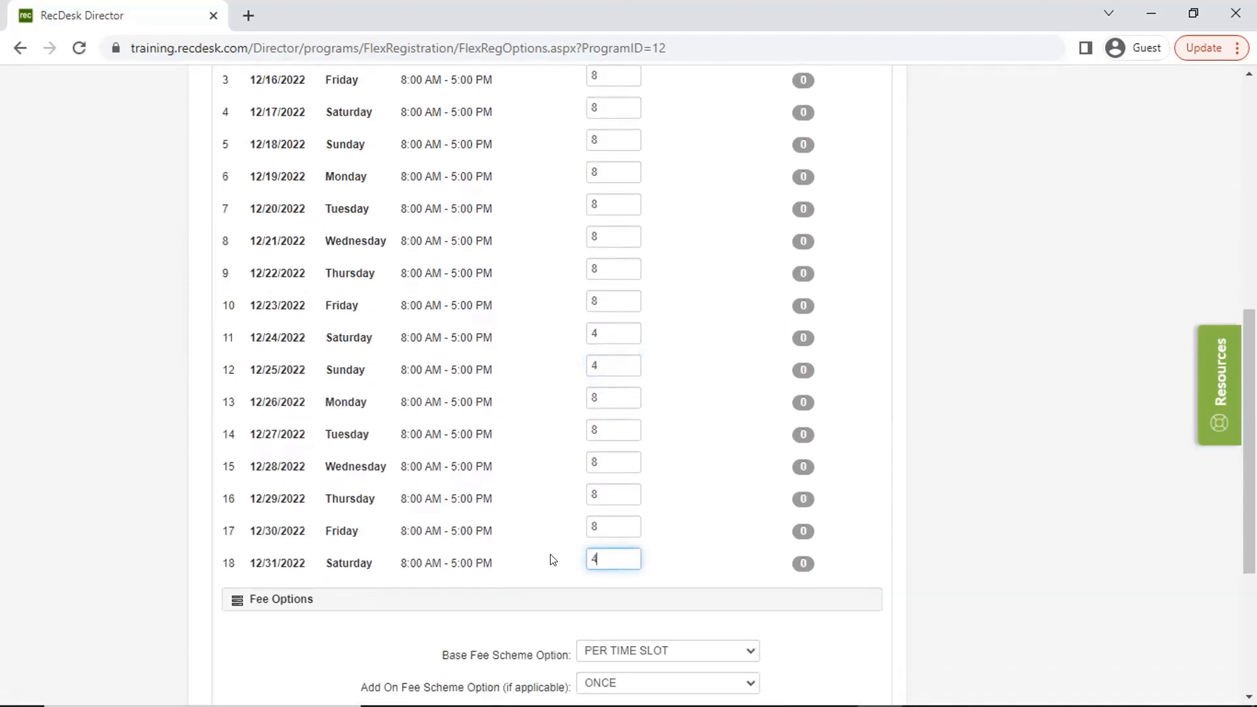
left_click(658, 336)
- Change the base fee scheme option to PROGRESSIVE in the flex registration fee options
scroll(730, 426, "down", 3)
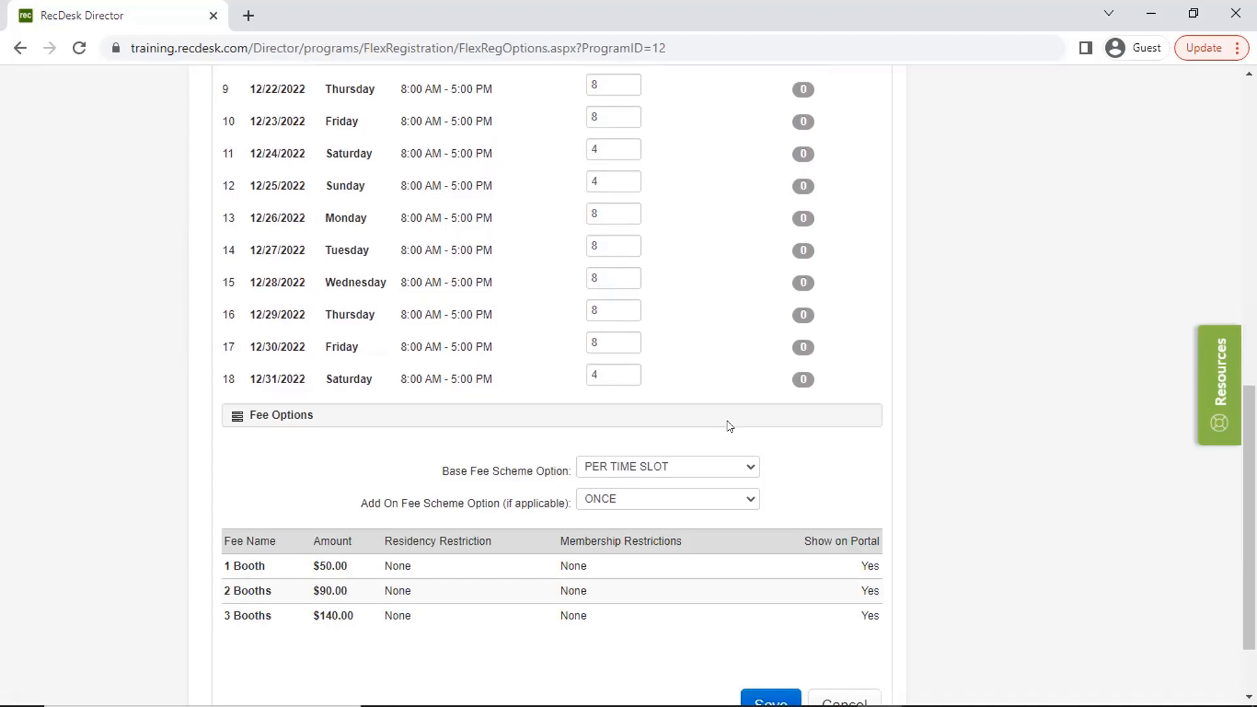
scroll(730, 426, "down", 2)
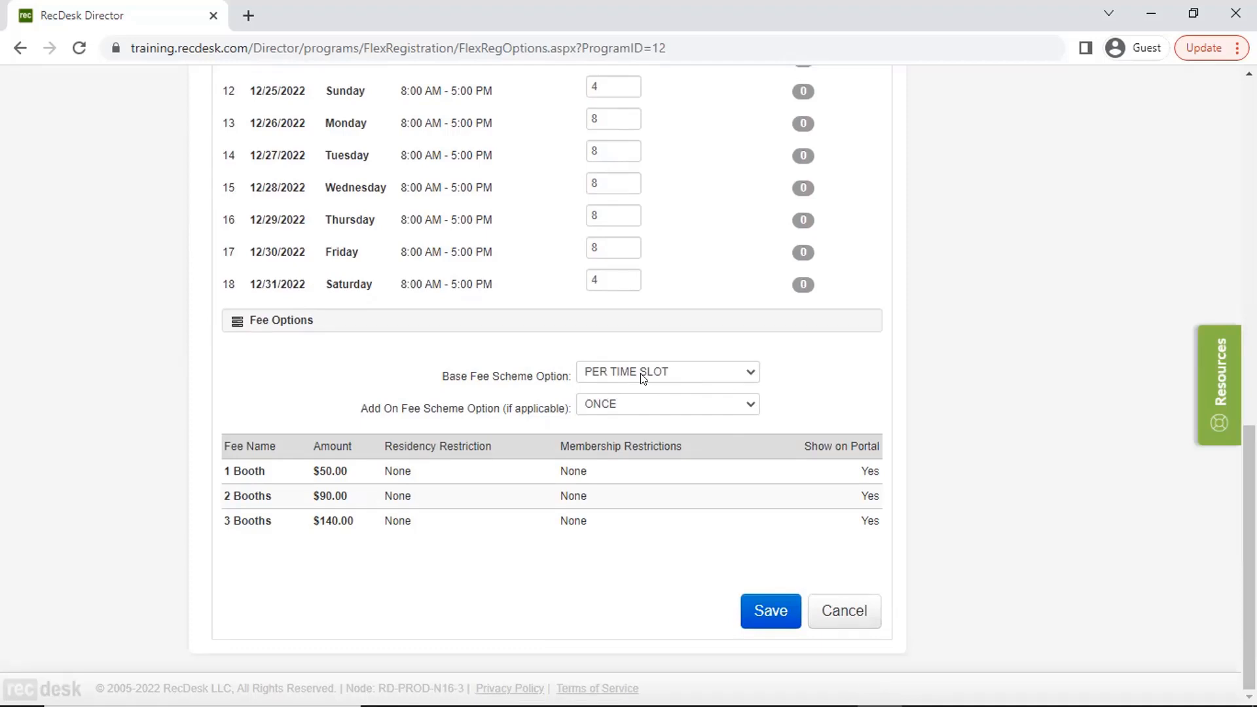
scroll(773, 406, "up", 1)
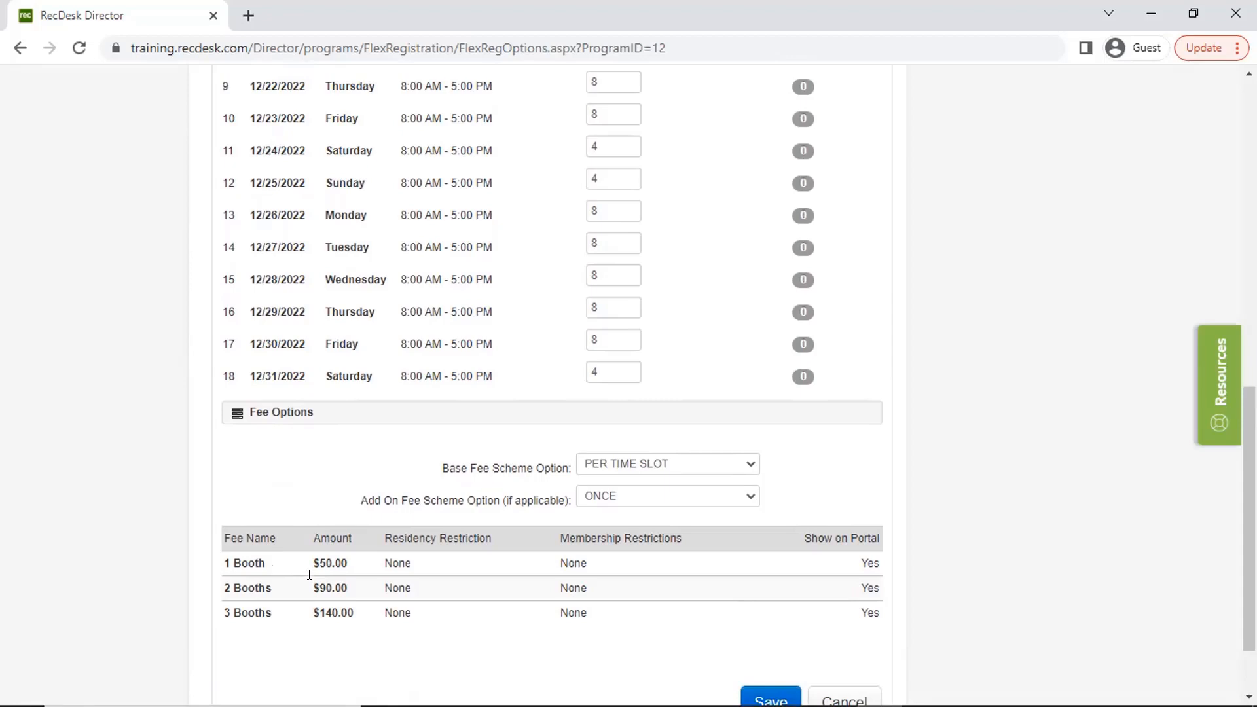
left_click(642, 465)
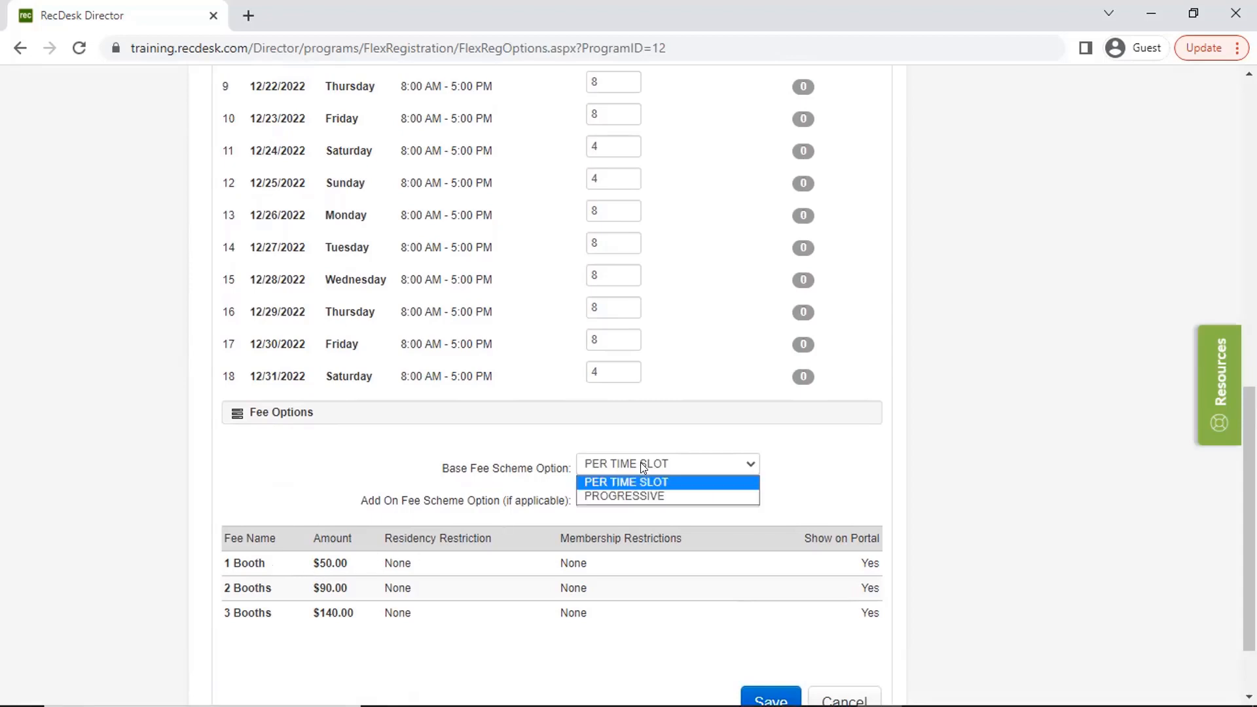
left_click(645, 496)
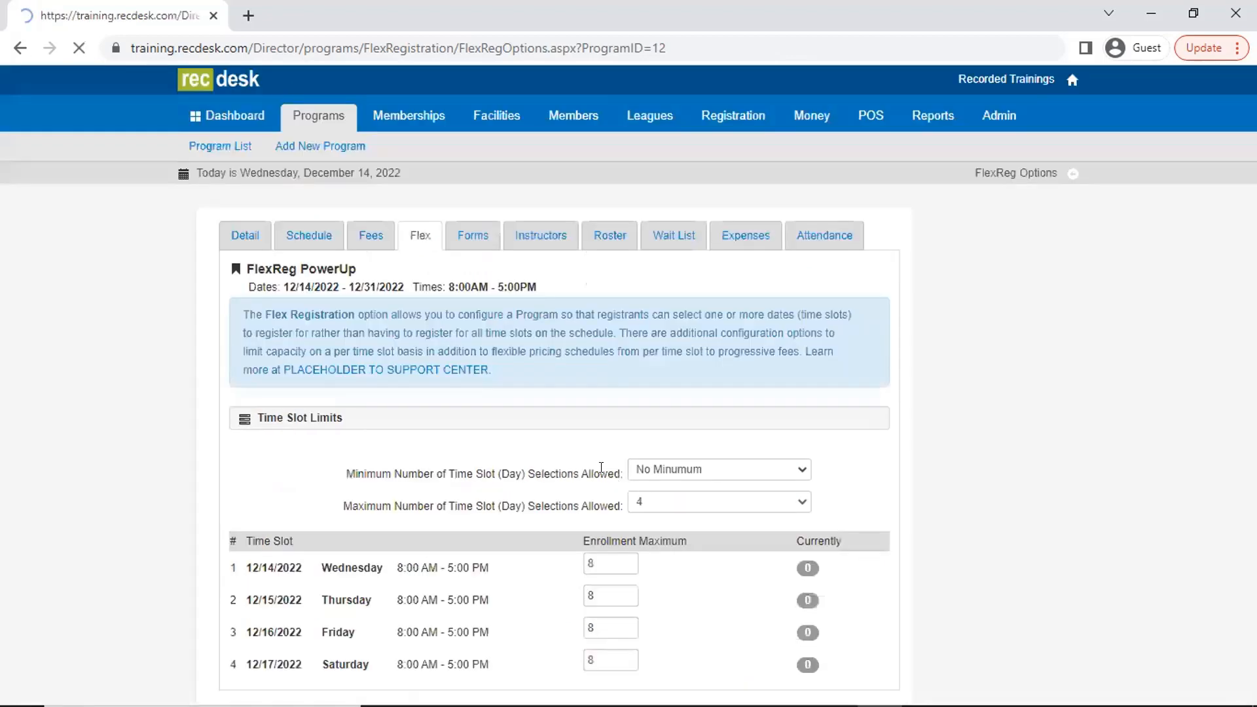
- In the progressive fee options, assign the 1 Booth fee to 1 timeslot, 2 Booths to 2 timeslots and 3 Booths to 3 timeslots
scroll(562, 550, "down", 15)
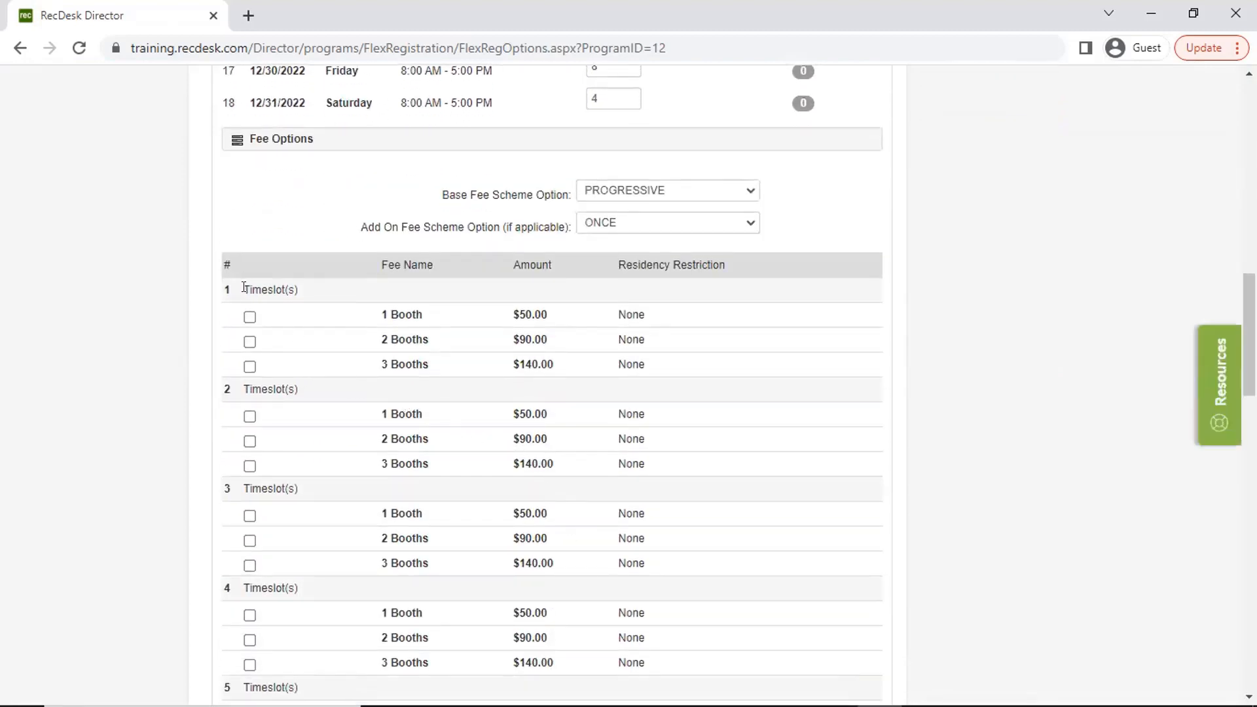
left_click(249, 319)
left_click(250, 441)
left_click(250, 566)
- Assign the 3 Booths fee to every timeslot count from 4 through 18
scroll(414, 564, "down", 2)
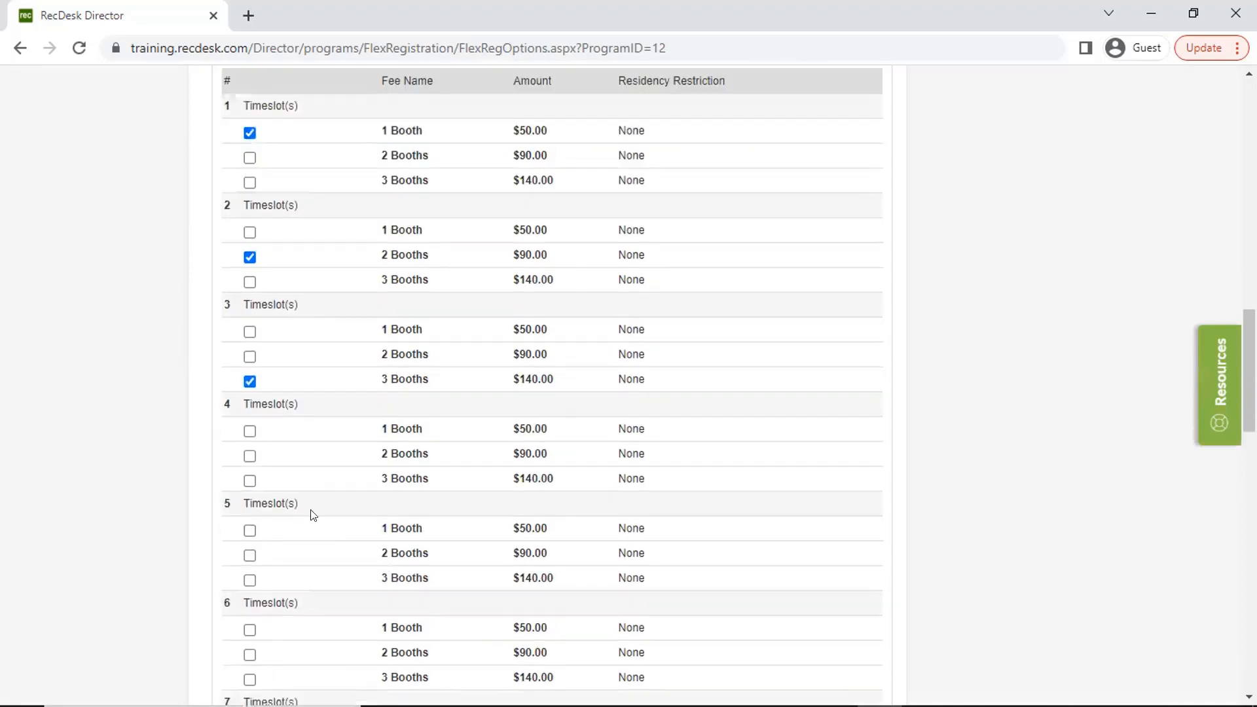
left_click(249, 512)
left_click(253, 578)
scroll(247, 550, "down", 3)
scroll(285, 526, "down", 4)
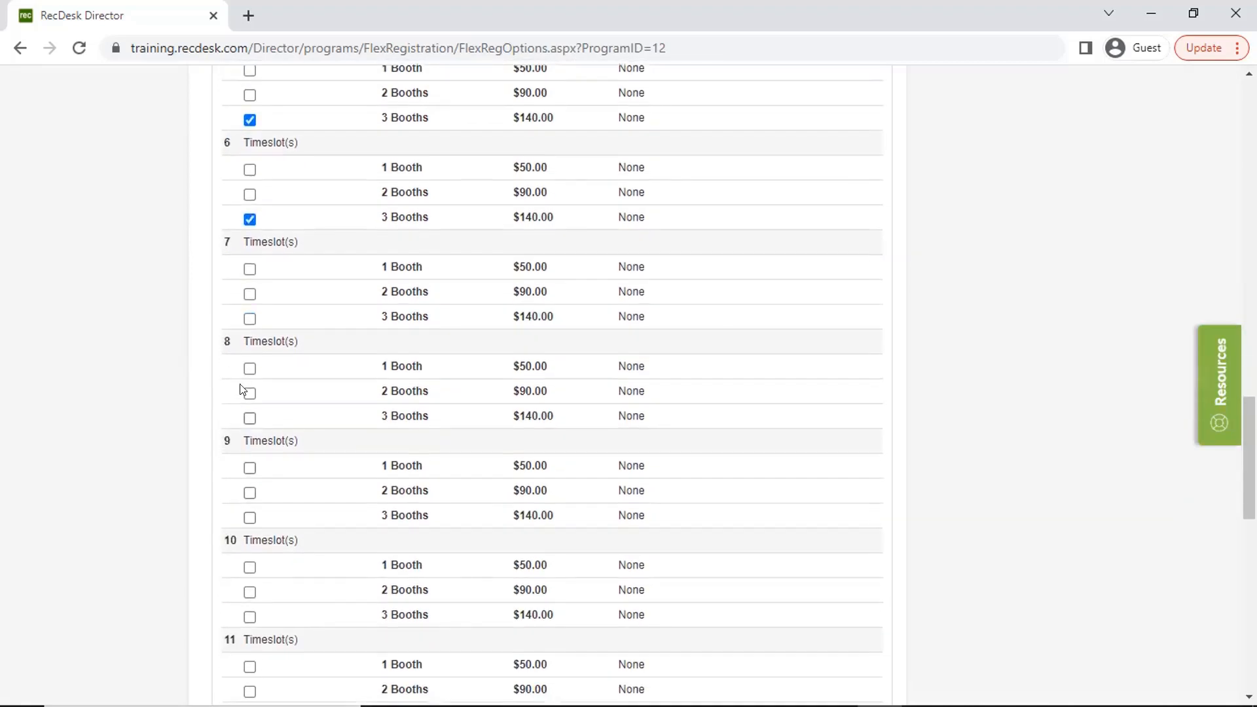
left_click(249, 319)
left_click(248, 418)
left_click(249, 517)
scroll(275, 524, "down", 3)
left_click(249, 433)
left_click(249, 532)
scroll(289, 553, "down", 3)
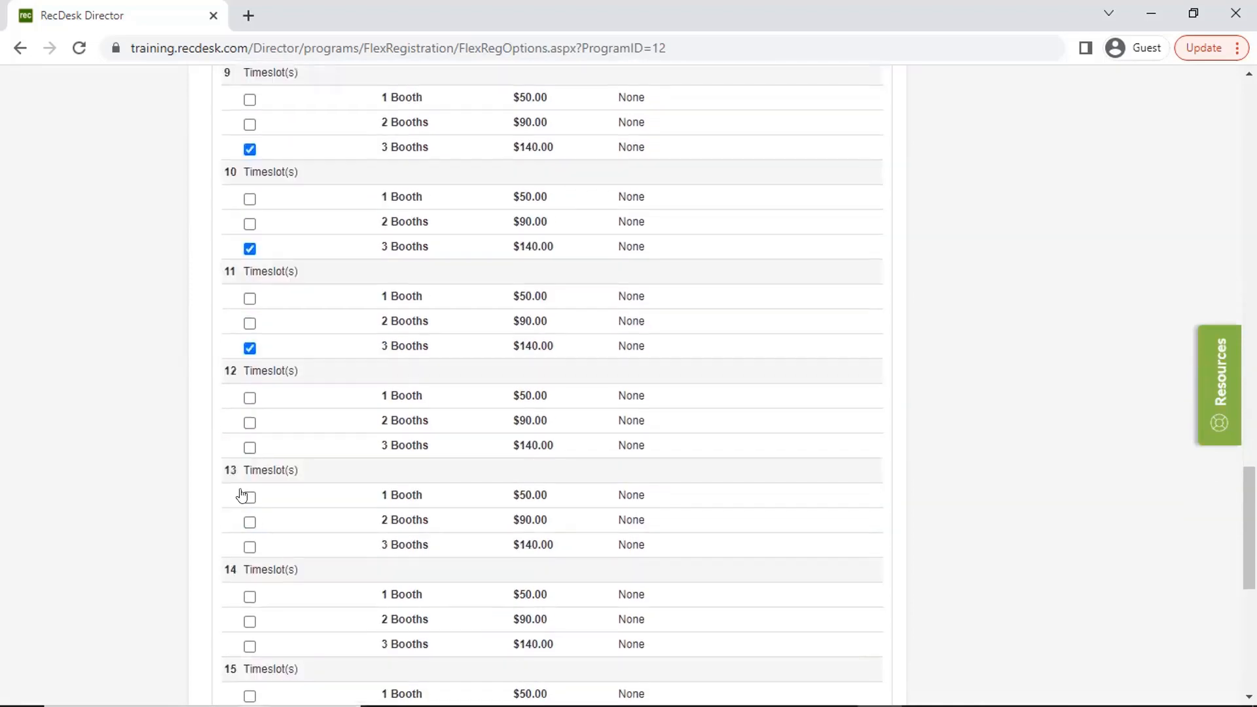
left_click(249, 444)
scroll(303, 498, "down", 3)
left_click(250, 363)
left_click(249, 462)
scroll(282, 480, "down", 1)
scroll(283, 480, "down", 4)
left_click(250, 285)
left_click(250, 385)
left_click(250, 484)
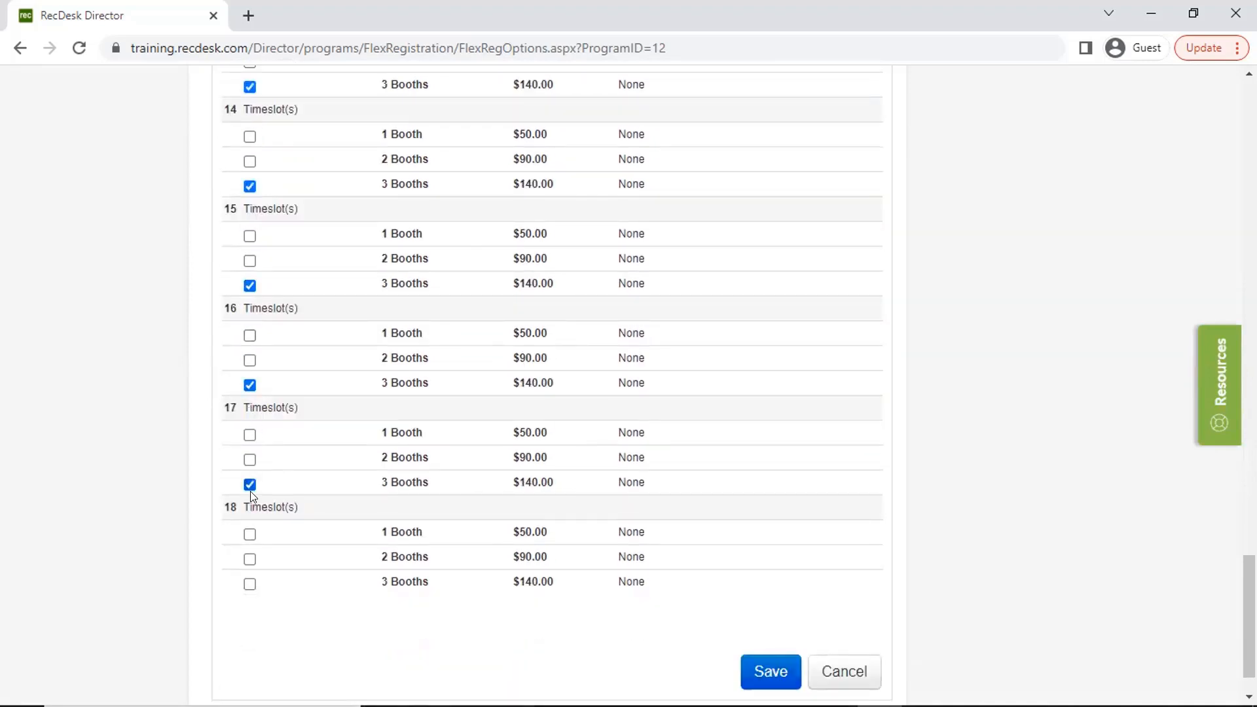
left_click(249, 583)
- Choose ONCE as the add-on fee scheme option and save the flex registration options
scroll(561, 552, "up", 18)
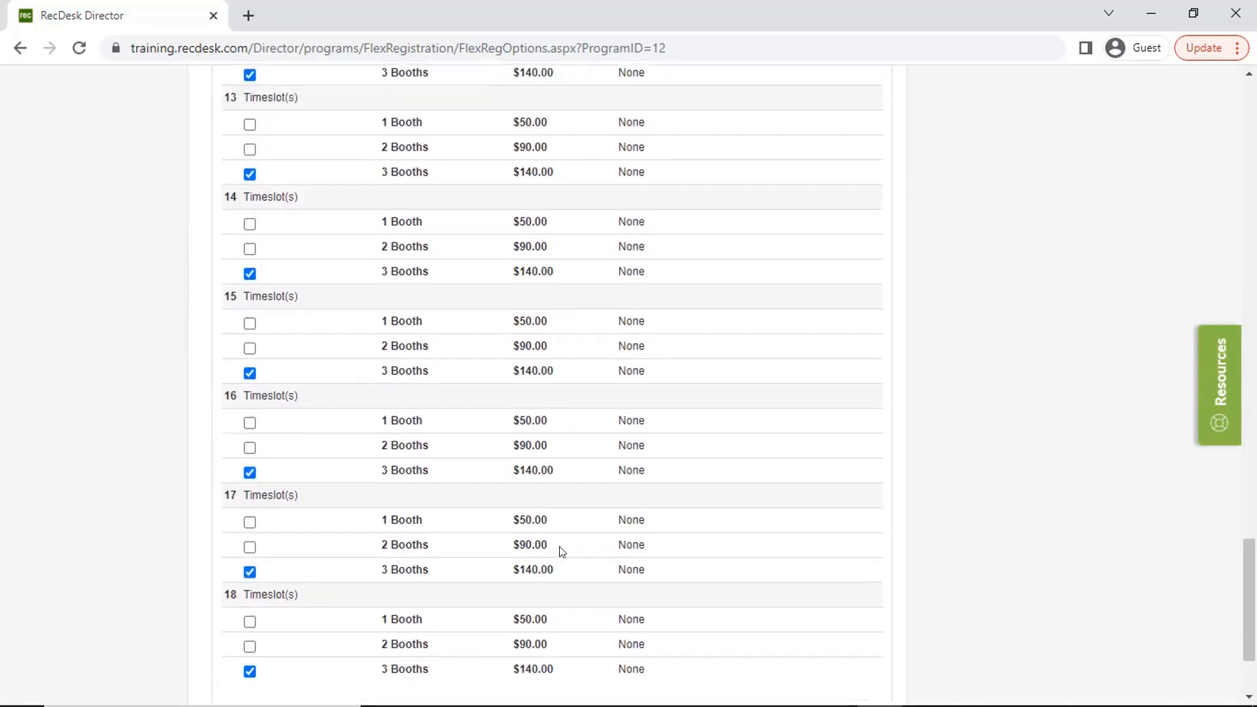
scroll(561, 552, "up", 6)
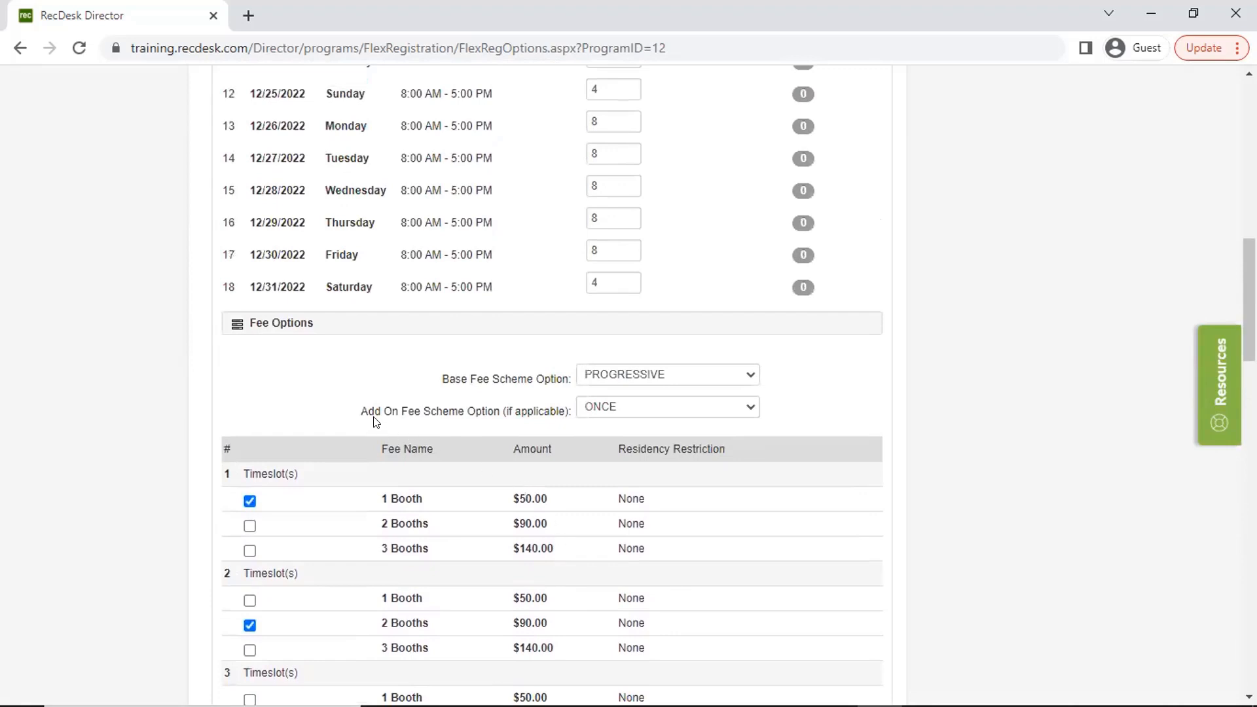
left_click(608, 406)
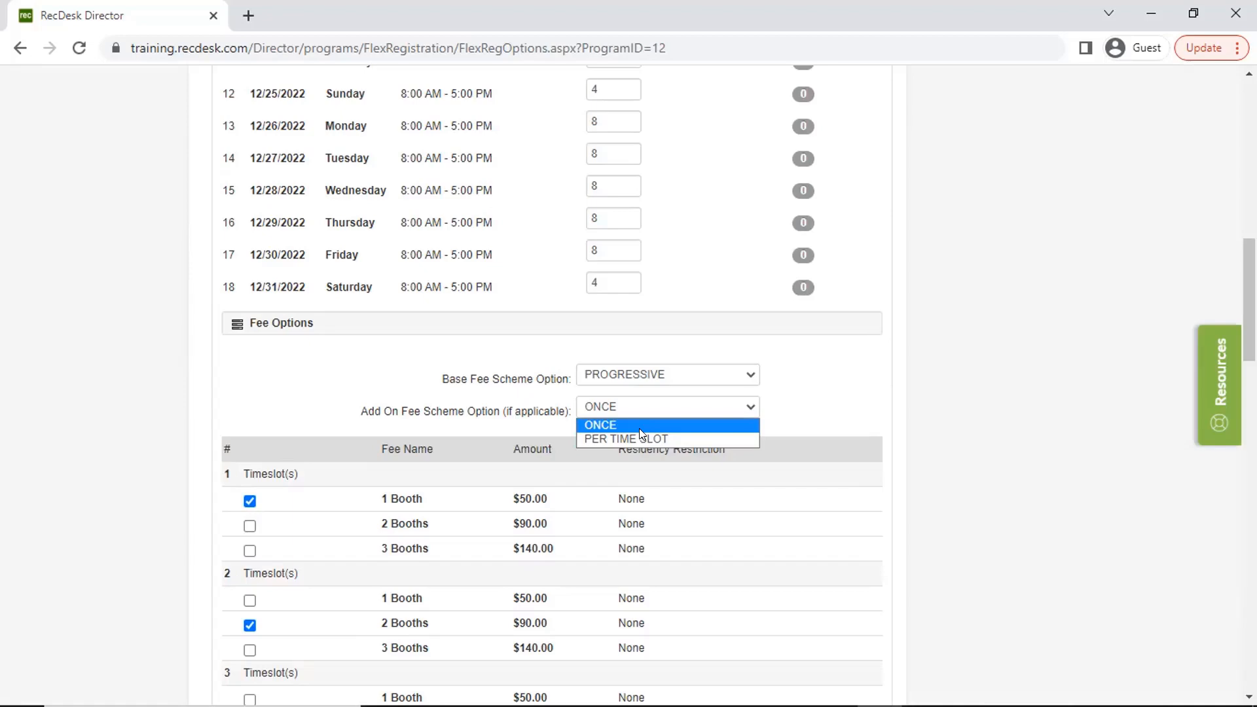
left_click(665, 425)
left_click(848, 537)
scroll(832, 521, "down", 20)
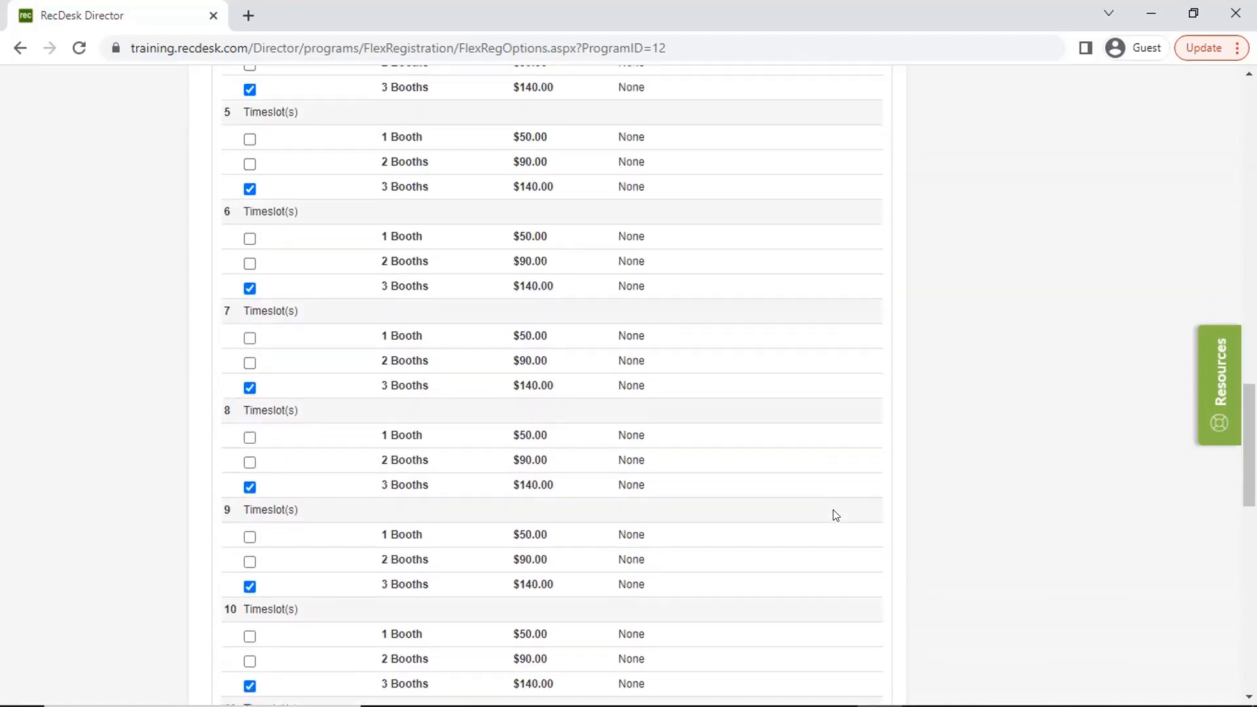
left_click(788, 613)
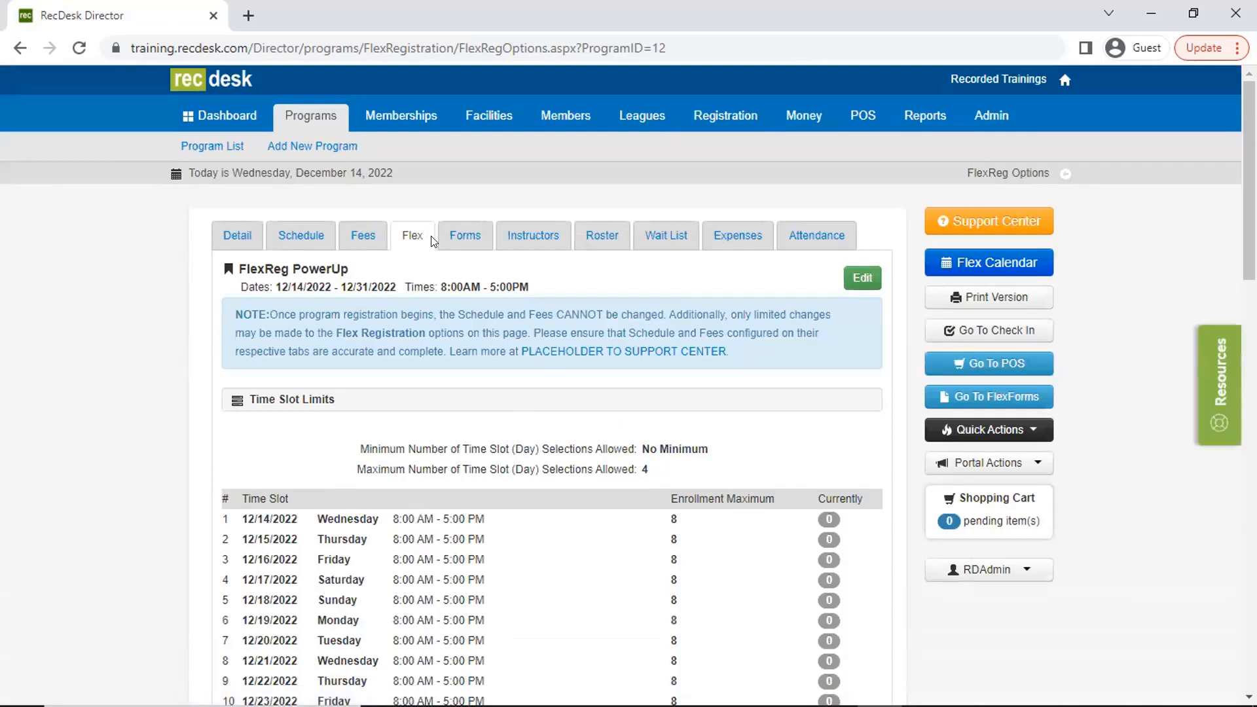
- Require the APPLICATION FOR FINANCIAL ASSISTANCE form for the program as New Form Each Time and save the form requirements
left_click(456, 243)
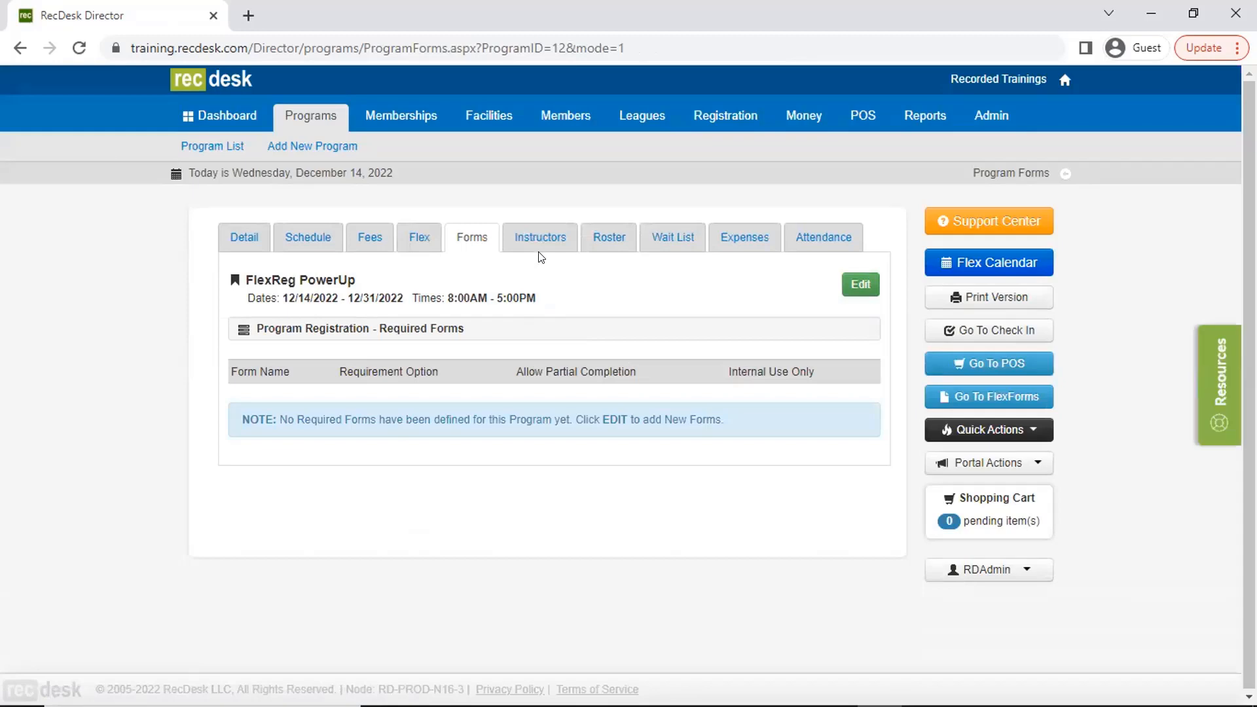
left_click(861, 284)
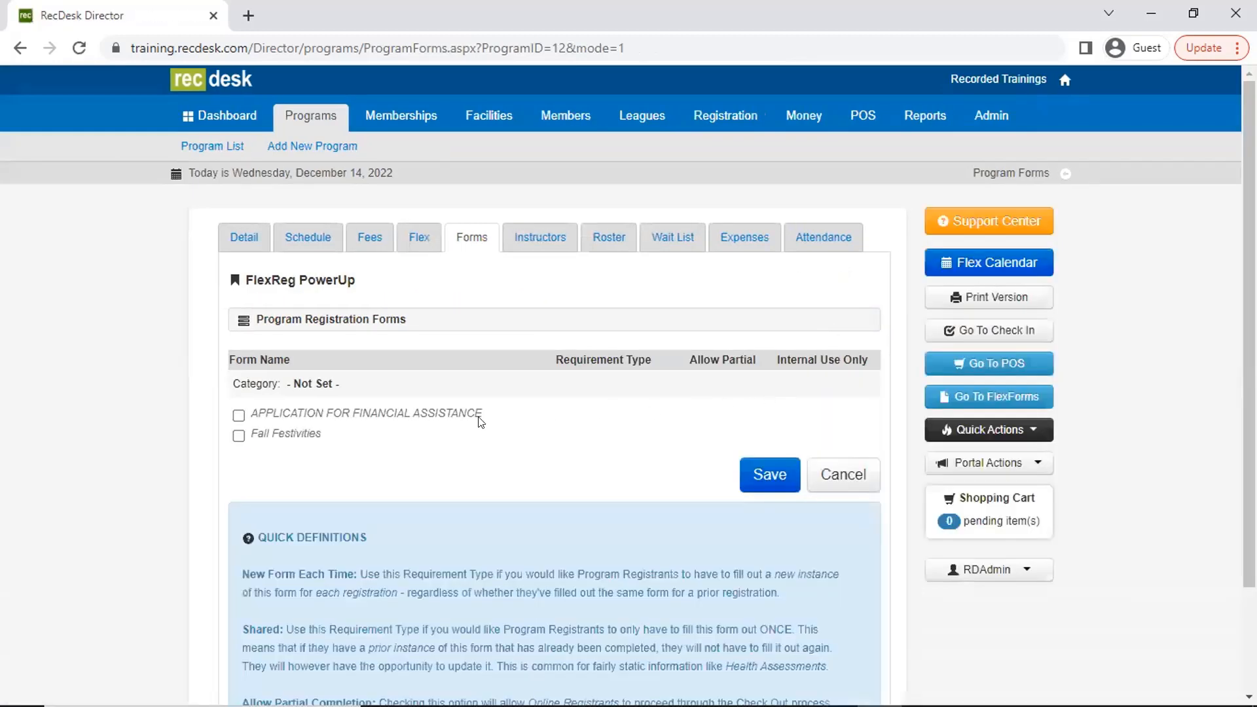
left_click(238, 416)
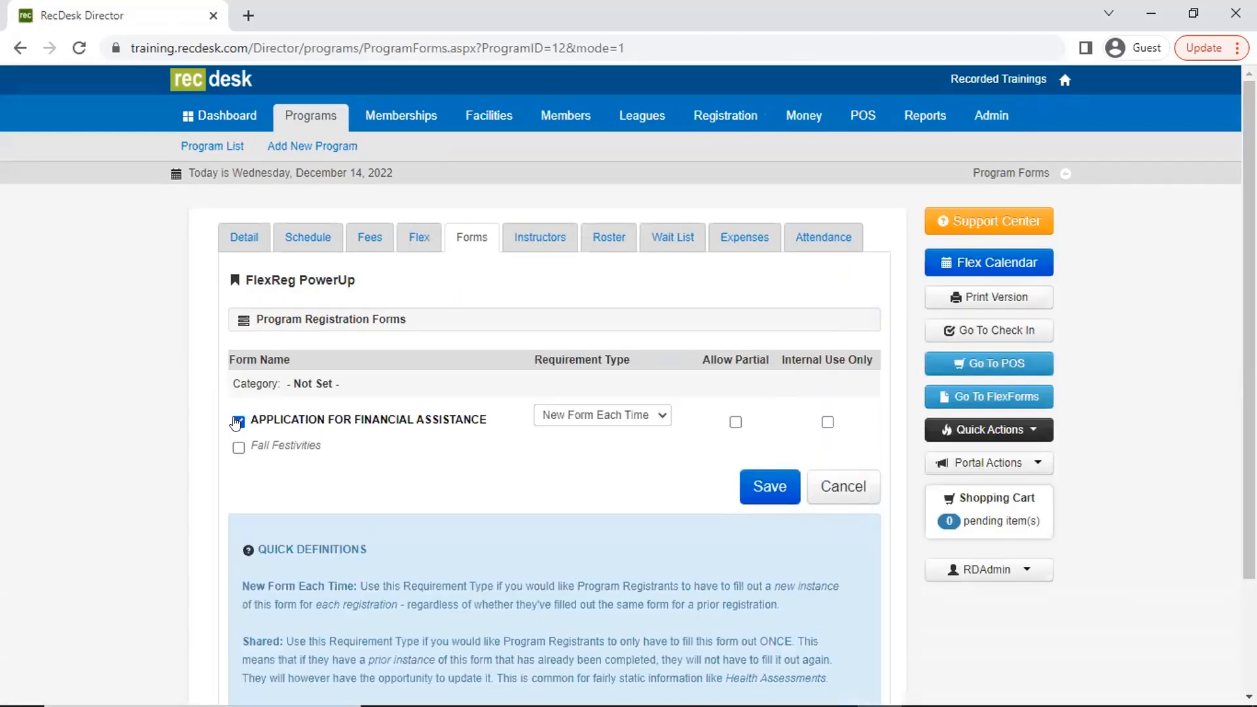
left_click(609, 418)
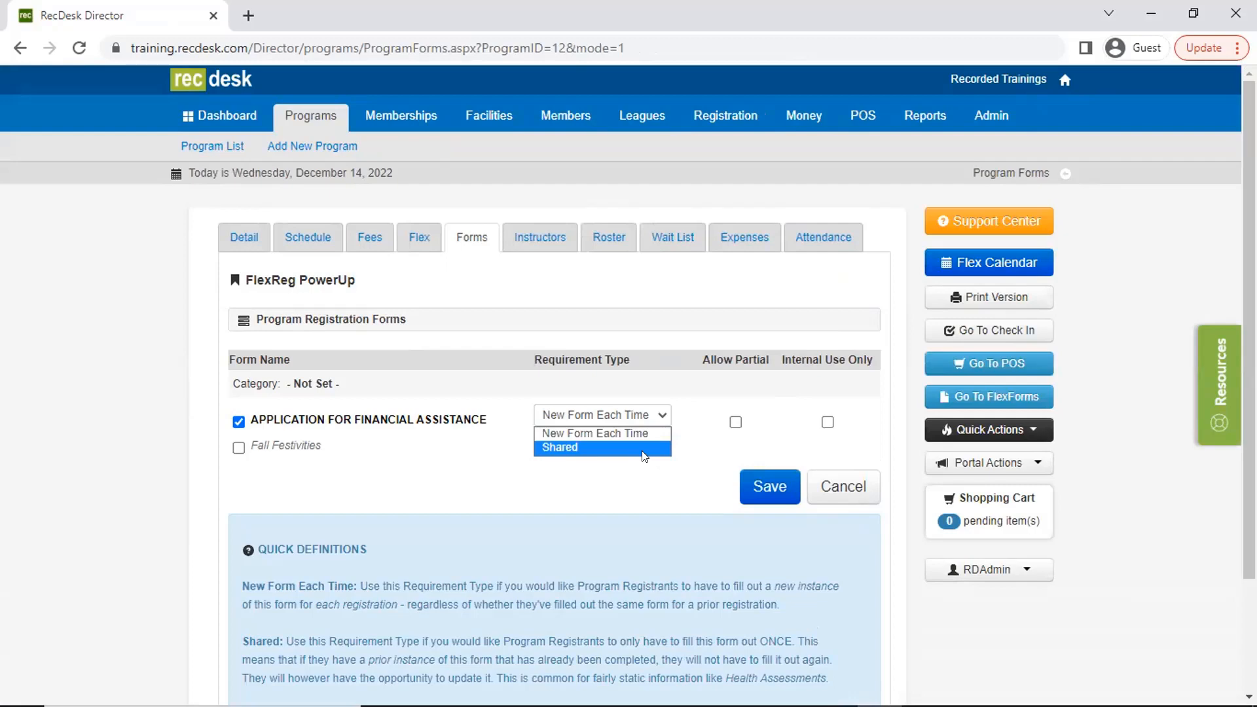
left_click(748, 406)
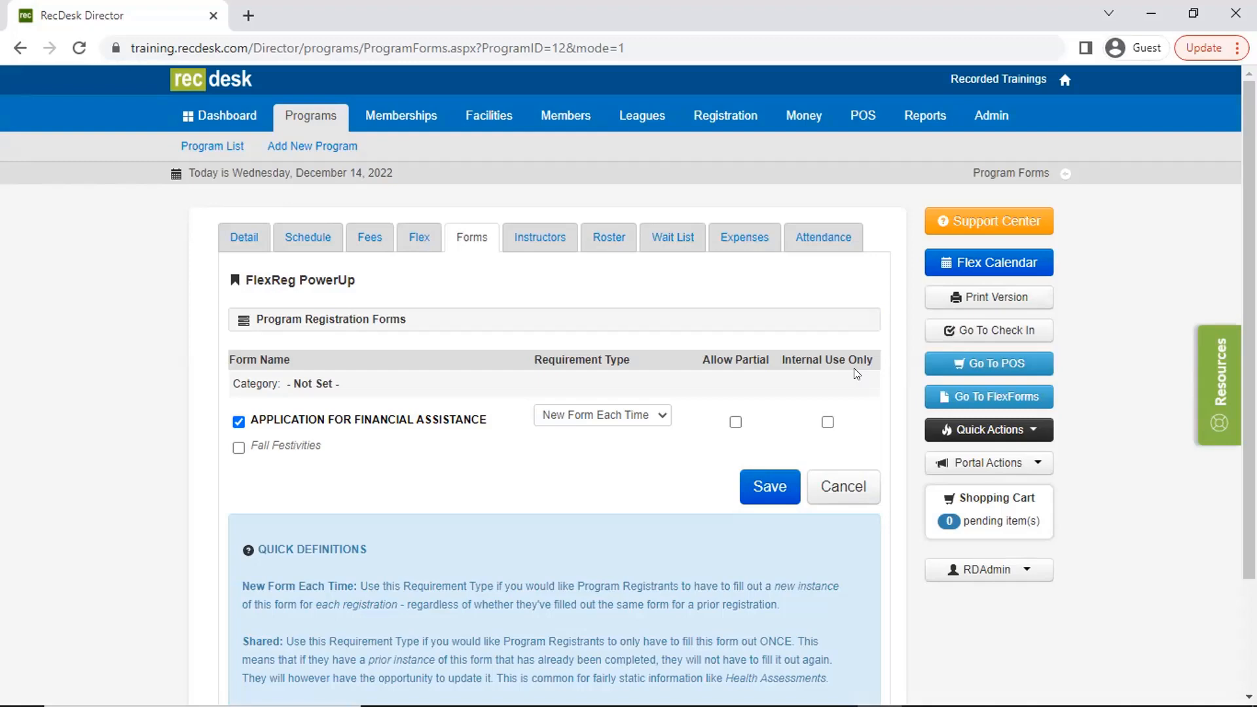
left_click(747, 484)
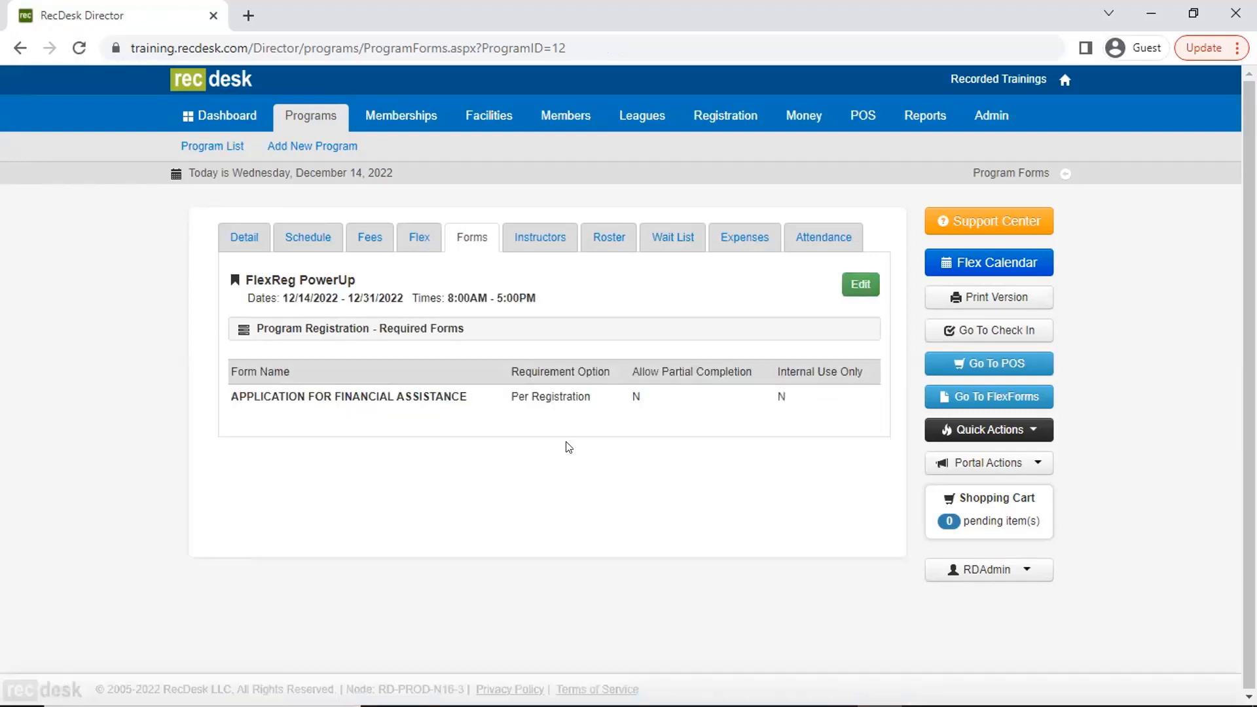
- Add the available instructor to FlexReg PowerUp and save the assignment
left_click(541, 239)
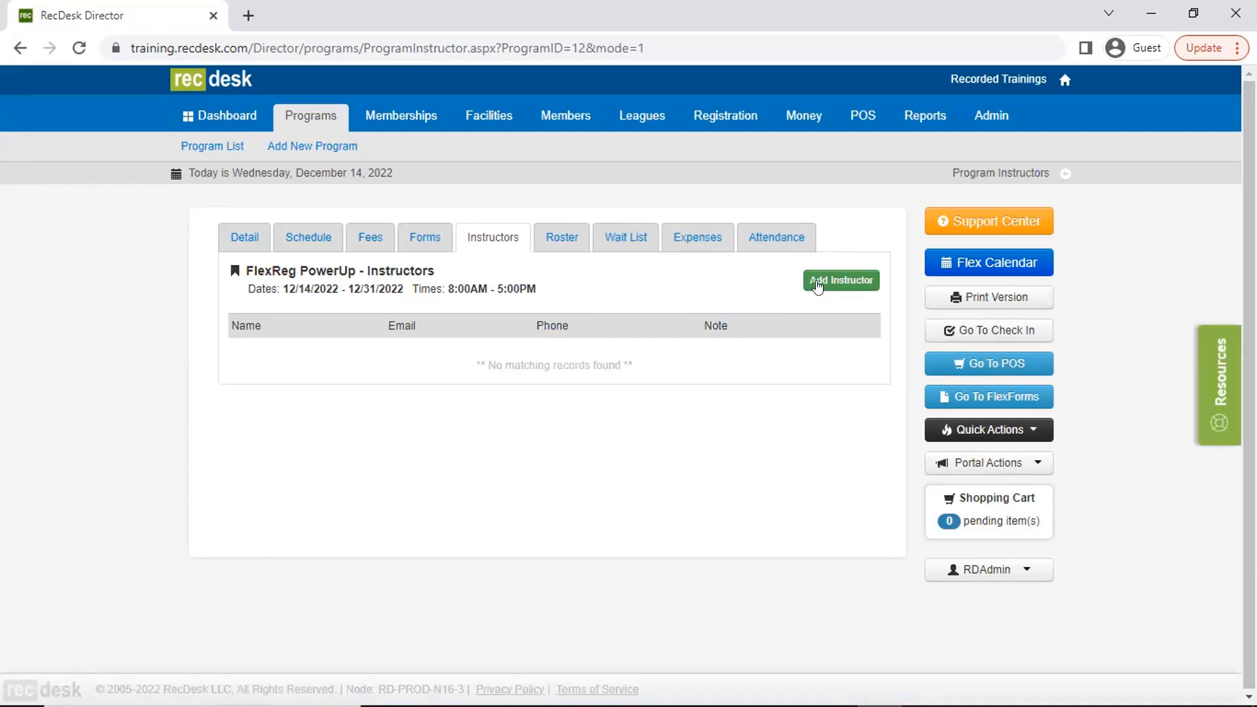
left_click(817, 286)
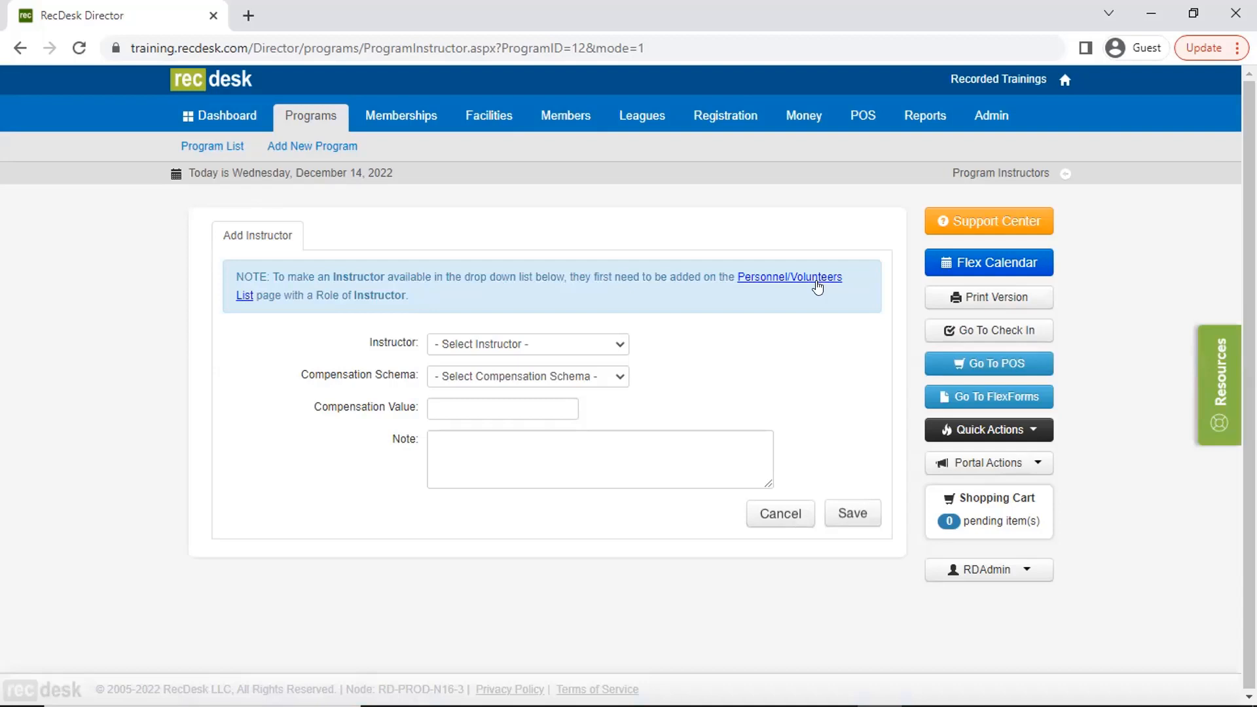
left_click(596, 344)
left_click(576, 375)
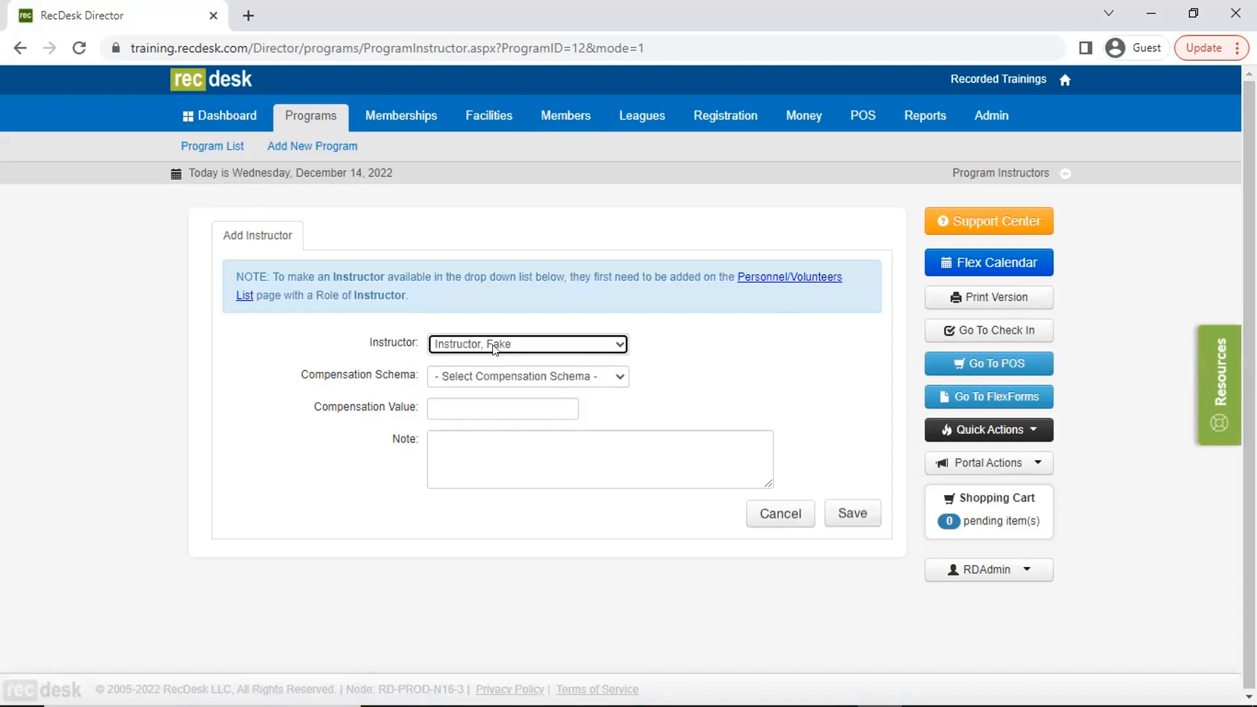
left_click(511, 381)
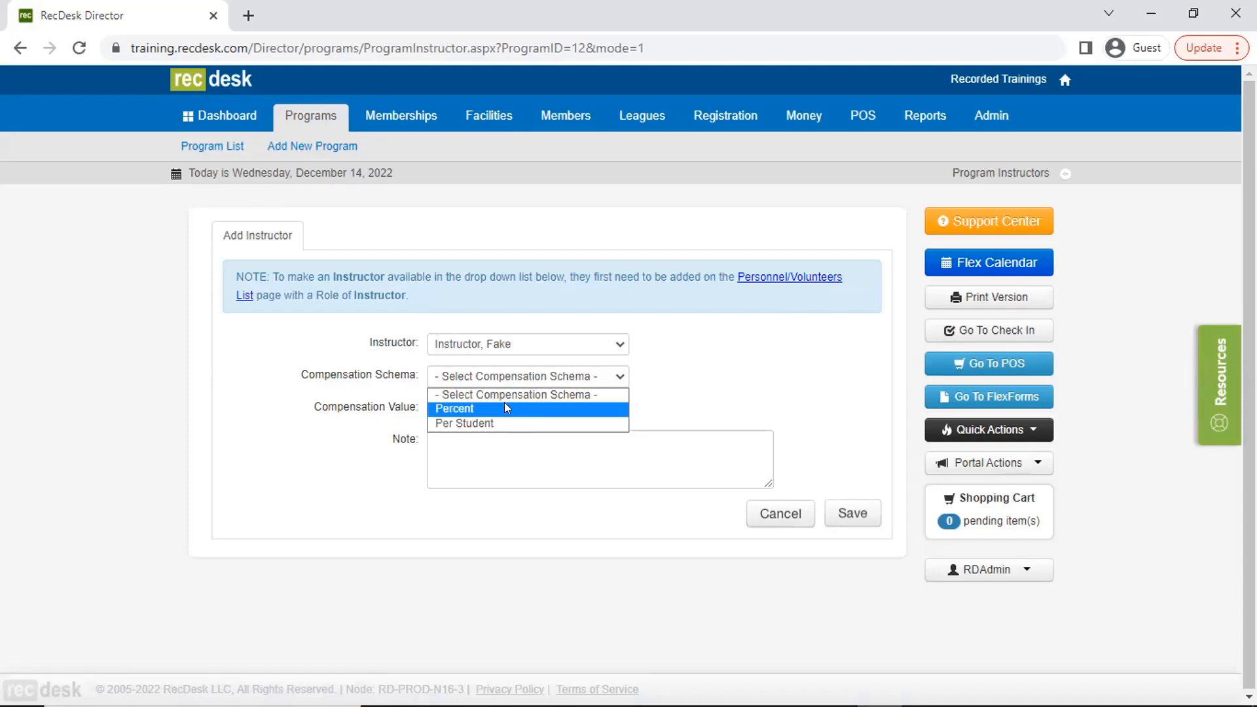
left_click(843, 425)
left_click(852, 512)
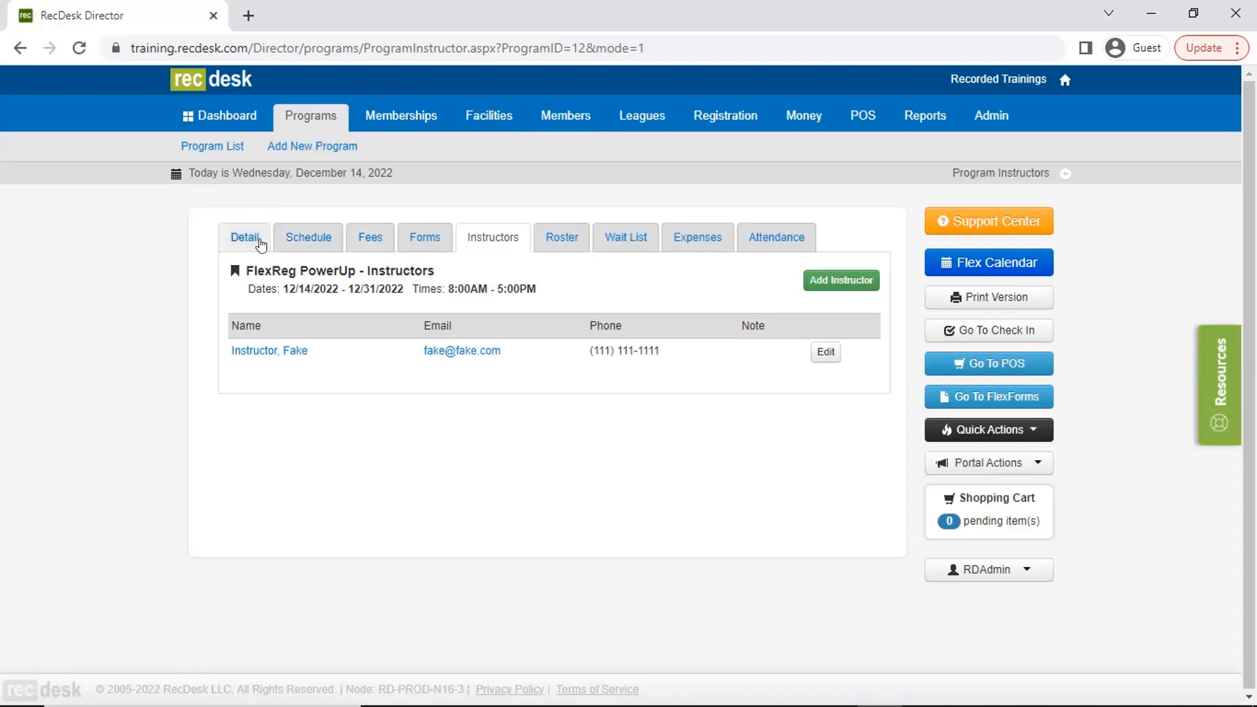
- Change all three standard fee types of FlexReg PowerUp to Individual and save the program fees
left_click(257, 241)
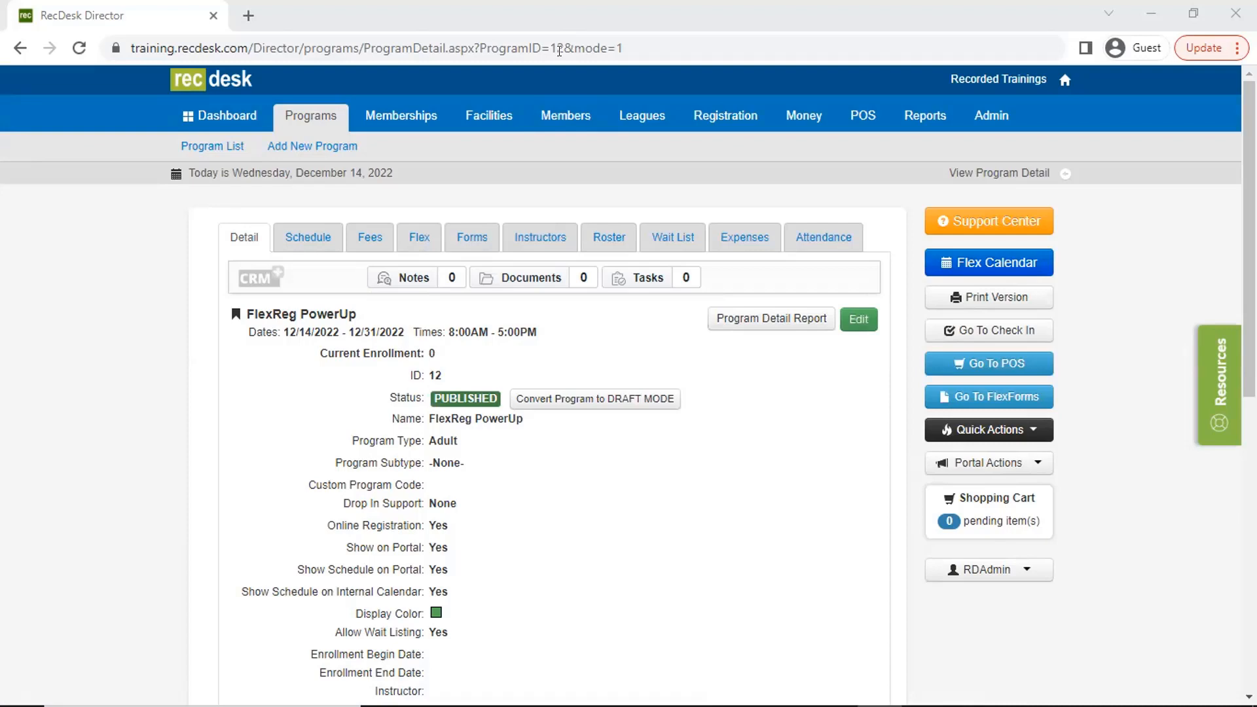
left_click(372, 244)
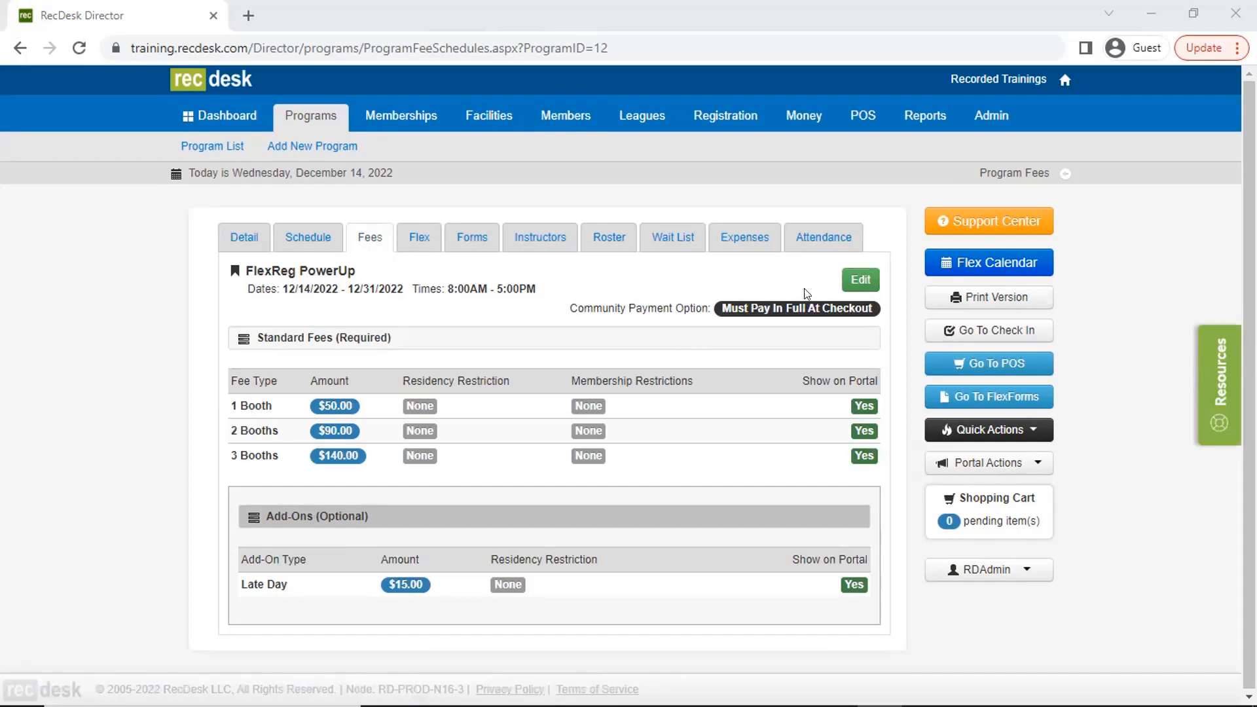
left_click(848, 278)
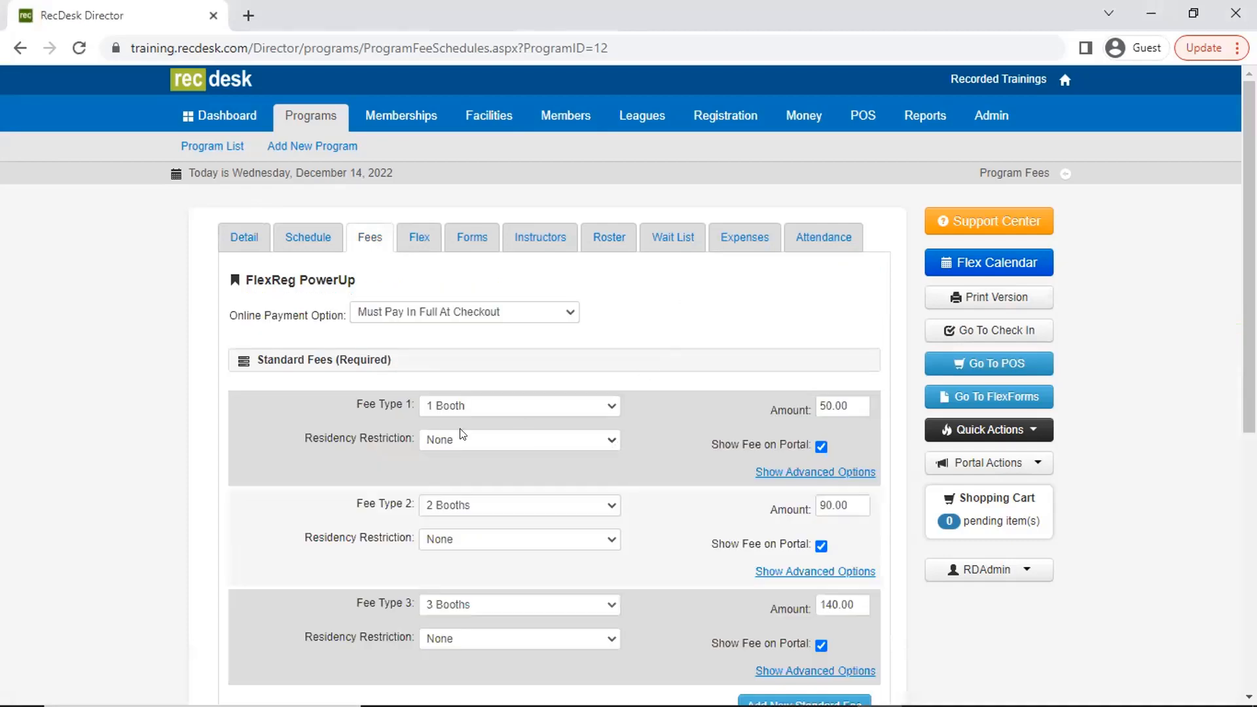
left_click(505, 405)
left_click(484, 505)
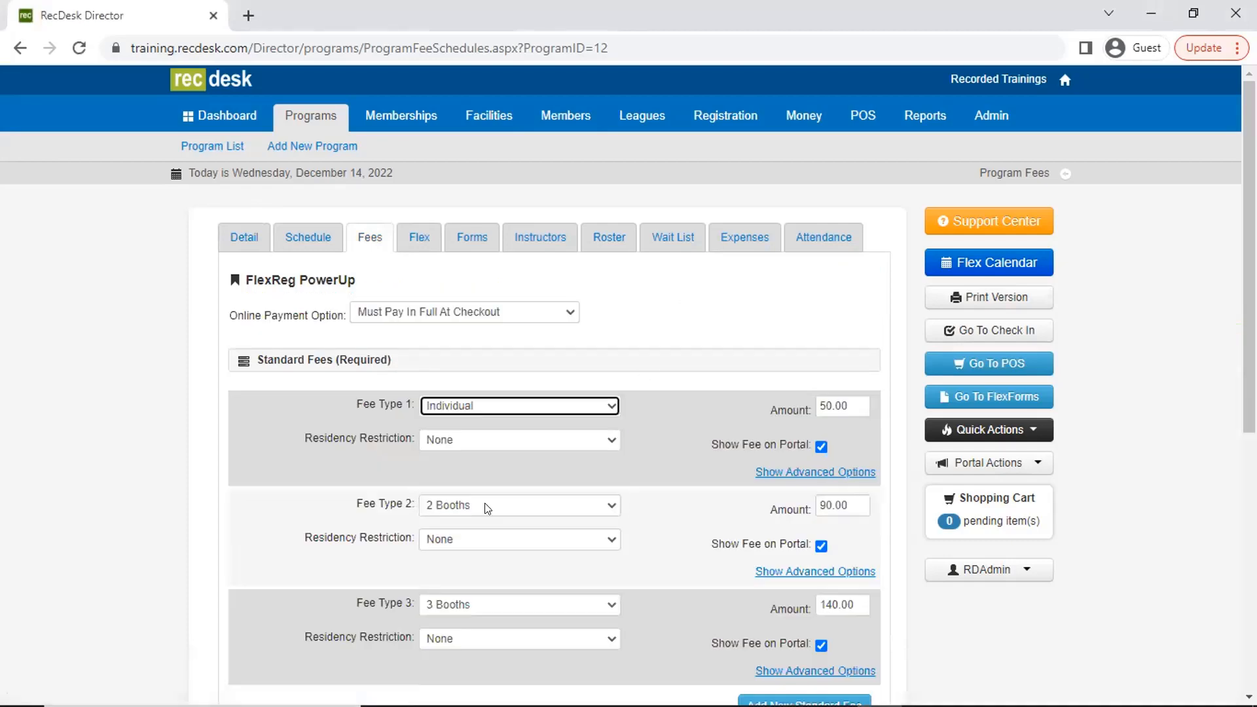
left_click(583, 505)
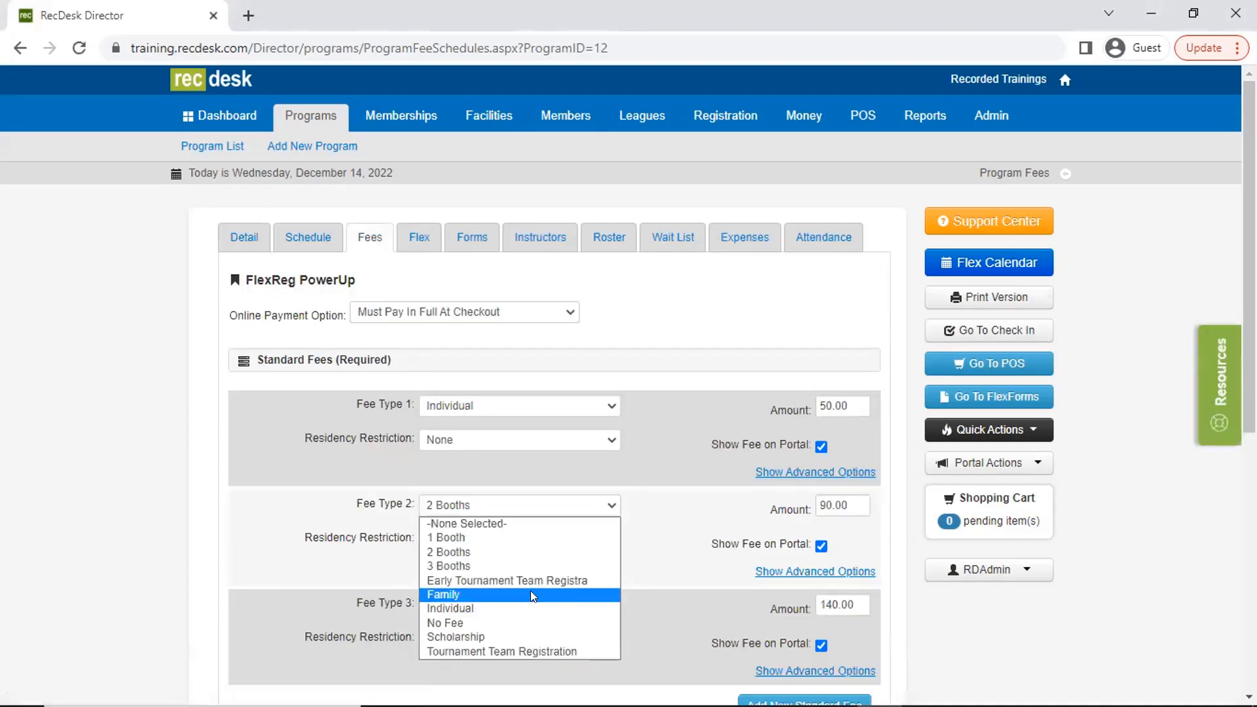
left_click(530, 608)
left_click(565, 605)
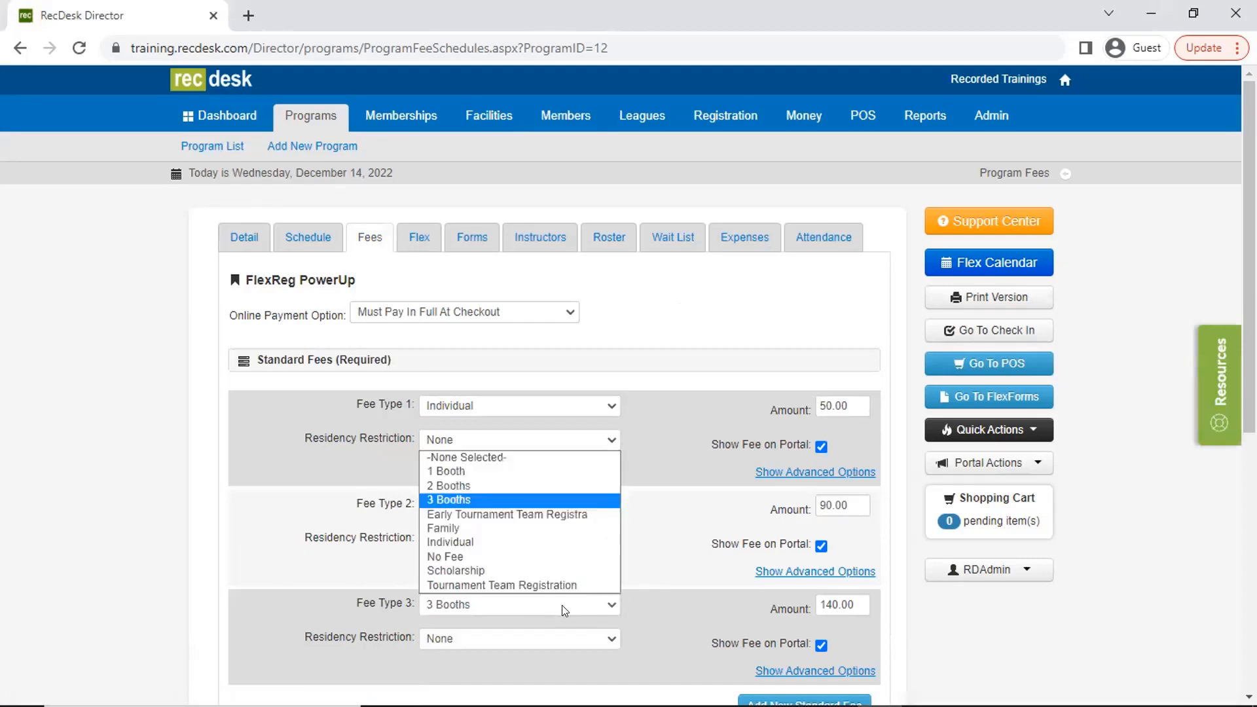
left_click(561, 536)
scroll(684, 549, "down", 3)
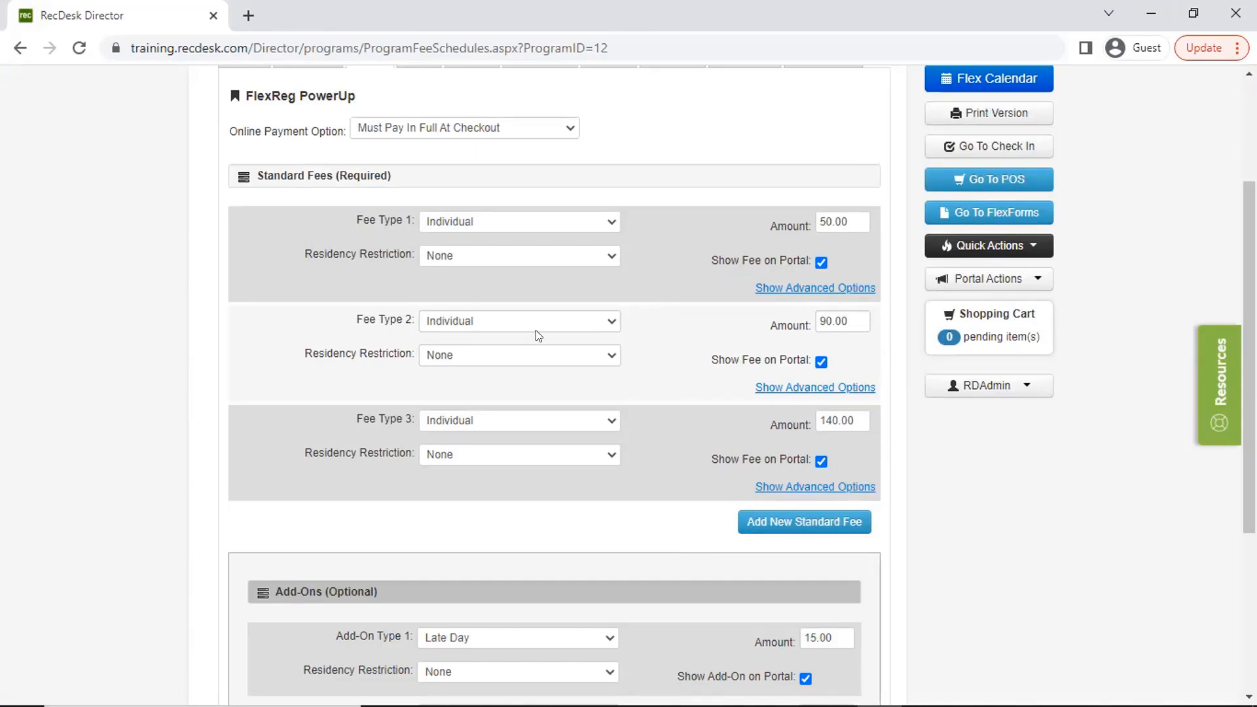
scroll(648, 484, "down", 4)
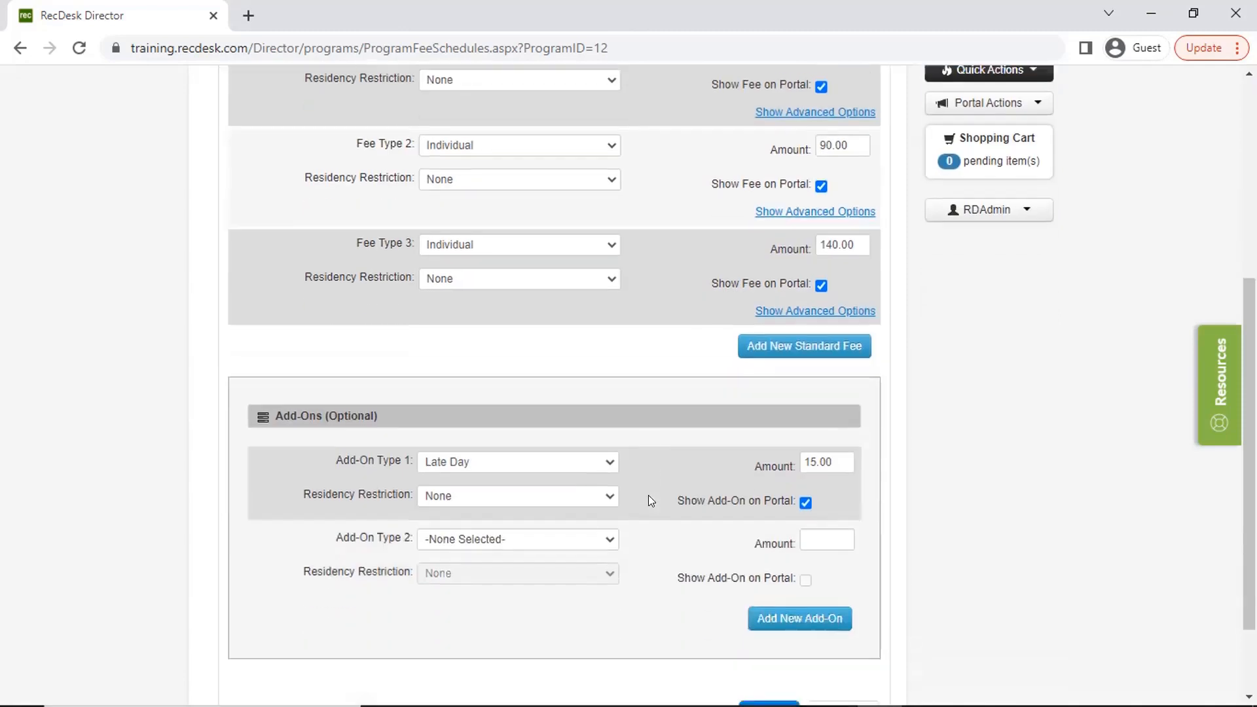
left_click(745, 602)
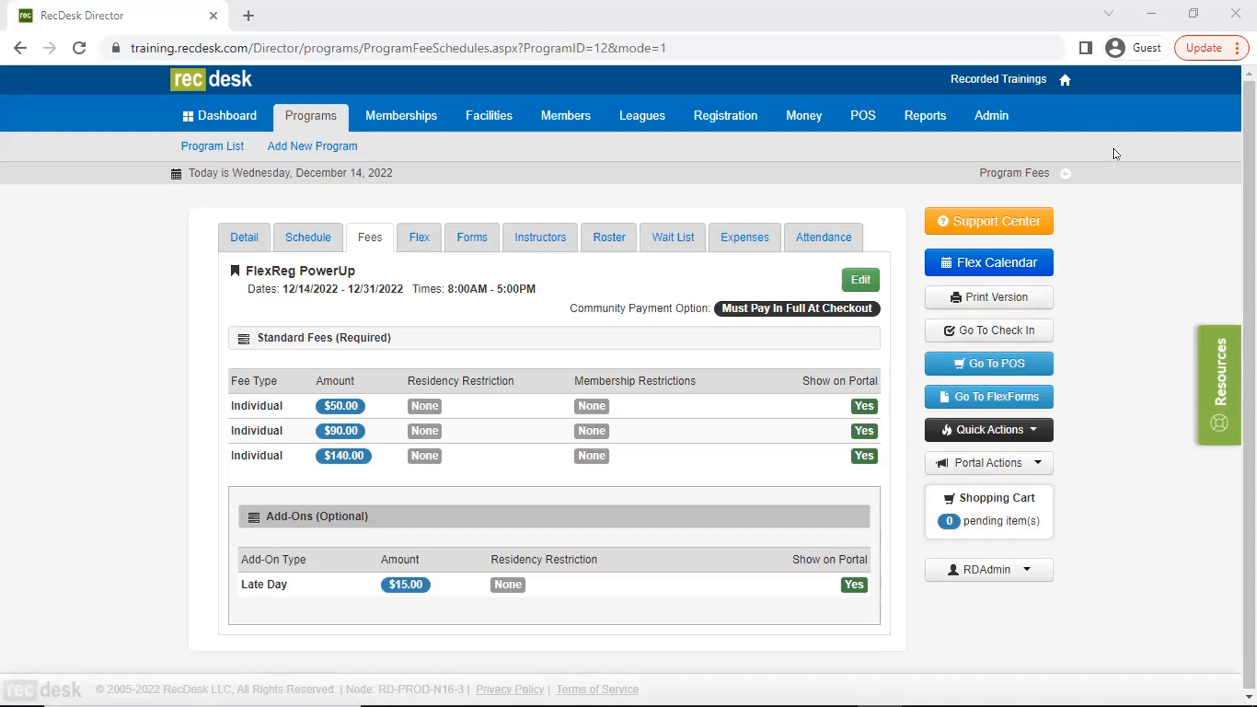
- Start a registration for FlexReg PowerUp from the program list and open the member search
left_click(193, 148)
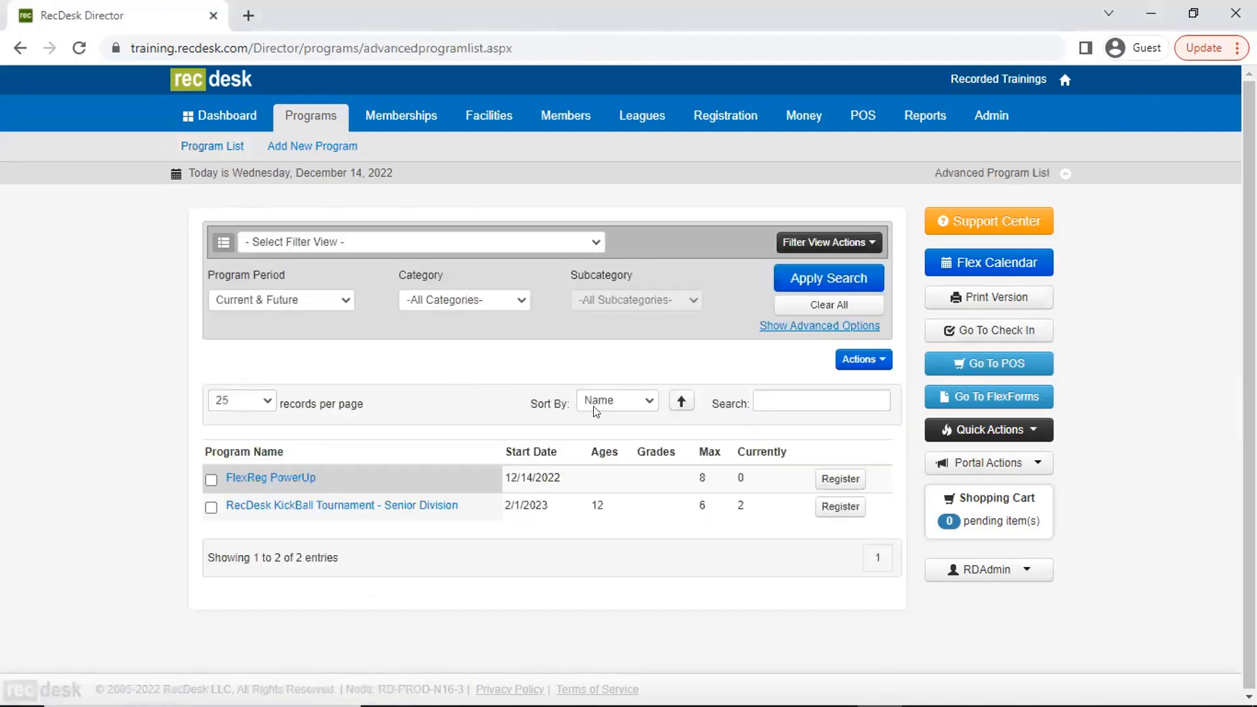
left_click(850, 481)
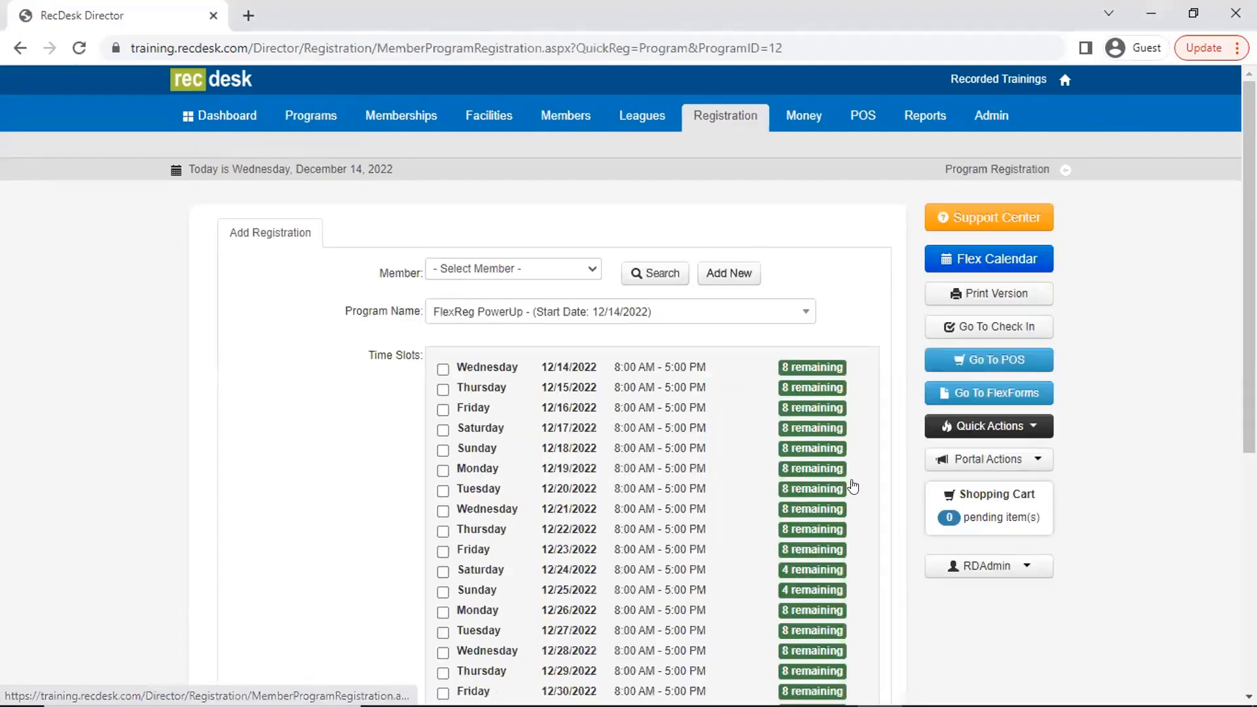
left_click(653, 273)
left_click(571, 230)
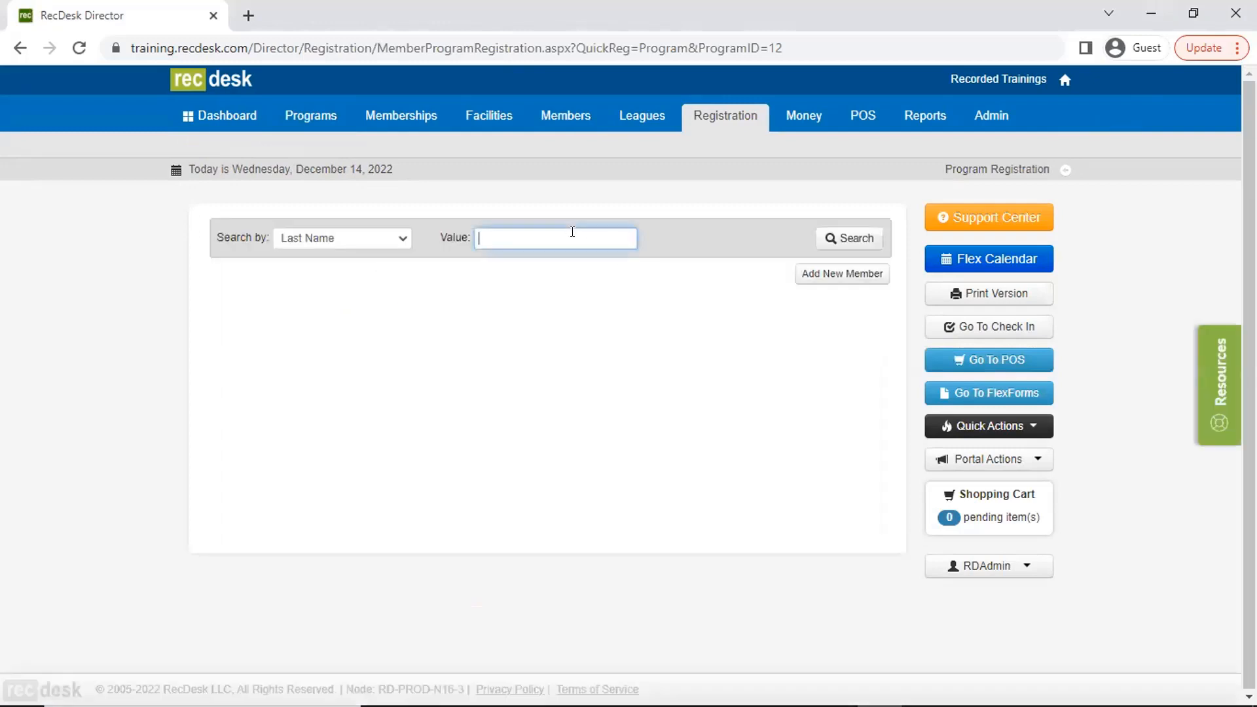
- Search the members by last name for "user" and for "per", and clear the search value
type("user")
key("Return")
key("ctrl+a")
type("per")
key("Return")
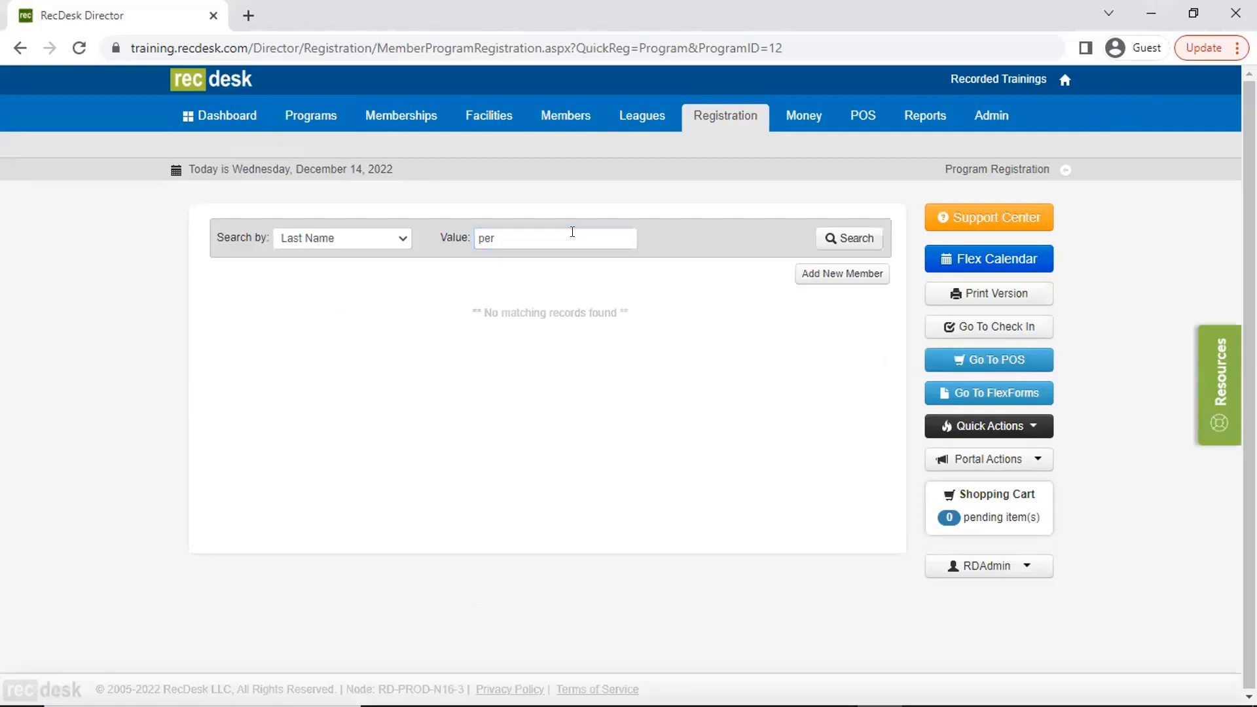
key("ctrl+a")
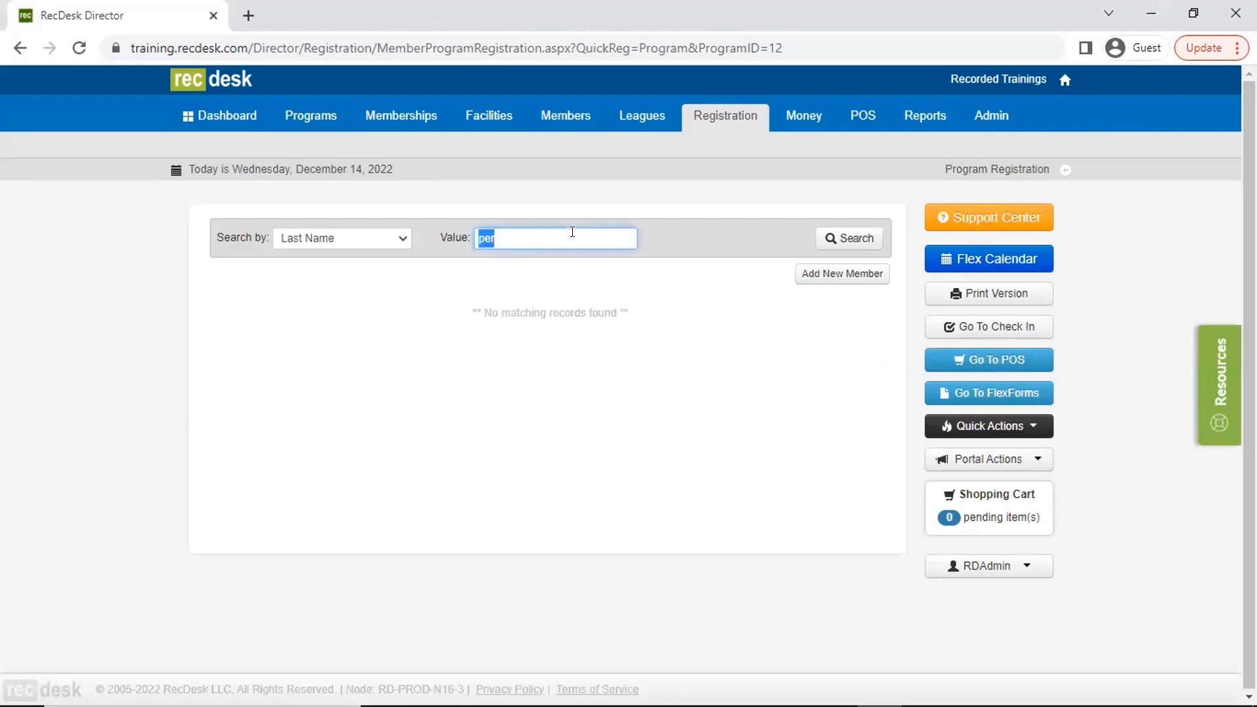
key("BackSpace")
- List all members in the database without search criteria and look through their names
left_click(565, 115)
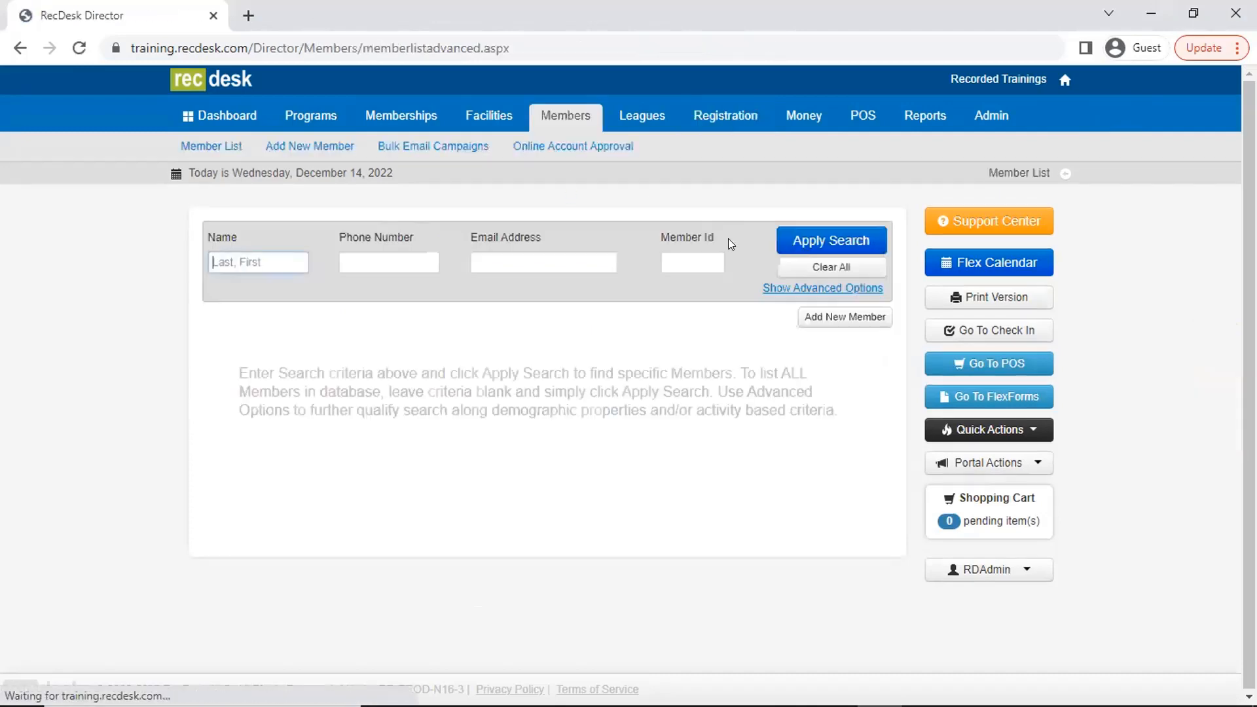
left_click(842, 239)
scroll(659, 439, "down", 6)
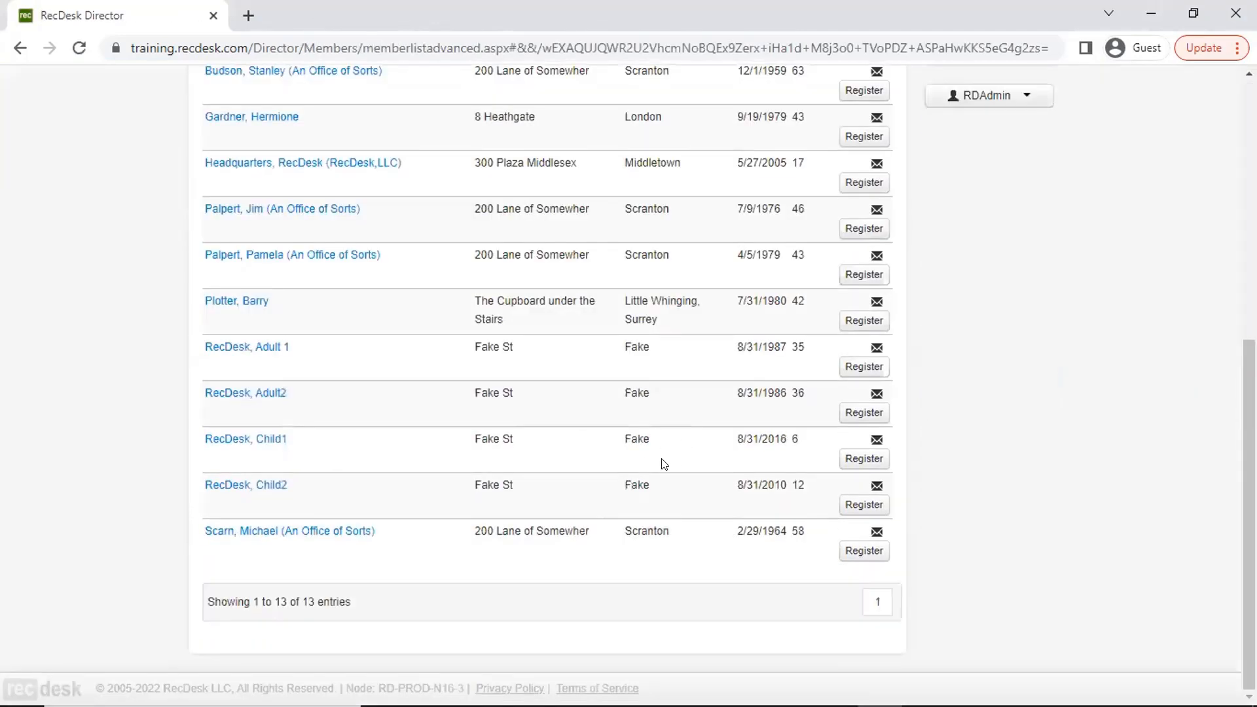
scroll(654, 452, "up", 8)
- Start the FlexReg PowerUp registration again and select the member Adult 1 RecDesk by searching the last name "rec"
left_click(310, 115)
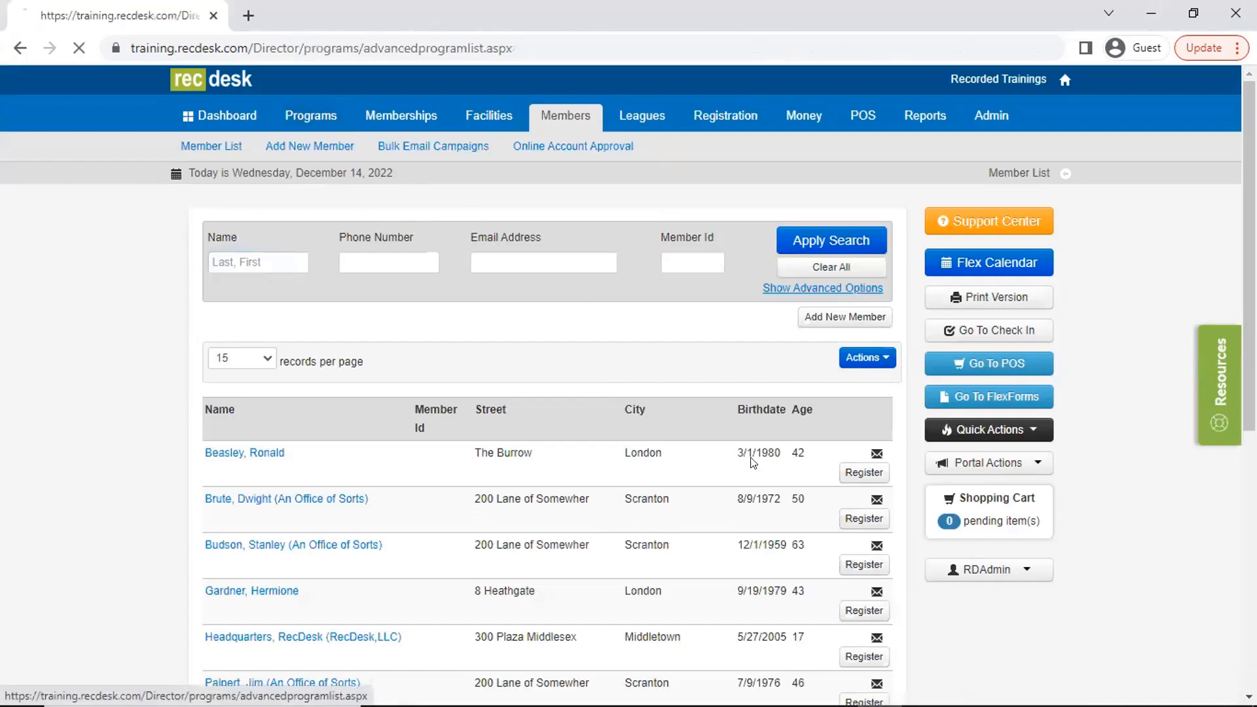
left_click(841, 479)
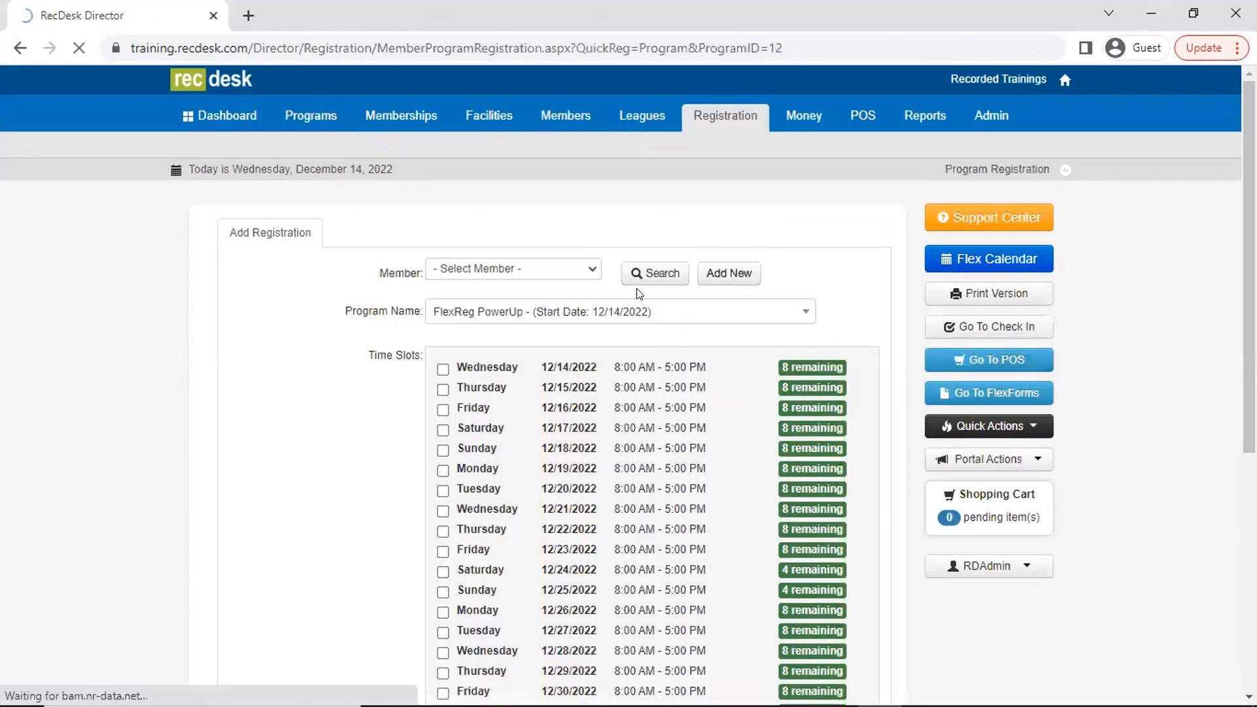
left_click(642, 274)
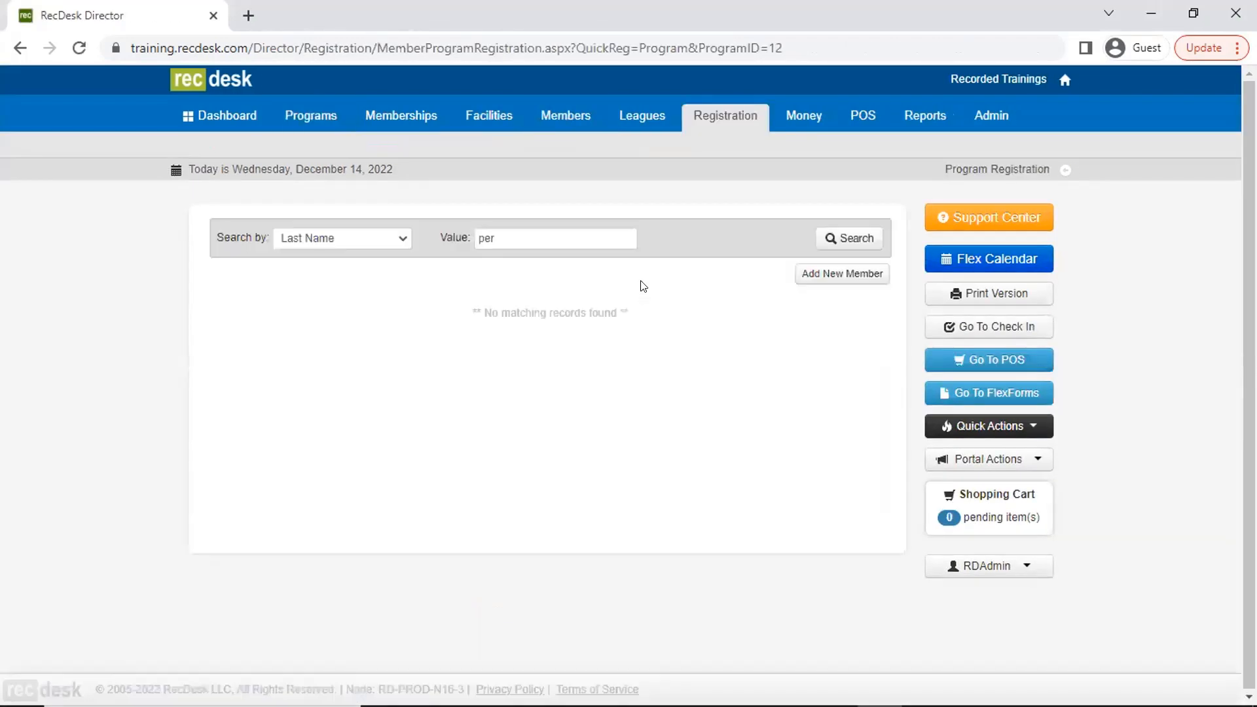
double_click(583, 243)
type("rec")
key("Return")
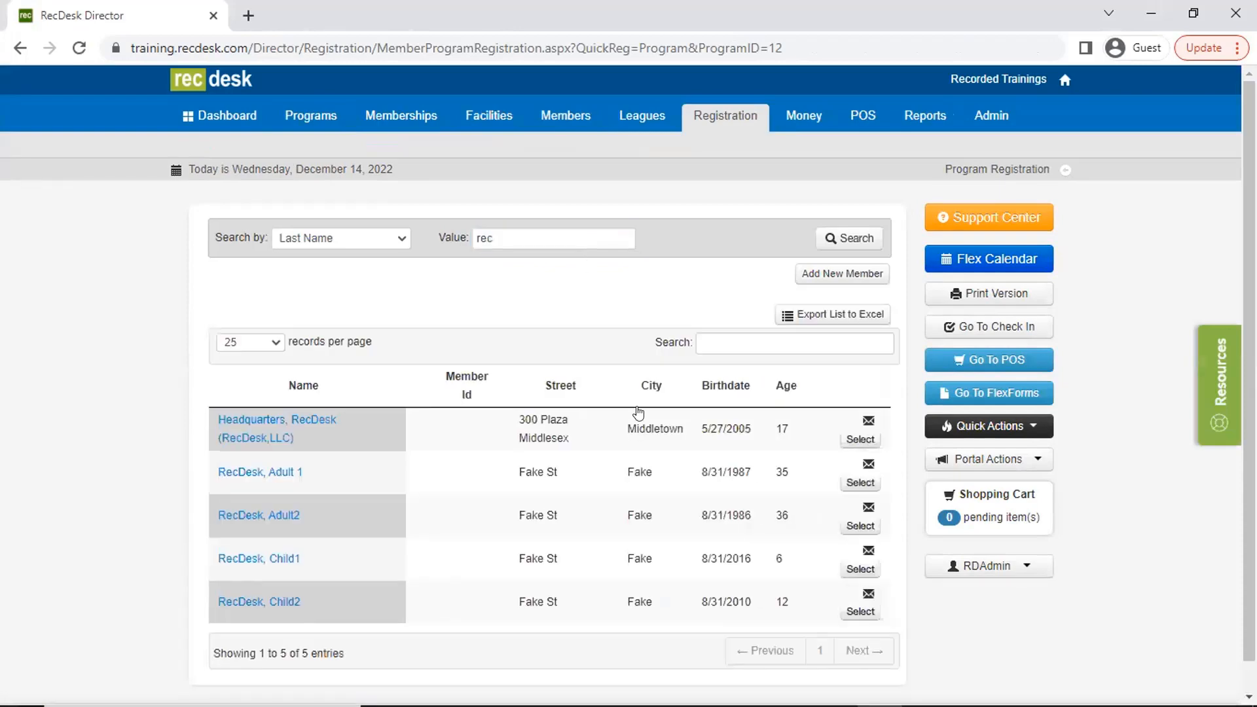
left_click(860, 483)
- Select the time slots 12/14, 12/15, 12/16, 12/19, 12/22, 12/24, 12/27 and 12/29/2022 for the registration
scroll(537, 459, "down", 3)
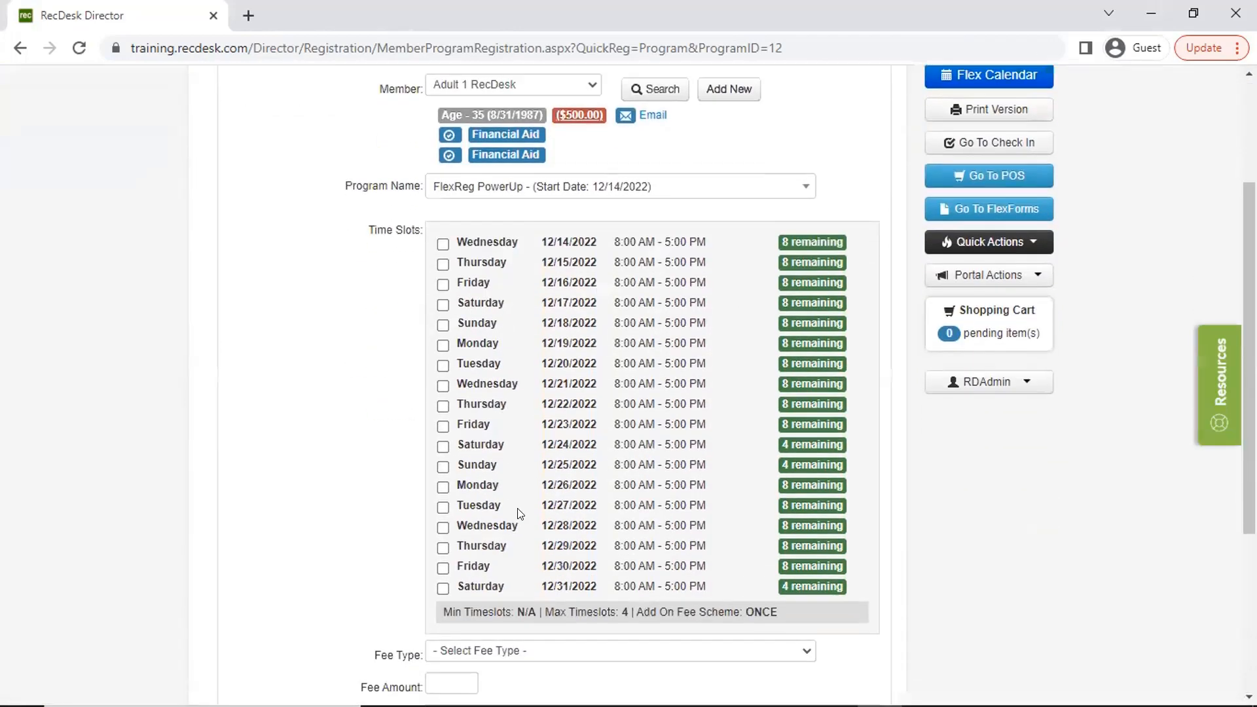
left_click(442, 245)
left_click(444, 265)
left_click(443, 284)
left_click(443, 346)
left_click(443, 406)
left_click(442, 448)
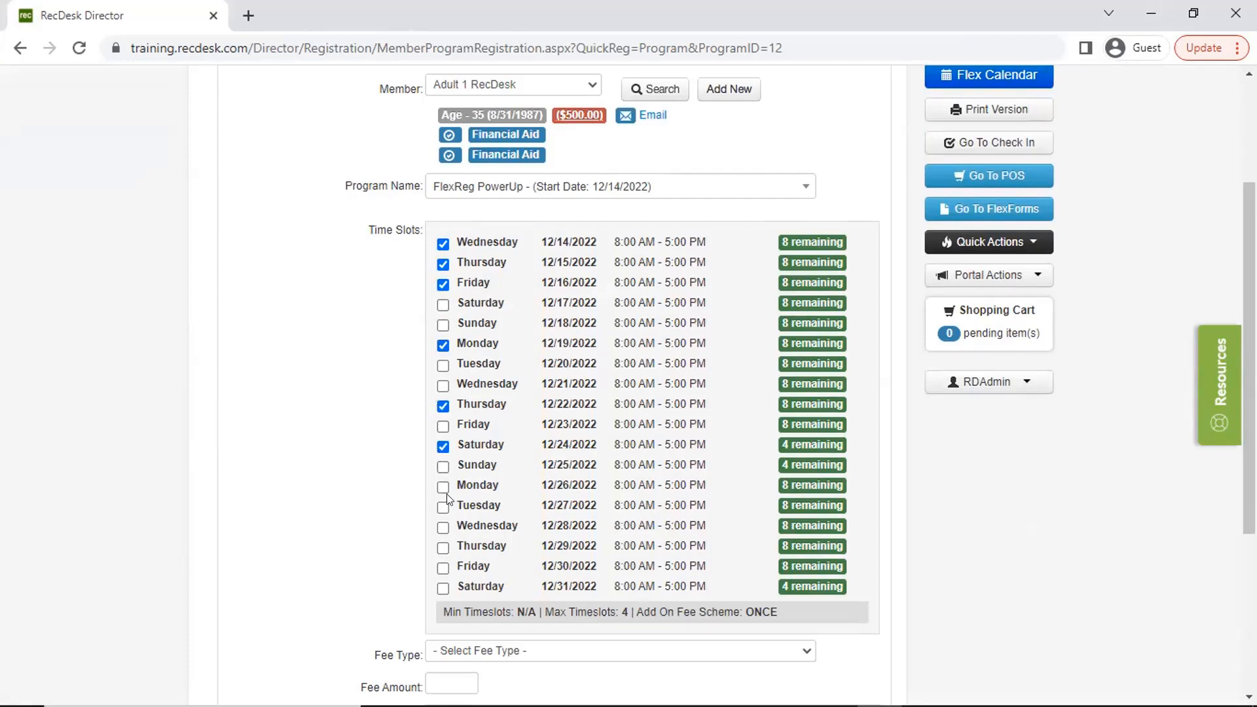
left_click(444, 544)
- Choose the Individual - $140.00 fee type, include the Late Day add-on and save the registration
scroll(517, 429, "down", 3)
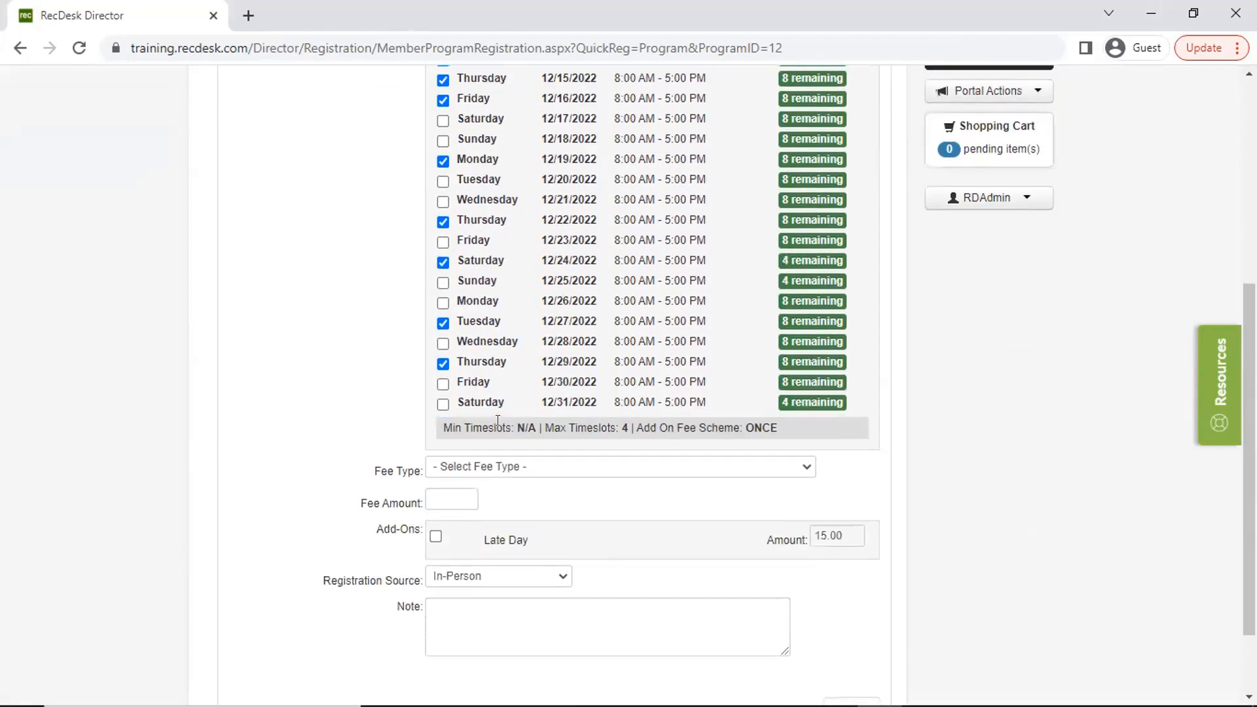
left_click(511, 466)
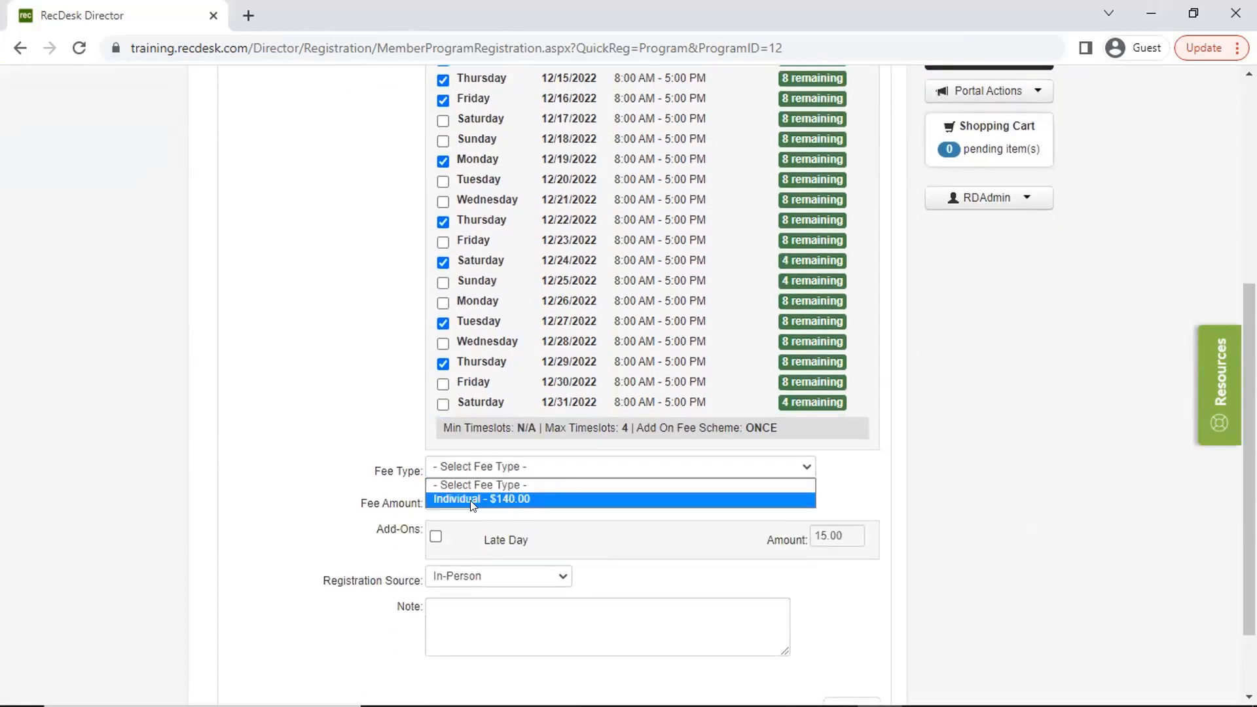
left_click(508, 500)
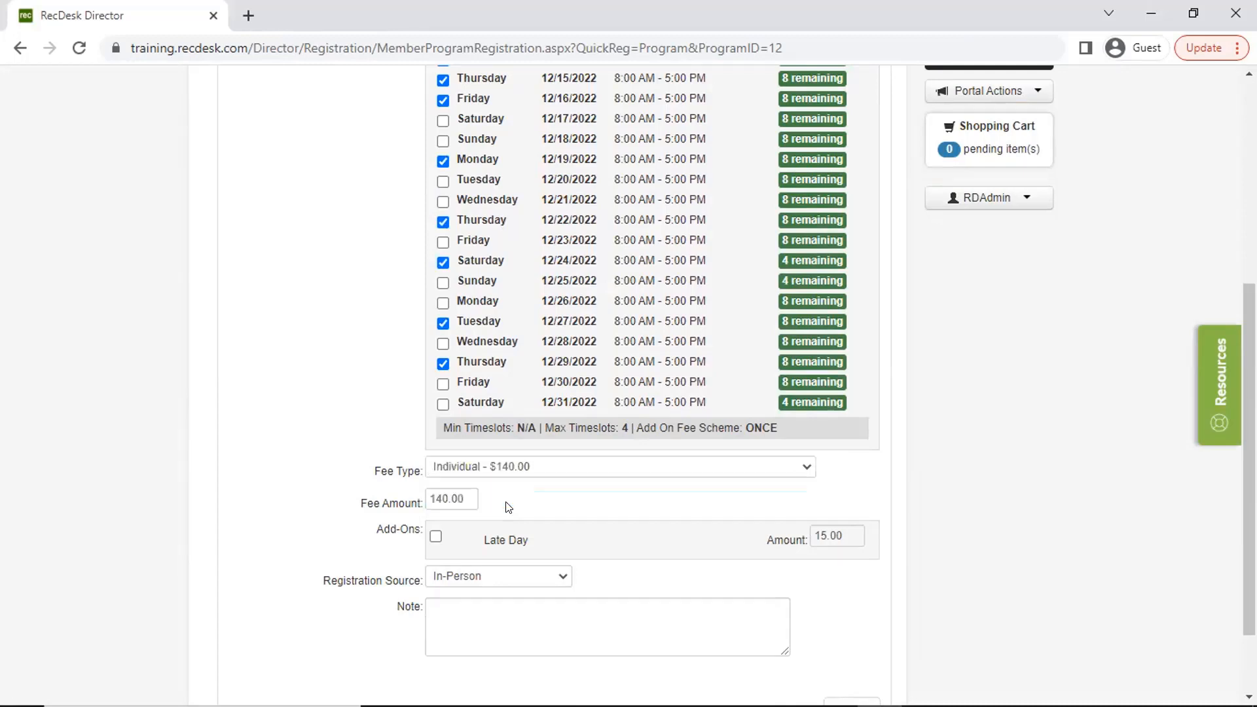
left_click(435, 537)
scroll(769, 528, "down", 2)
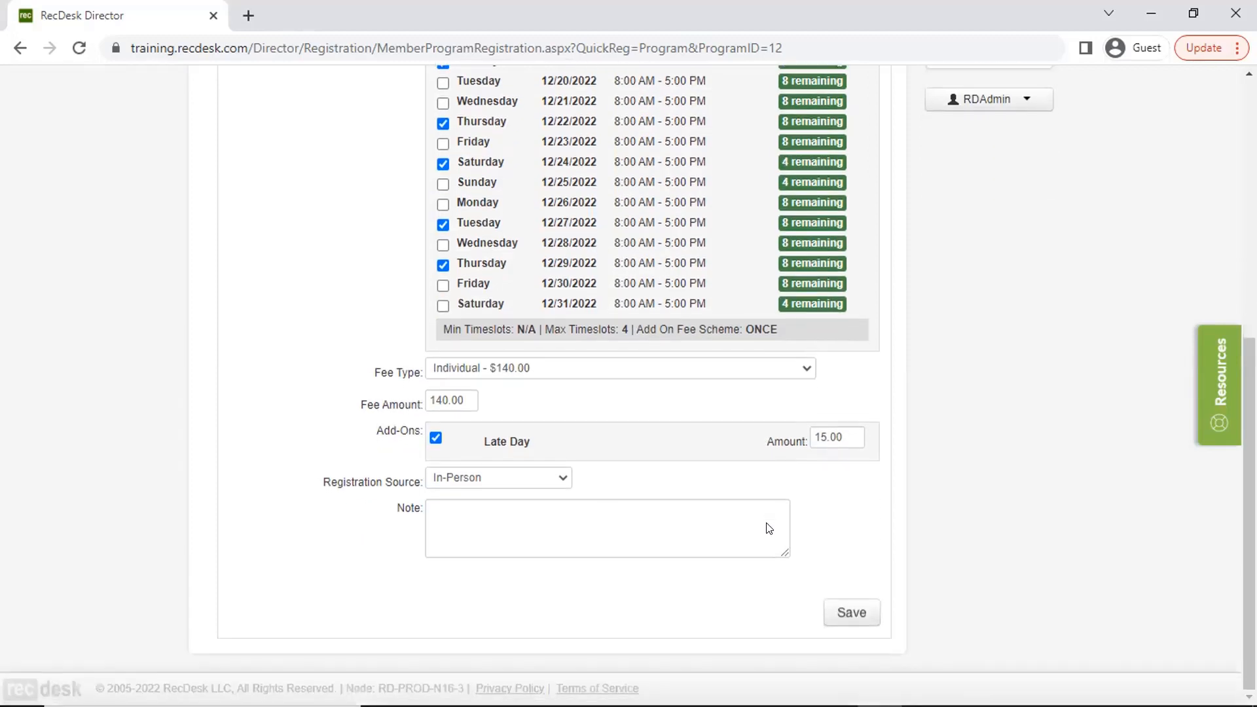
left_click(837, 615)
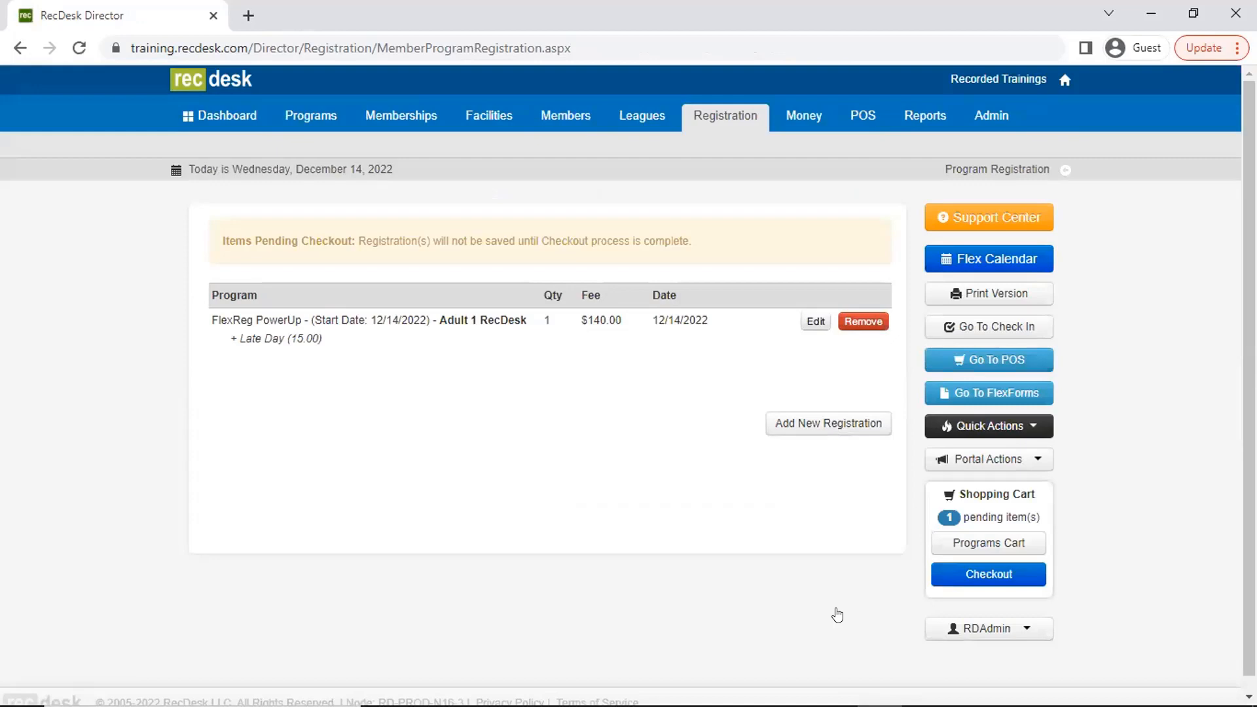
- Check out the pending registration without completing the required form and open the created invoice
left_click(957, 580)
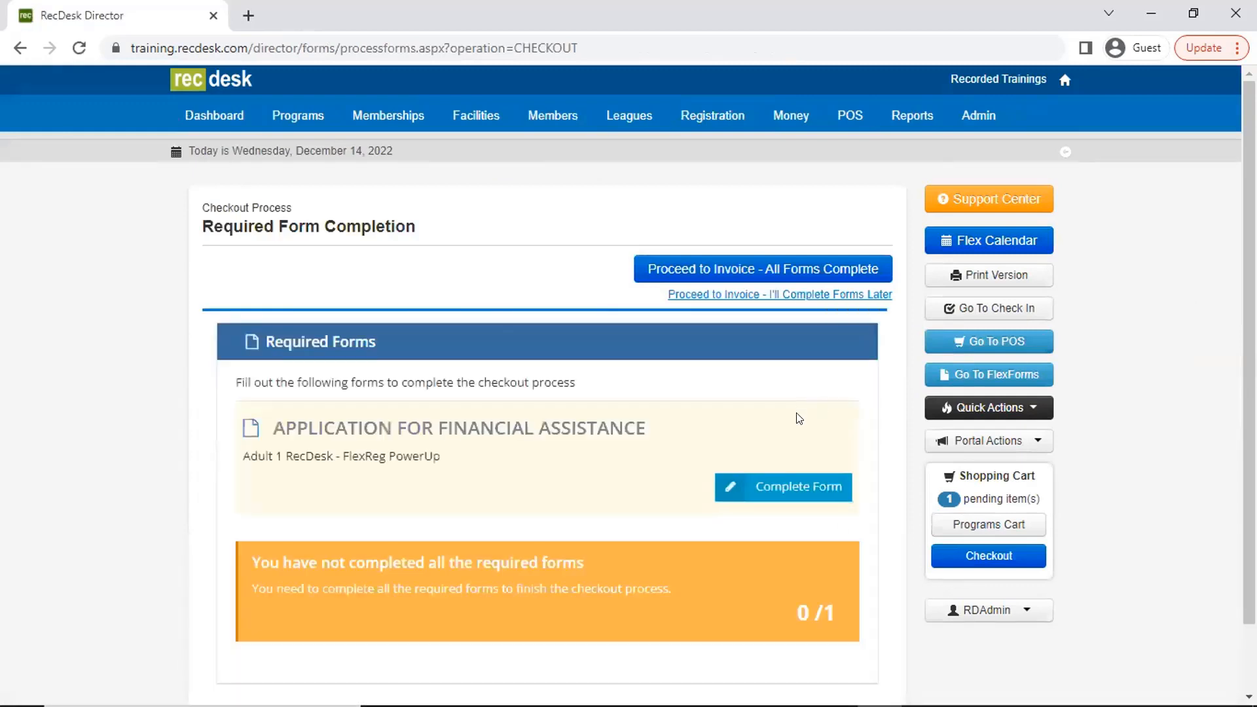
left_click(778, 296)
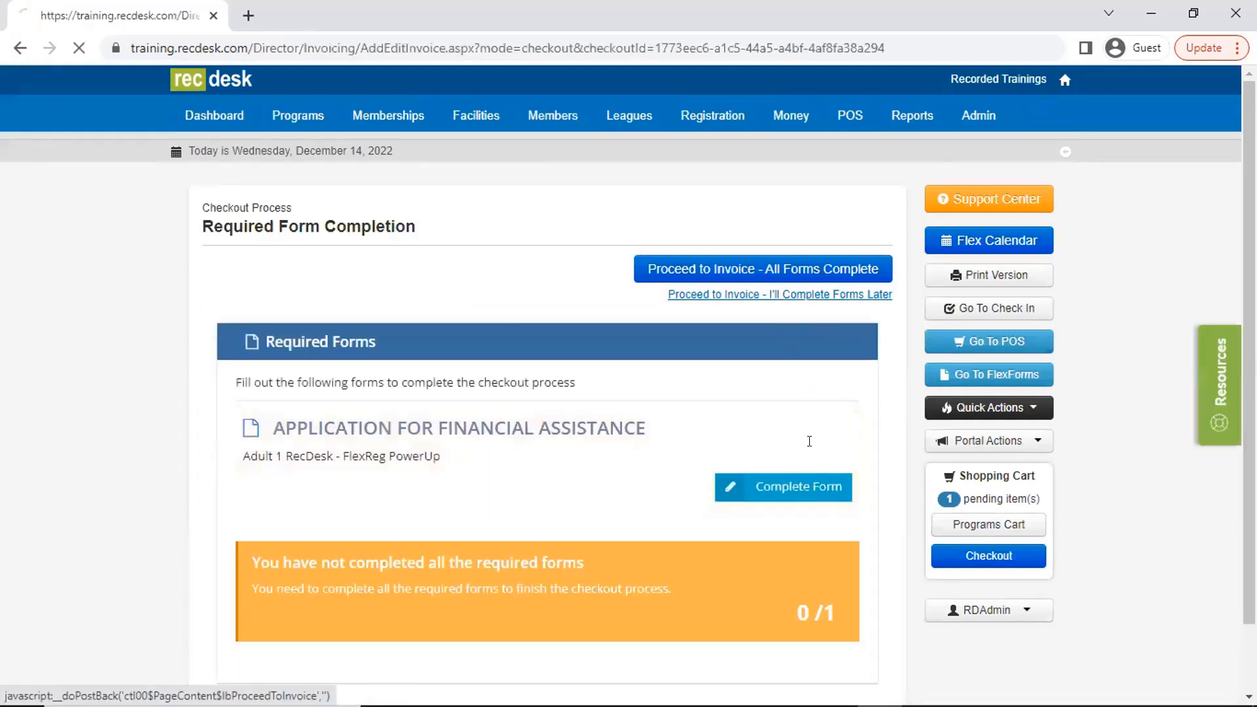
left_click(797, 653)
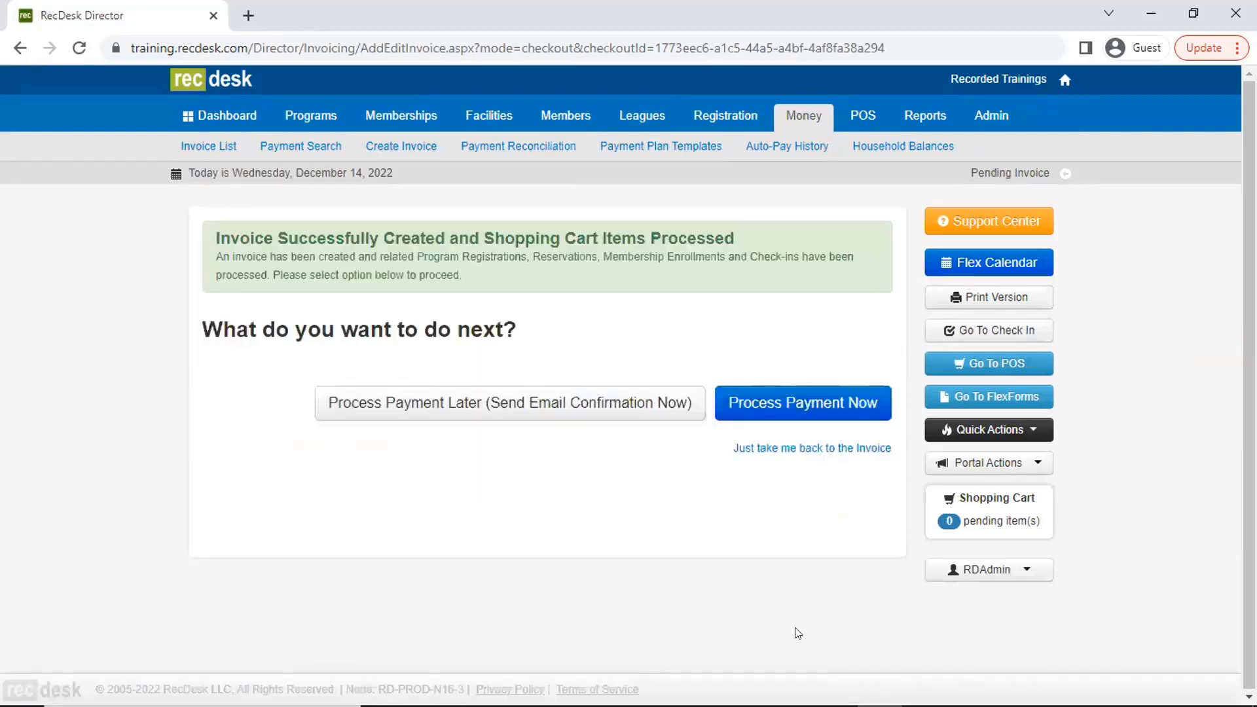
left_click(786, 447)
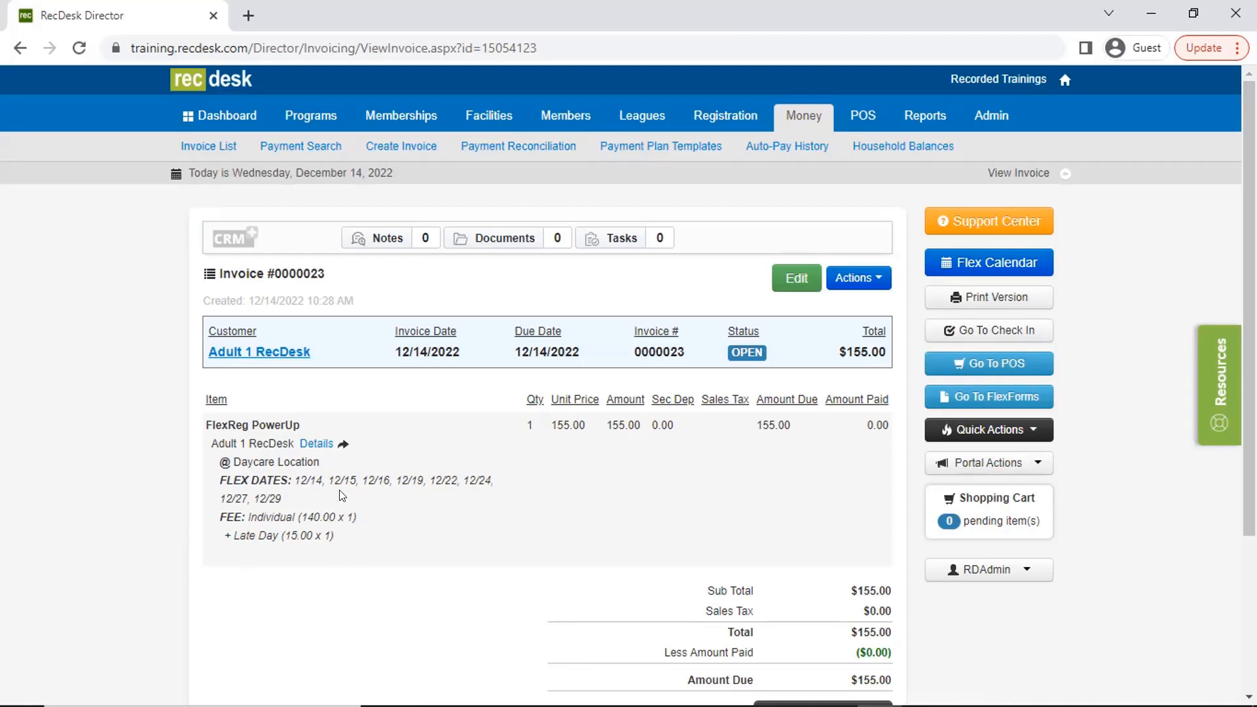
- Open the FlexReg PowerUp roster from the invoice and filter it by the timeslot 12/20/2022, then by 12/14/2022
left_click(303, 446)
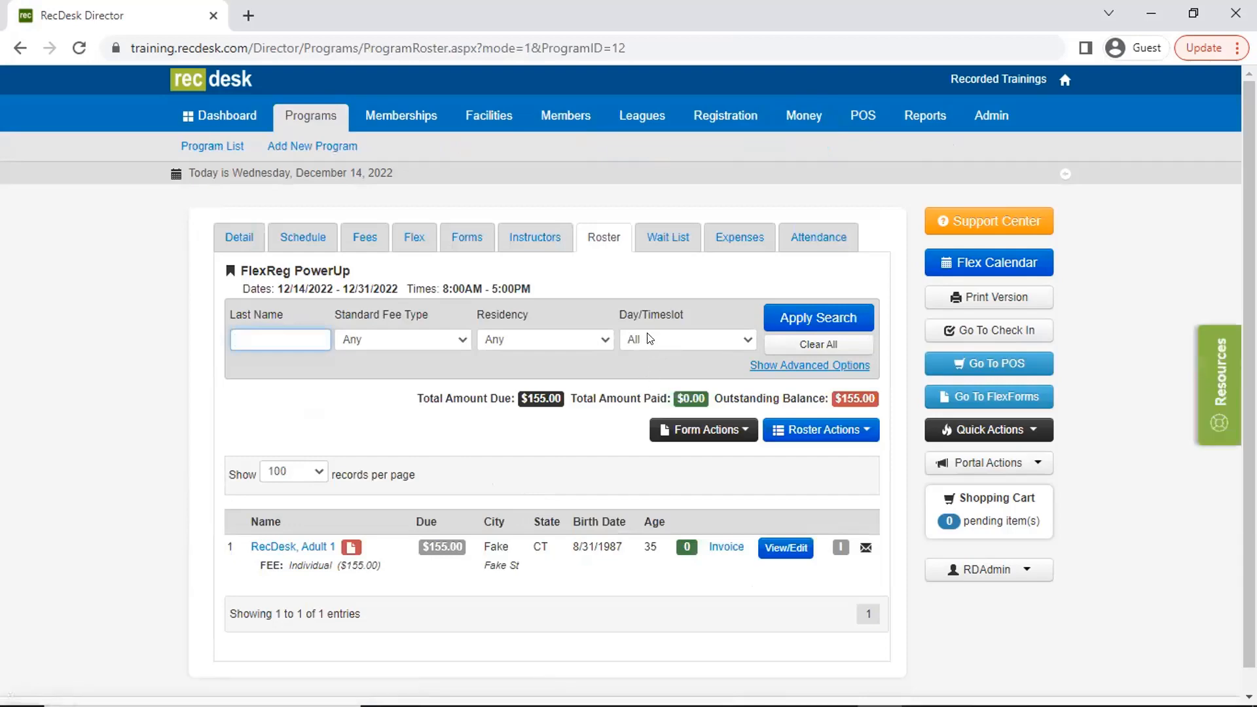
left_click(684, 344)
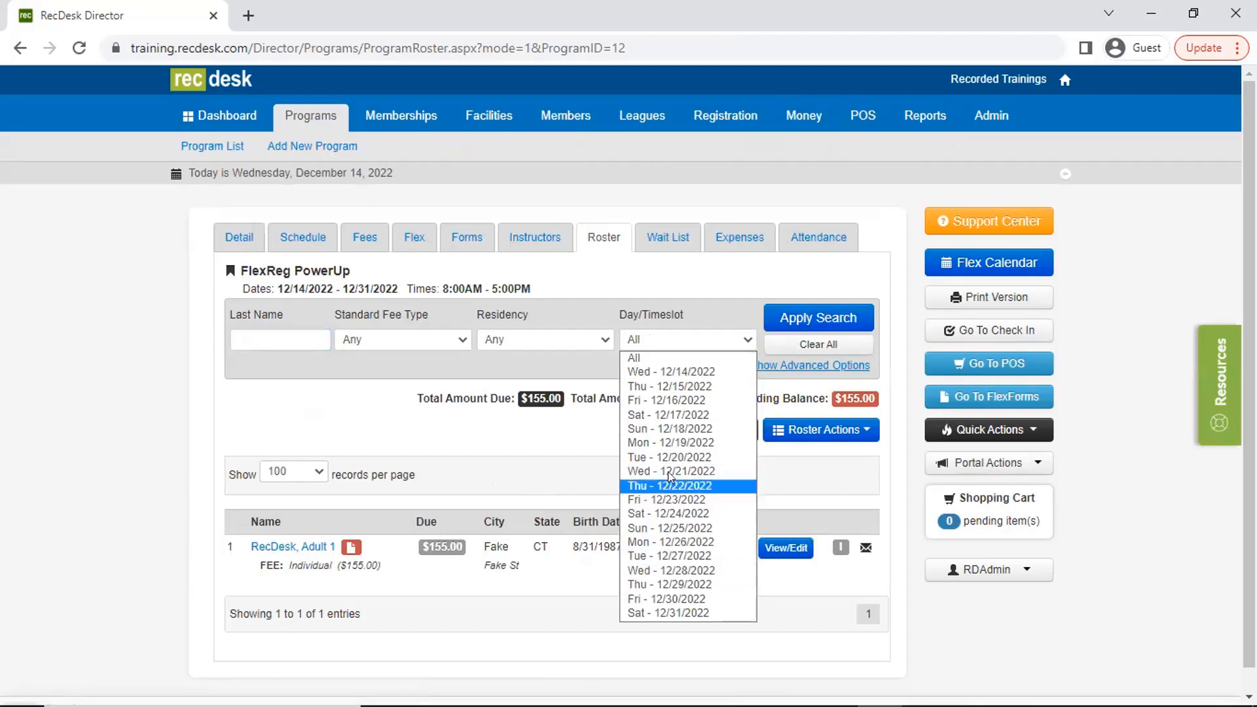
left_click(681, 455)
left_click(818, 318)
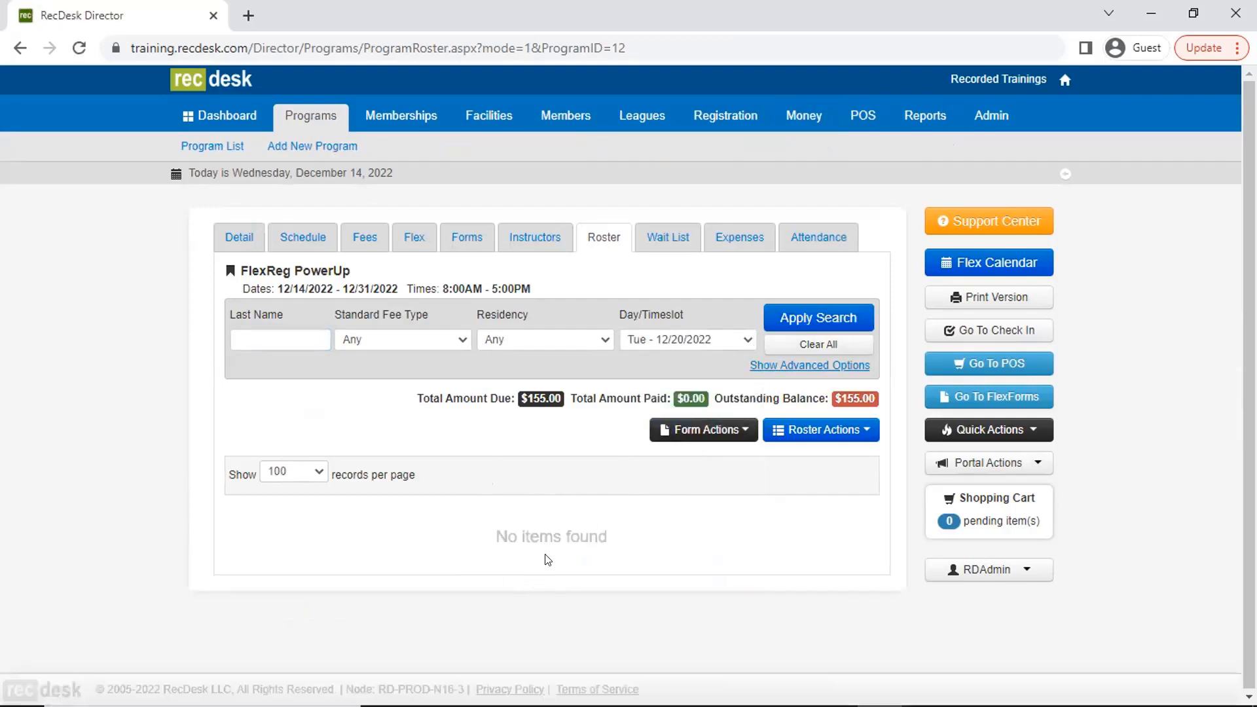
left_click(671, 339)
left_click(670, 369)
left_click(786, 317)
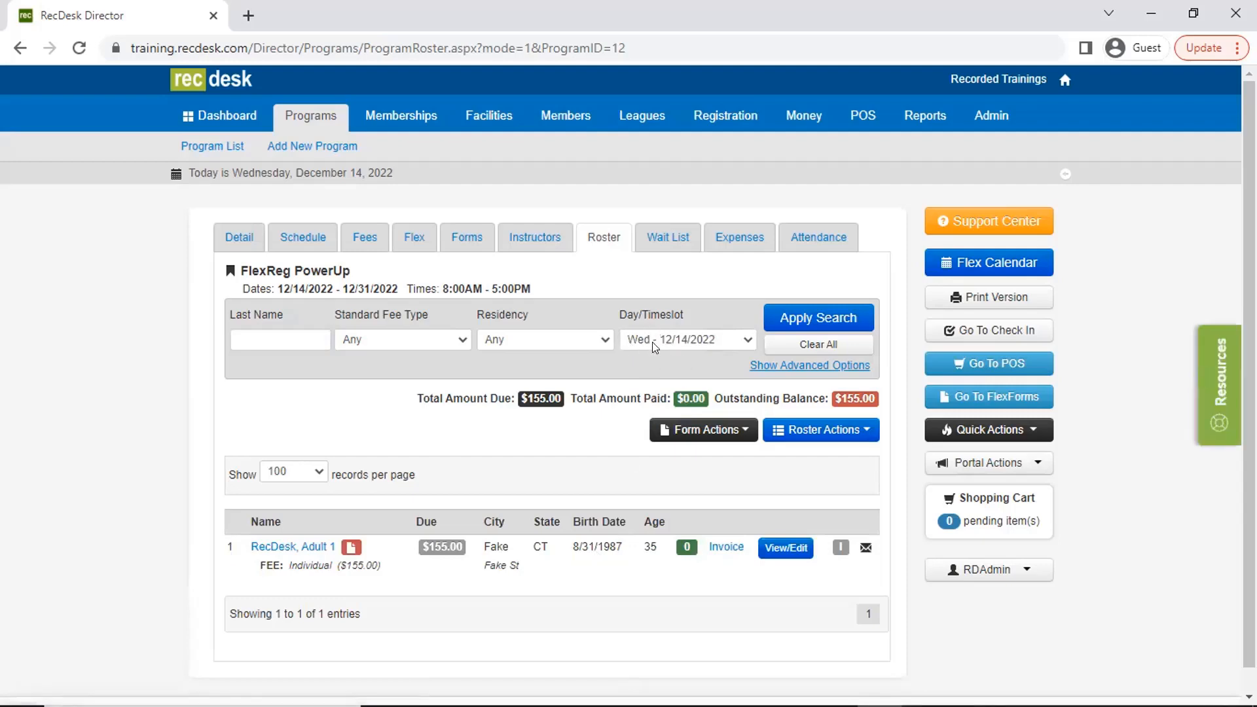
- Review the available roster actions for printing, contacting and exporting participants, without running any
left_click(820, 429)
scroll(834, 590, "down", 2)
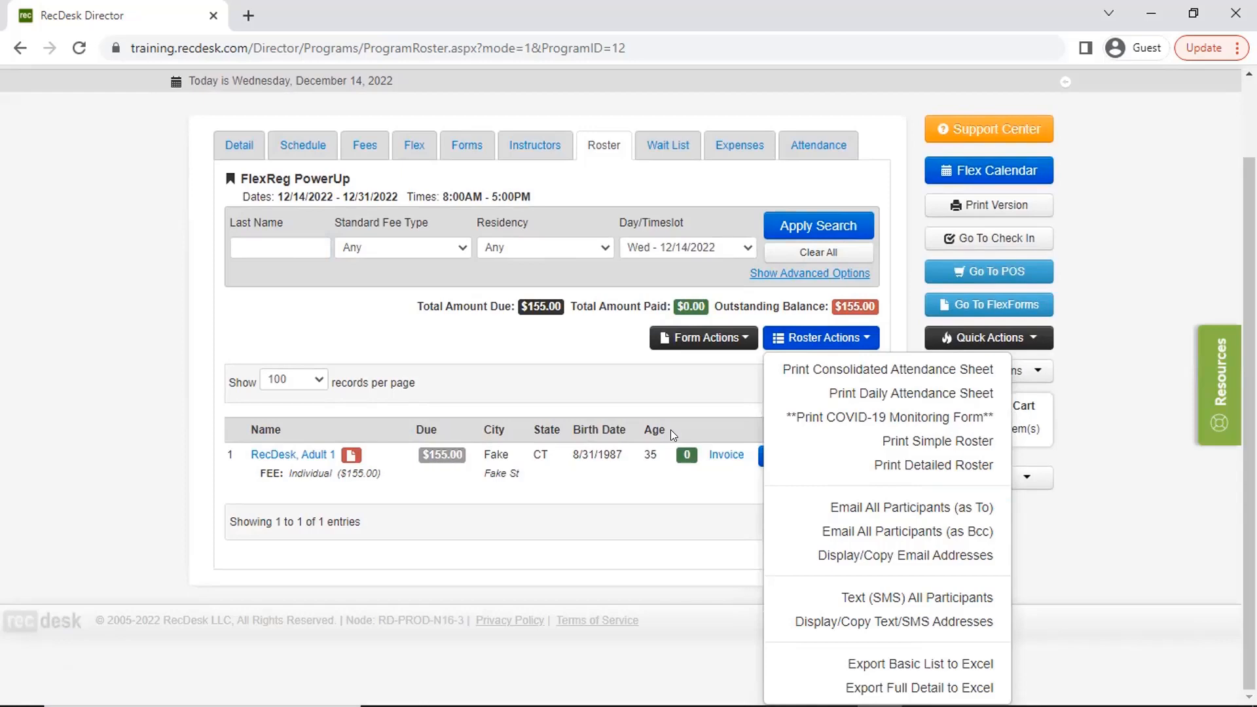
left_click(677, 389)
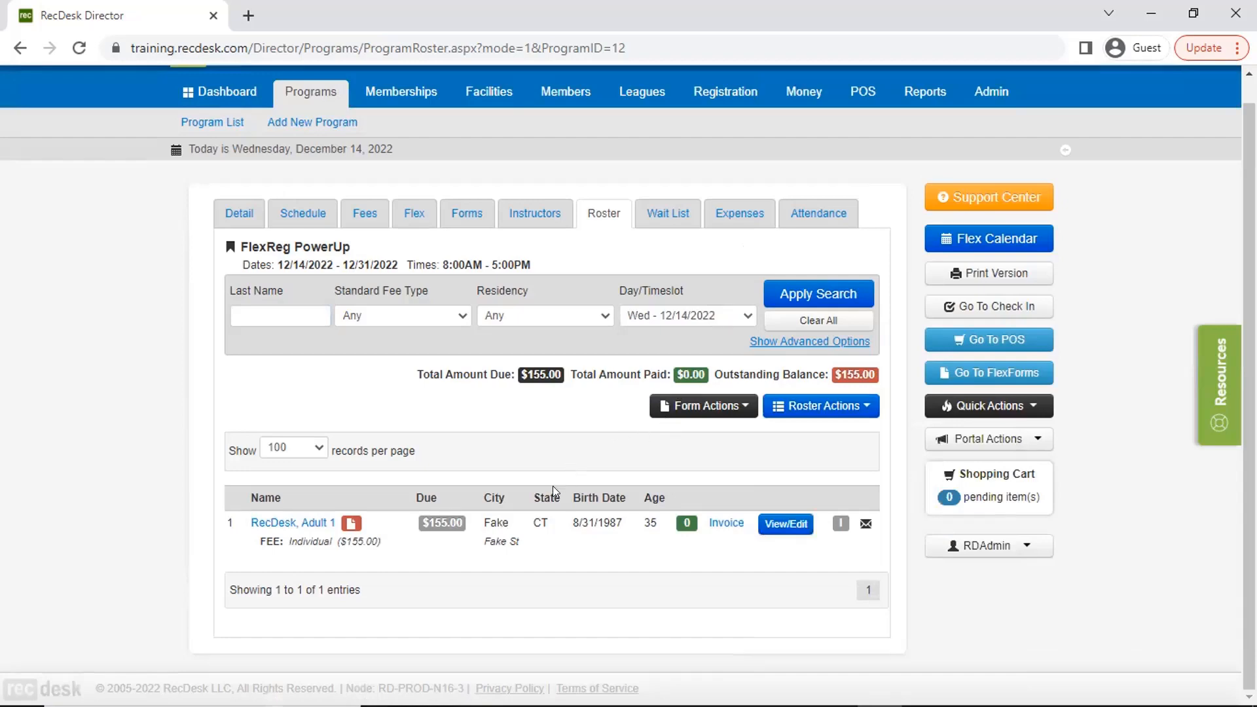
scroll(553, 486, "up", 1)
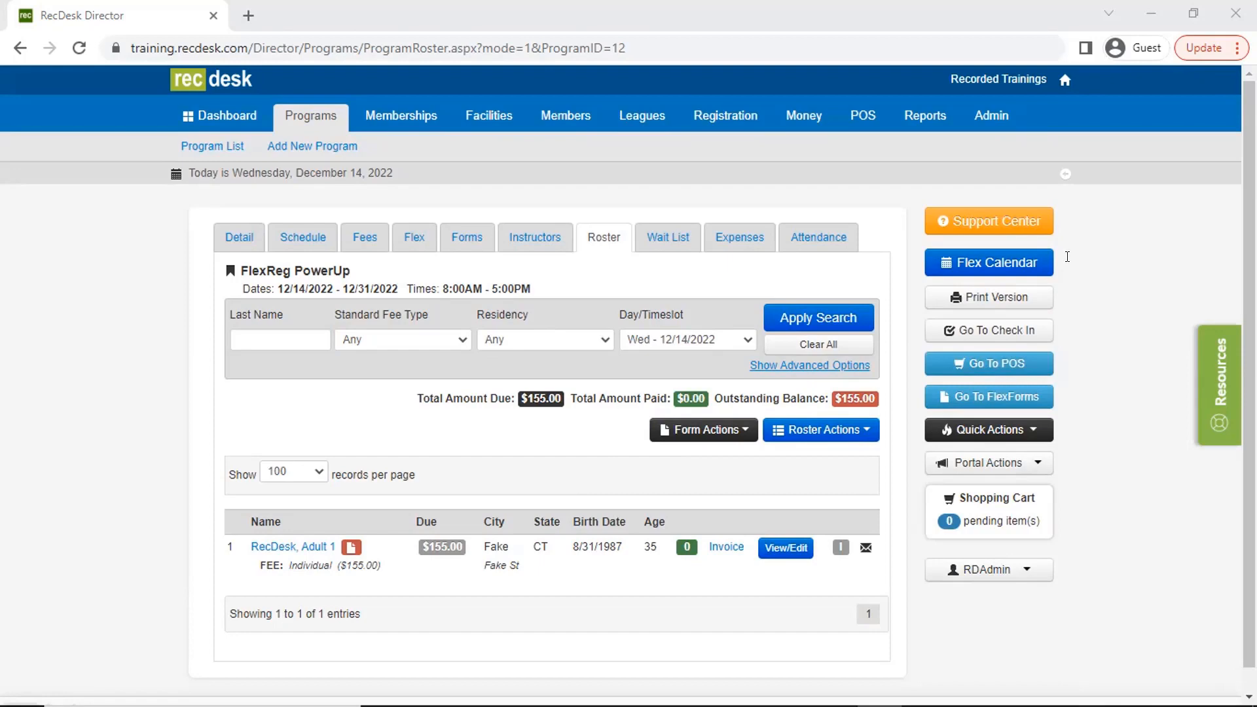
- Edit the Adult 1 RecDesk registration and add the time slots 12/17, 12/21 and 12/28/2022
left_click(770, 546)
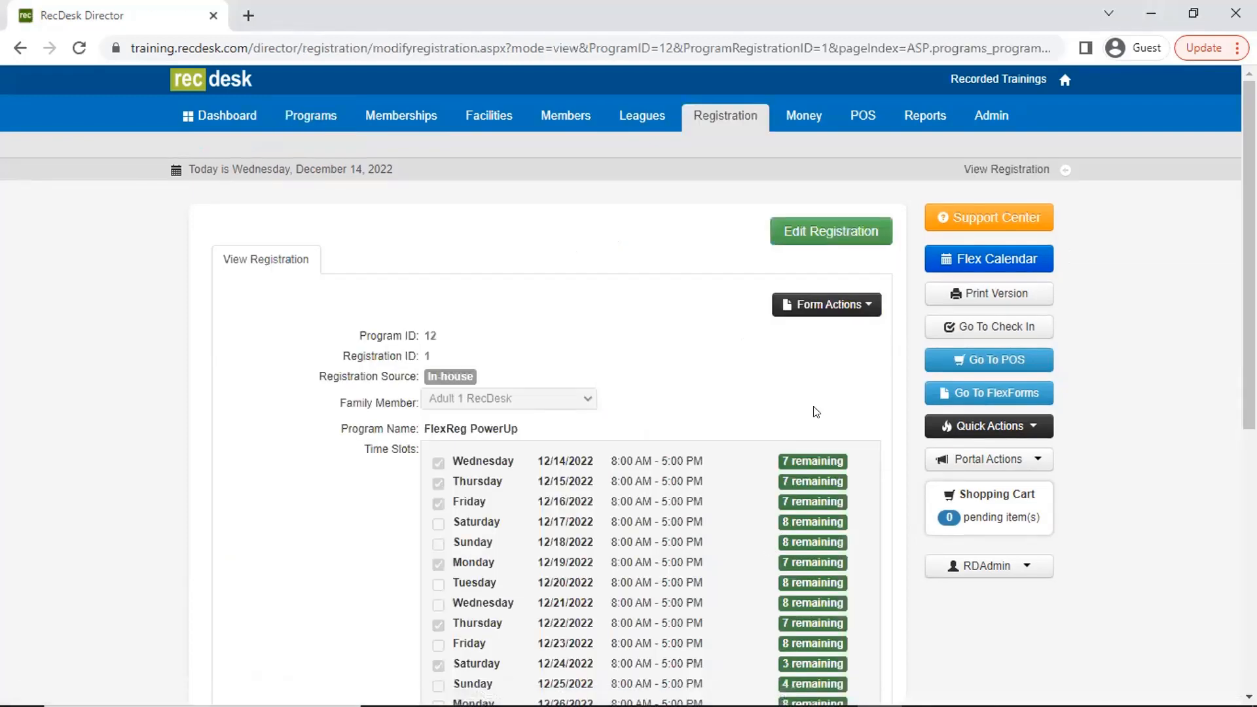
left_click(820, 243)
scroll(592, 452, "down", 1)
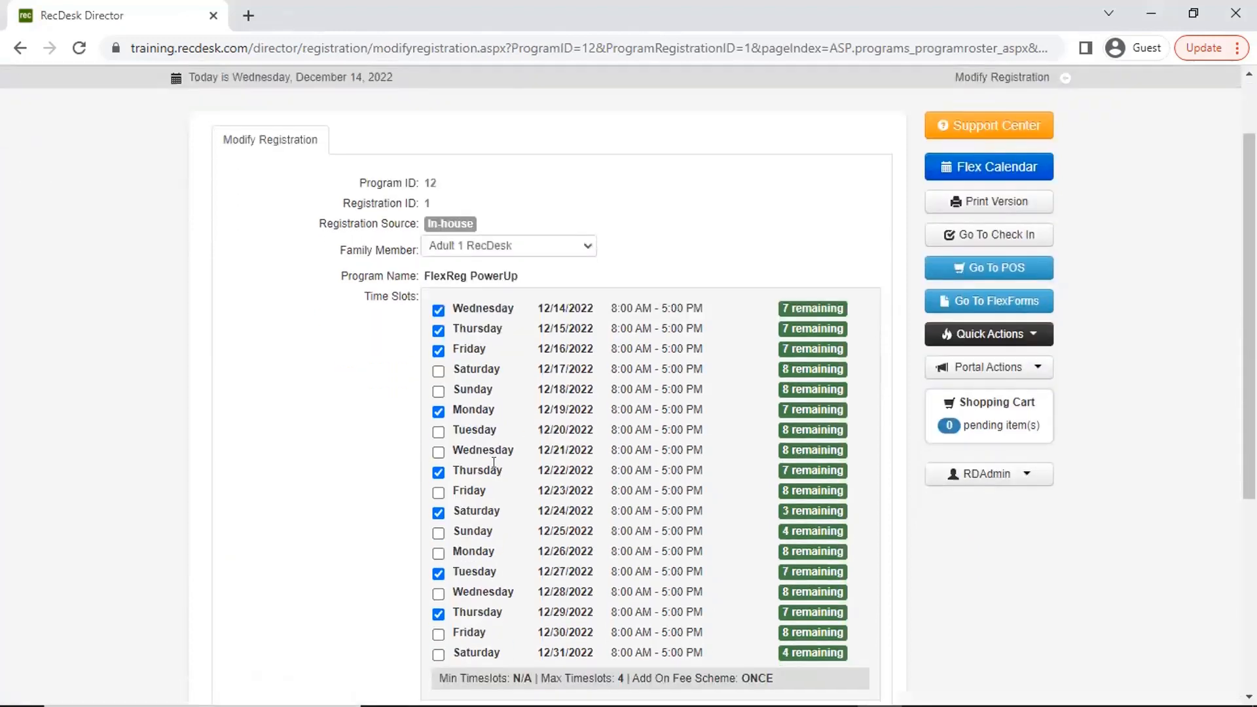
left_click(438, 371)
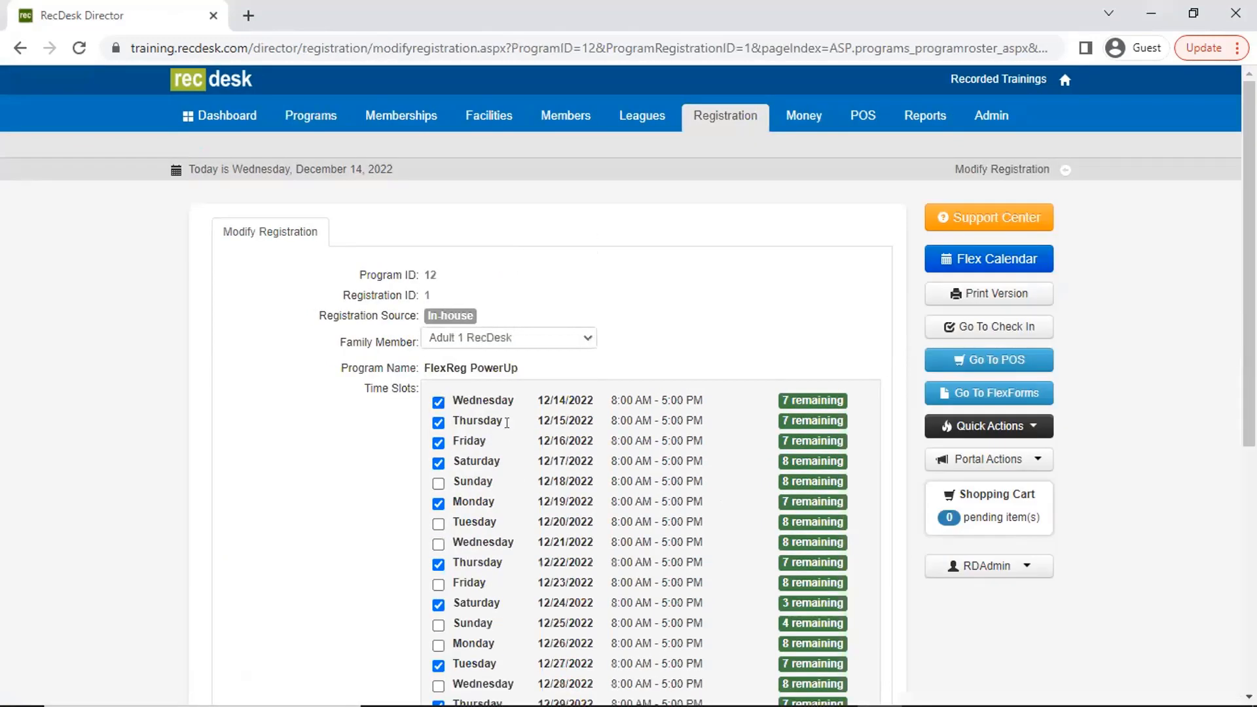
scroll(494, 411, "down", 5)
left_click(438, 319)
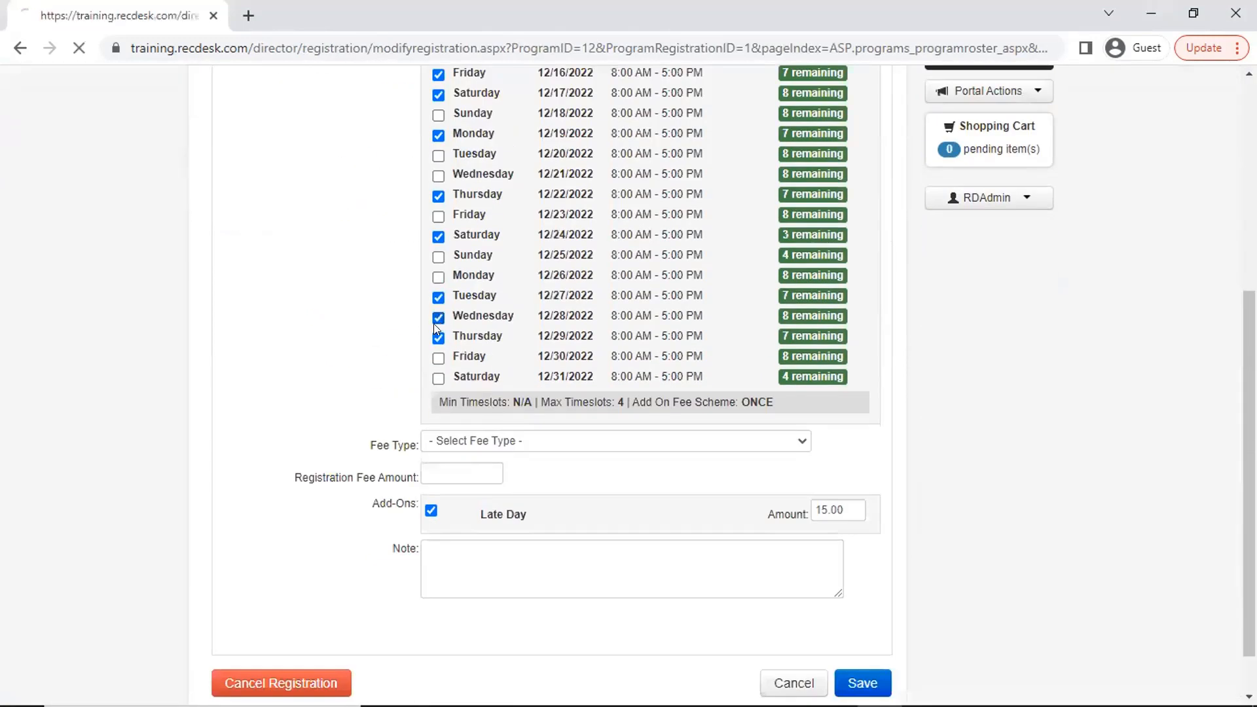
left_click(438, 544)
- Set the modified registration's fee type to Individual - $140.00 and save the changes
scroll(595, 517, "down", 6)
left_click(592, 384)
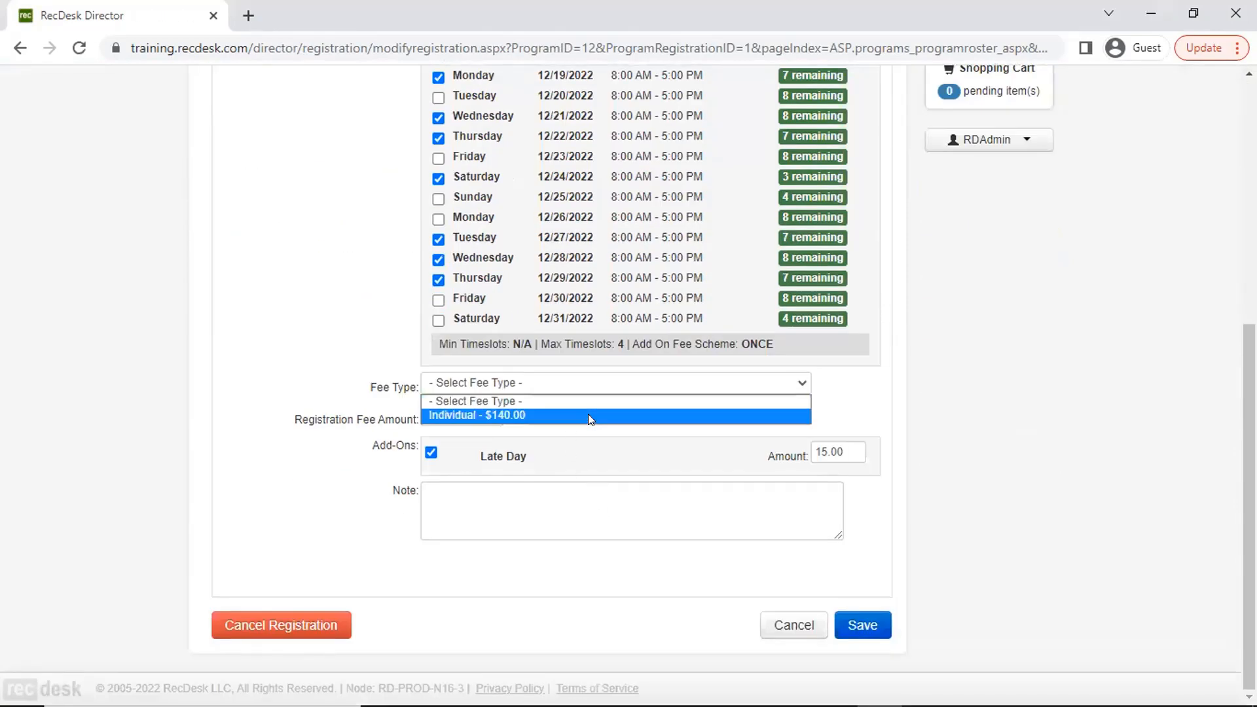
left_click(588, 415)
scroll(626, 452, "down", 3)
scroll(625, 452, "down", 3)
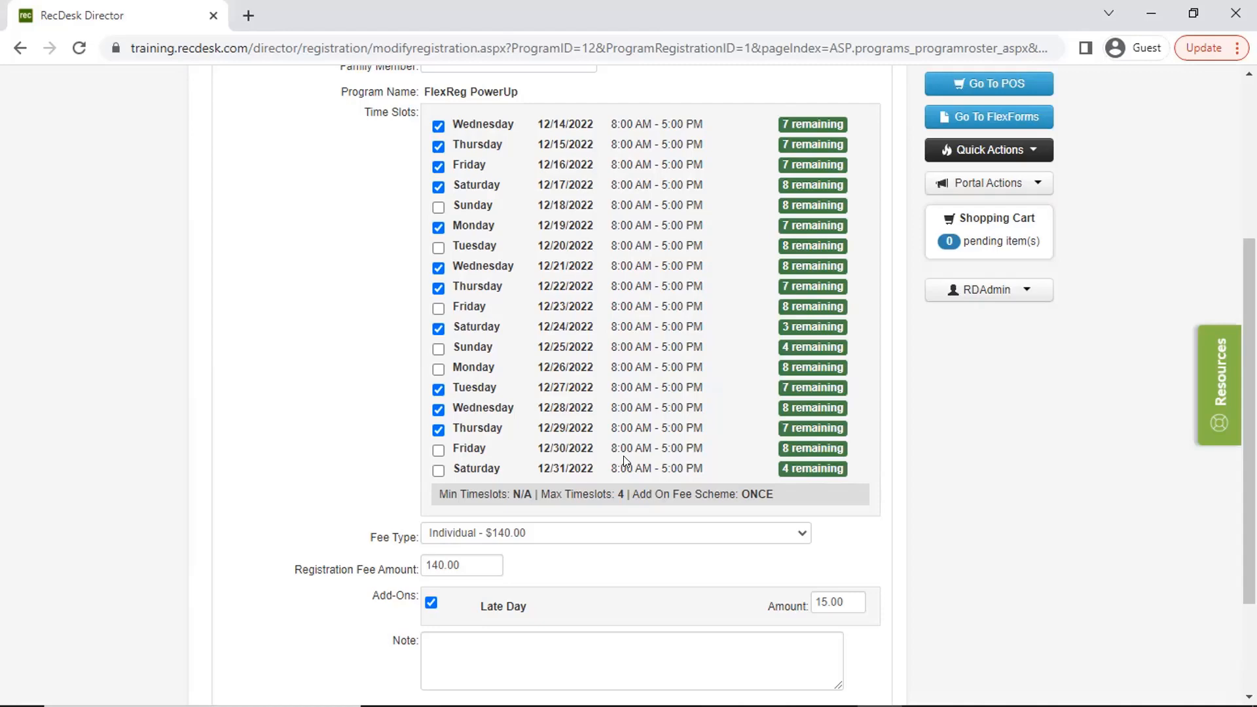
scroll(626, 462, "down", 3)
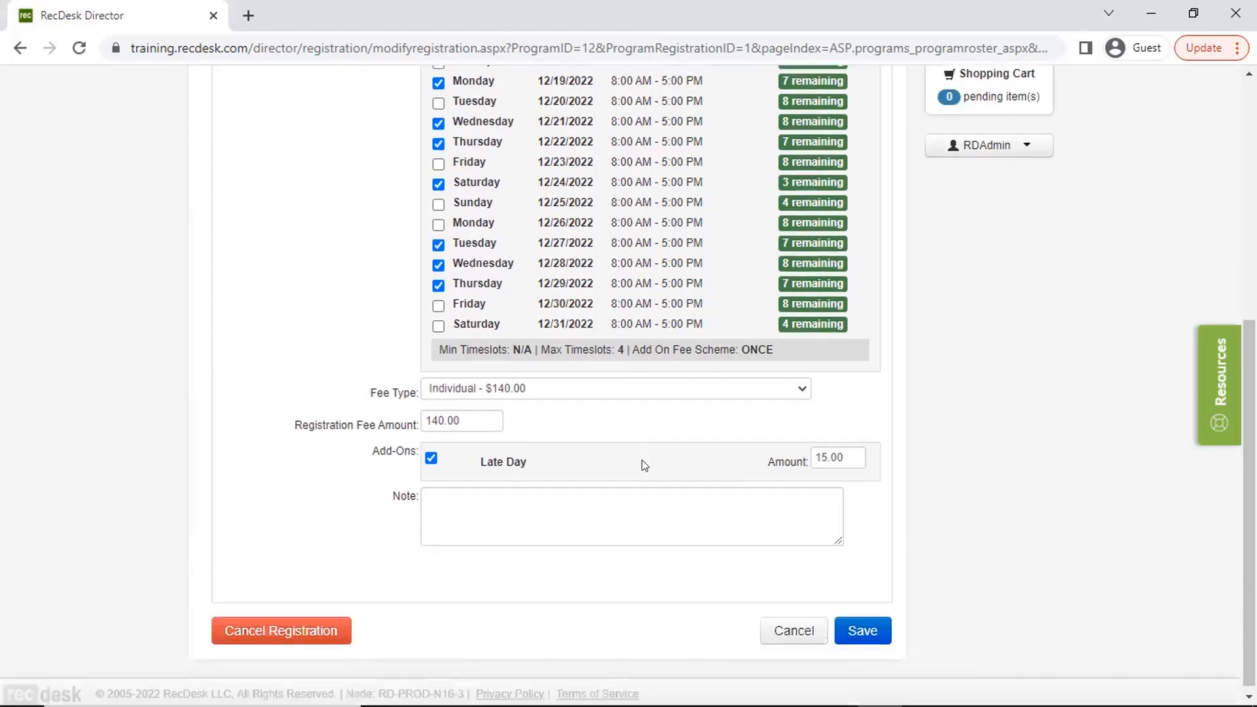
left_click(863, 622)
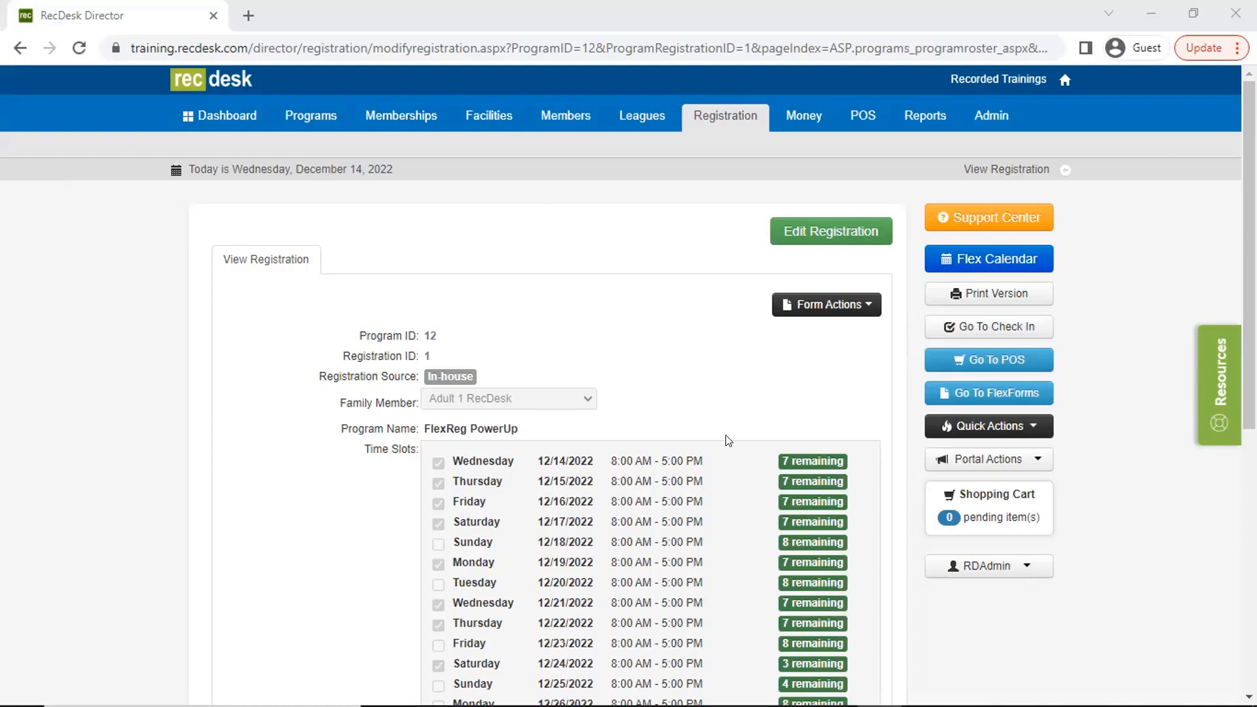
- Leave the saved registration and return to the FlexReg PowerUp roster
scroll(724, 421, "down", 5)
scroll(753, 596, "down", 2)
left_click(806, 629)
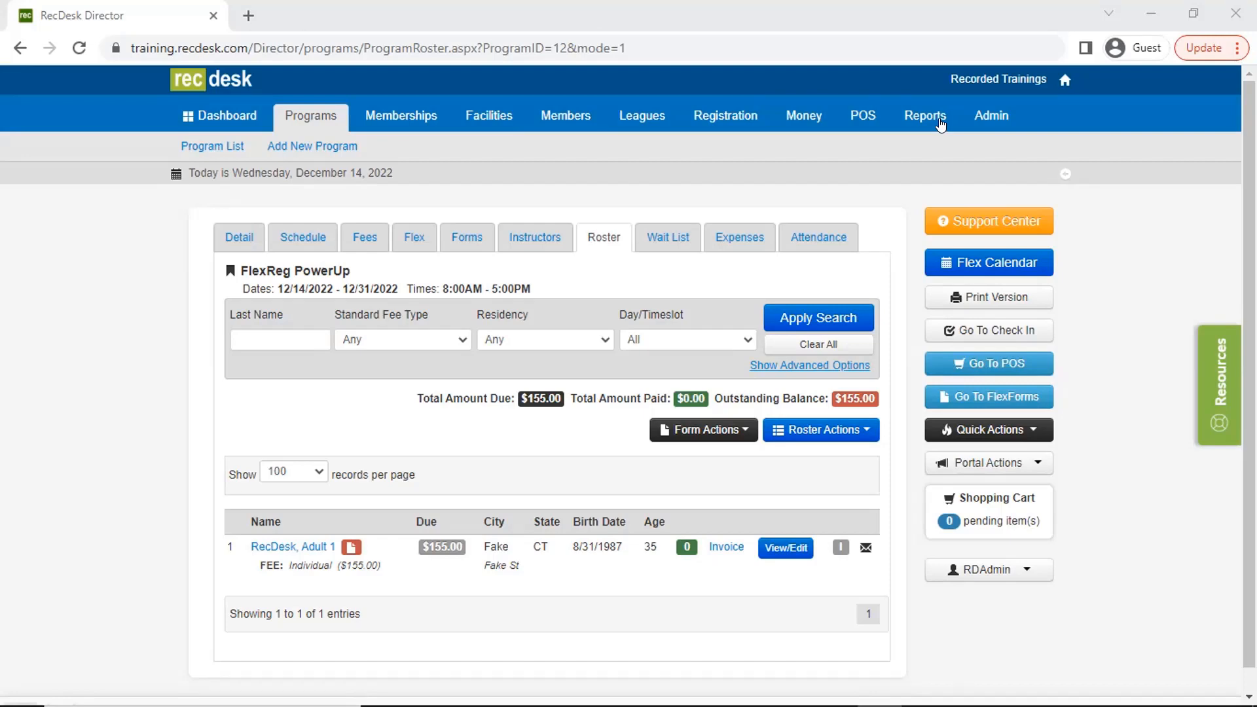
- Start a new program from the program list and name it FlexReg Camp
left_click(225, 146)
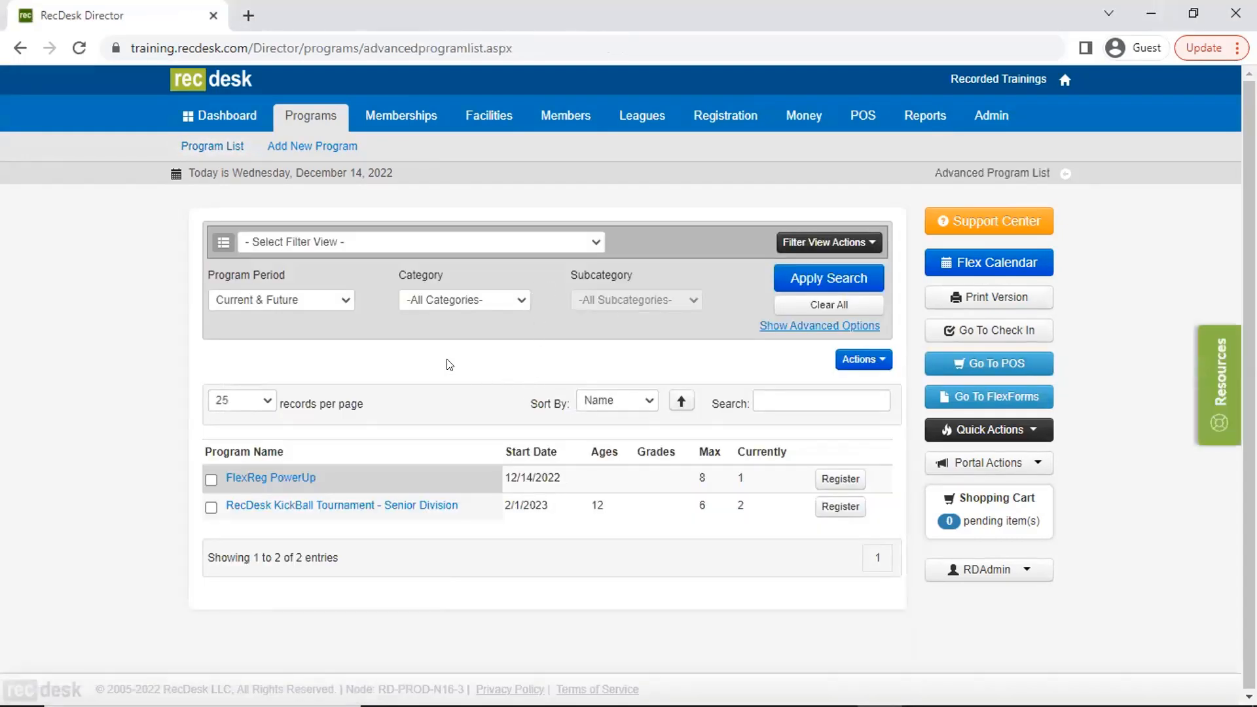
left_click(328, 148)
type("FlexP")
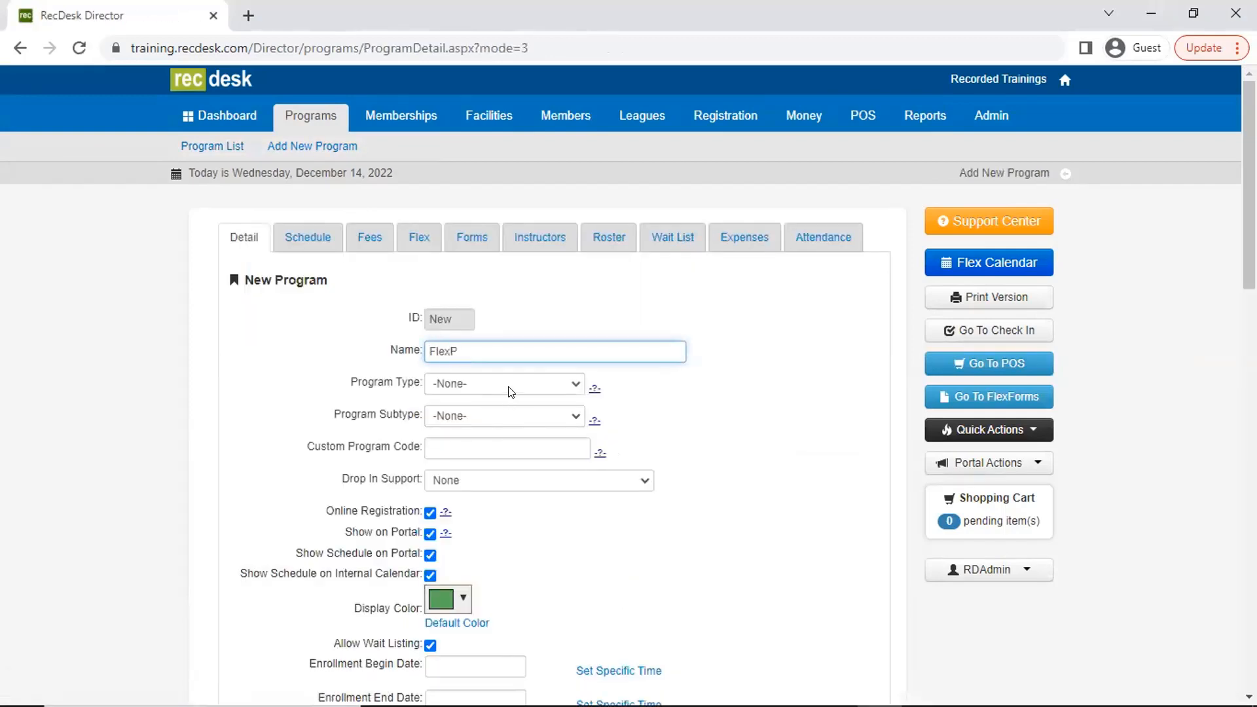
key("BackSpace")
type("Reg Camp")
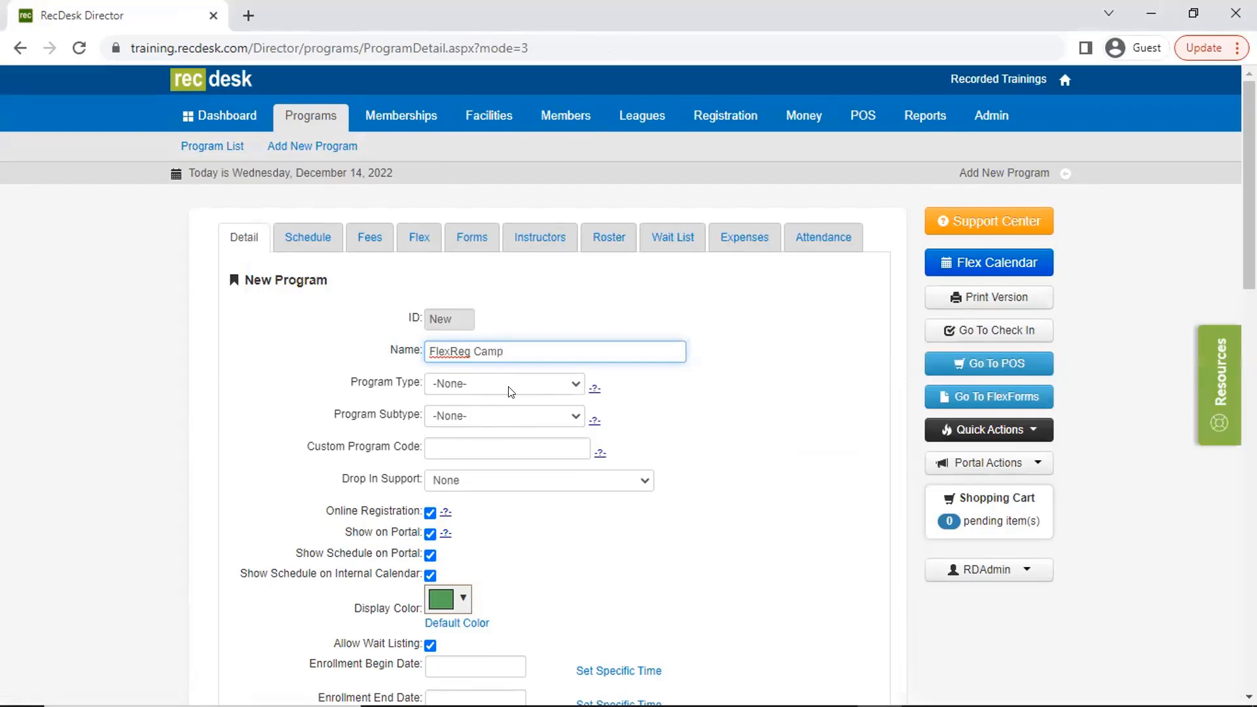
left_click(510, 385)
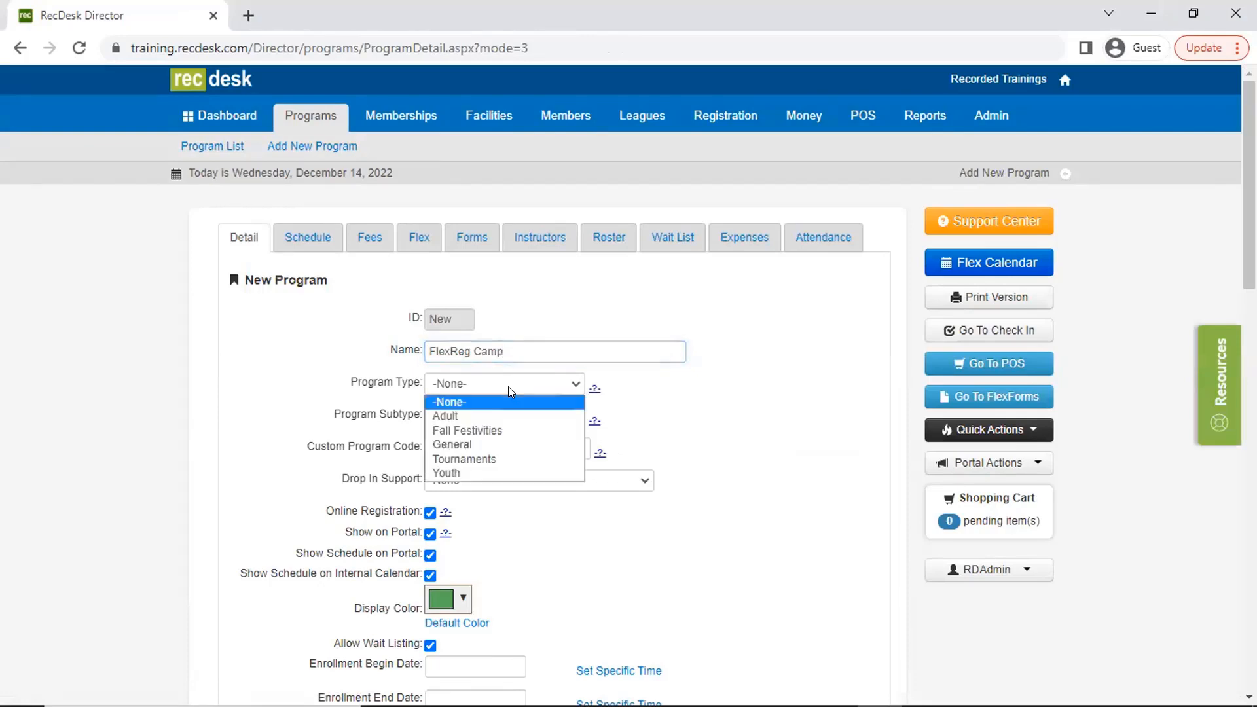
- Set the new program's enrollment maximum to 15 and save the program details
scroll(585, 480, "down", 7)
scroll(623, 524, "down", 10)
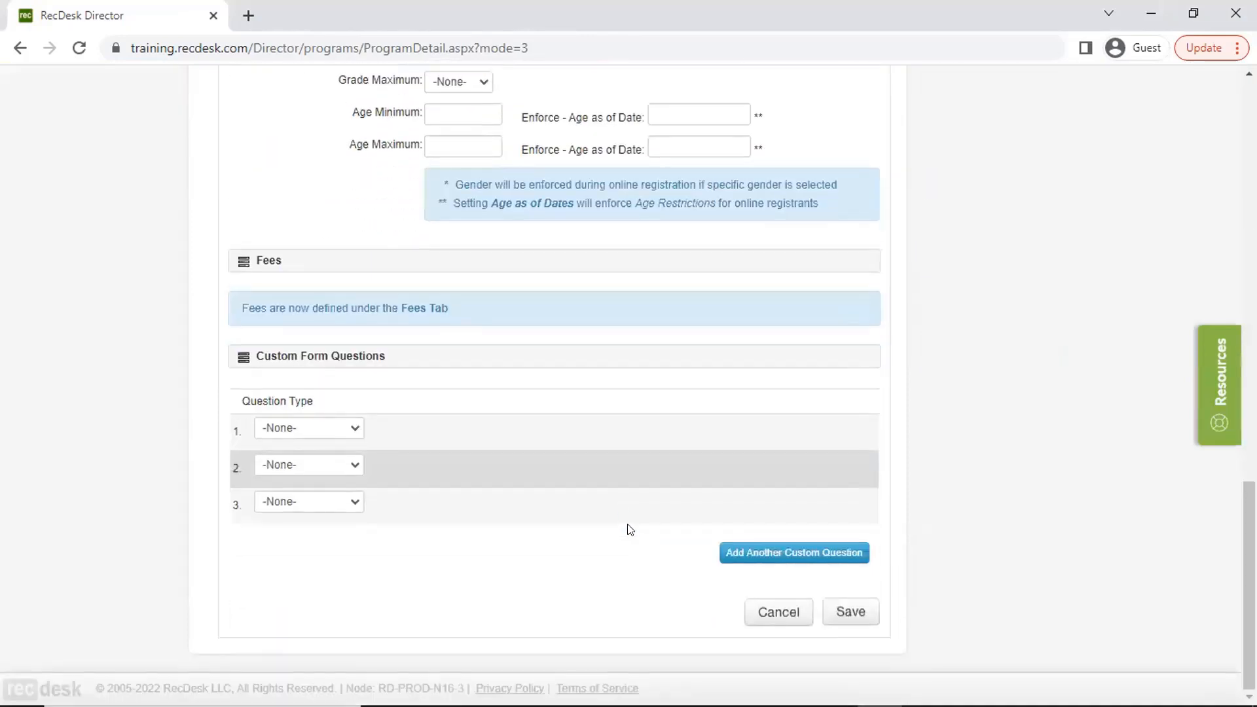
scroll(634, 539, "up", 2)
left_click(469, 204)
type("10")
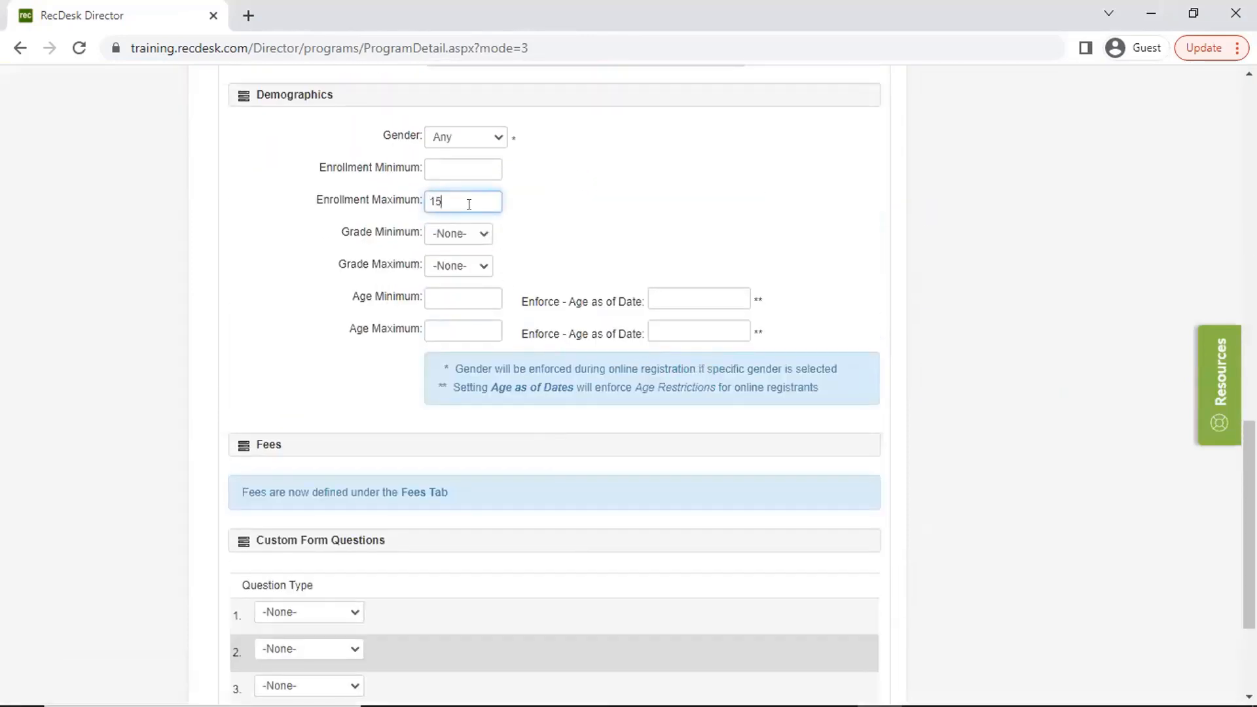
scroll(715, 314, "down", 3)
left_click(826, 603)
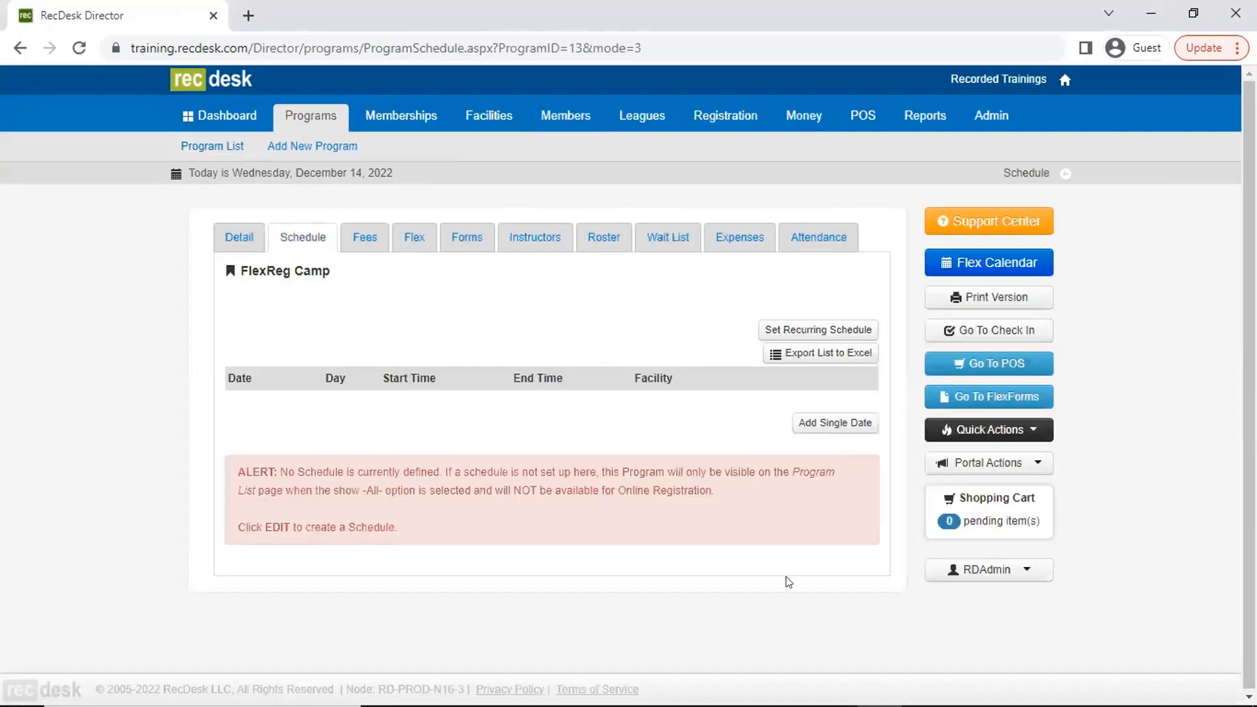
- Start a recurring schedule for FlexReg Camp with a 5 PM end time, repeating weekly on Mondays
left_click(763, 330)
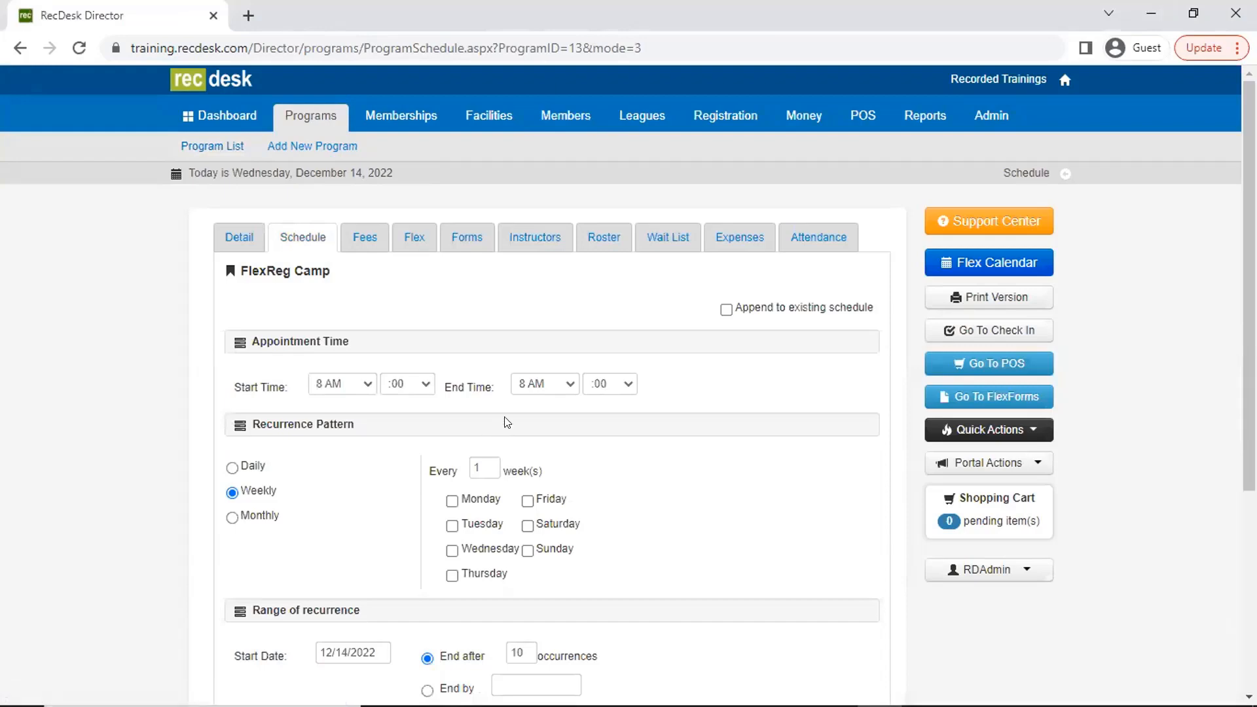
scroll(507, 423, "down", 5)
left_click(543, 108)
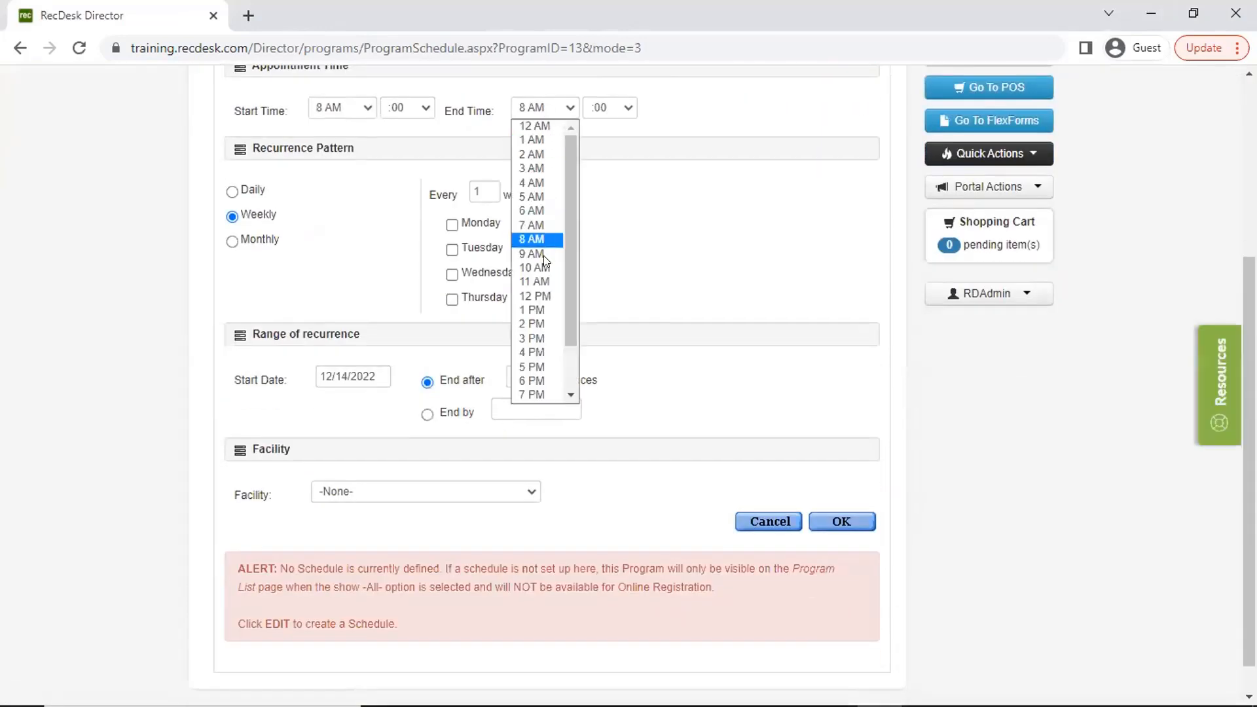
left_click(531, 365)
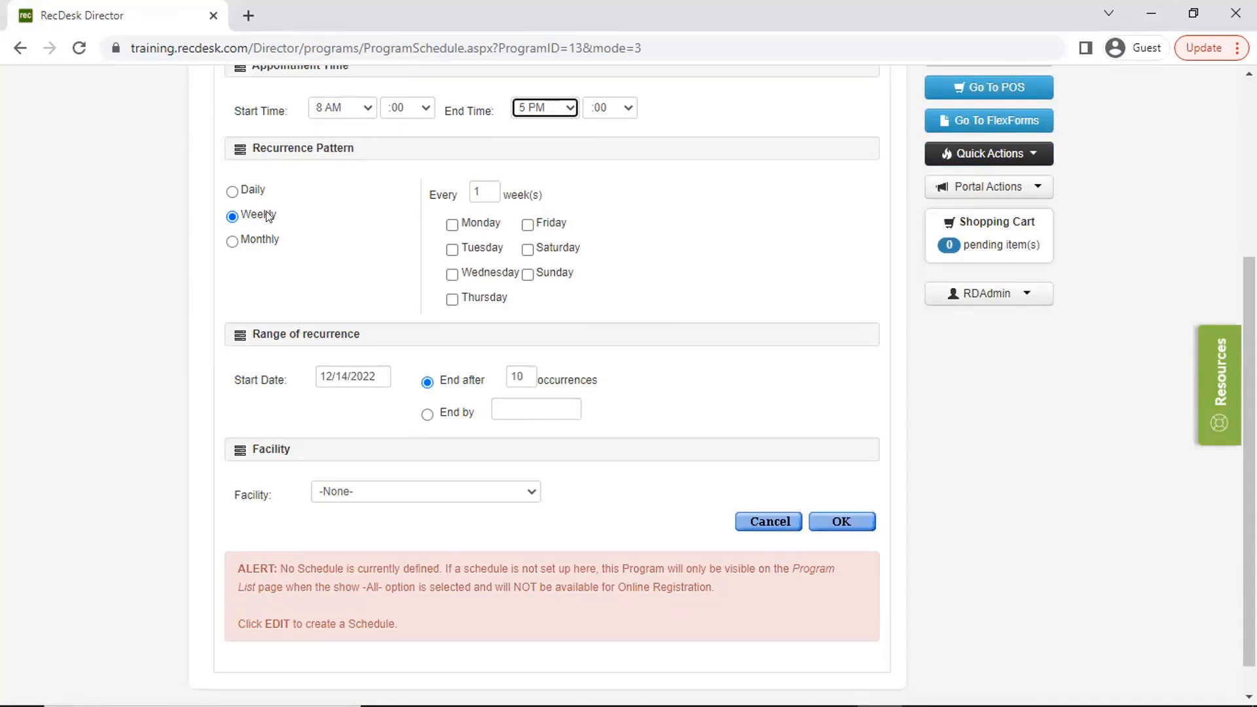
left_click(453, 226)
- Set the recurring schedule's start date to 06/26/2023
left_click(374, 372)
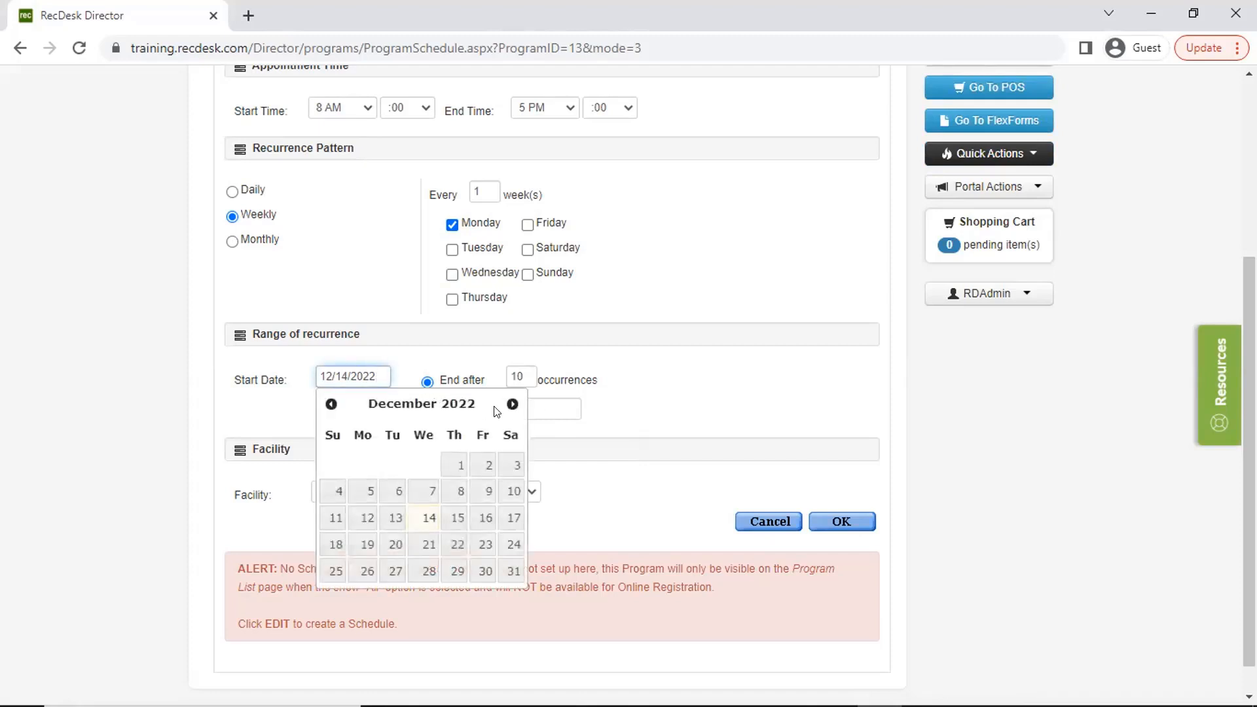
left_click(512, 405)
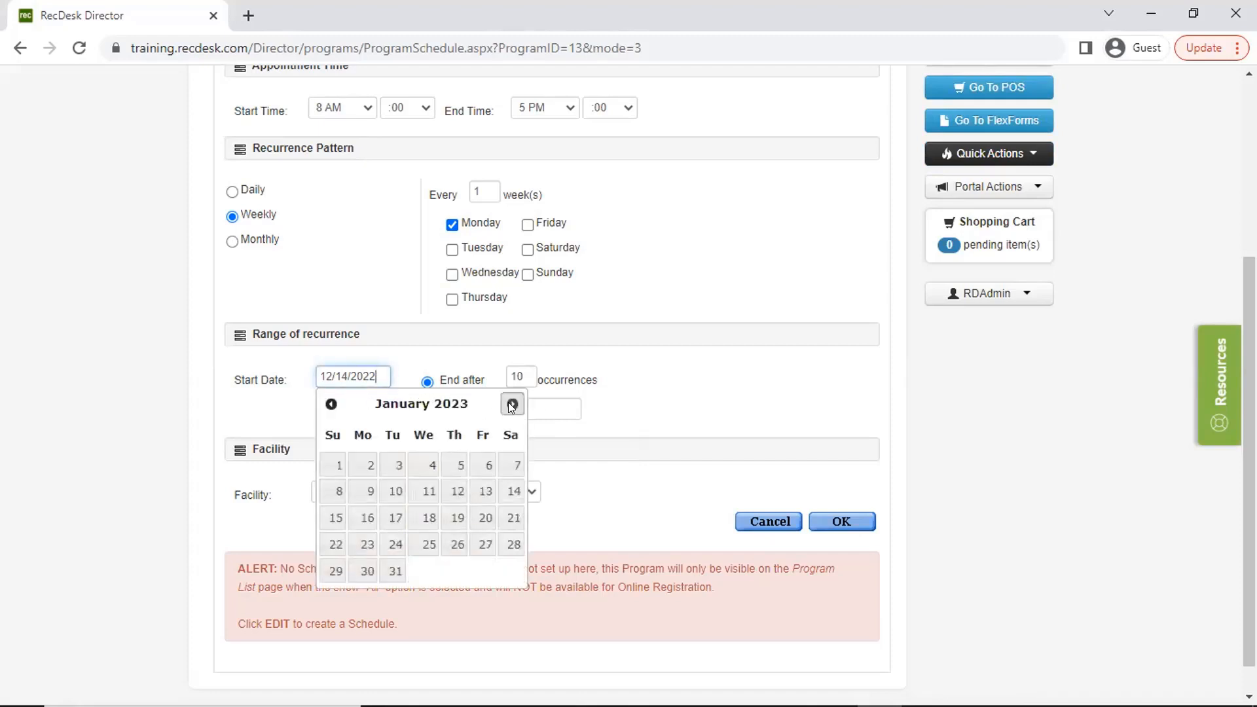
left_click(512, 405)
left_click(512, 405)
left_click(512, 405)
left_click(512, 404)
left_click(512, 405)
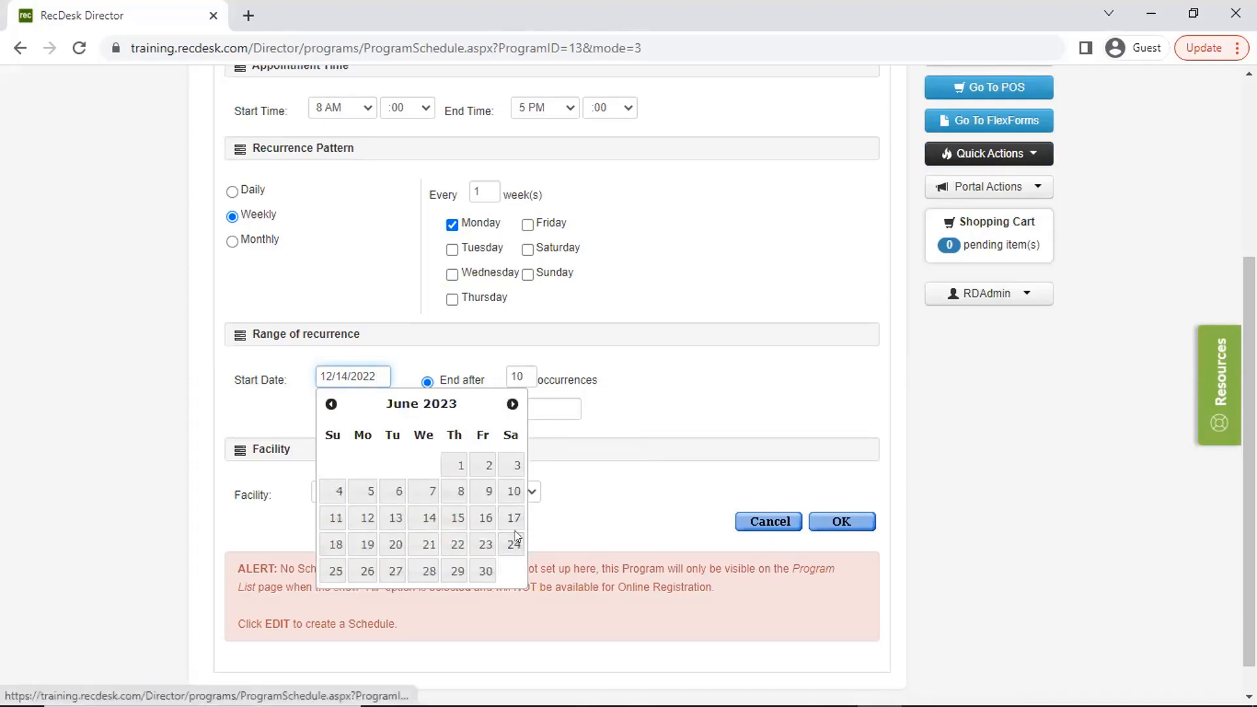
left_click(367, 571)
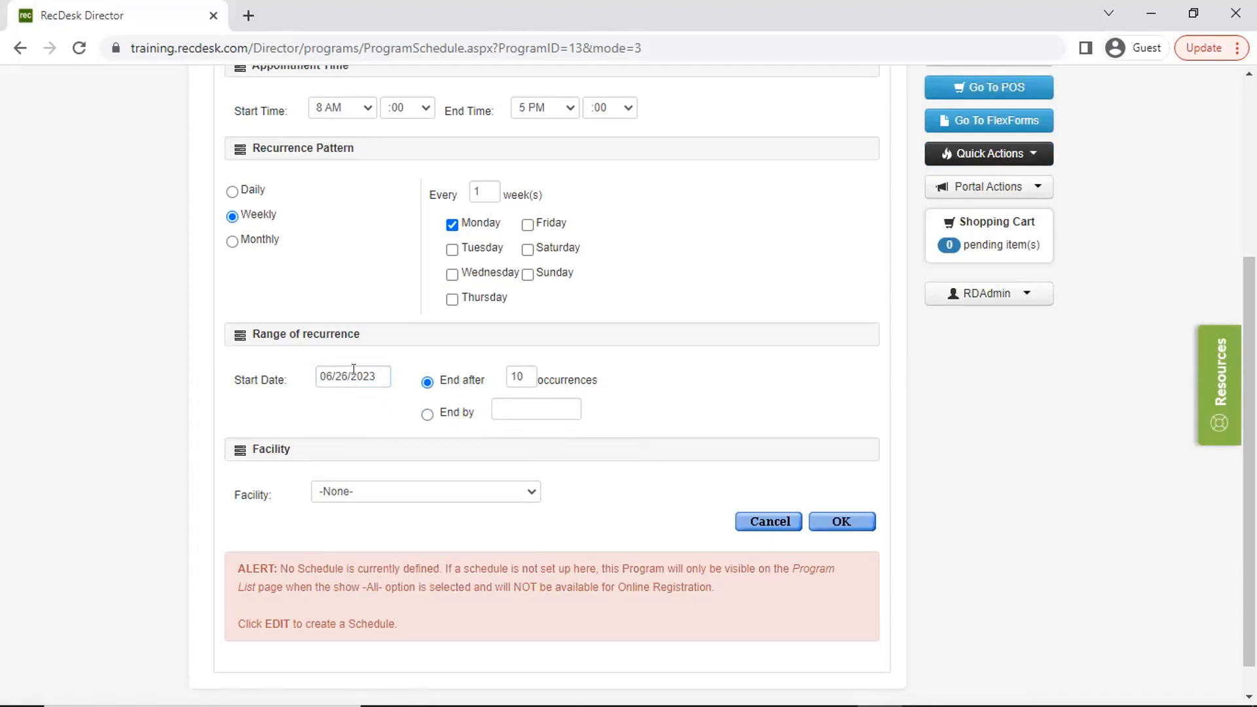
- End the recurrence after 7 occurrences at the Daycare Location facility, then generate and save the schedule
double_click(510, 376)
type("7")
left_click(483, 491)
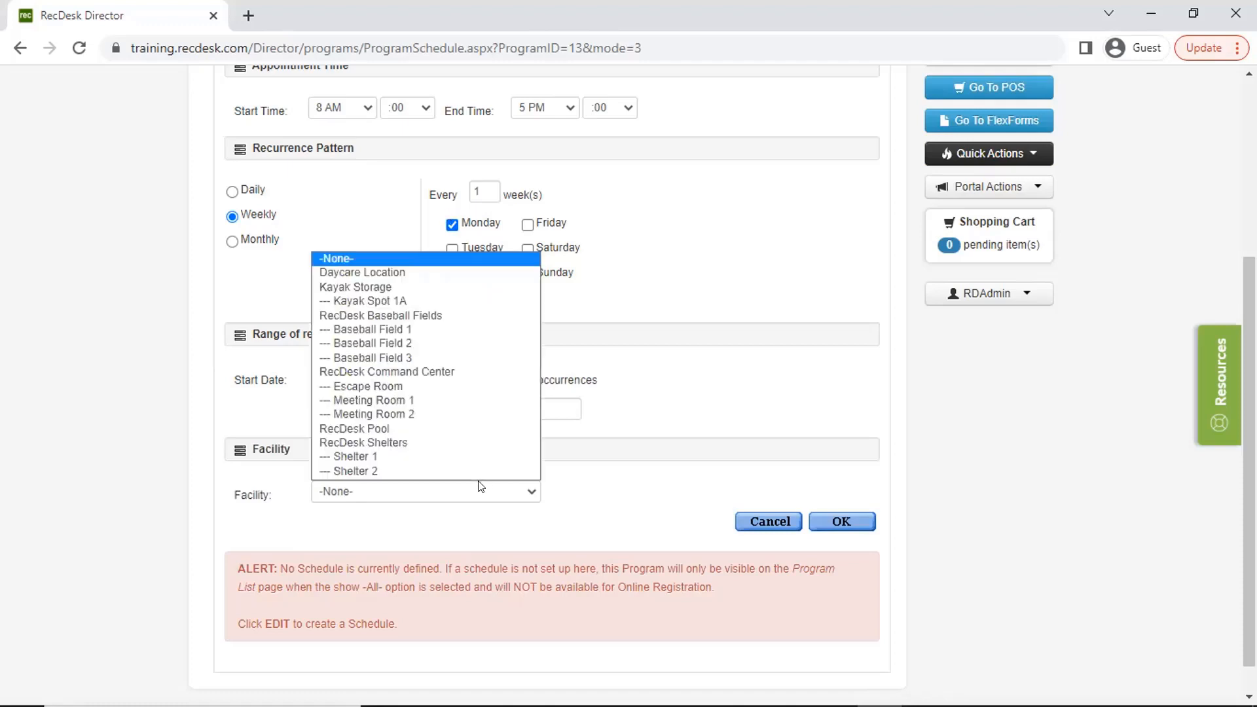
left_click(481, 273)
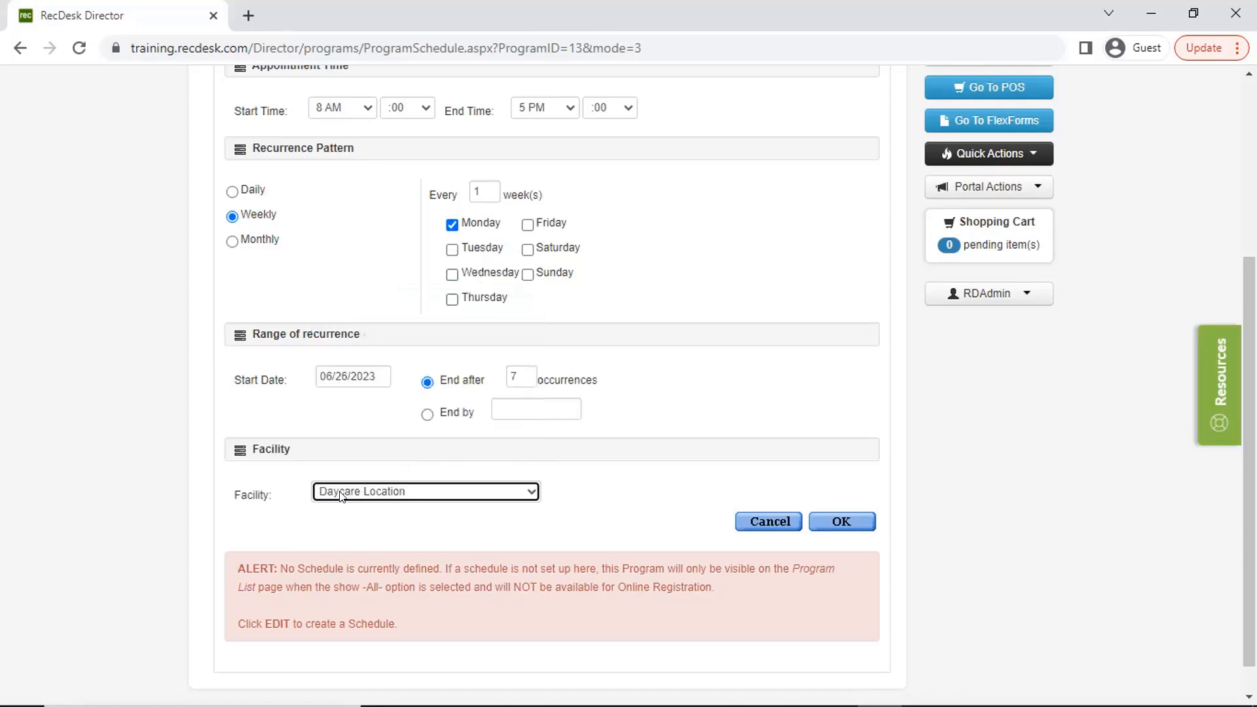
left_click(833, 520)
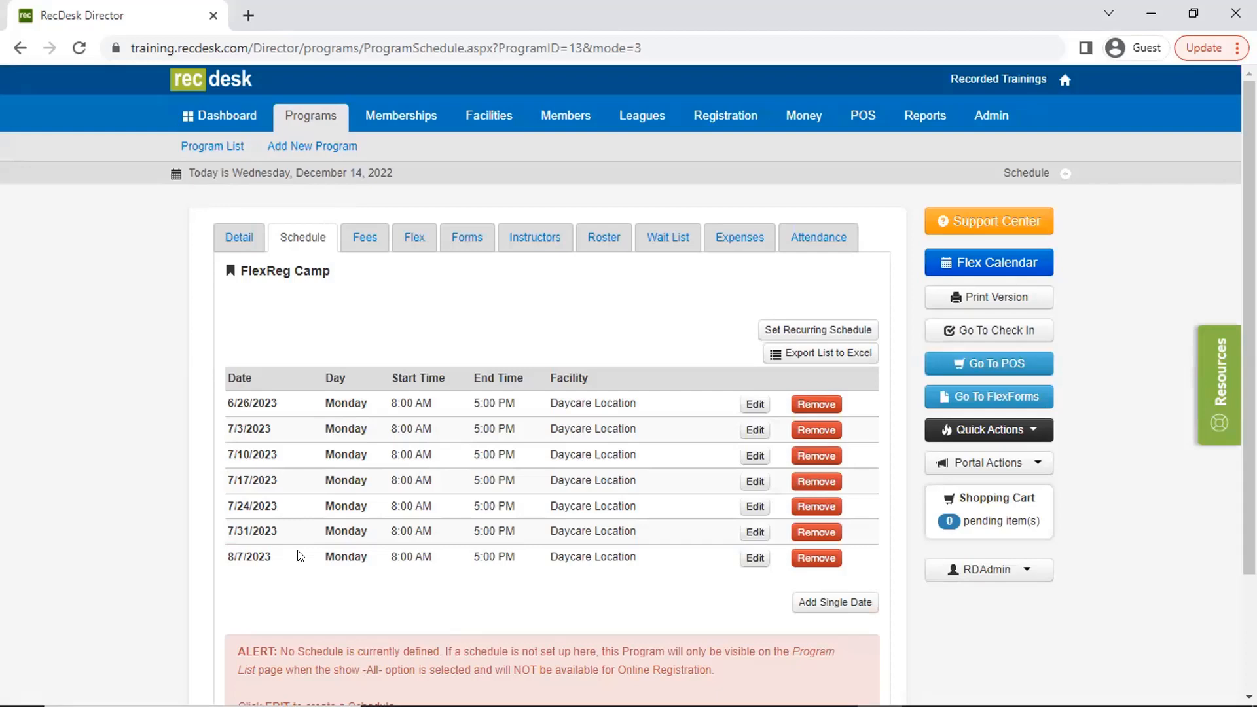
scroll(299, 556, "down", 2)
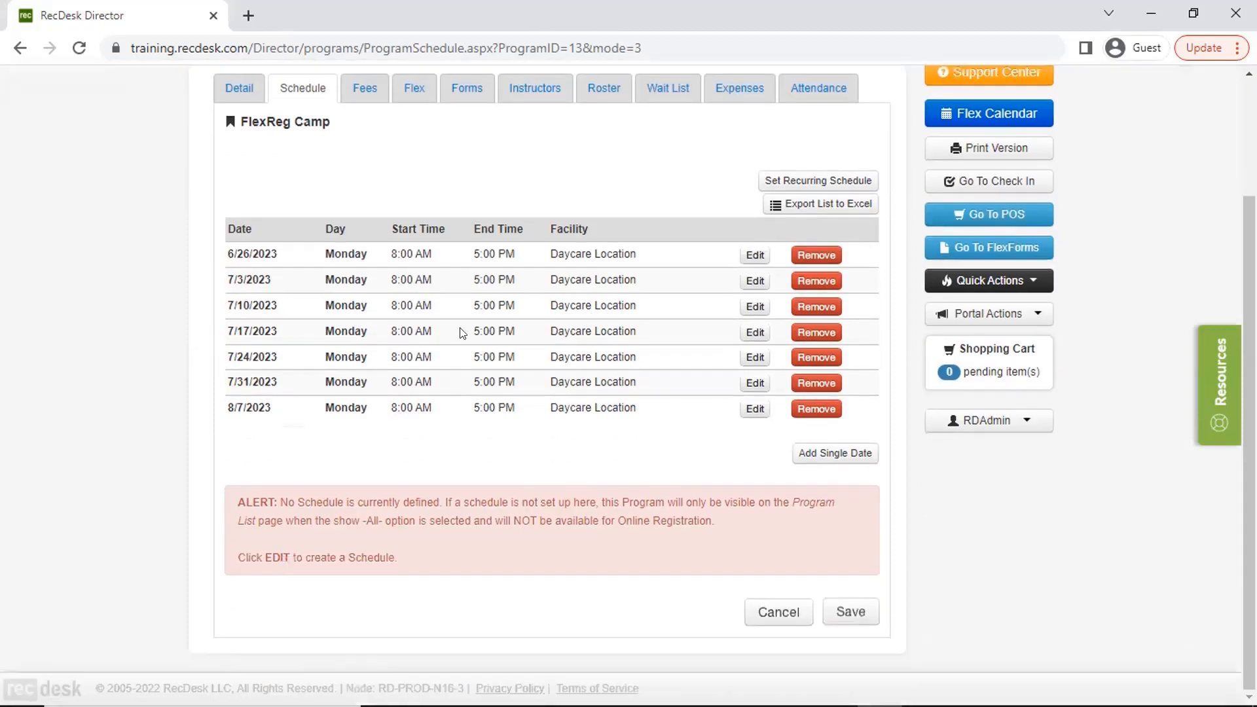
left_click(849, 612)
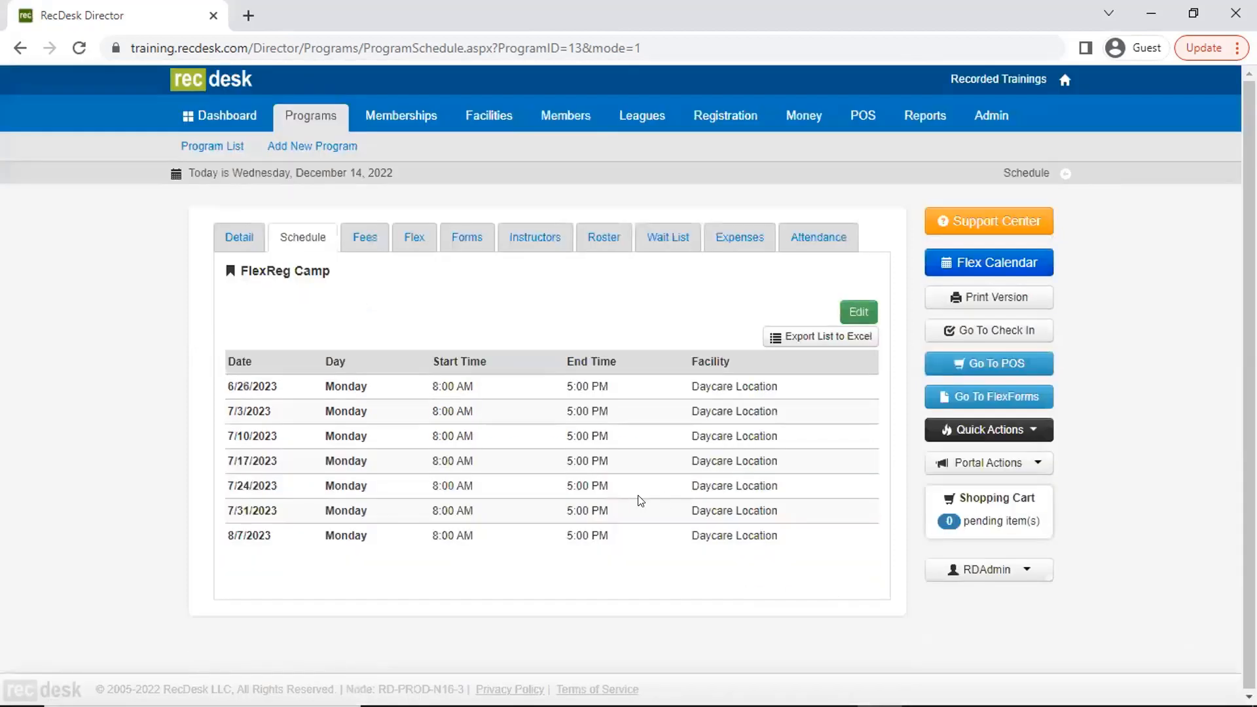
- Add a standard Individual fee of $5 to FlexReg Camp, show it on the portal and save
left_click(365, 239)
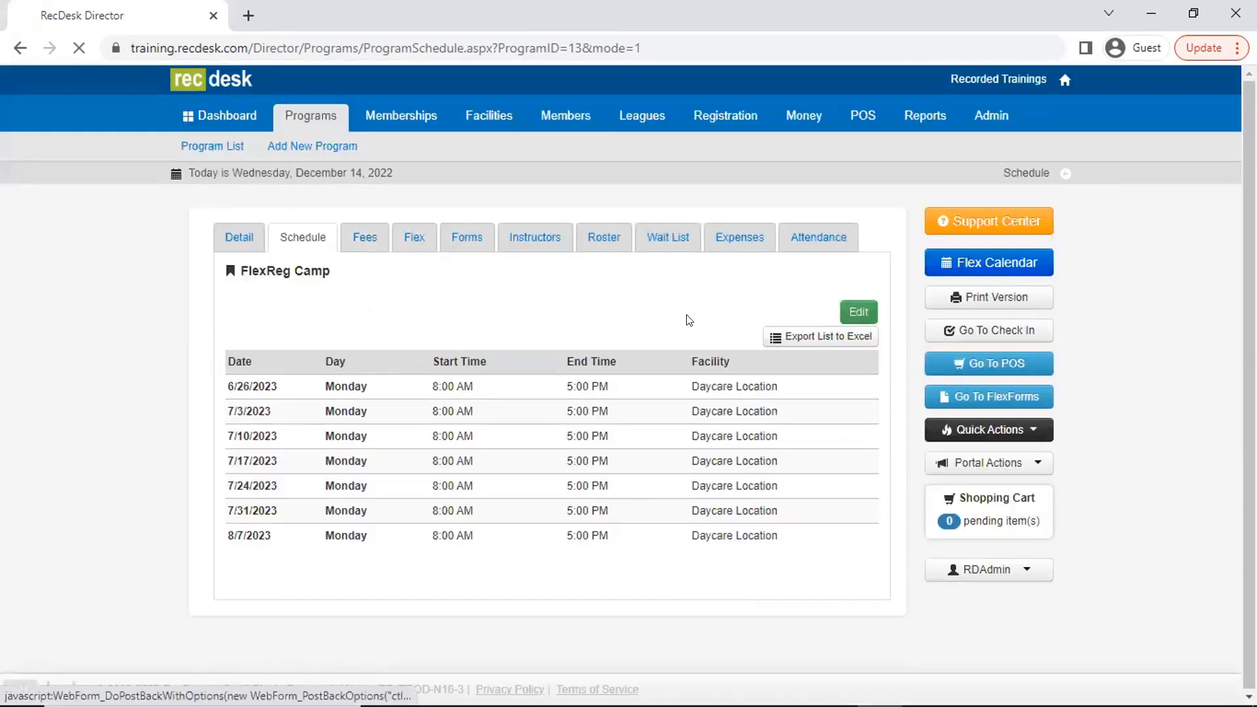
left_click(844, 286)
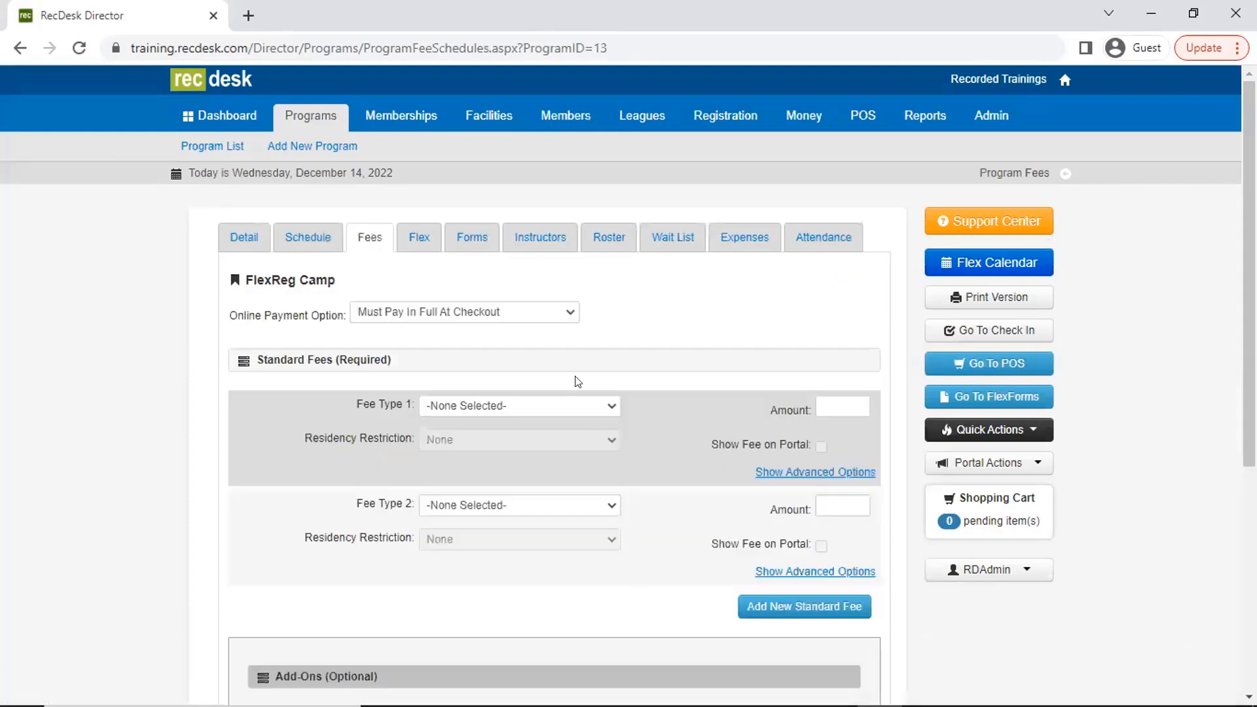
left_click(583, 405)
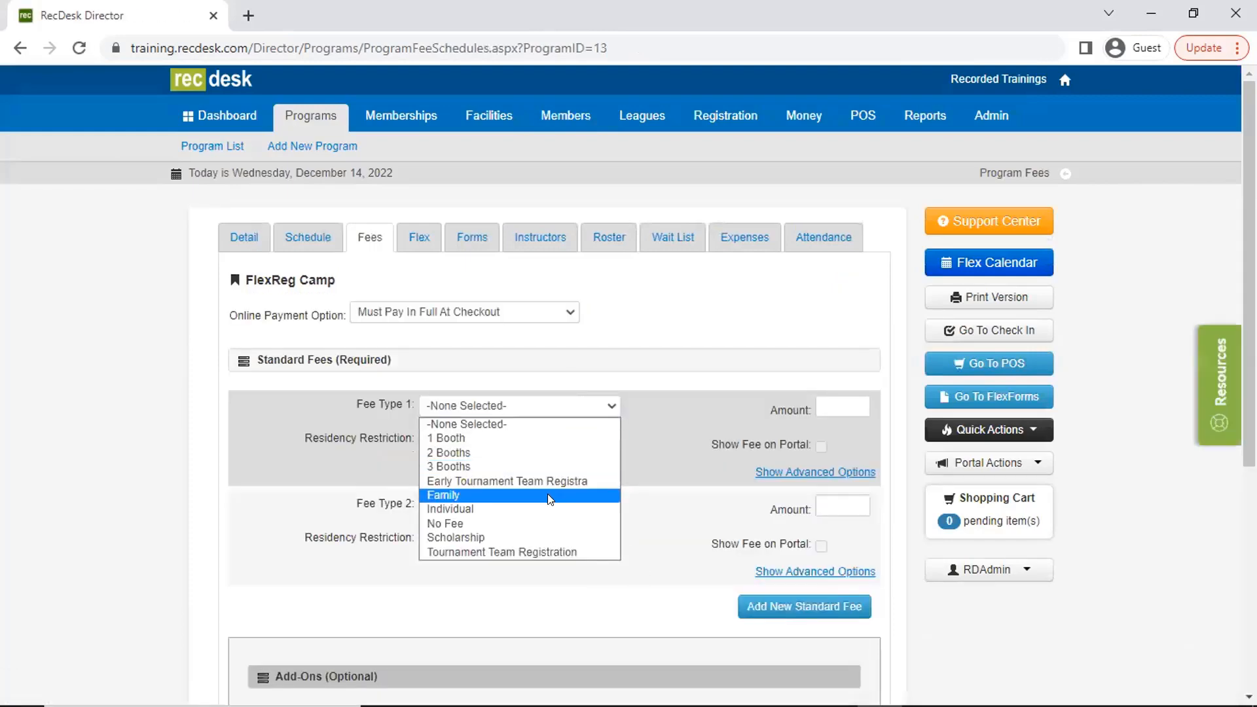
left_click(511, 509)
left_click(823, 406)
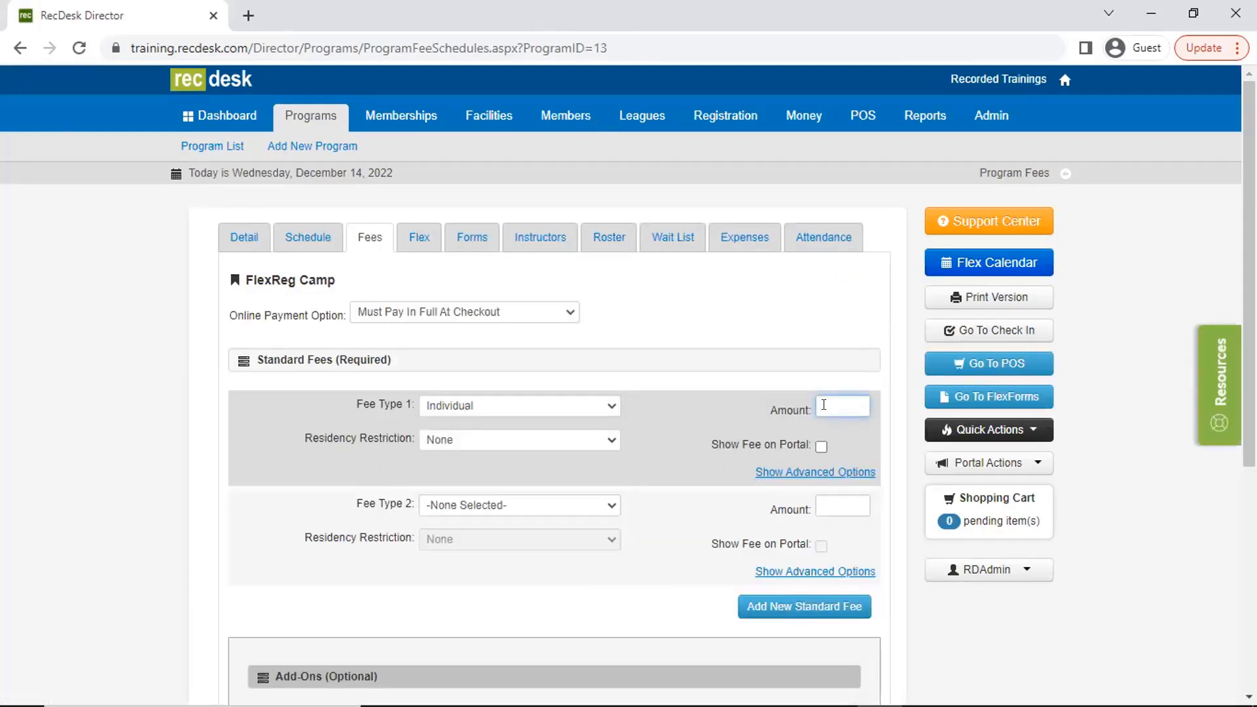
type("5")
left_click(821, 446)
scroll(818, 526, "down", 5)
left_click(772, 608)
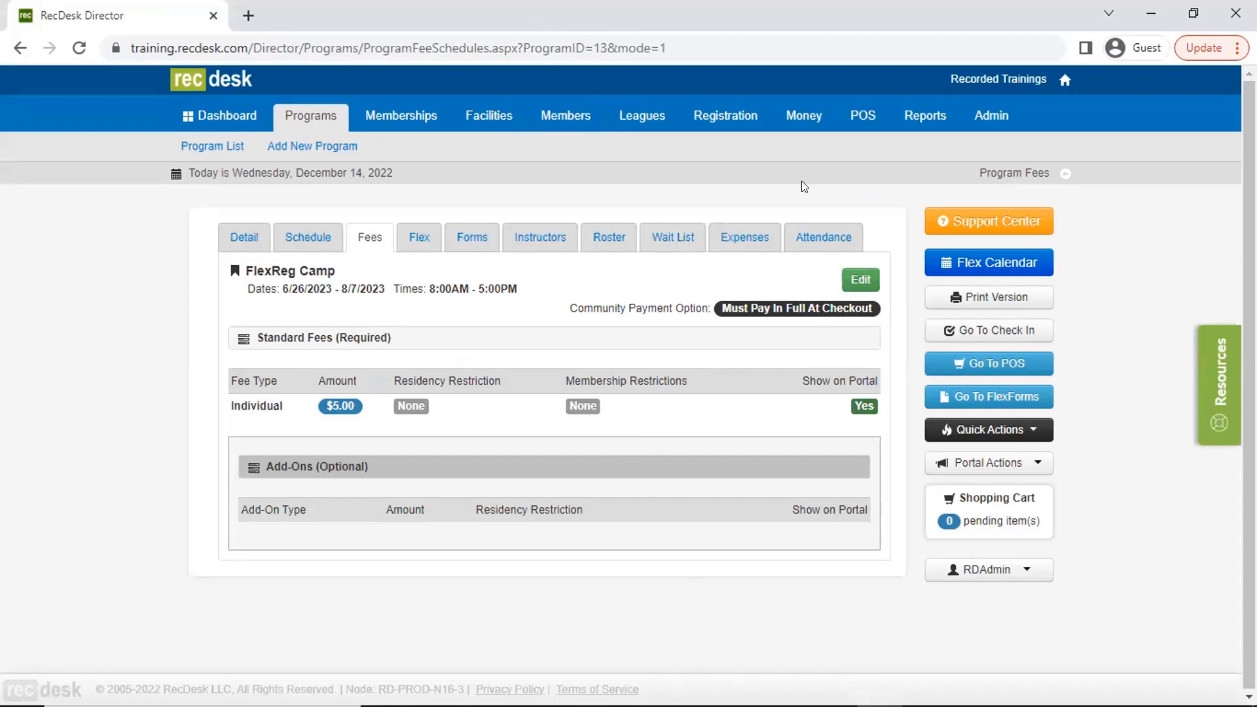
- Review FlexReg Camp's schedule, fees and flex registration configuration page
left_click(313, 246)
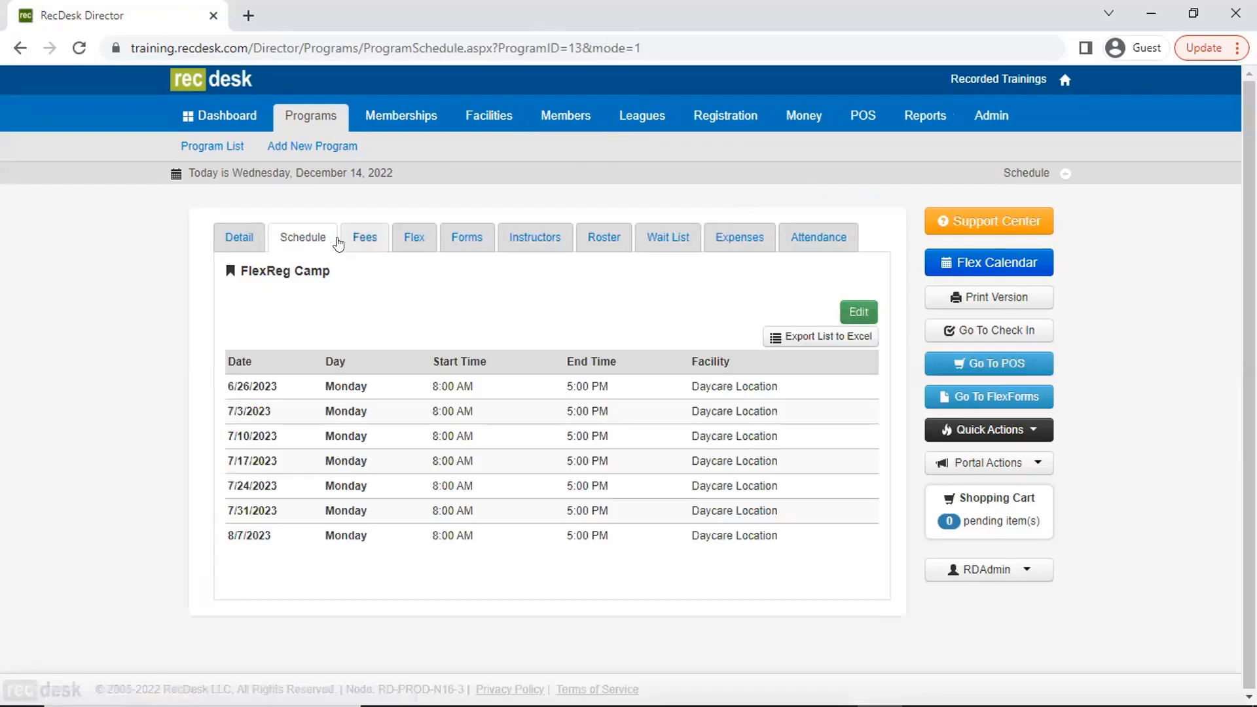
left_click(357, 241)
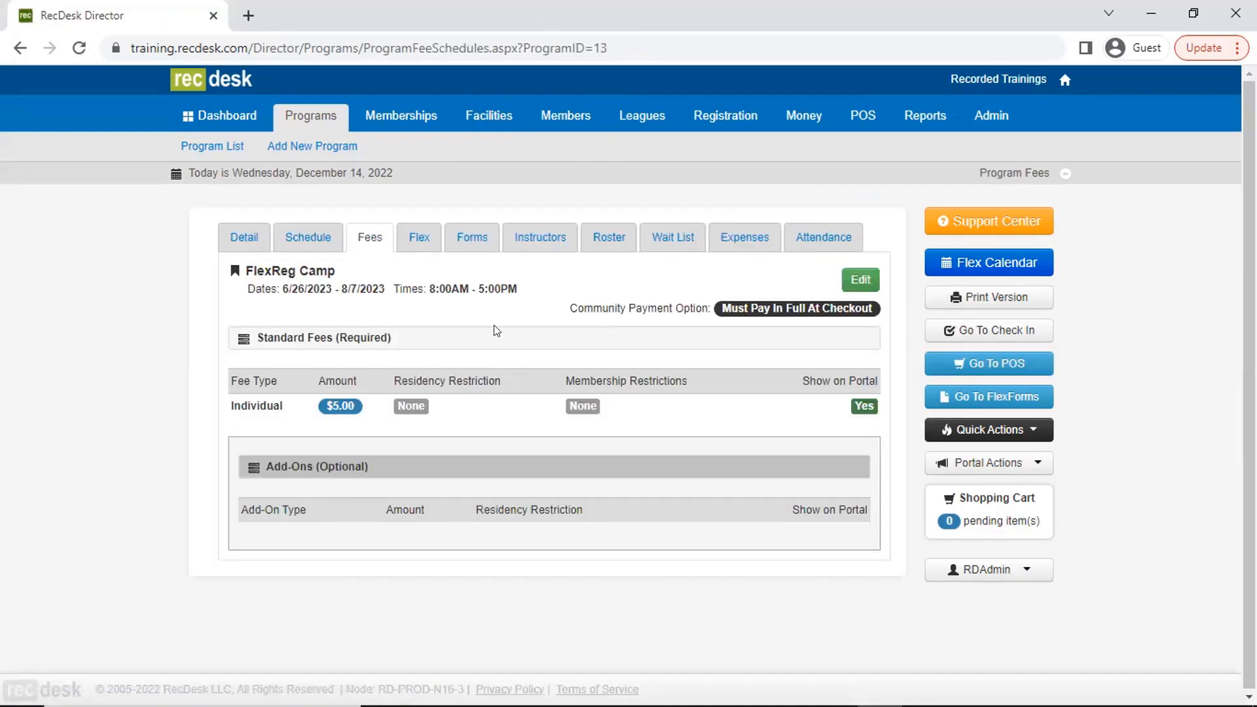
left_click(420, 238)
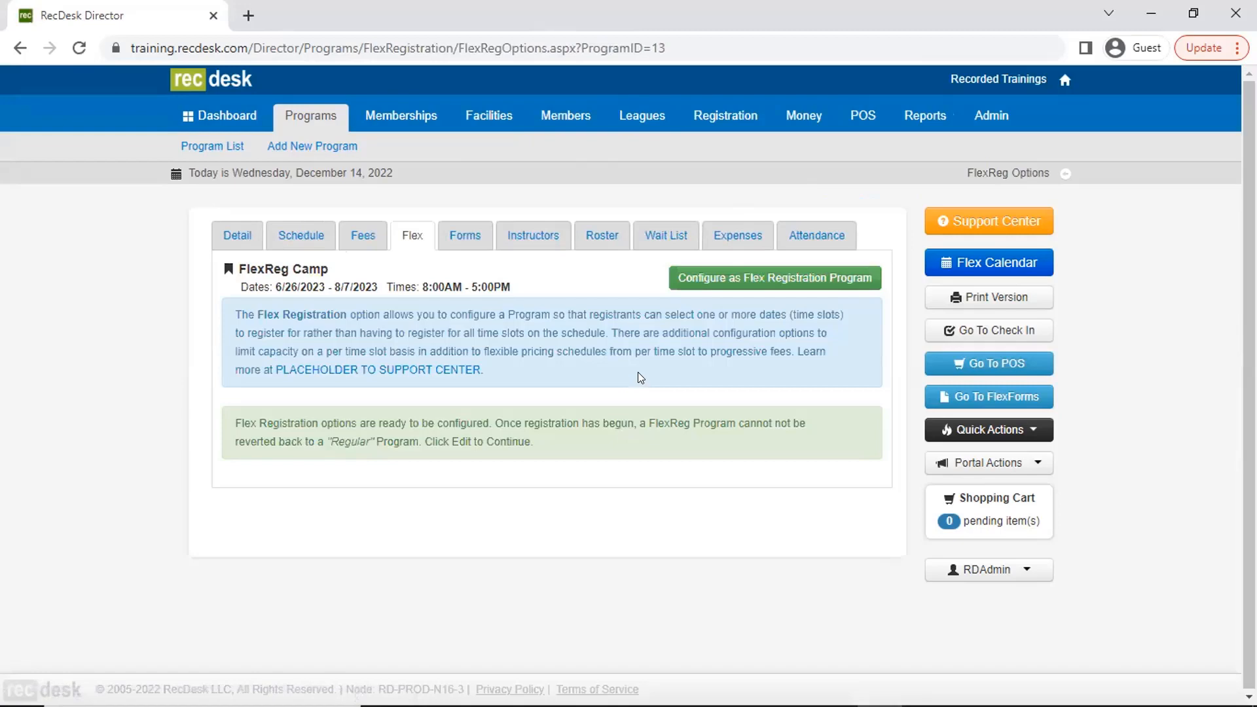
left_click(360, 248)
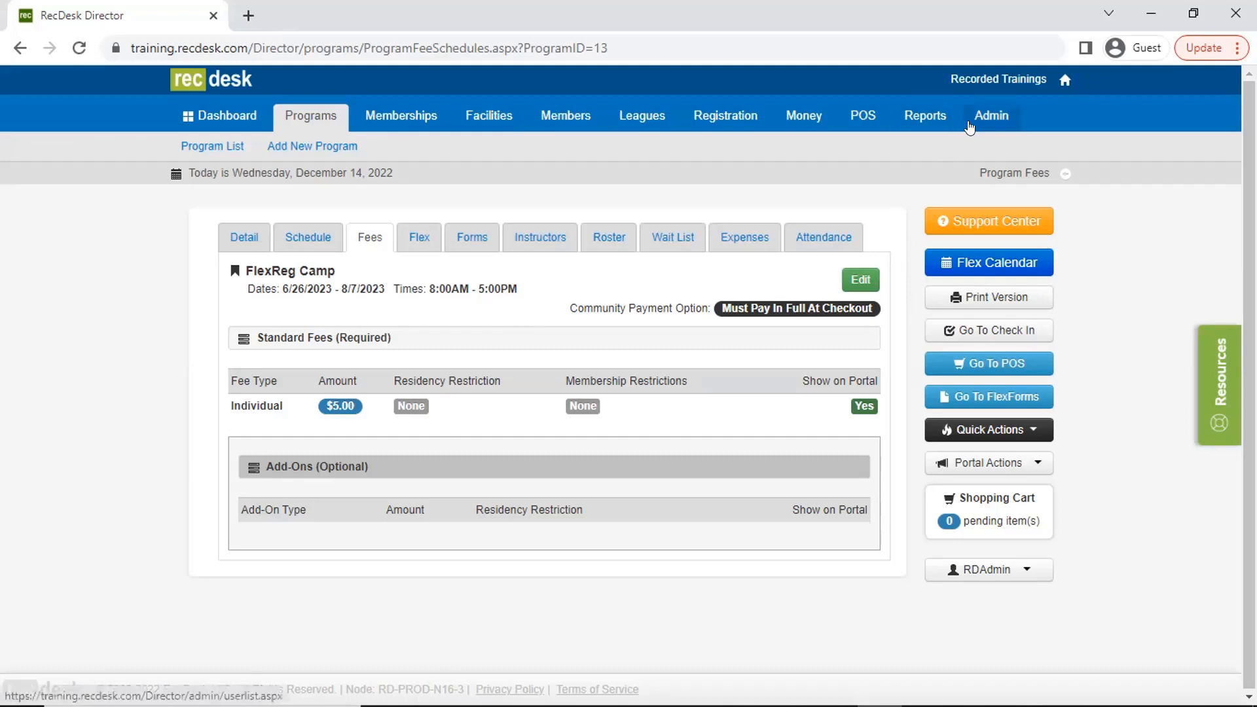
- Open the add-on fee types in the custom lists and add a type named Horse Trip
left_click(970, 127)
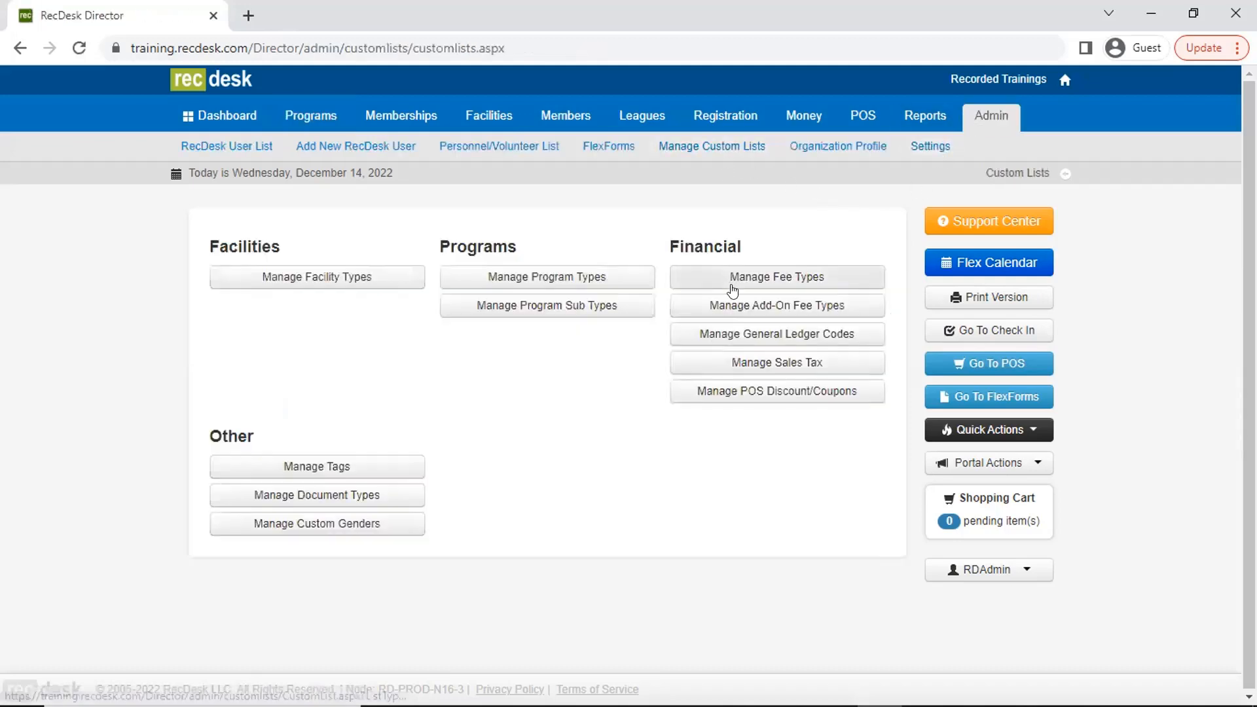
left_click(739, 302)
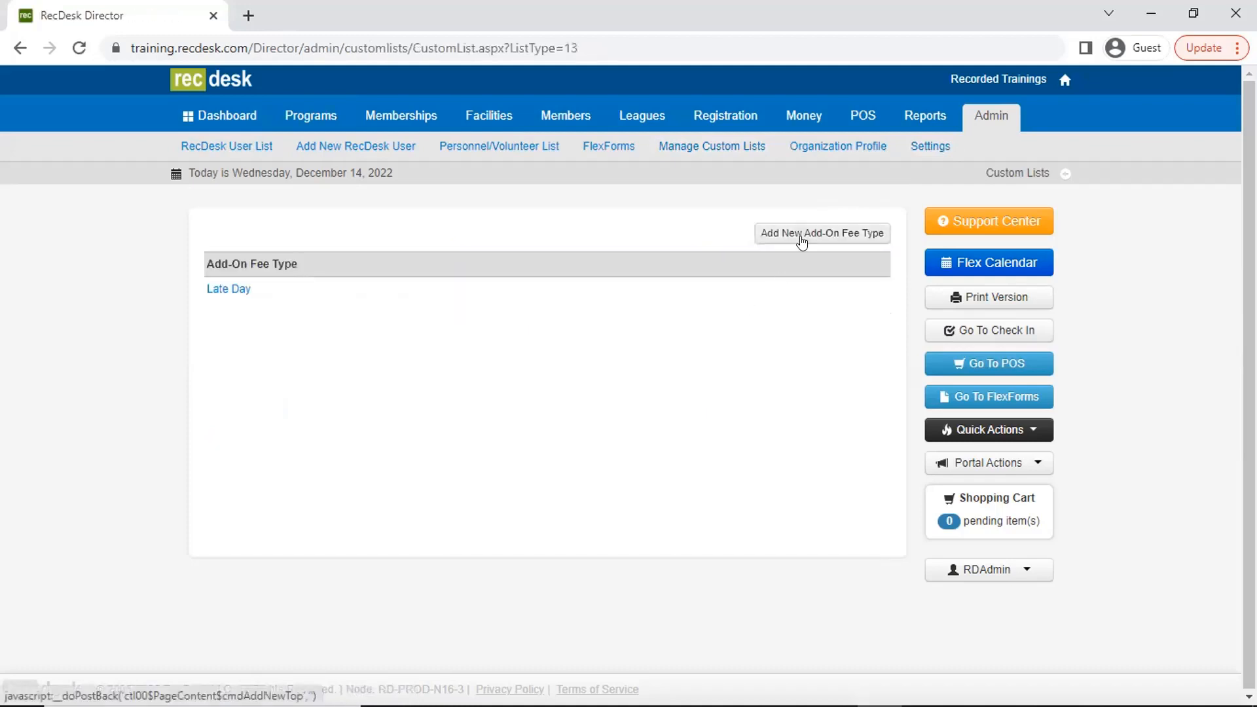
left_click(803, 237)
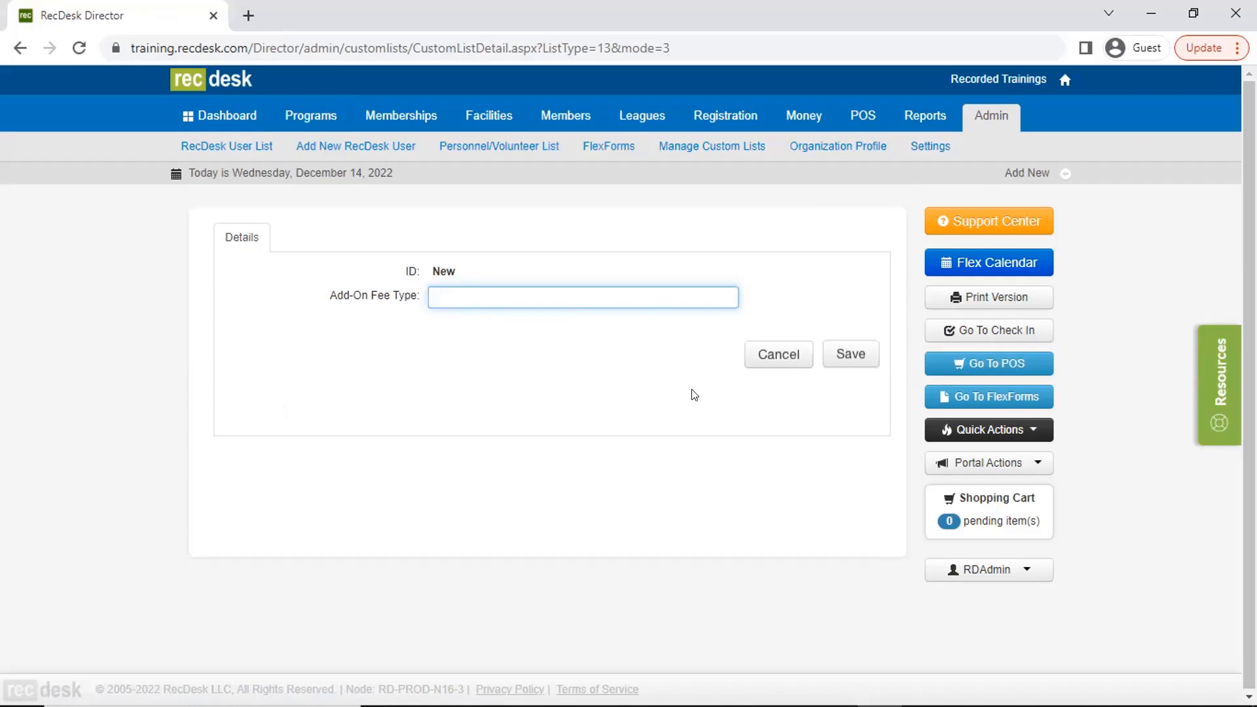
type("Horse Trip")
left_click(857, 353)
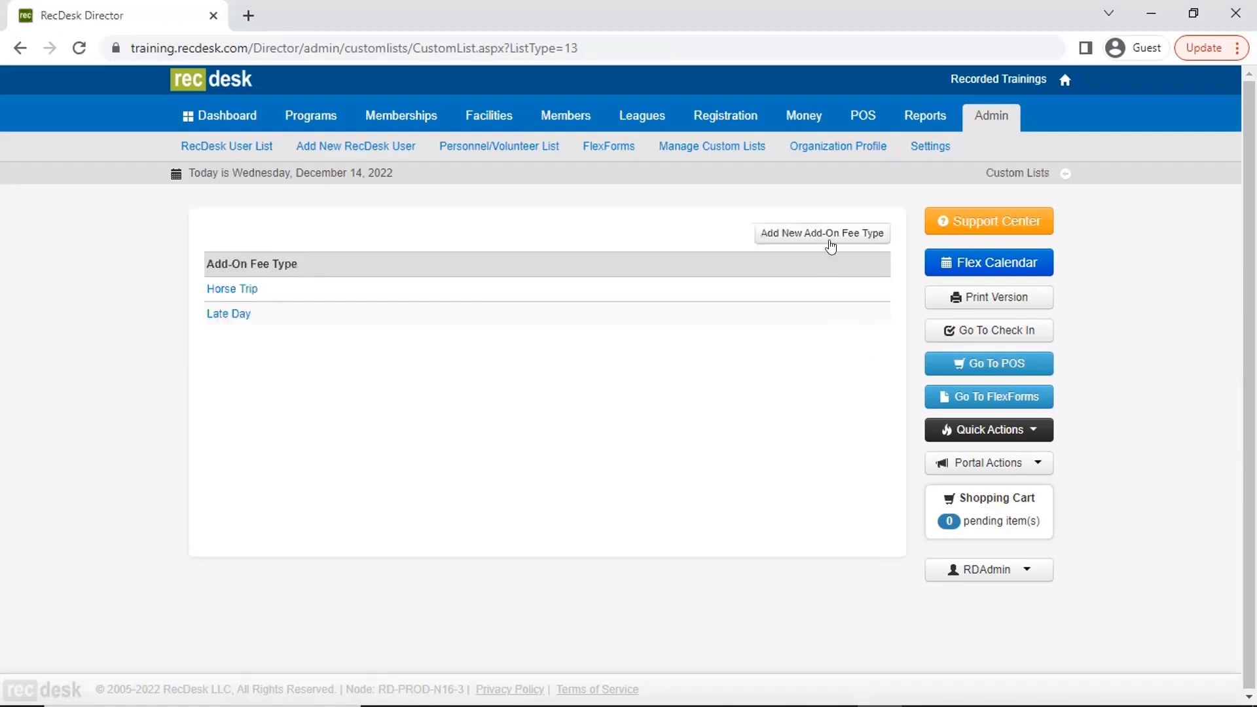
- Add and save another add-on fee type named Mall of America Trip
left_click(831, 246)
type("Mall of Am")
key("BackSpace")
key("BackSpace")
type("America Trip")
left_click(816, 359)
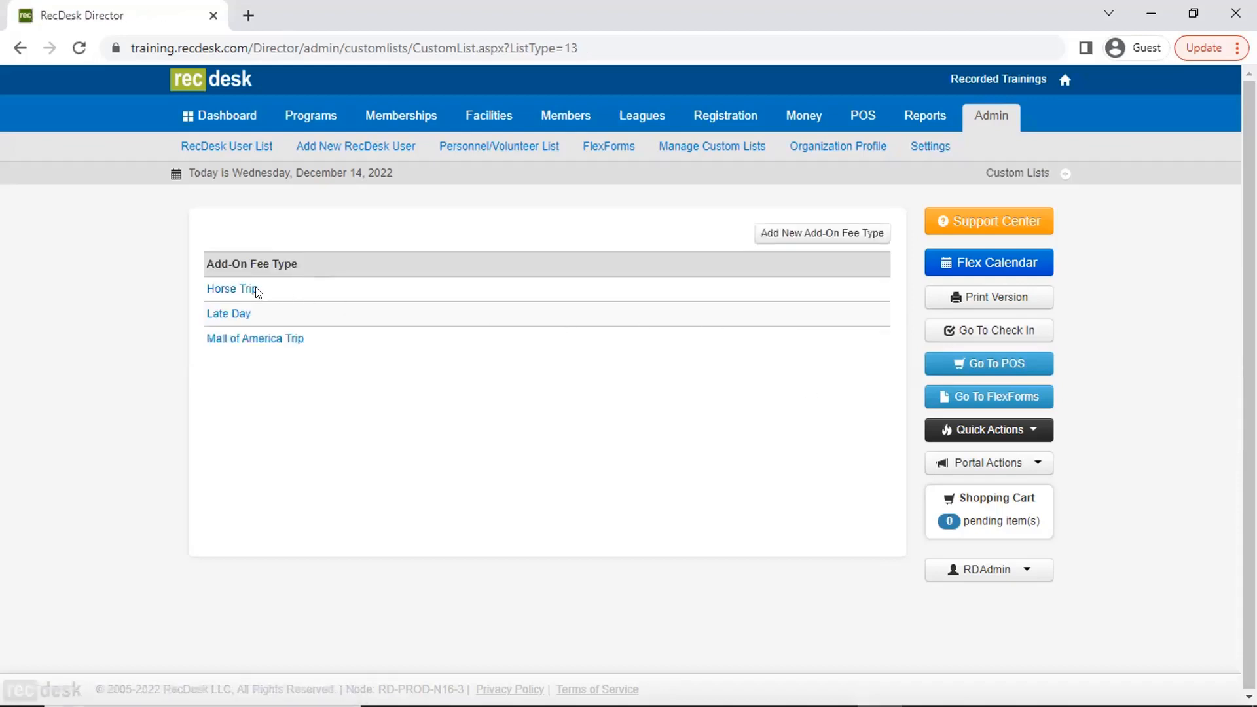
- Add and save an add-on fee type named Zoo Trip, then return to the program list
left_click(778, 239)
type("Zoo Trip")
left_click(859, 360)
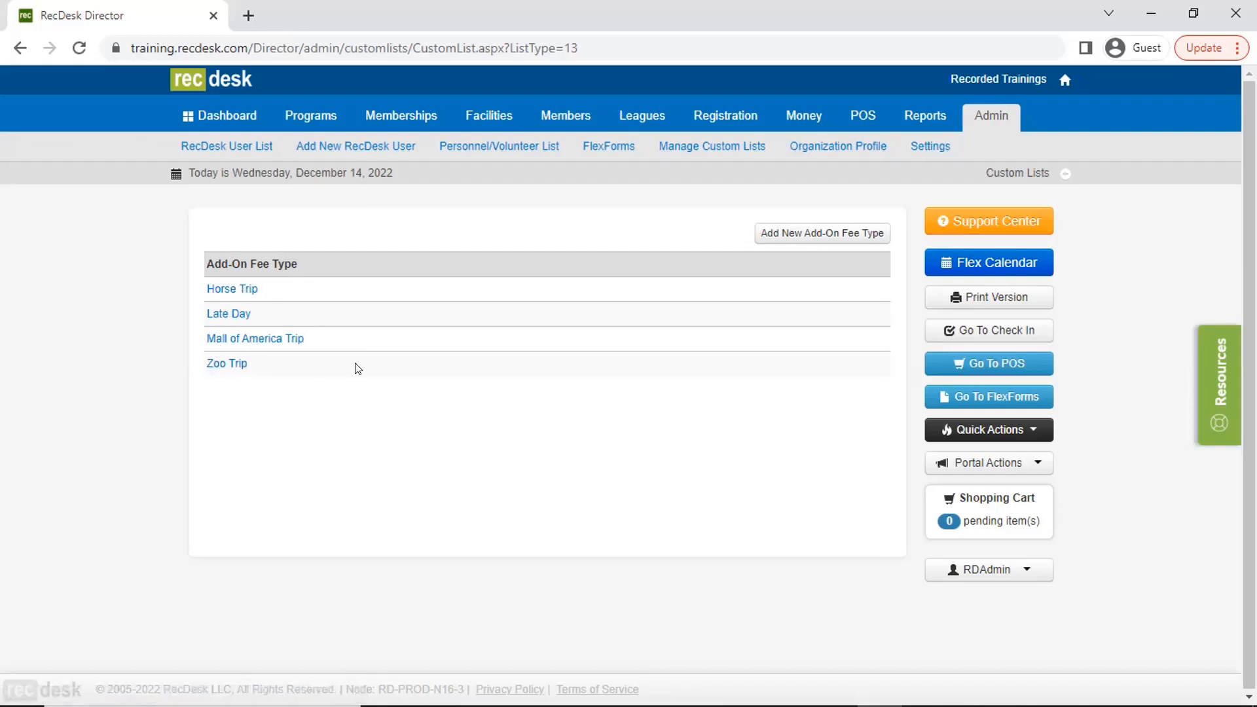
left_click(315, 128)
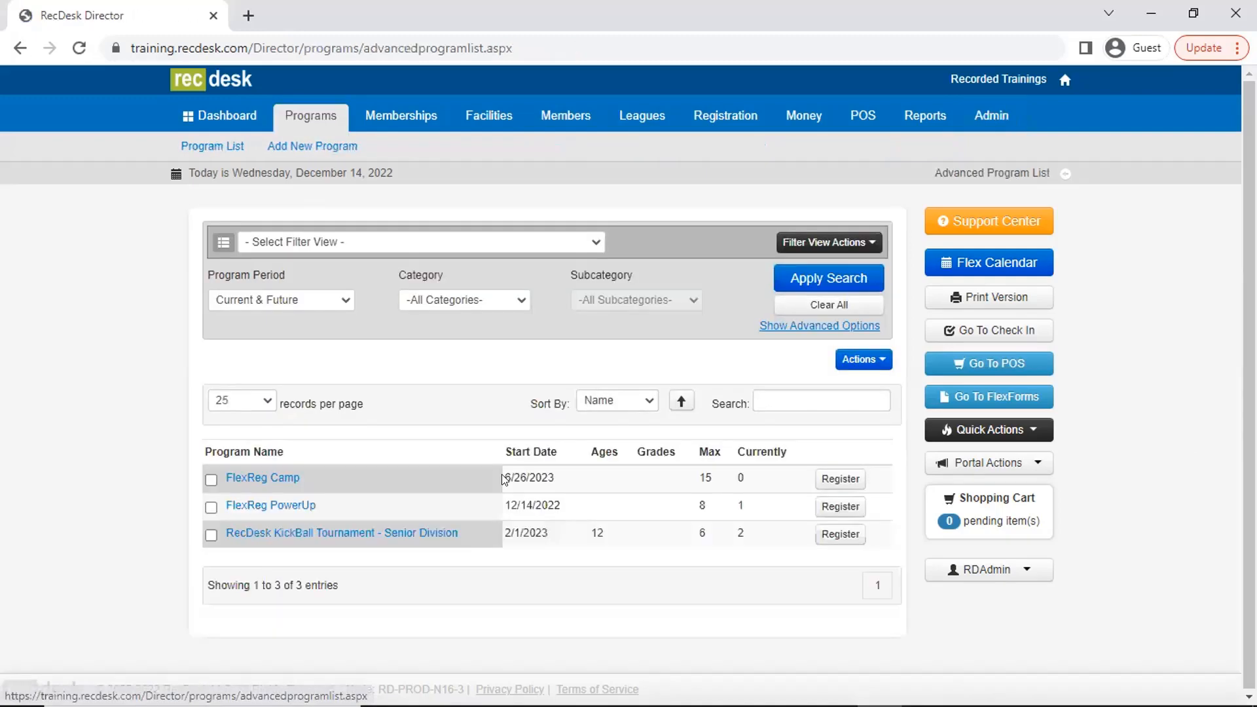
- Edit FlexReg Camp's fees and add a Horse Trip add-on with an amount of 75, shown on the portal
left_click(285, 483)
left_click(379, 237)
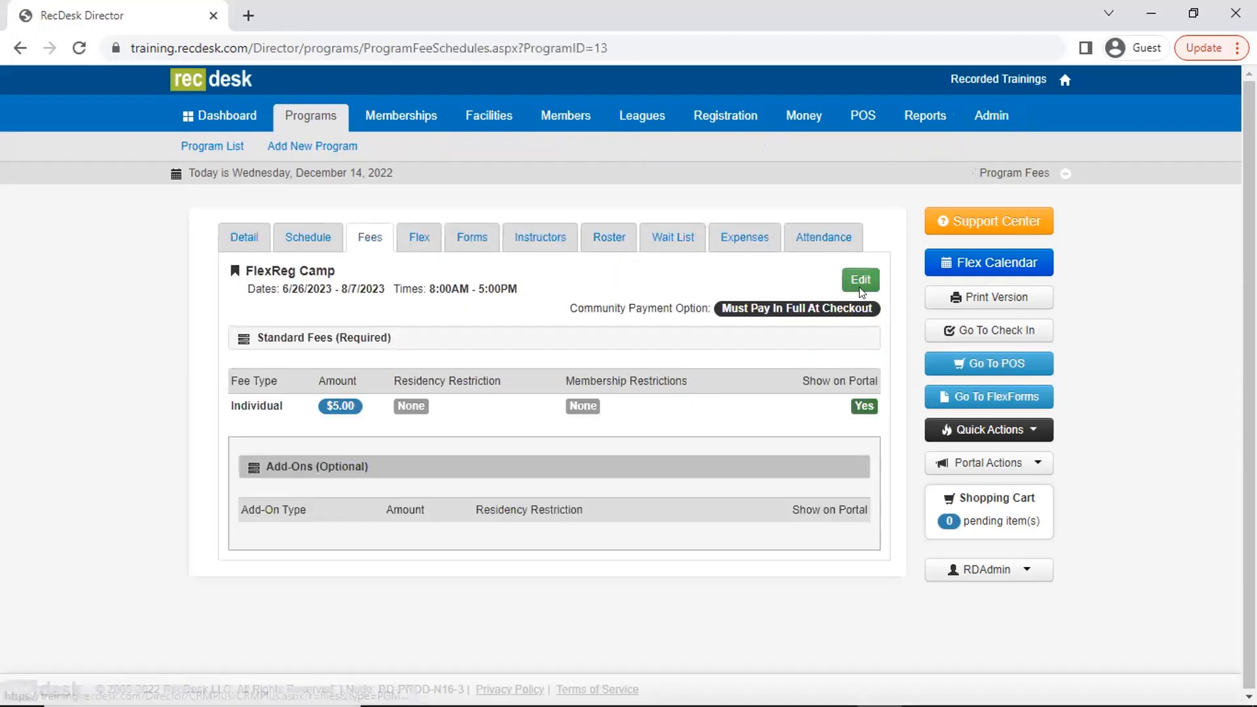
left_click(855, 281)
scroll(518, 501, "down", 5)
scroll(522, 506, "down", 1)
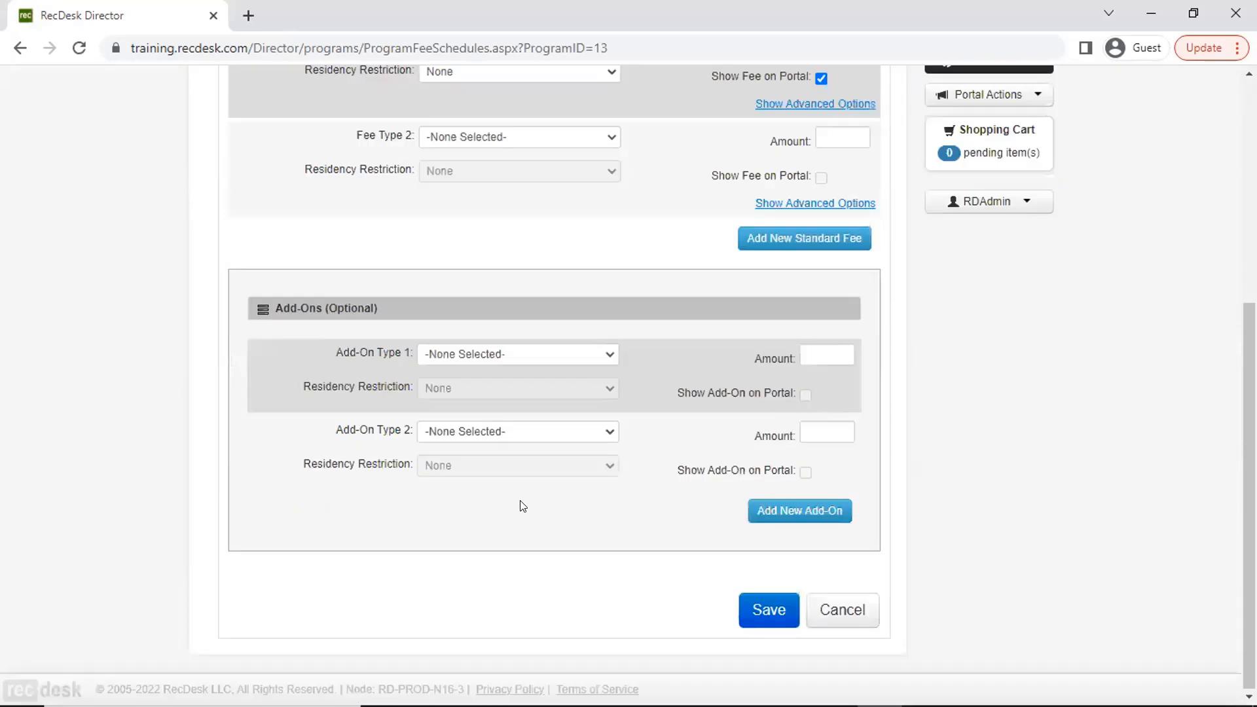
left_click(520, 353)
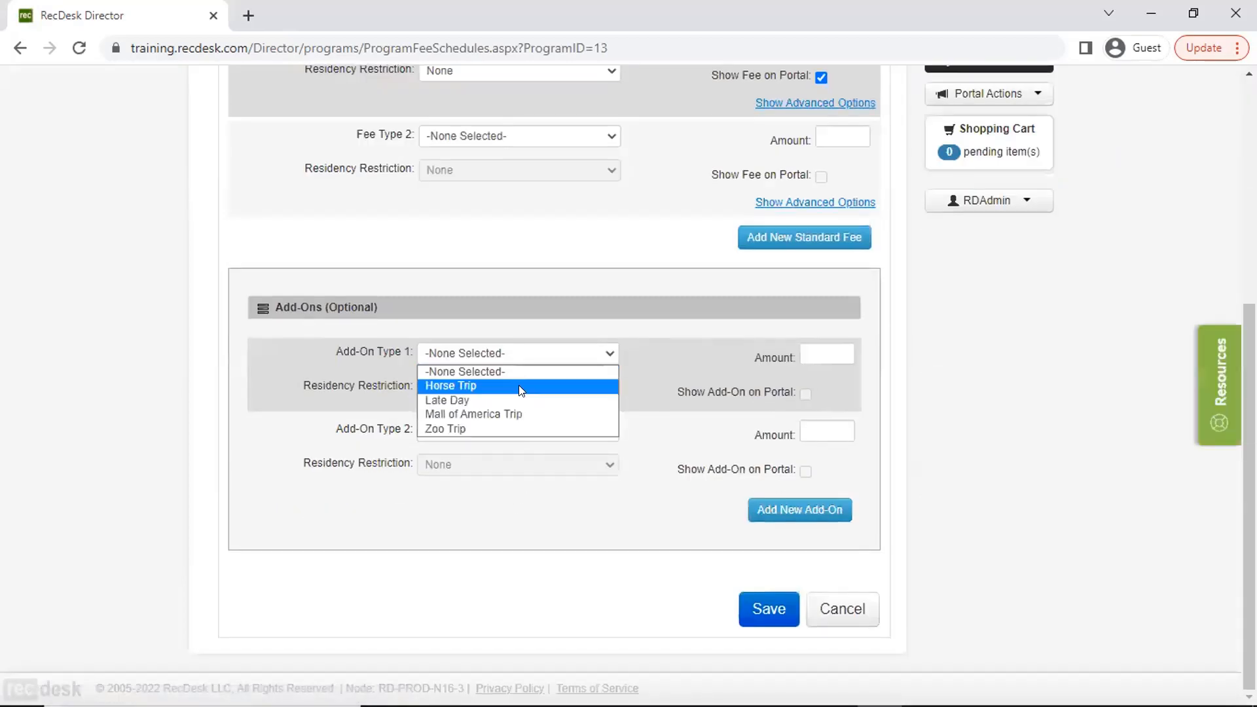
left_click(518, 385)
left_click(821, 353)
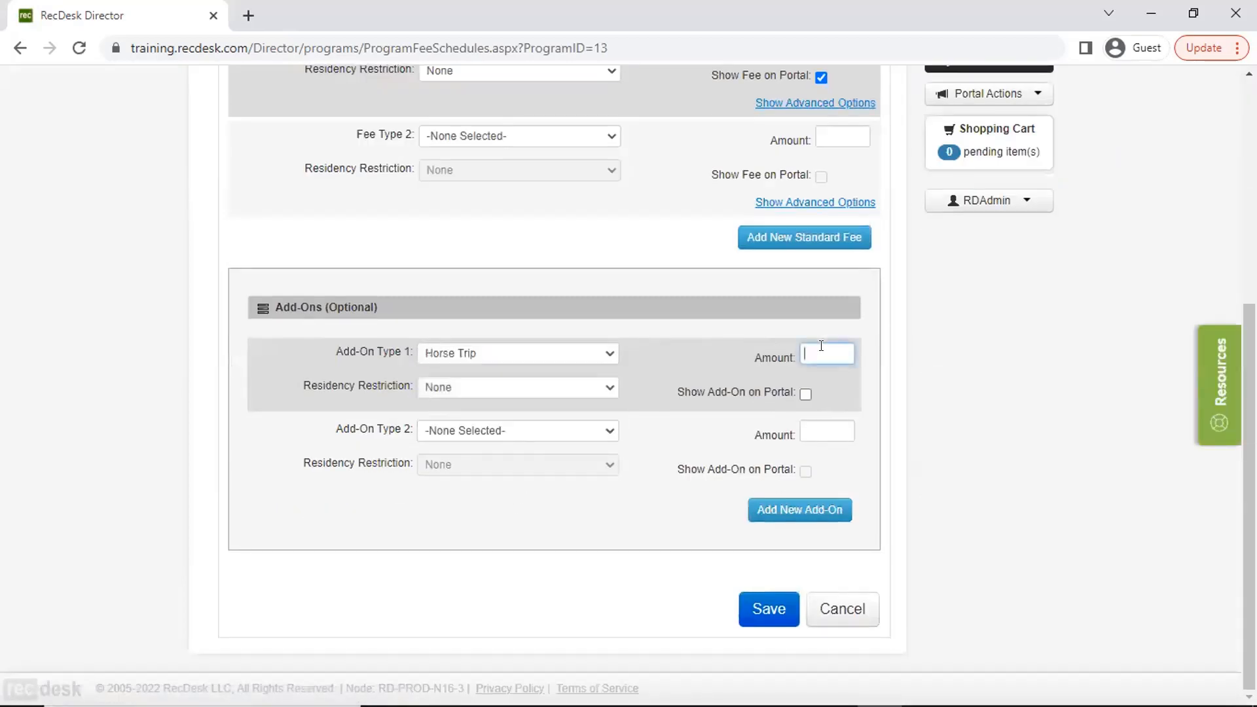
type("75")
left_click(806, 394)
- Set the second add-on to Mall of America Trip with an amount of 50, shown on the portal
left_click(569, 428)
left_click(534, 491)
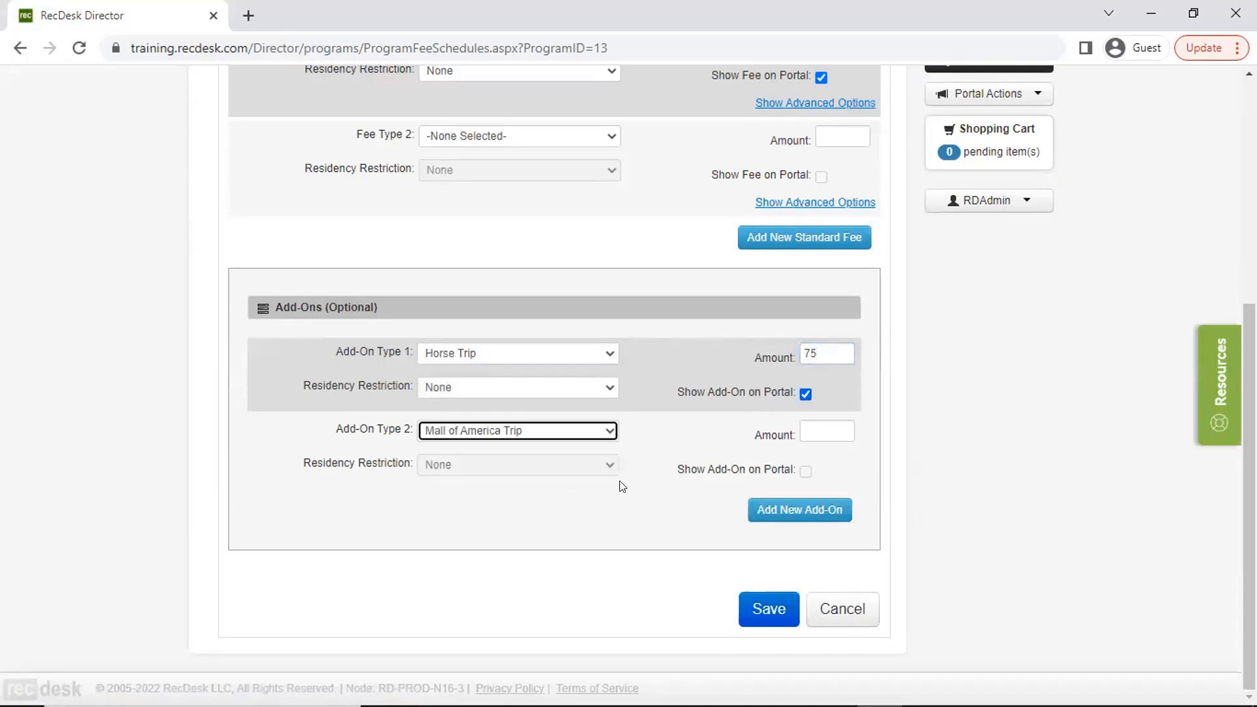
left_click(819, 423)
type("50")
left_click(805, 470)
- Add a third add-on for Zoo Trip with an amount of 30, shown on the portal, and save the fees
left_click(790, 516)
left_click(581, 509)
left_click(534, 580)
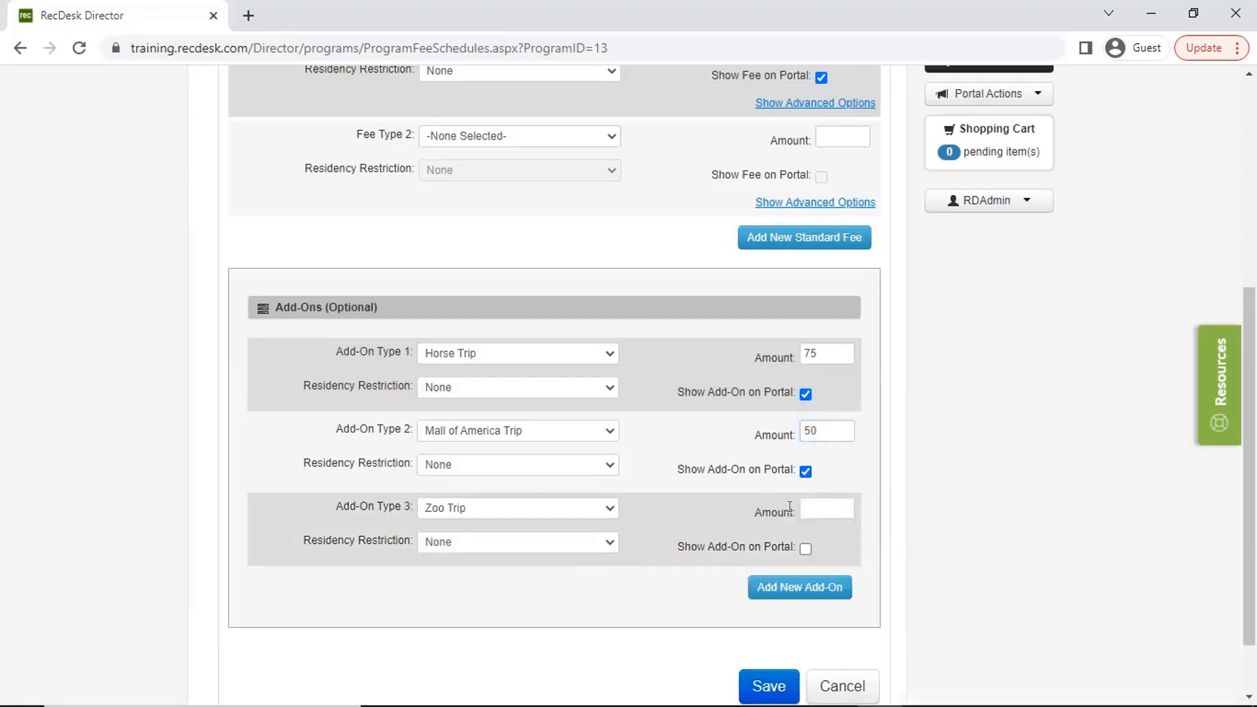
type("30")
left_click(806, 549)
left_click(764, 686)
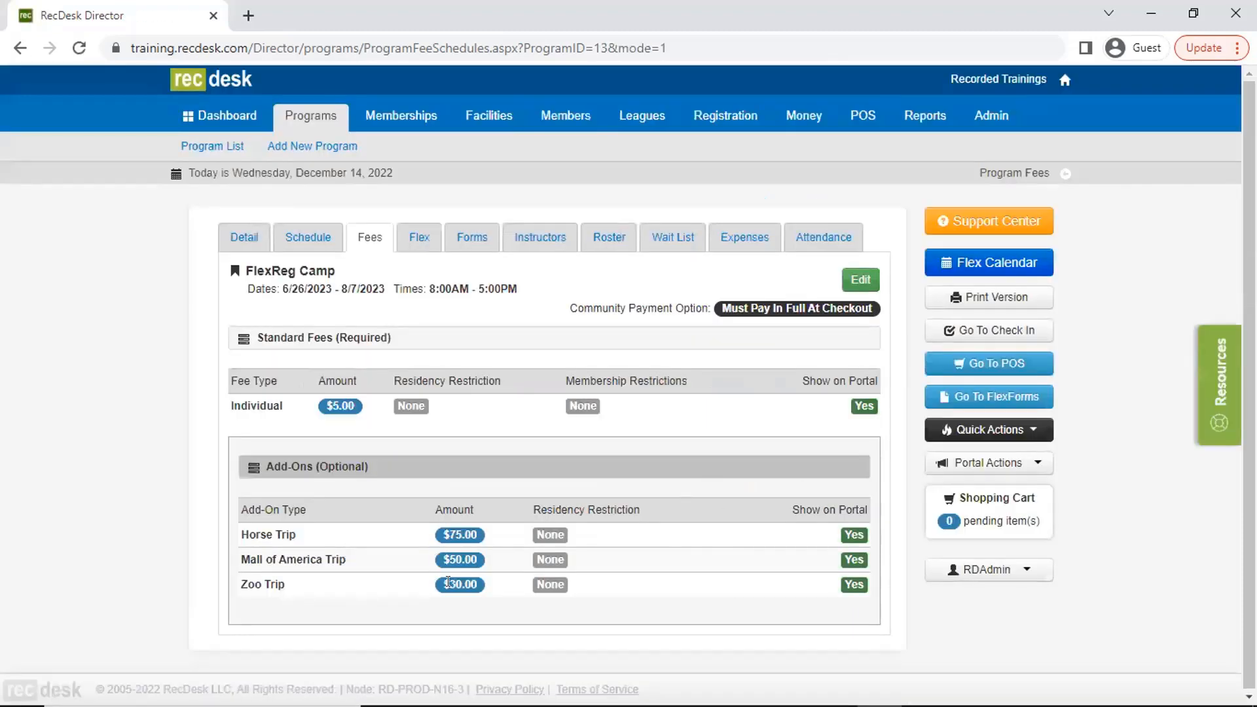
- Configure FlexReg Camp as a flex registration program with the add-on fee scheme set to PER TIME SLOT, and save
left_click(414, 240)
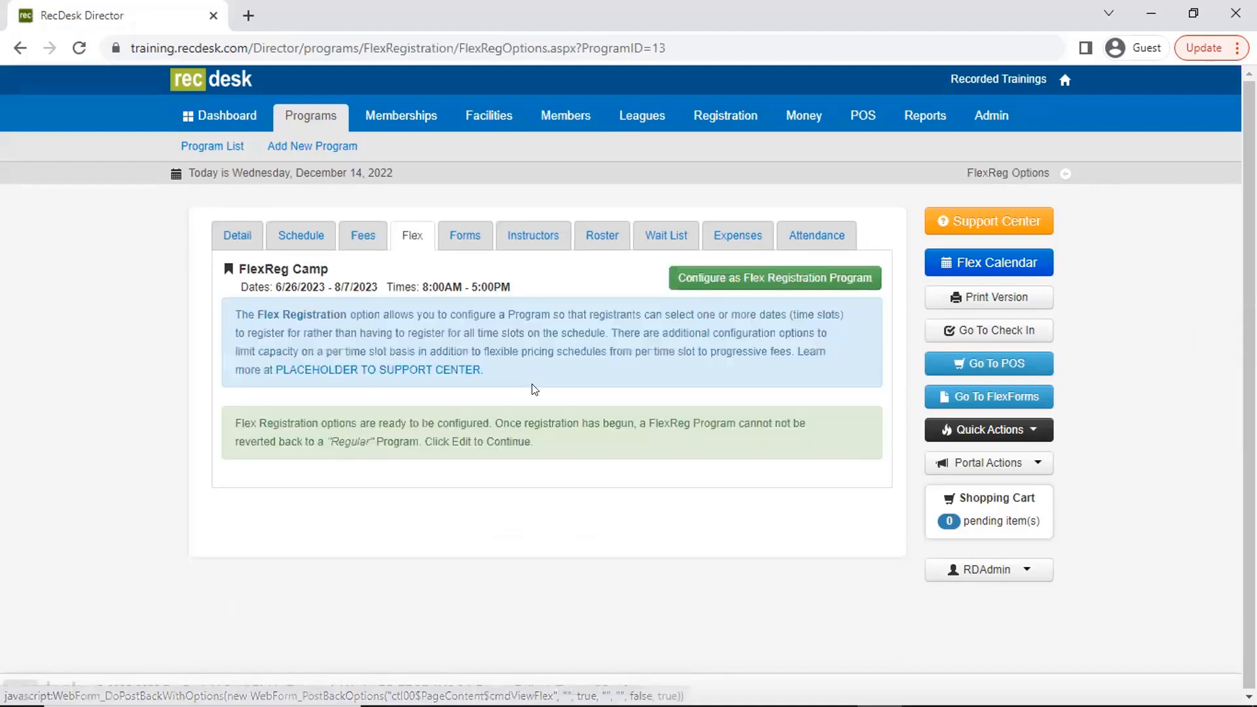
left_click(760, 276)
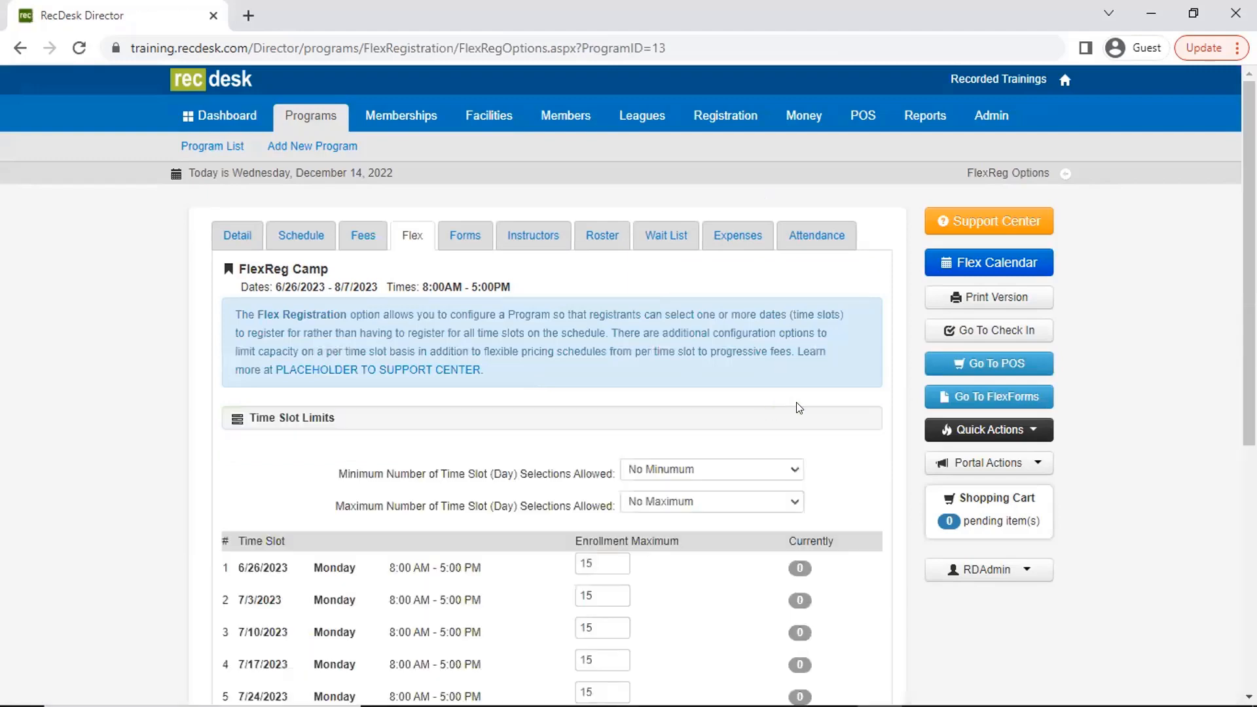
scroll(792, 403, "down", 4)
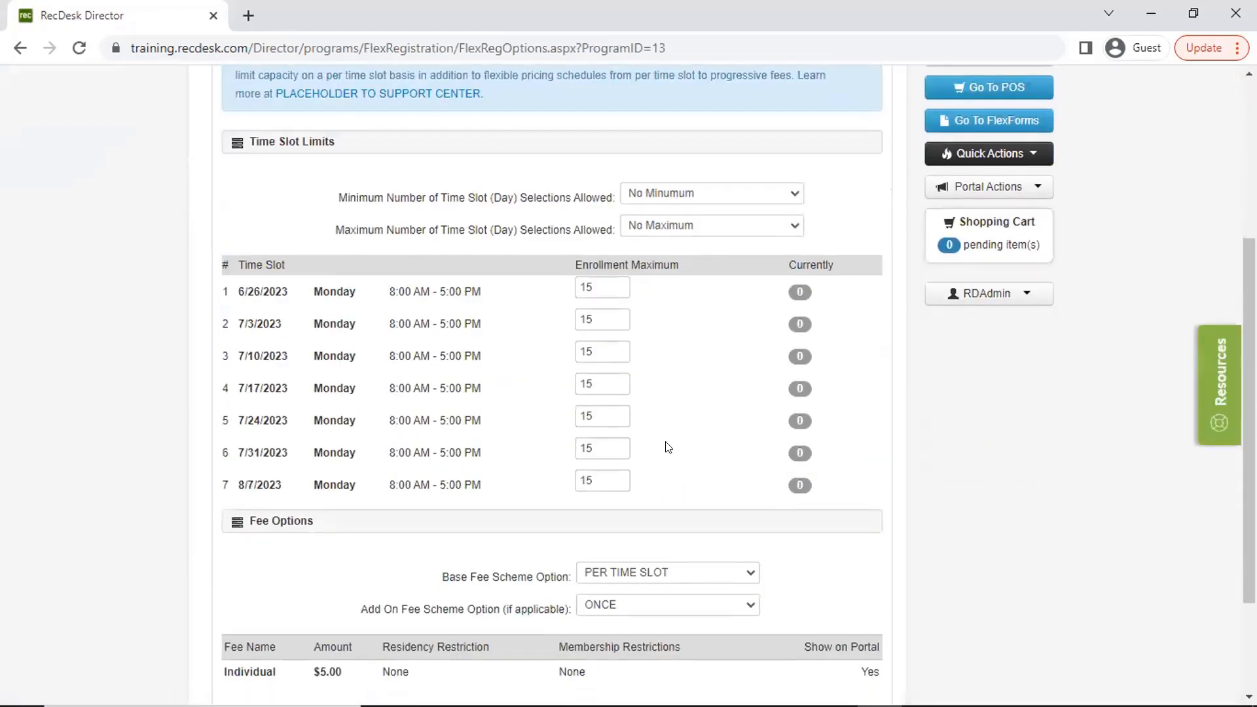
scroll(666, 439, "down", 2)
left_click(644, 453)
left_click(639, 486)
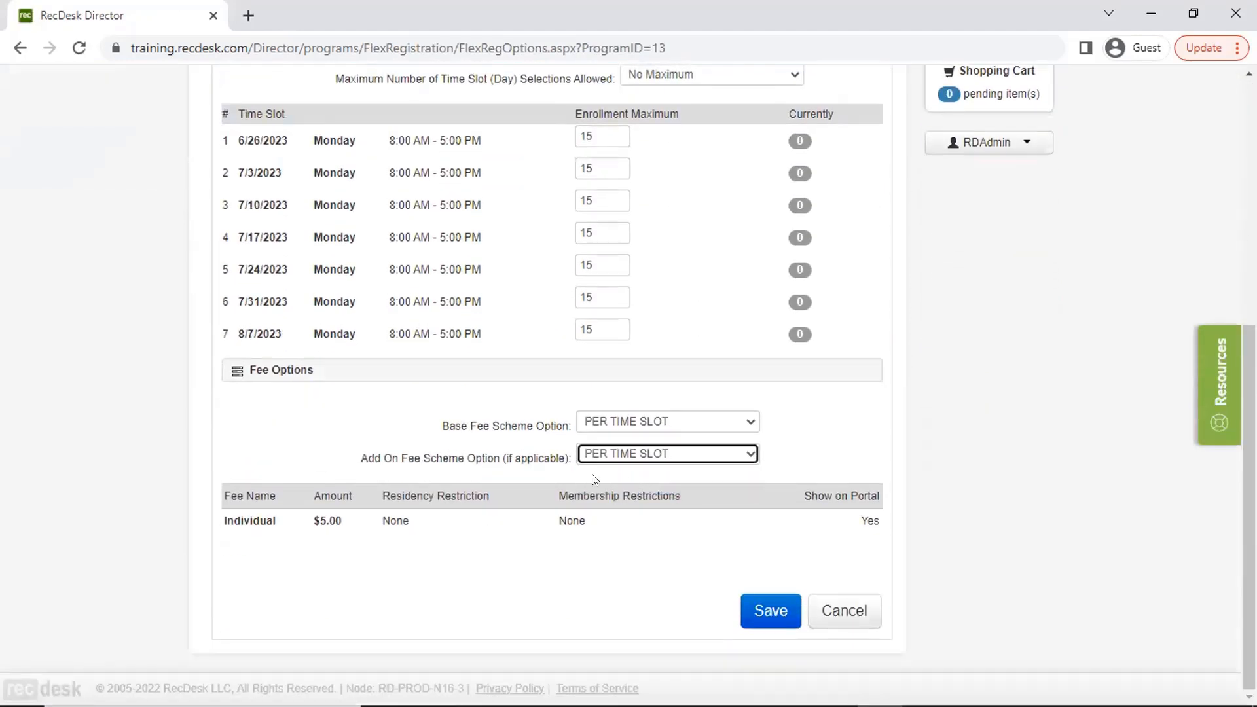
left_click(650, 420)
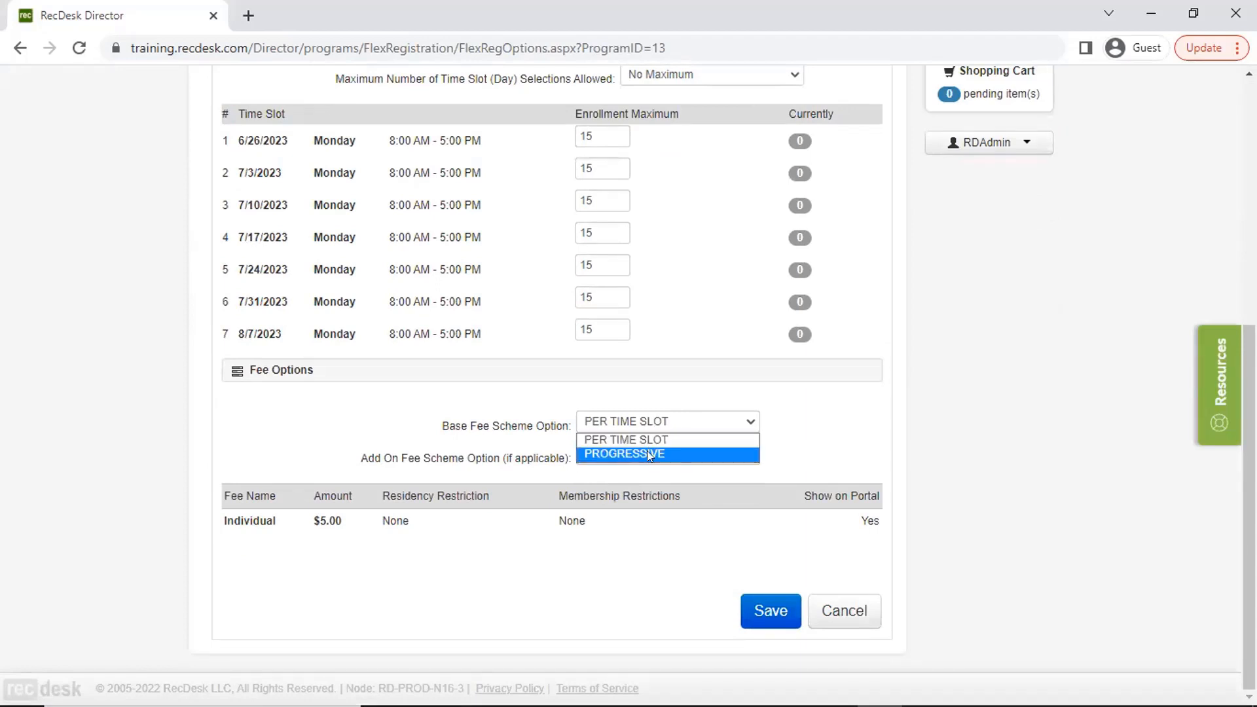
key("Escape")
left_click(762, 602)
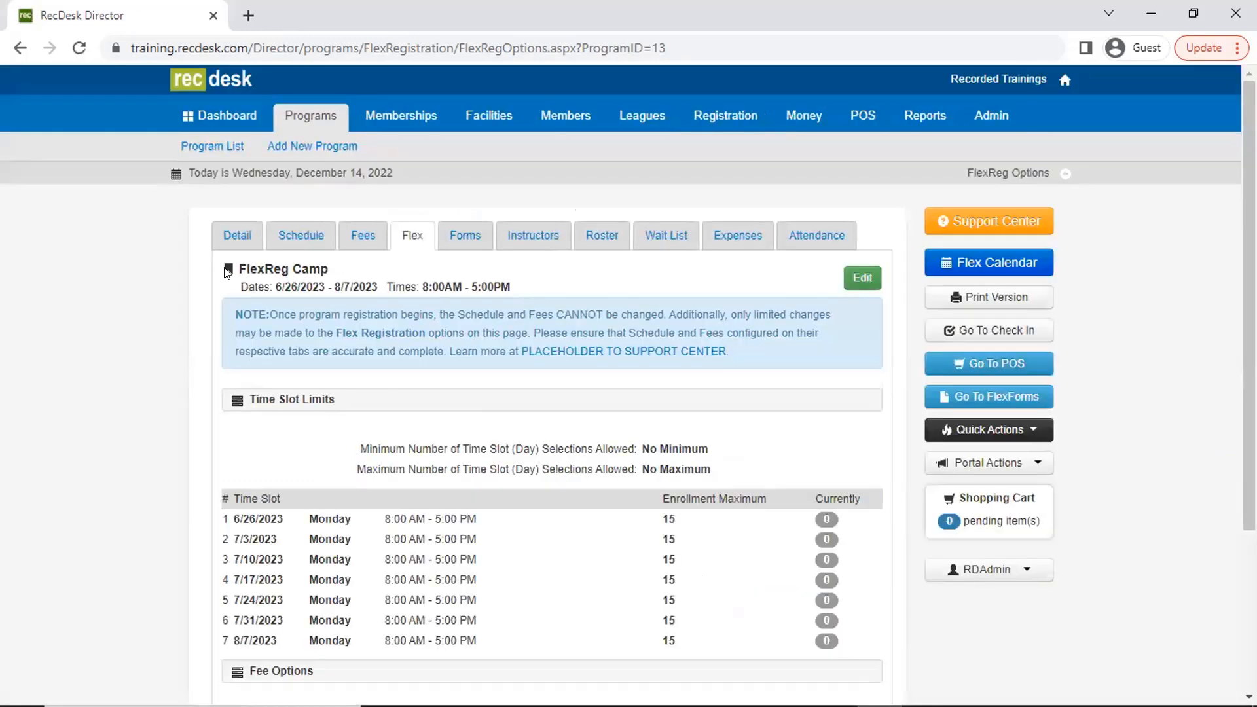
- Start a FlexReg Camp registration and try selecting the Horse Trip and Mall of America Trip add-ons
left_click(203, 144)
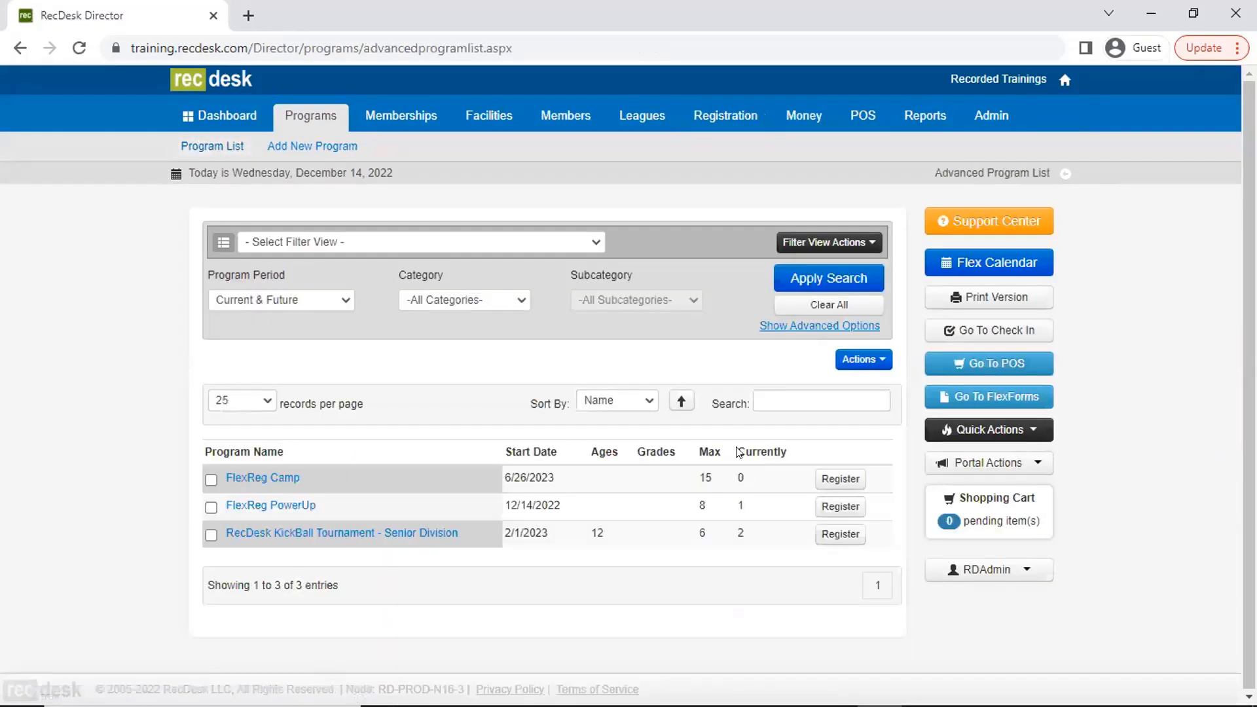
left_click(840, 479)
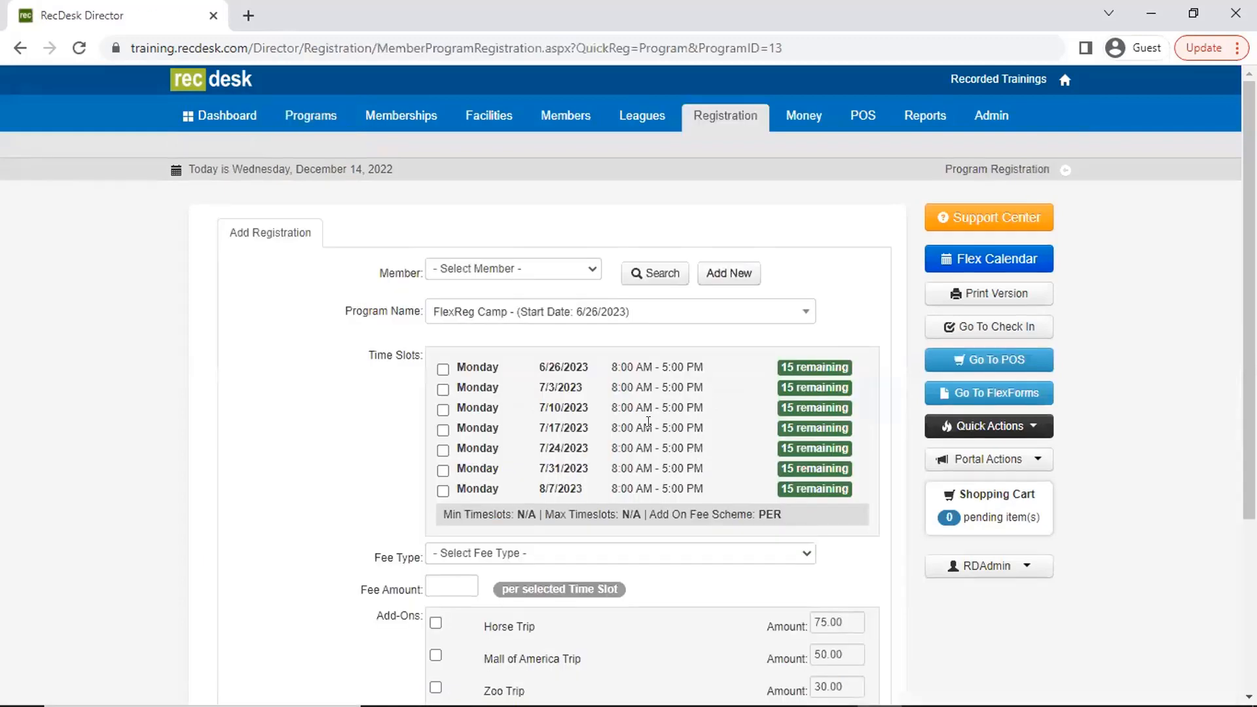
scroll(603, 399, "down", 4)
left_click(435, 373)
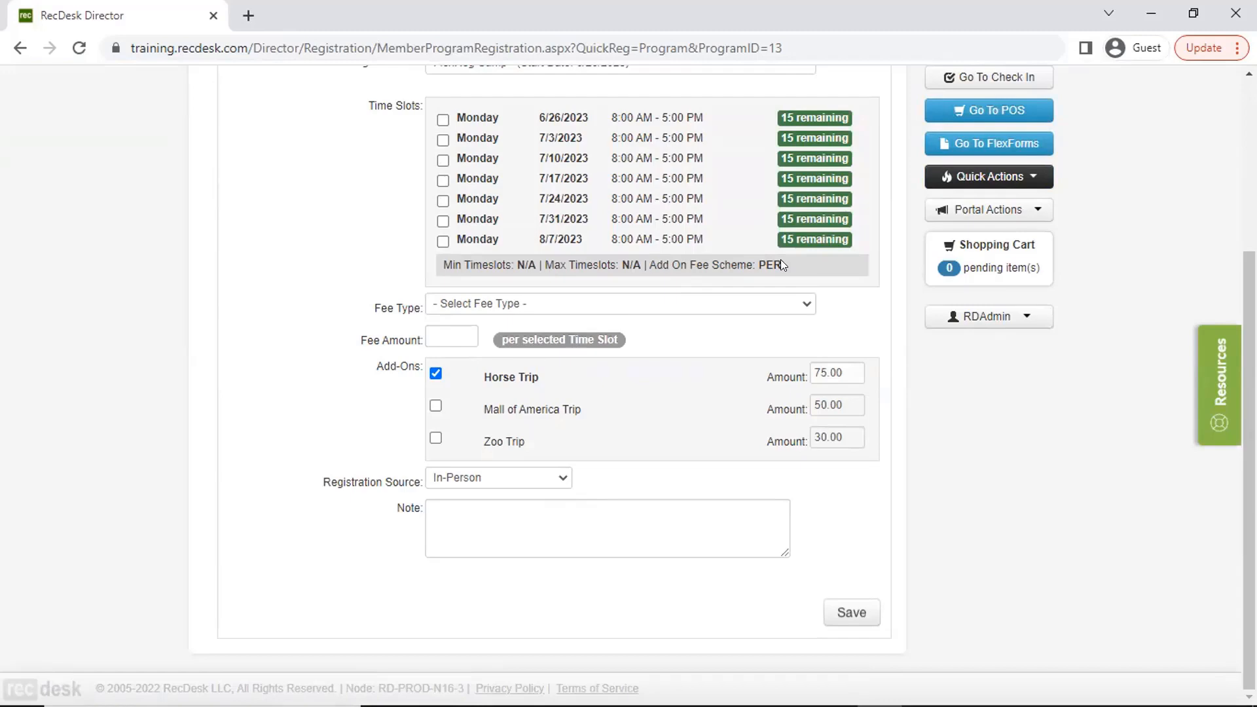
left_click(437, 407)
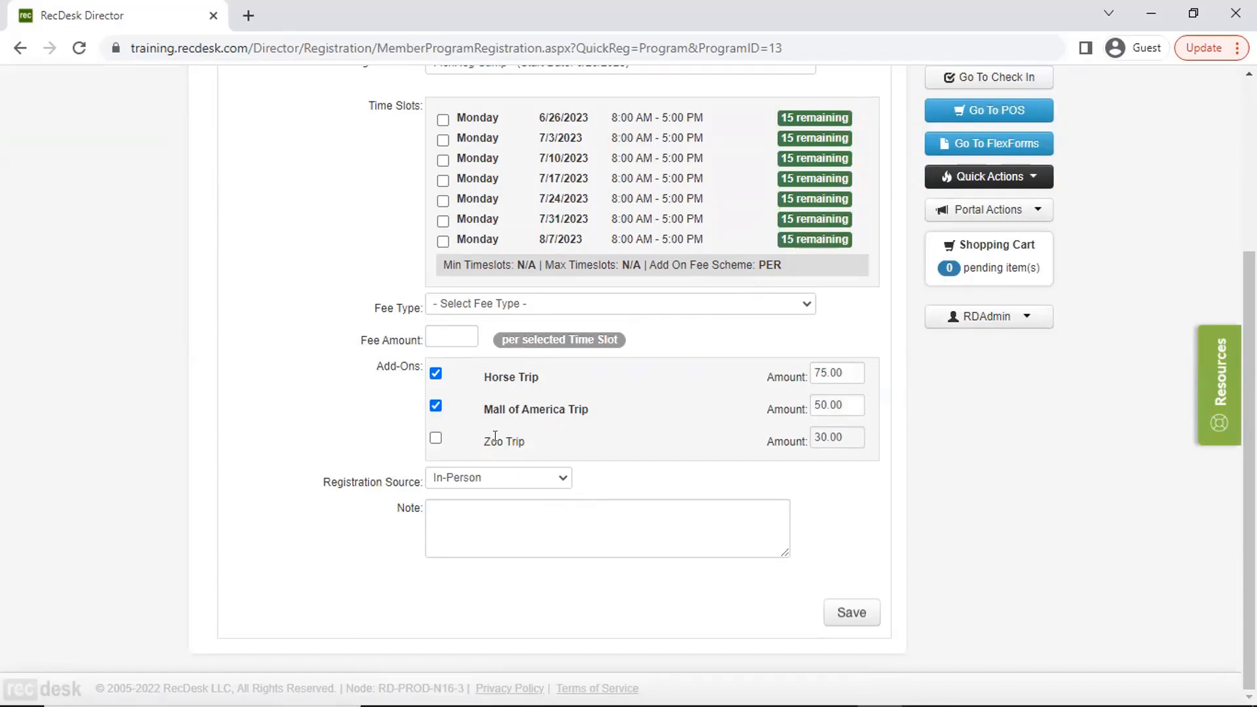
scroll(495, 437, "up", 4)
- Reopen FlexReg Camp's flex registration options, change the add-on fee scheme to ONCE, and save
left_click(311, 115)
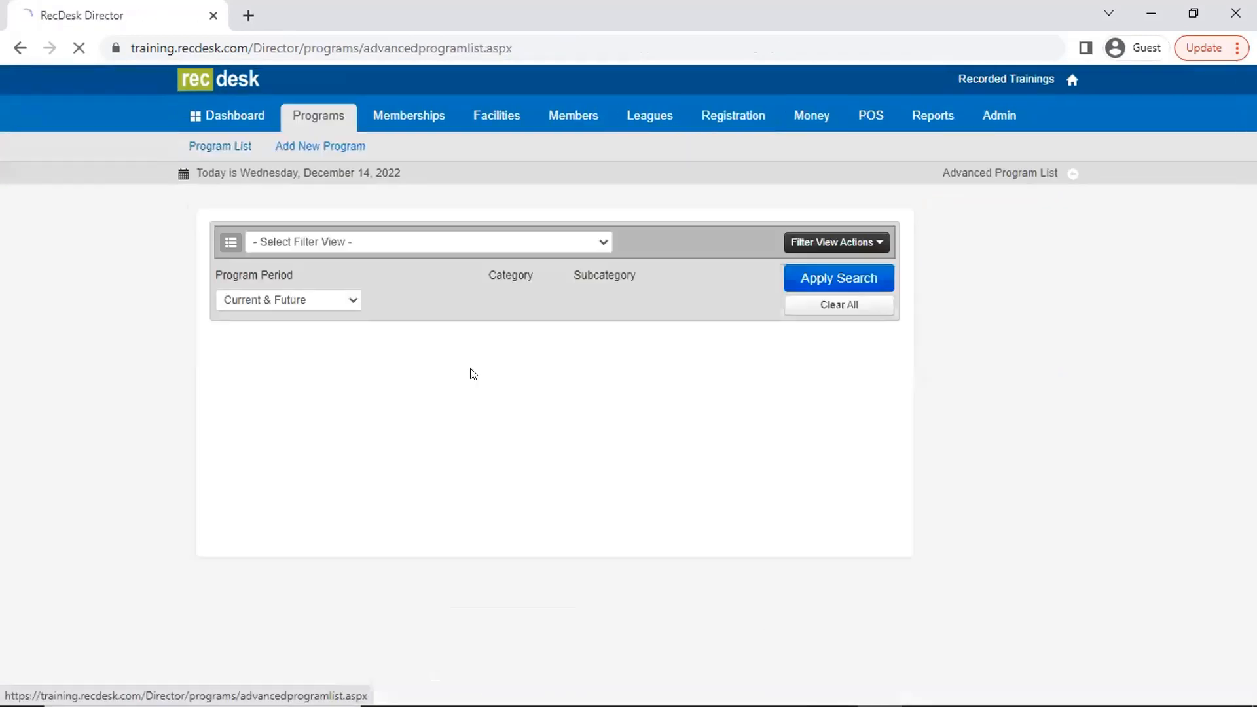
left_click(270, 476)
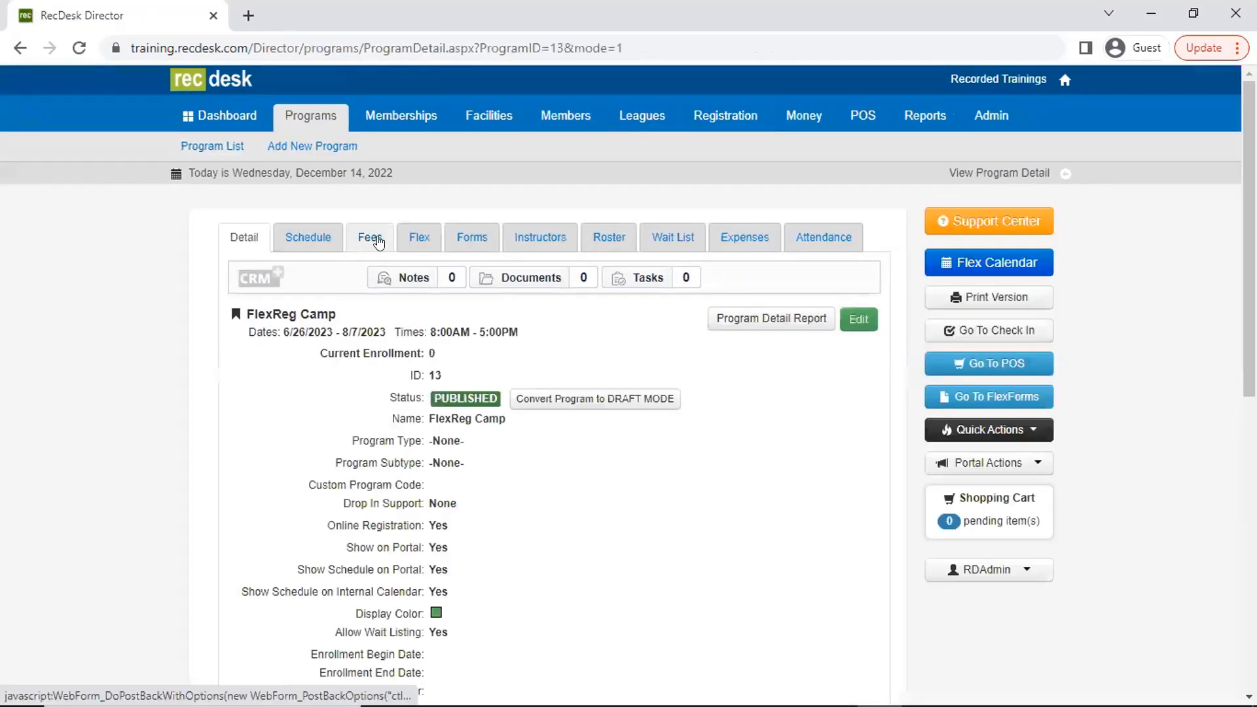
left_click(370, 237)
left_click(858, 282)
scroll(608, 497, "down", 4)
scroll(608, 496, "up", 4)
left_click(414, 237)
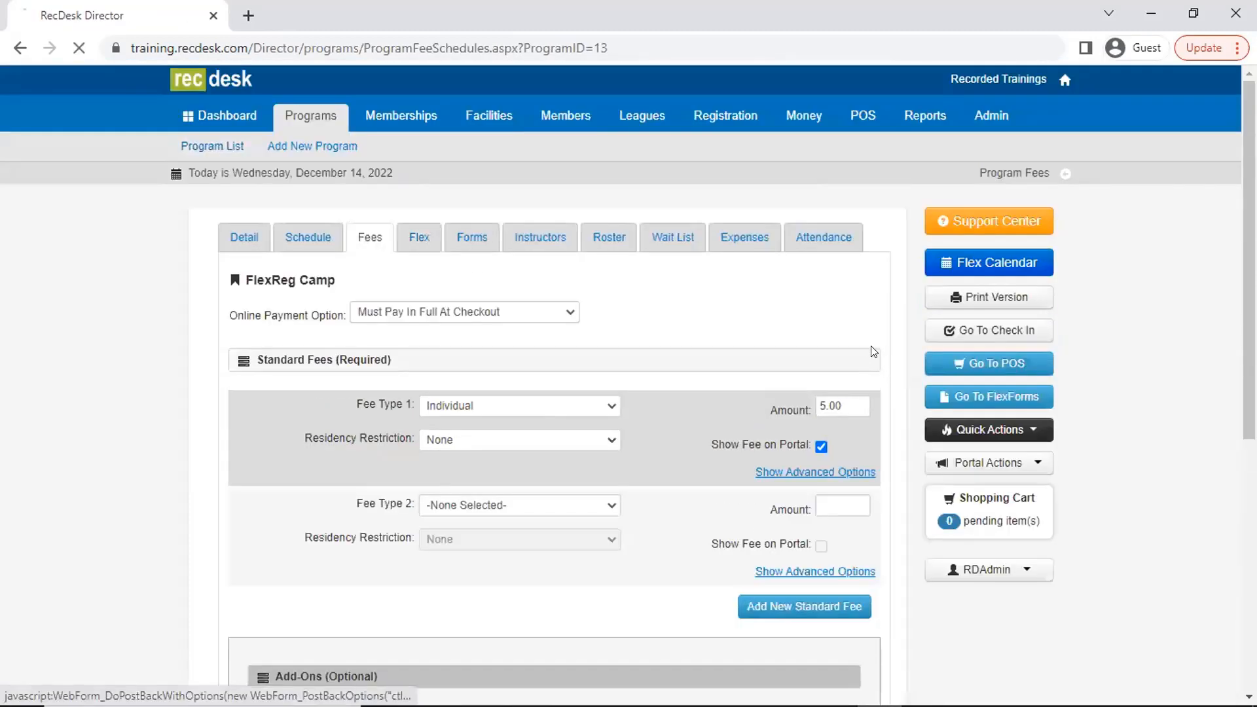
left_click(862, 280)
scroll(649, 481, "down", 5)
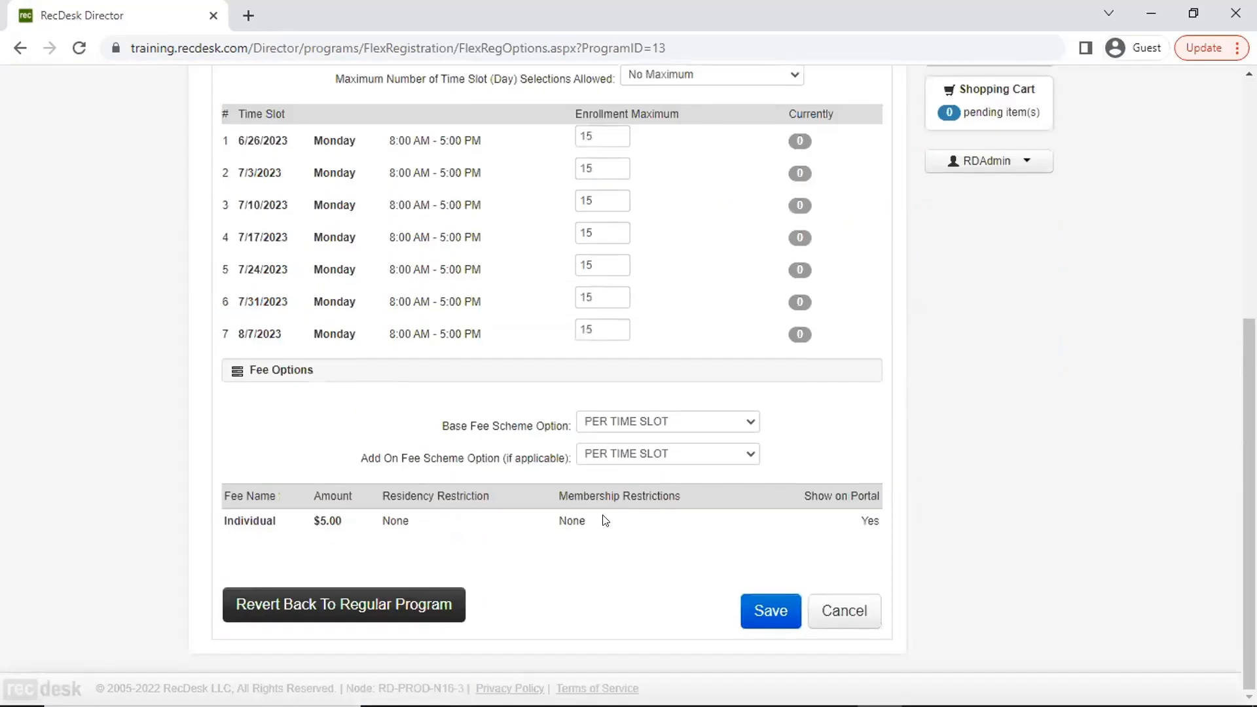
left_click(652, 467)
left_click(655, 474)
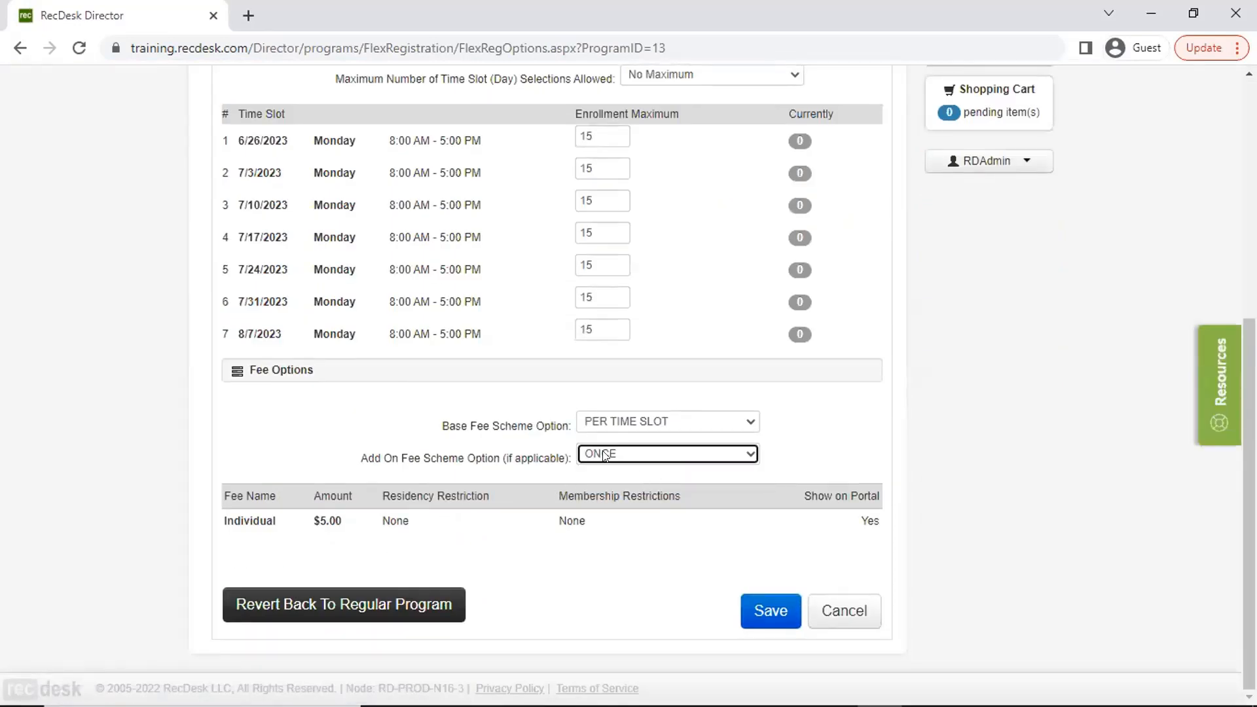
left_click(763, 602)
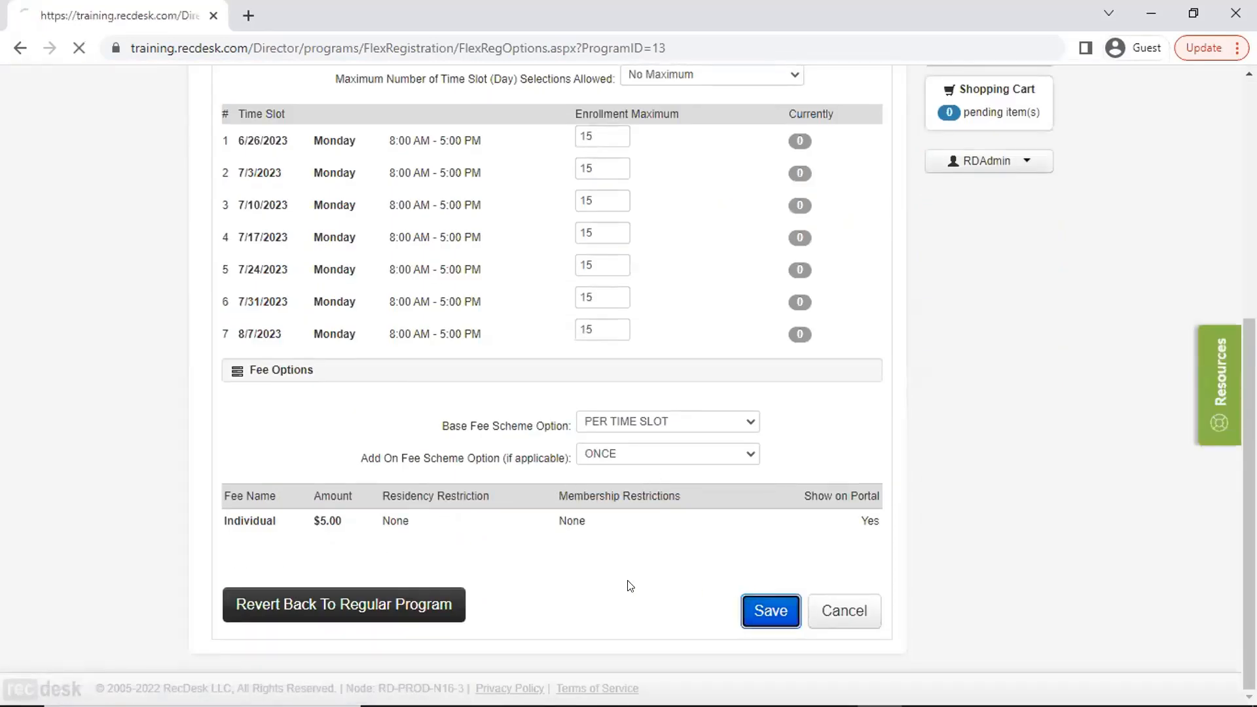
- Review FlexReg Camp's saved fee scheme options together with its standard and add-on fees
scroll(635, 581, "down", 4)
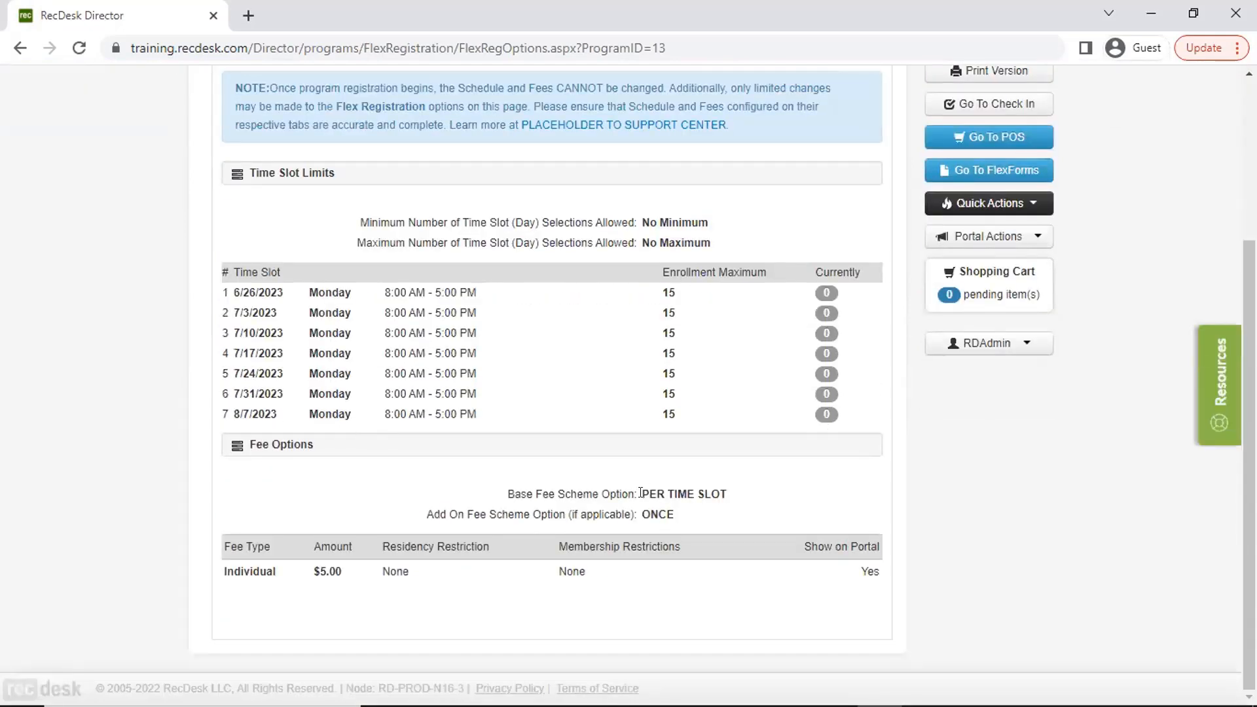
scroll(641, 494, "up", 3)
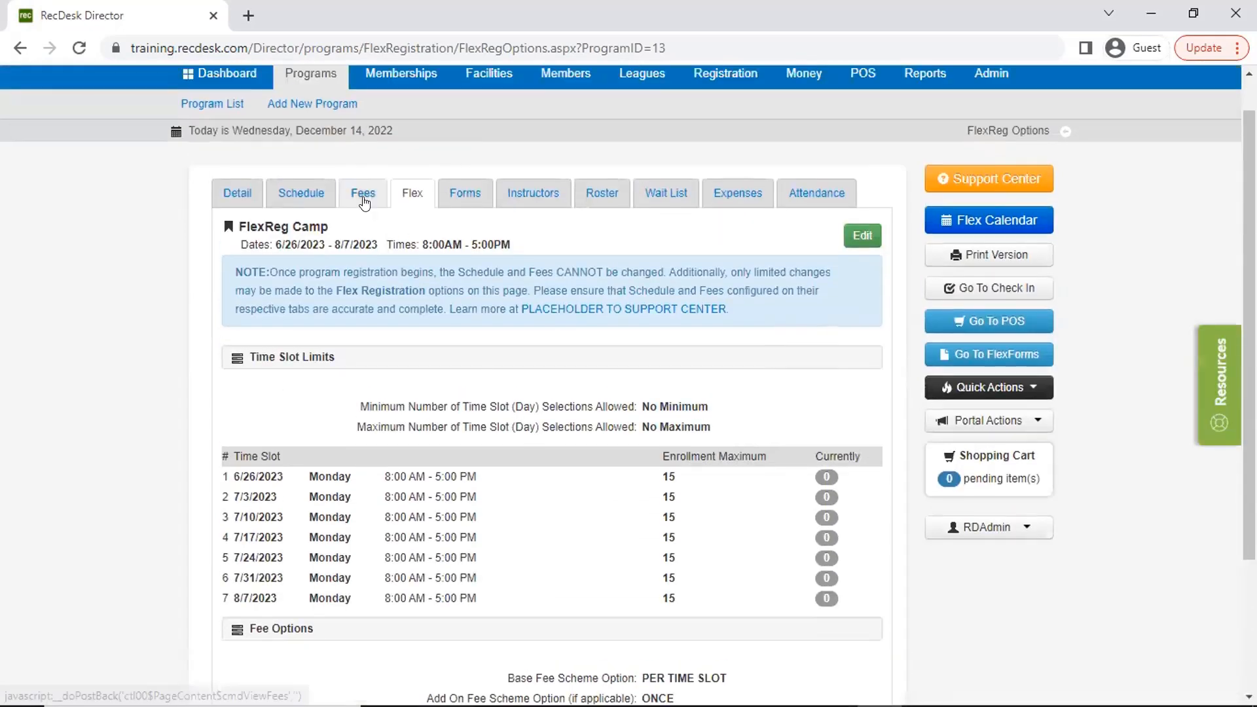
left_click(364, 193)
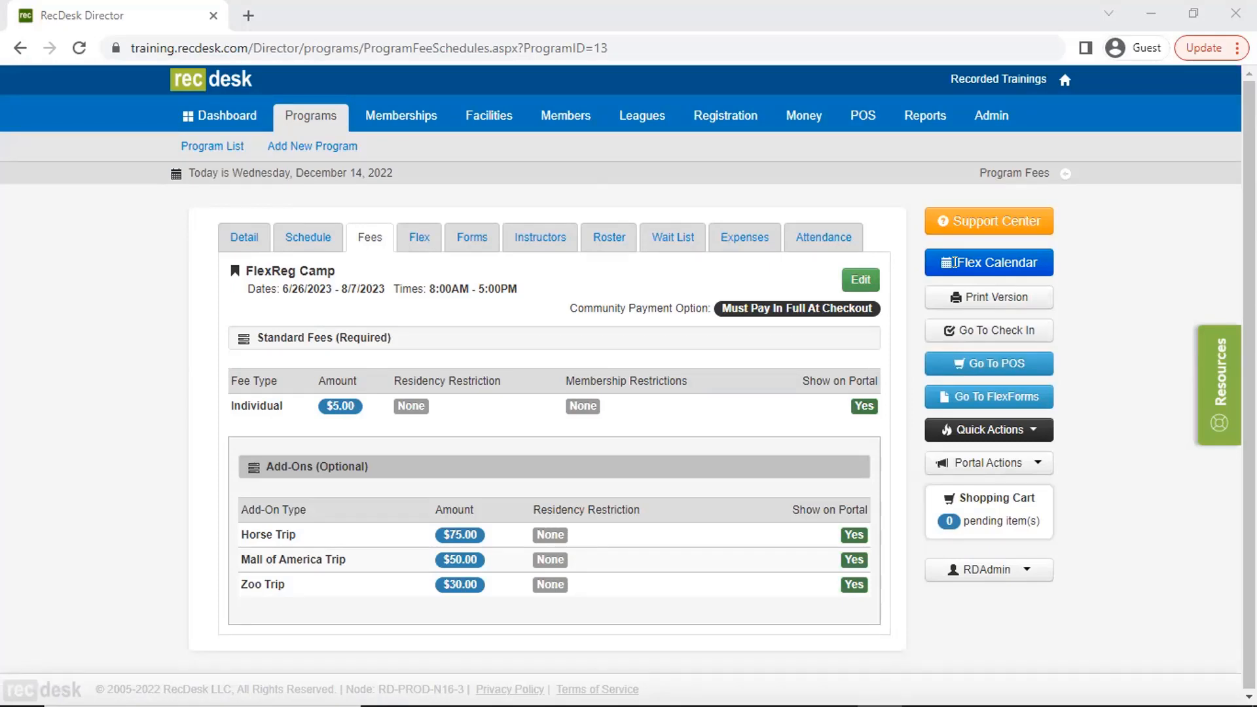
left_click(419, 240)
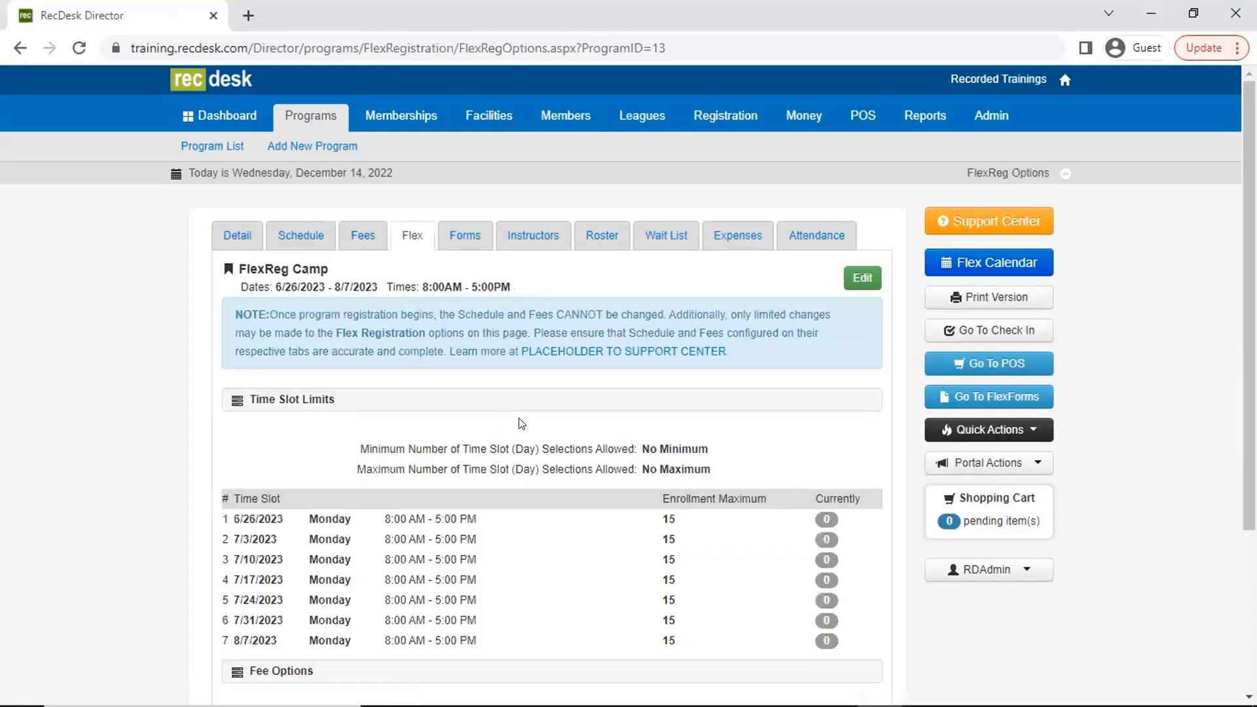
scroll(655, 524, "down", 3)
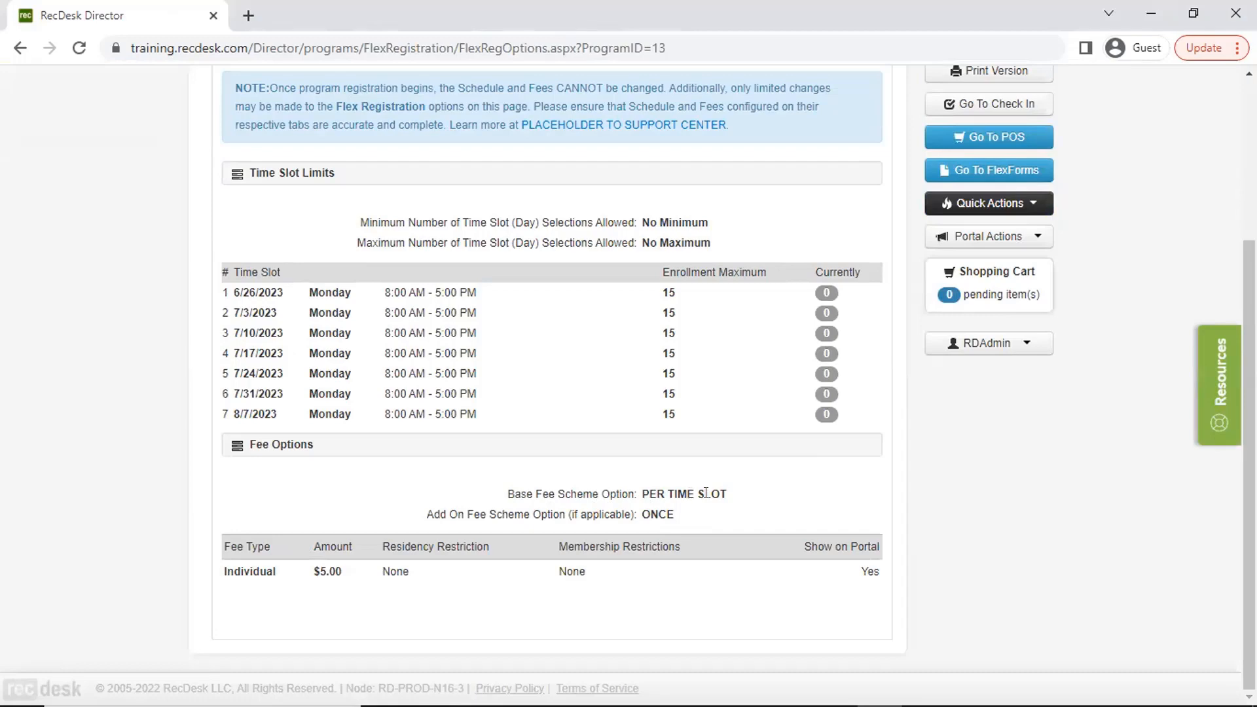
scroll(258, 251, "up", 4)
- Start a new FlexReg Camp registration from the program list and select the second adult demo member
left_click(211, 148)
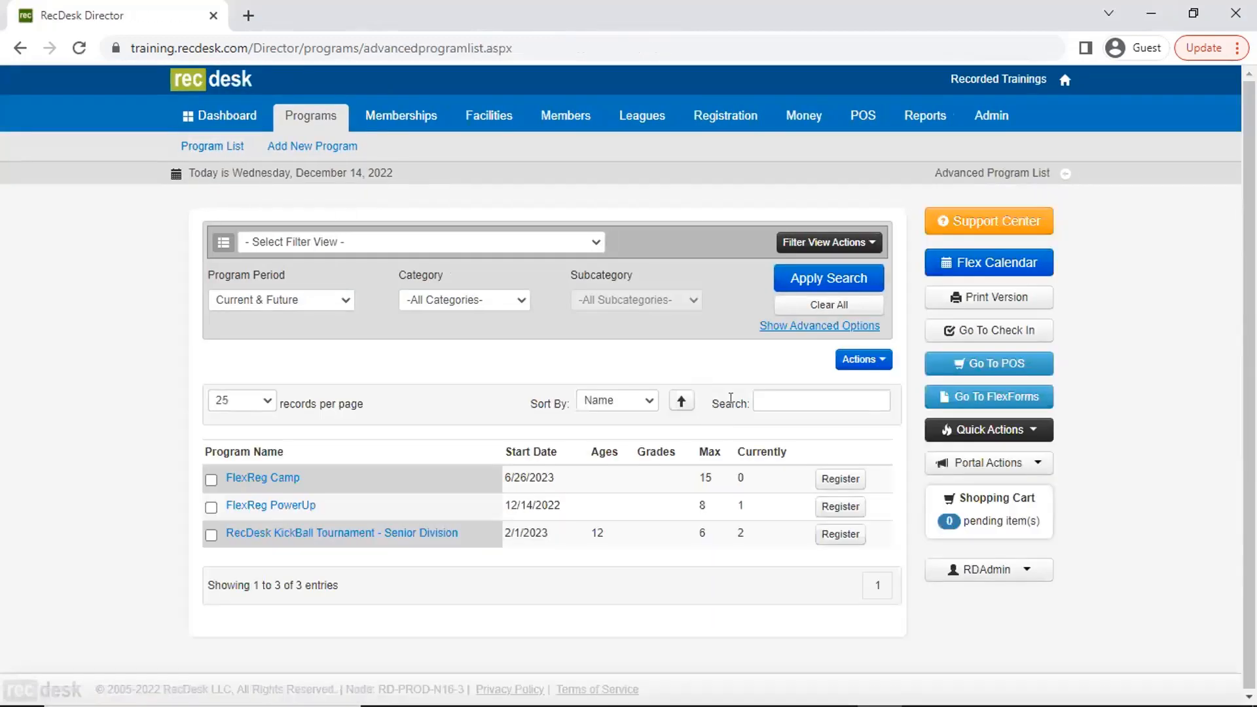
left_click(840, 480)
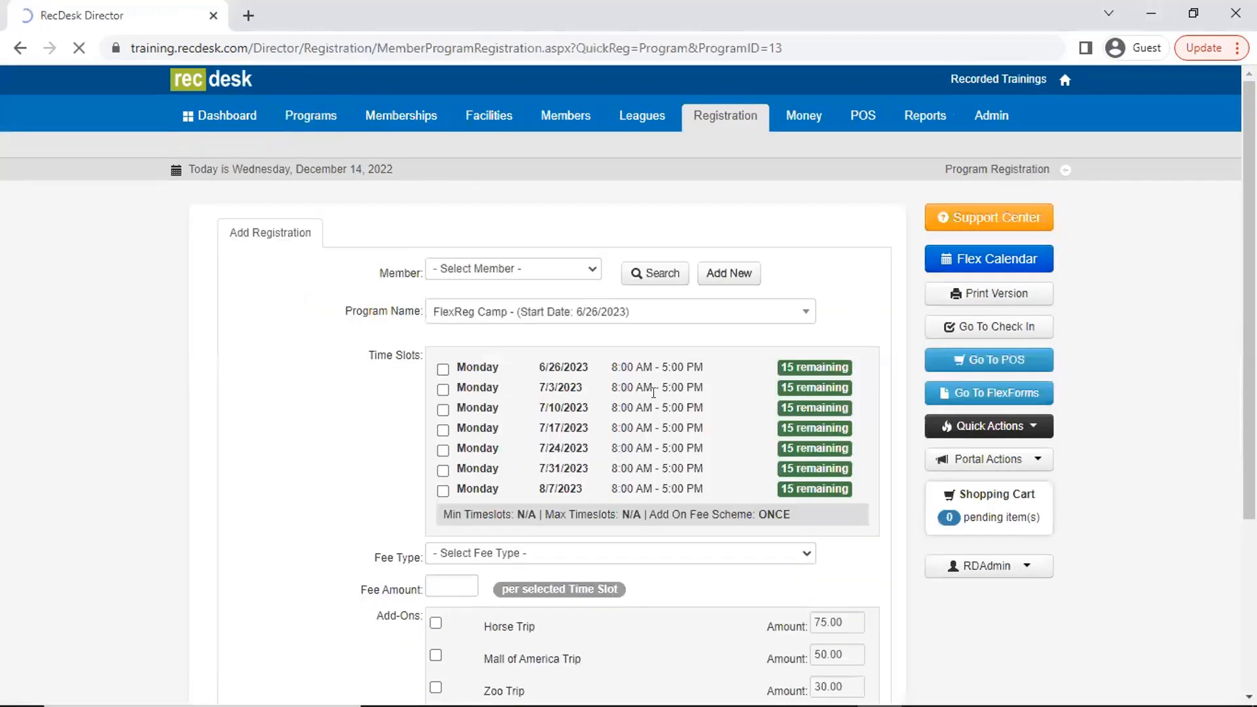
left_click(633, 273)
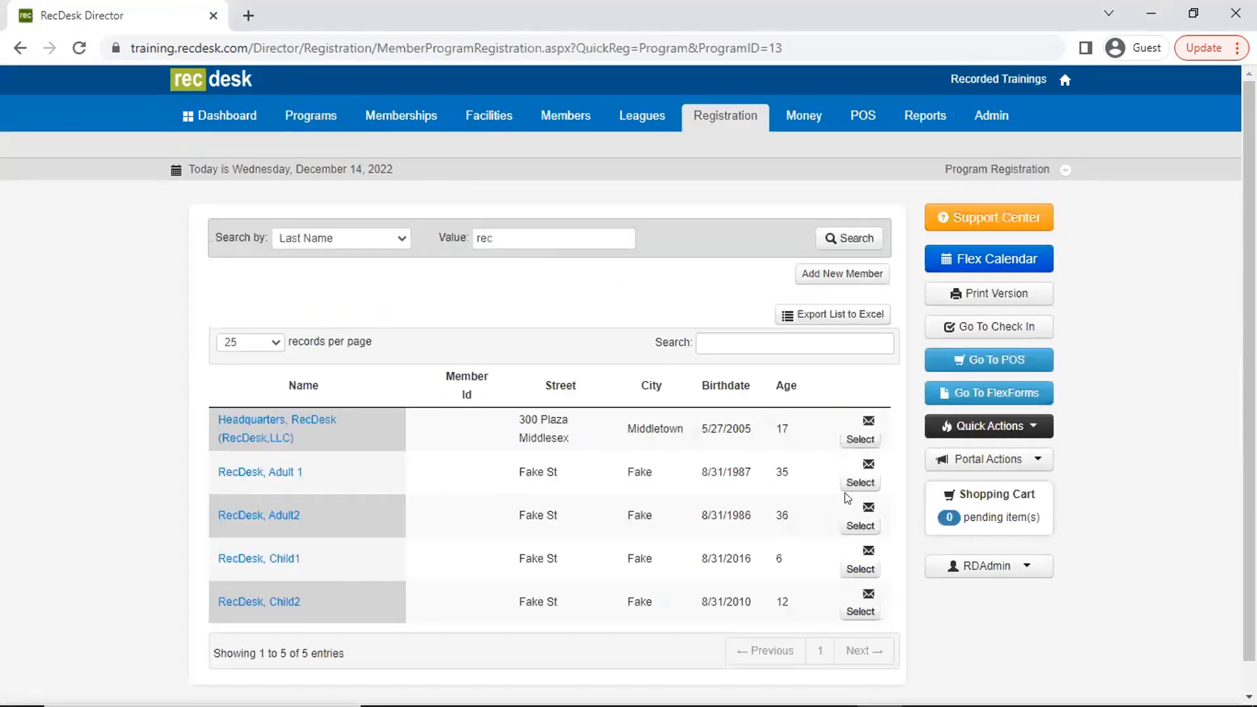
left_click(850, 526)
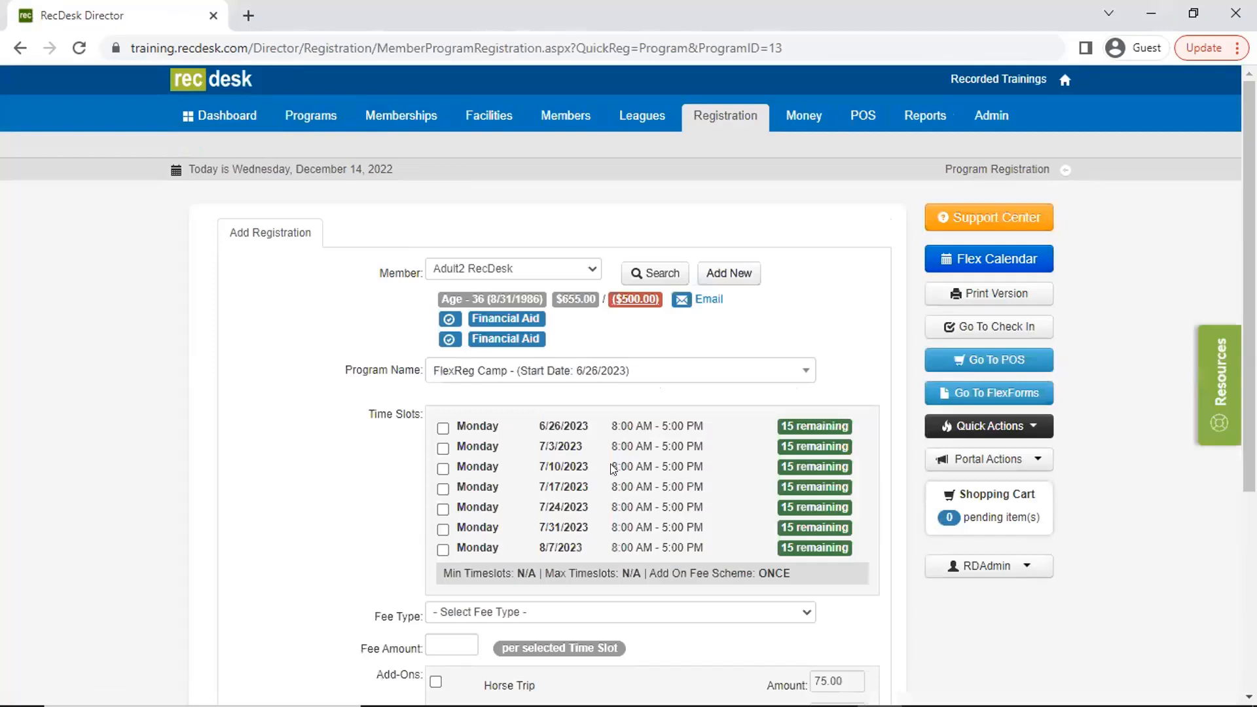
- Select the five Monday time slots from 6/26/2023 through 7/24/2023 and choose the Individual fee type
scroll(616, 484, "down", 4)
left_click(442, 151)
left_click(443, 171)
left_click(443, 192)
left_click(442, 212)
left_click(442, 233)
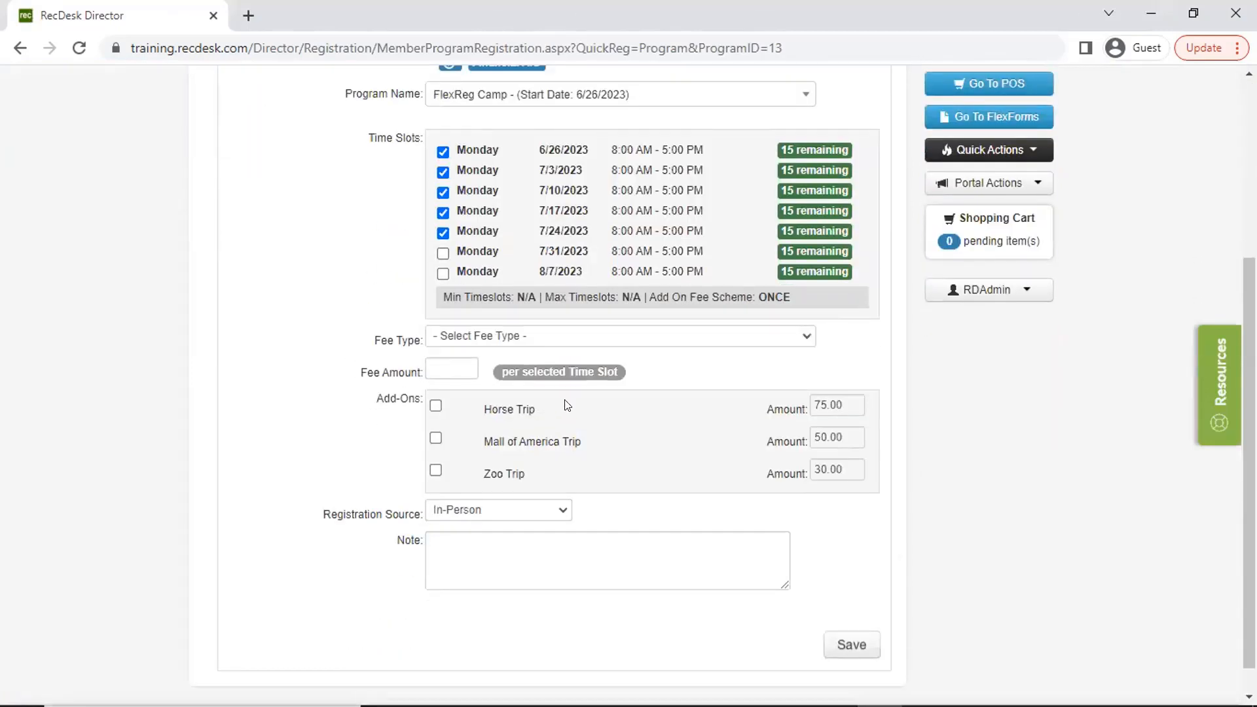
left_click(567, 338)
left_click(567, 360)
- Save the registration, check it out by creating the invoice, and go back to that invoice
left_click(864, 647)
left_click(982, 574)
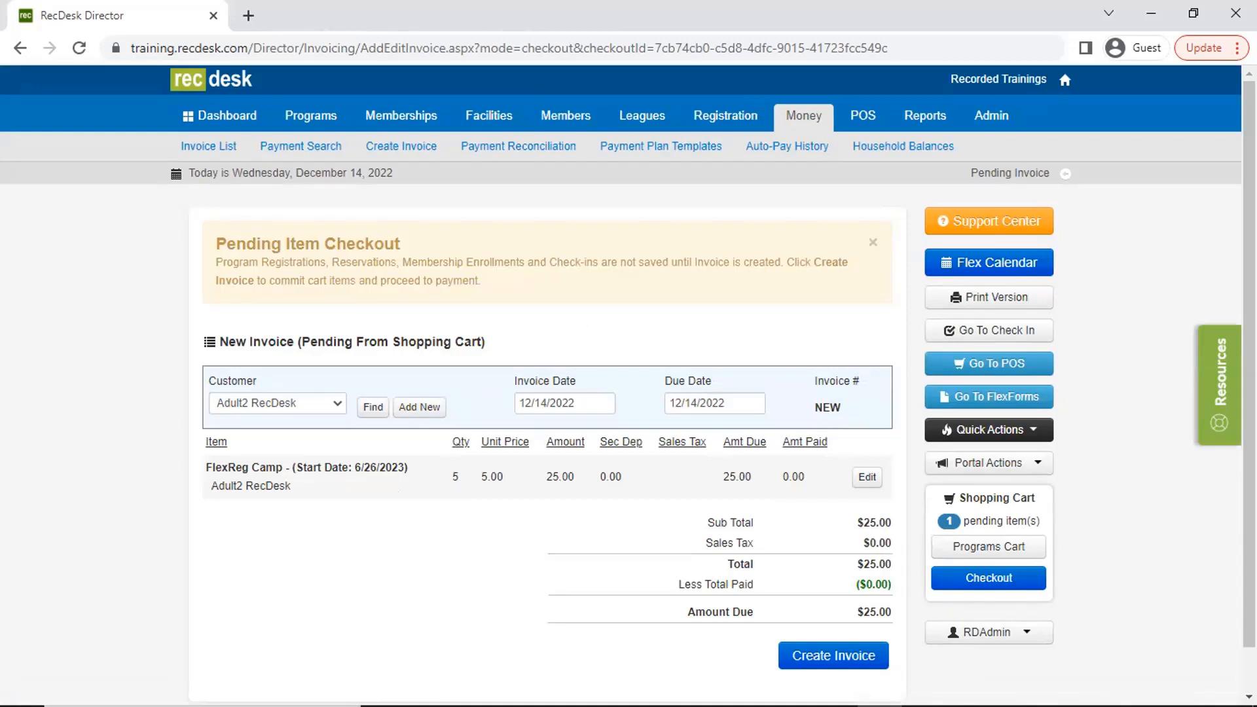
left_click(871, 656)
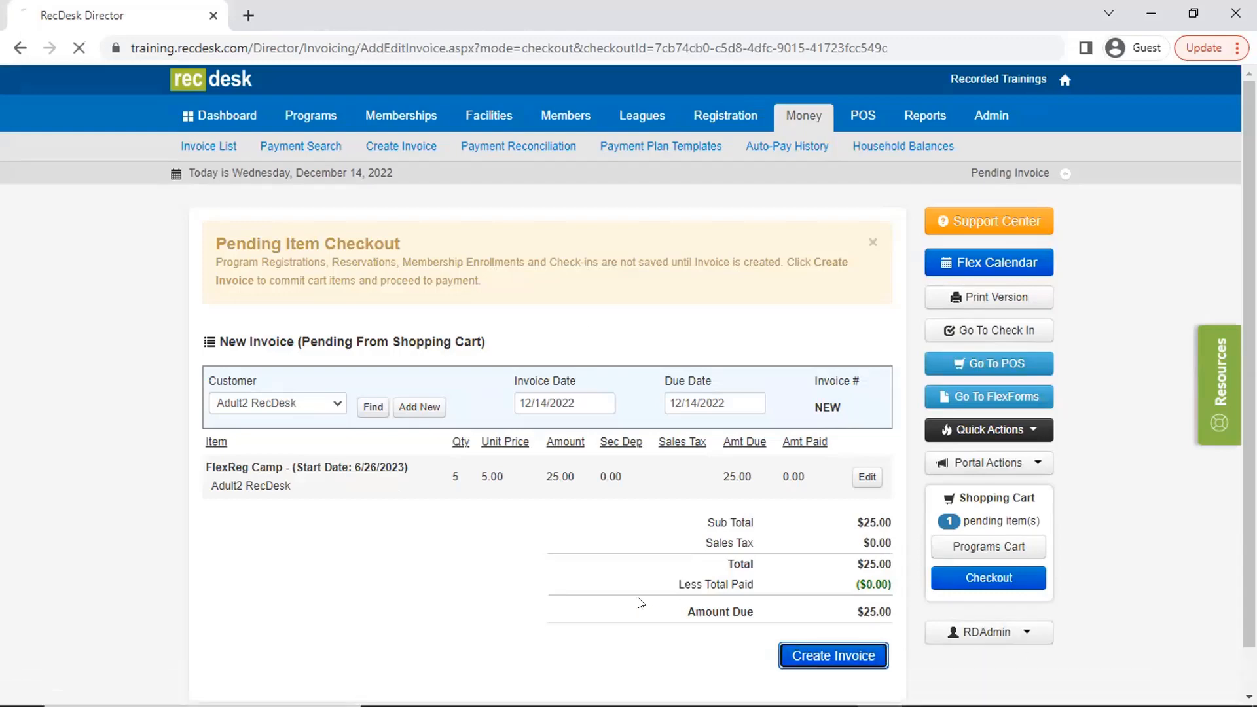
left_click(760, 449)
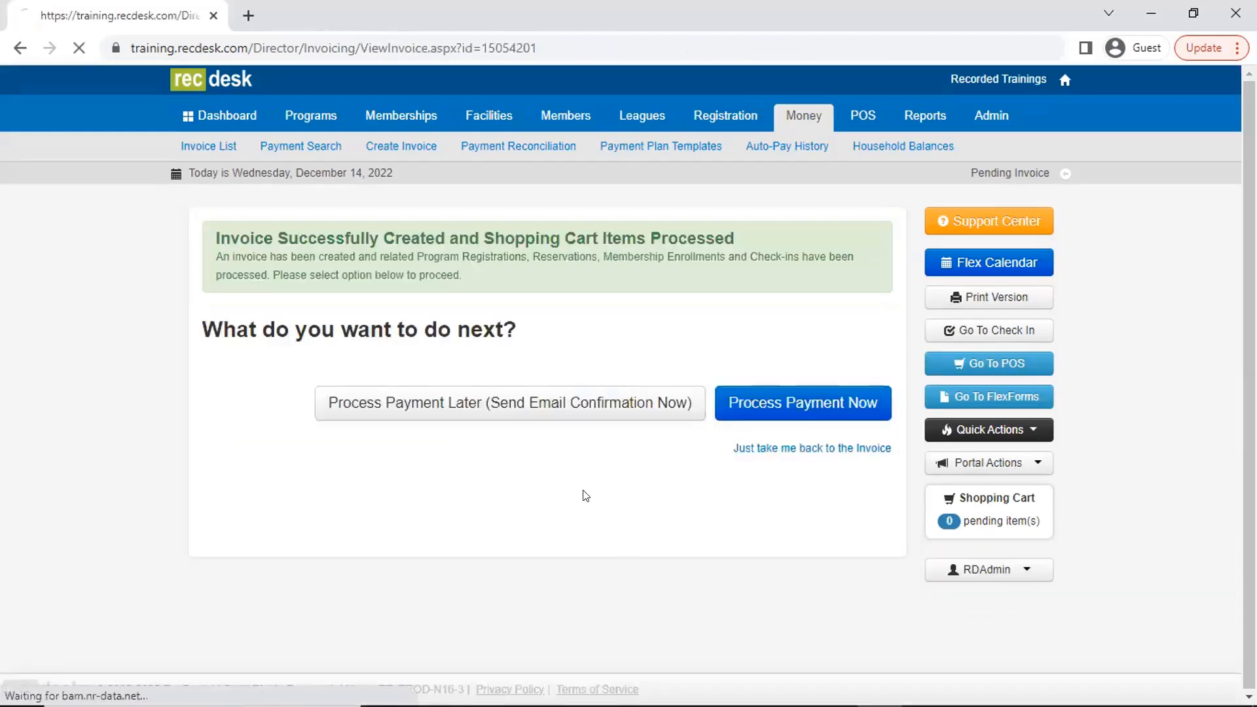
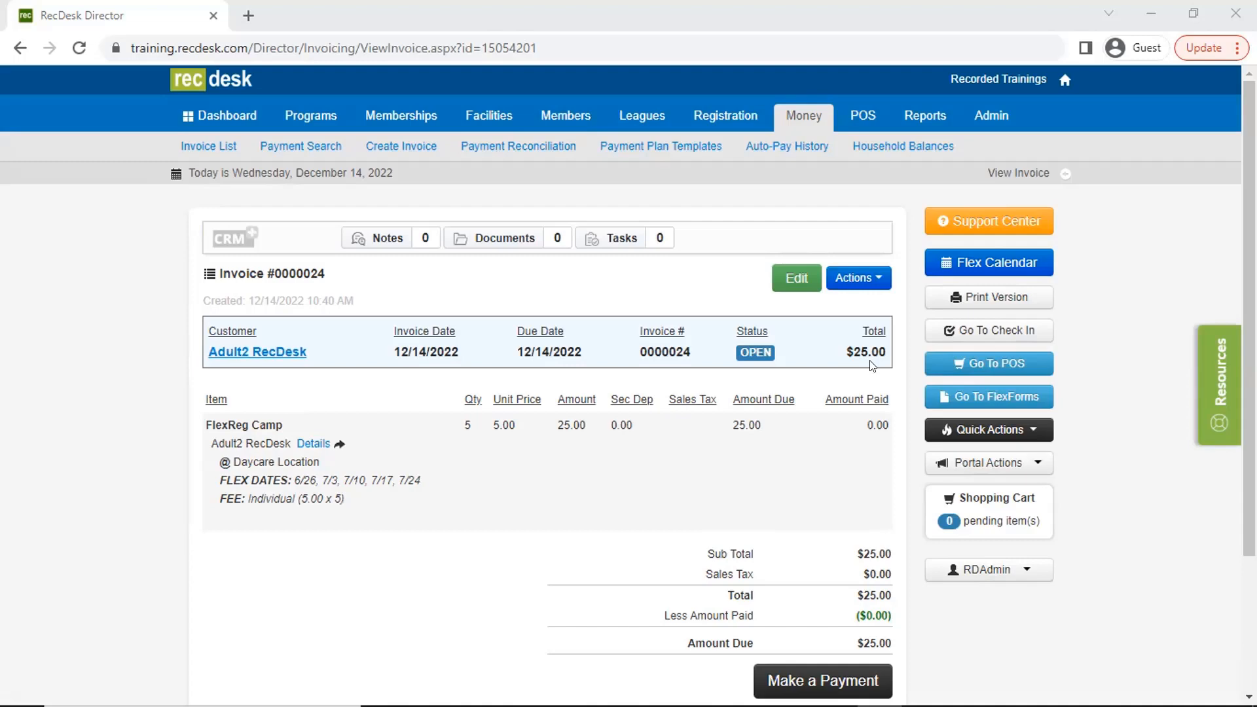
- Open the community portal and sign in to the household's community account with its username and password
left_click(968, 466)
left_click(982, 495)
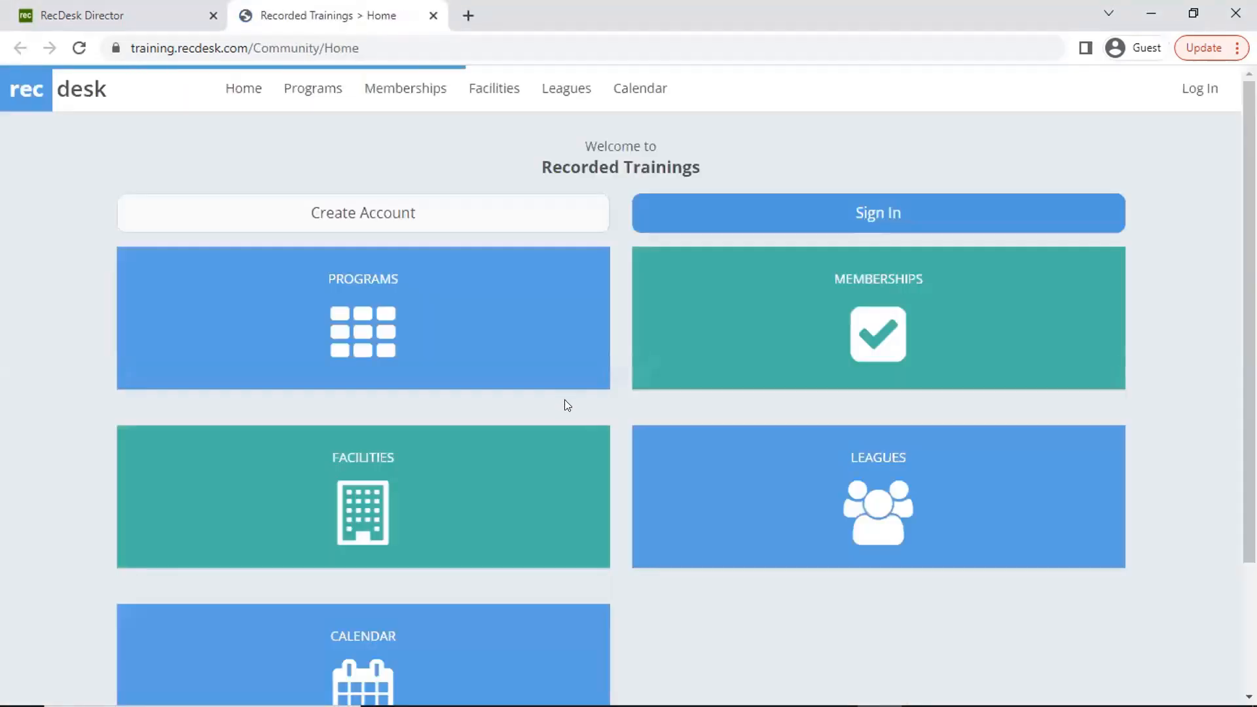
left_click(773, 225)
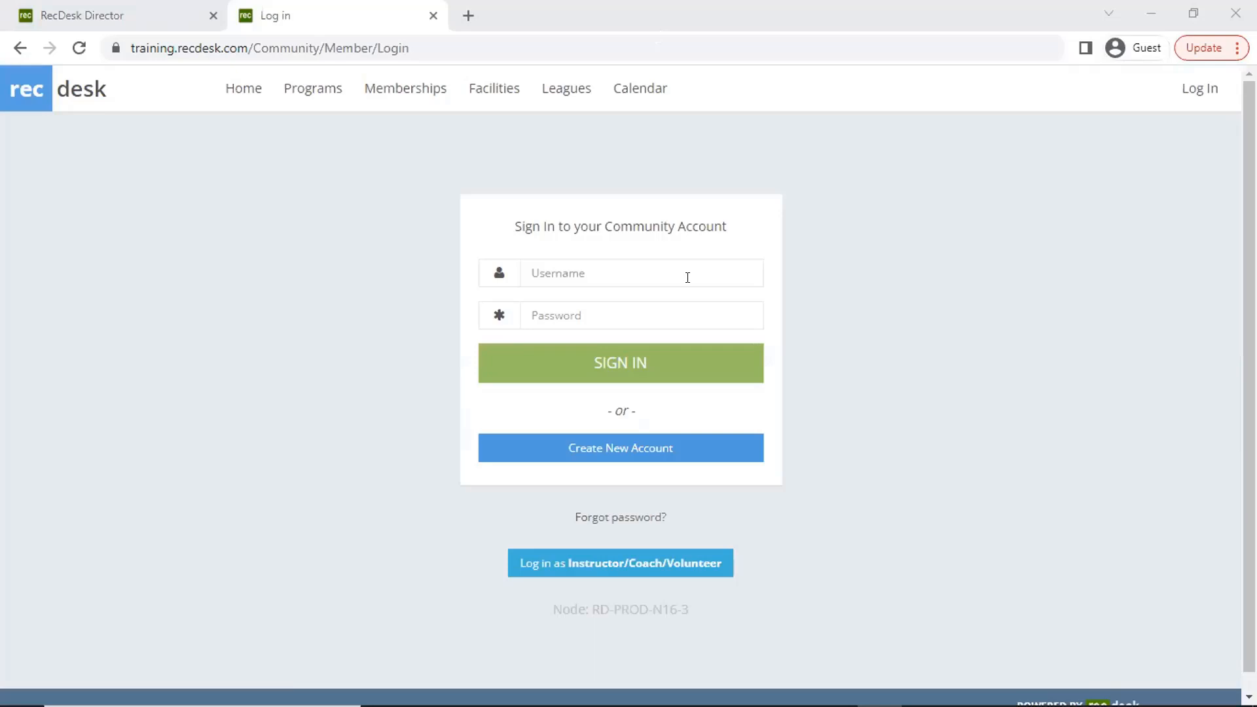
left_click(687, 277)
type("recdesk")
left_click(673, 364)
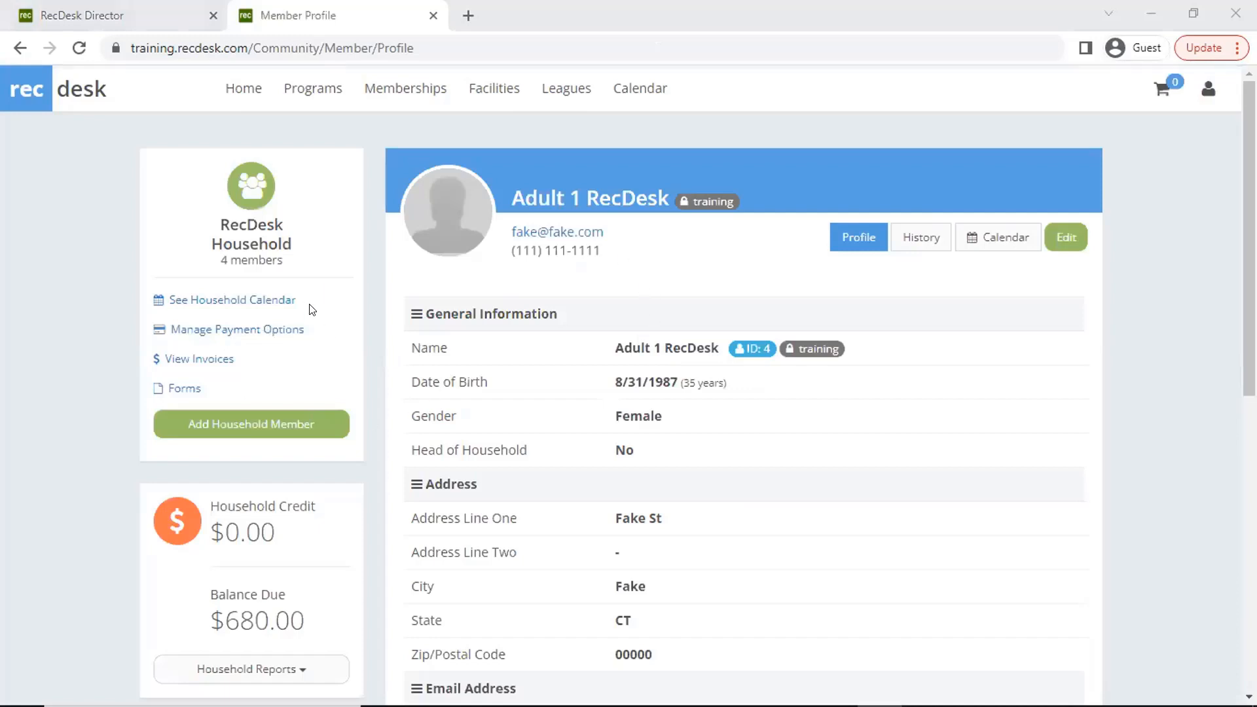
- Open the household calendar and review the December 2022 entries for all household members
left_click(271, 303)
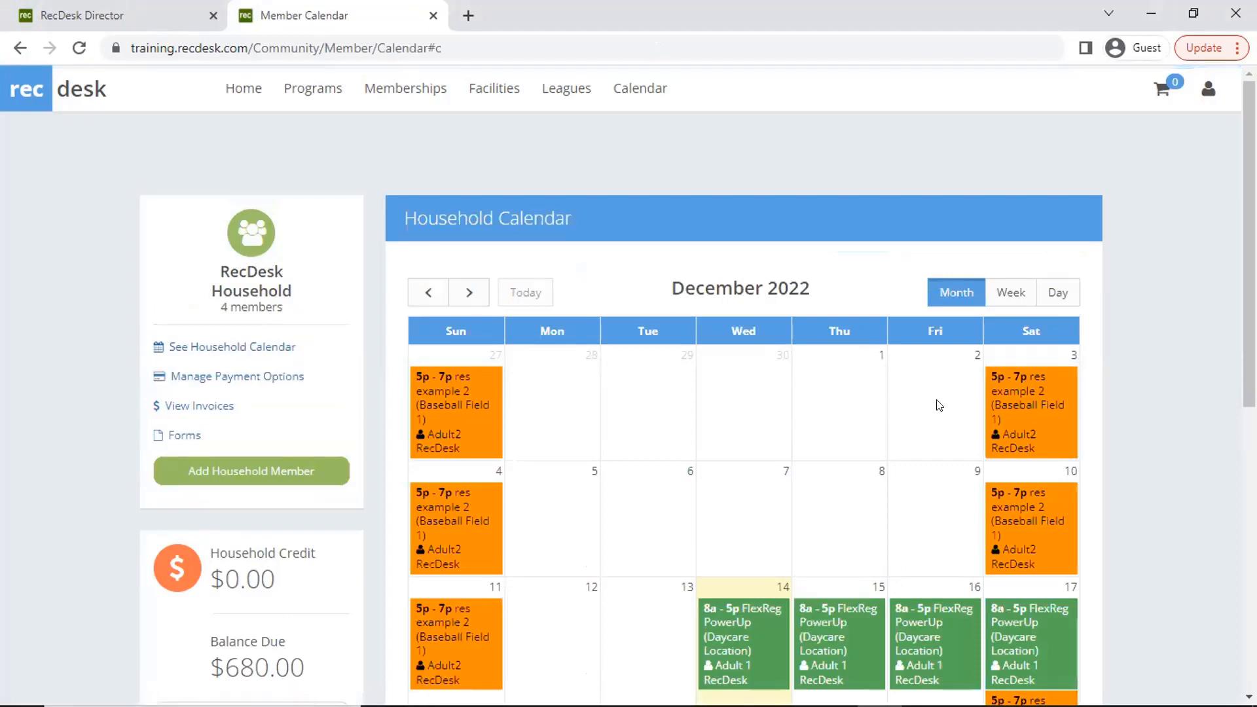
scroll(1128, 494, "down", 1)
scroll(1126, 493, "down", 5)
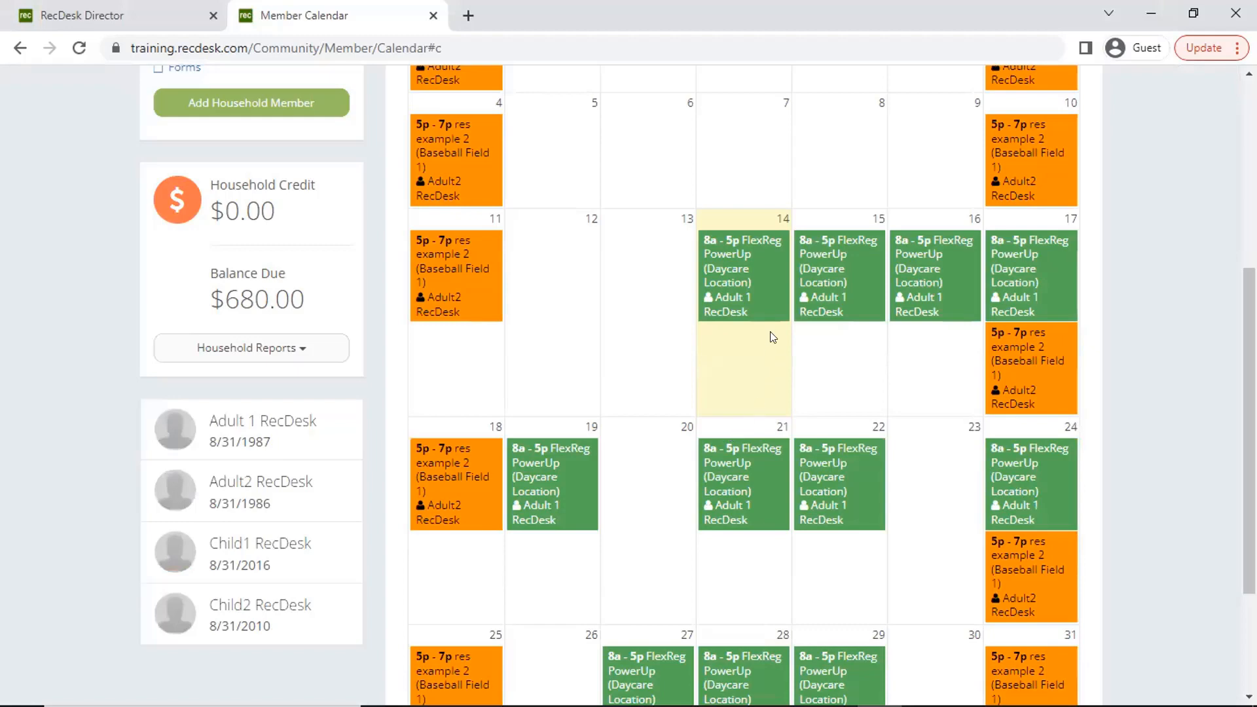
scroll(851, 501, "down", 3)
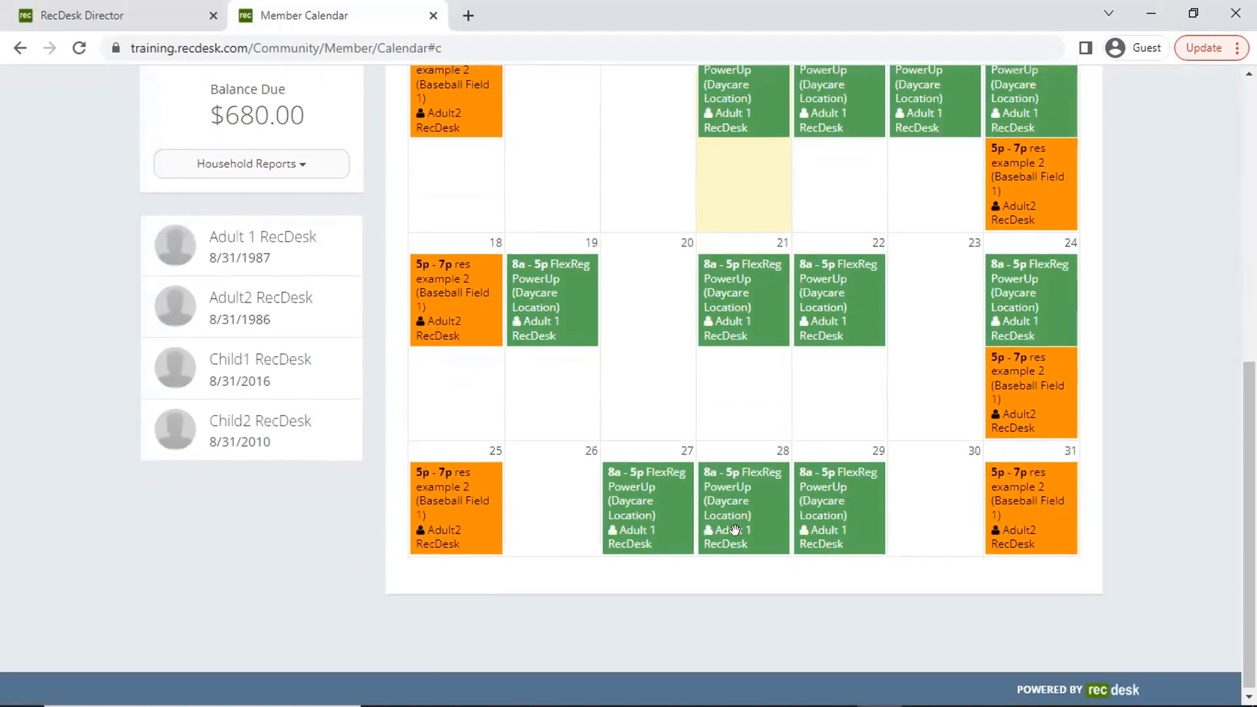
scroll(759, 458, "up", 3)
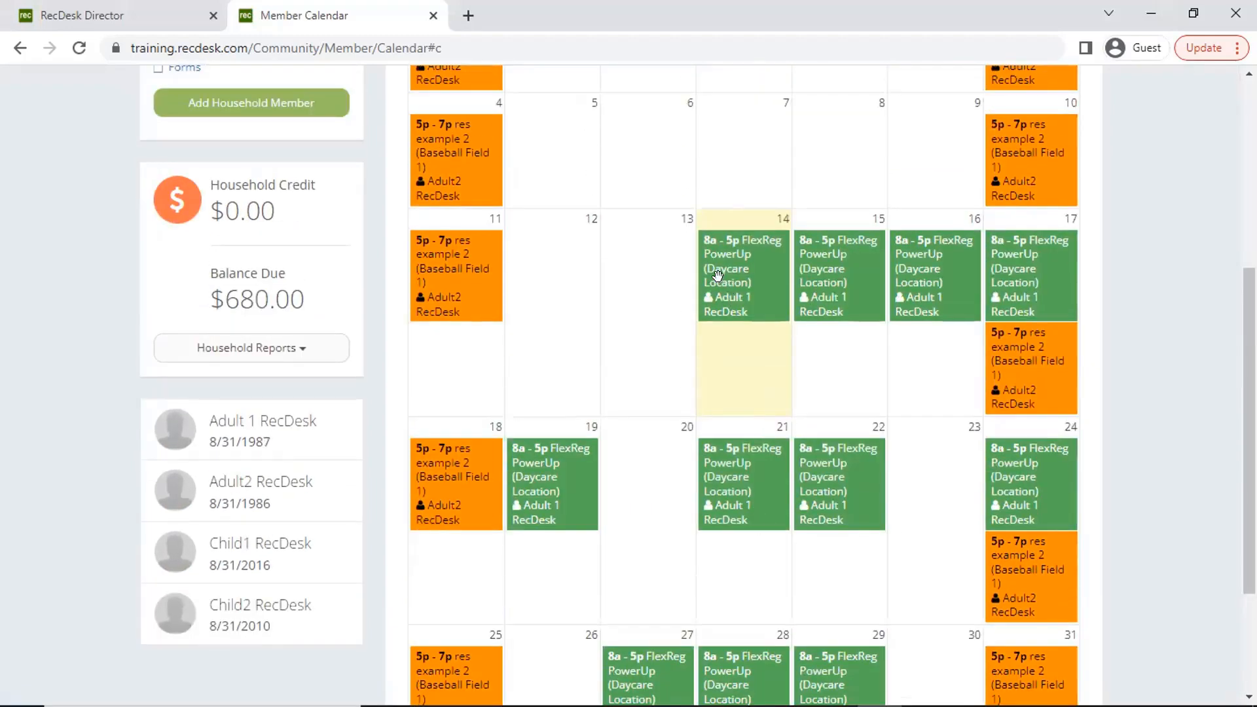
scroll(694, 406, "up", 3)
- Look through the household calendar for January and February 2023, then return to December 2022
left_click(465, 108)
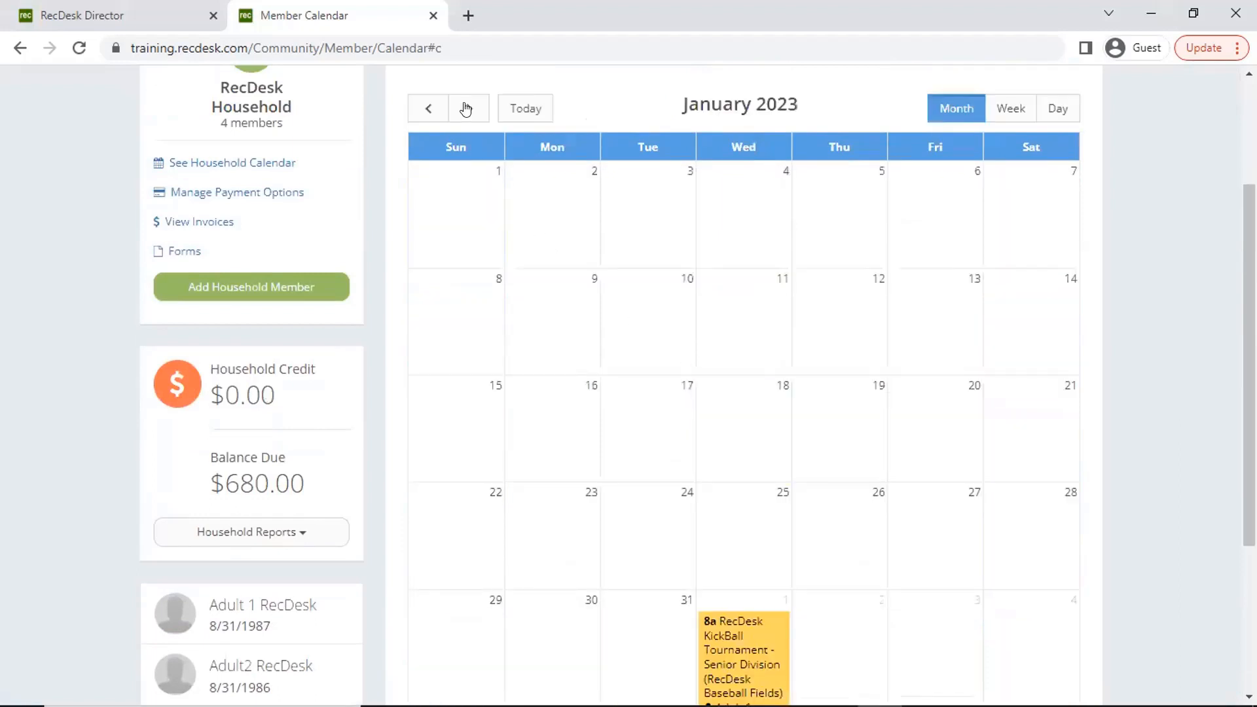
left_click(469, 110)
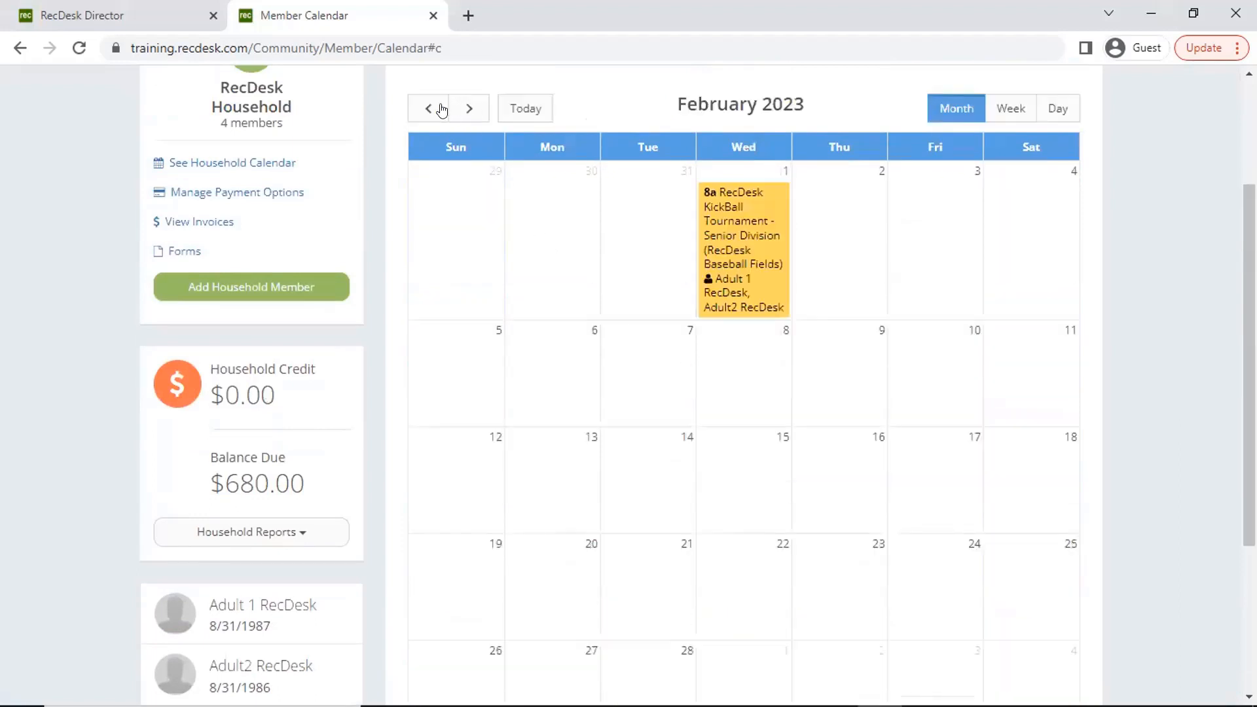
left_click(432, 110)
left_click(431, 110)
scroll(842, 485, "down", 4)
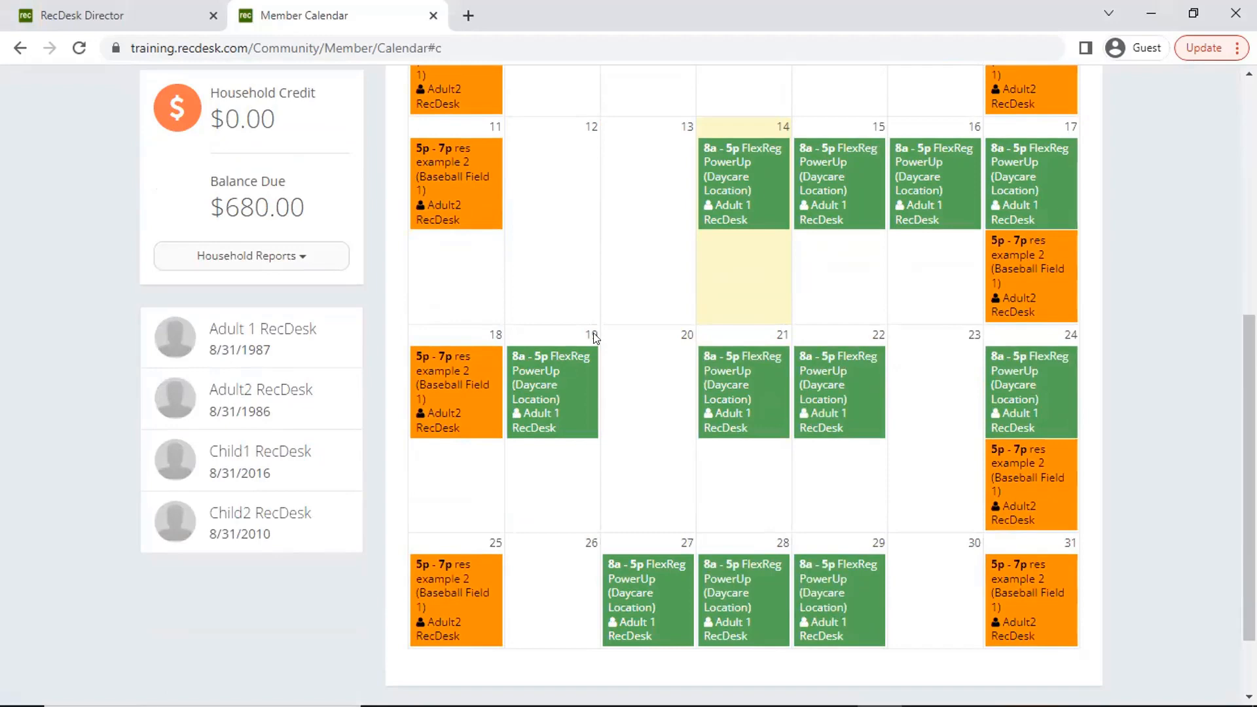
- Advance the household calendar to July 2023 and examine the Monday FlexReg Camp sessions there and in June 2023
scroll(655, 196, "up", 5)
left_click(462, 199)
double_click(461, 199)
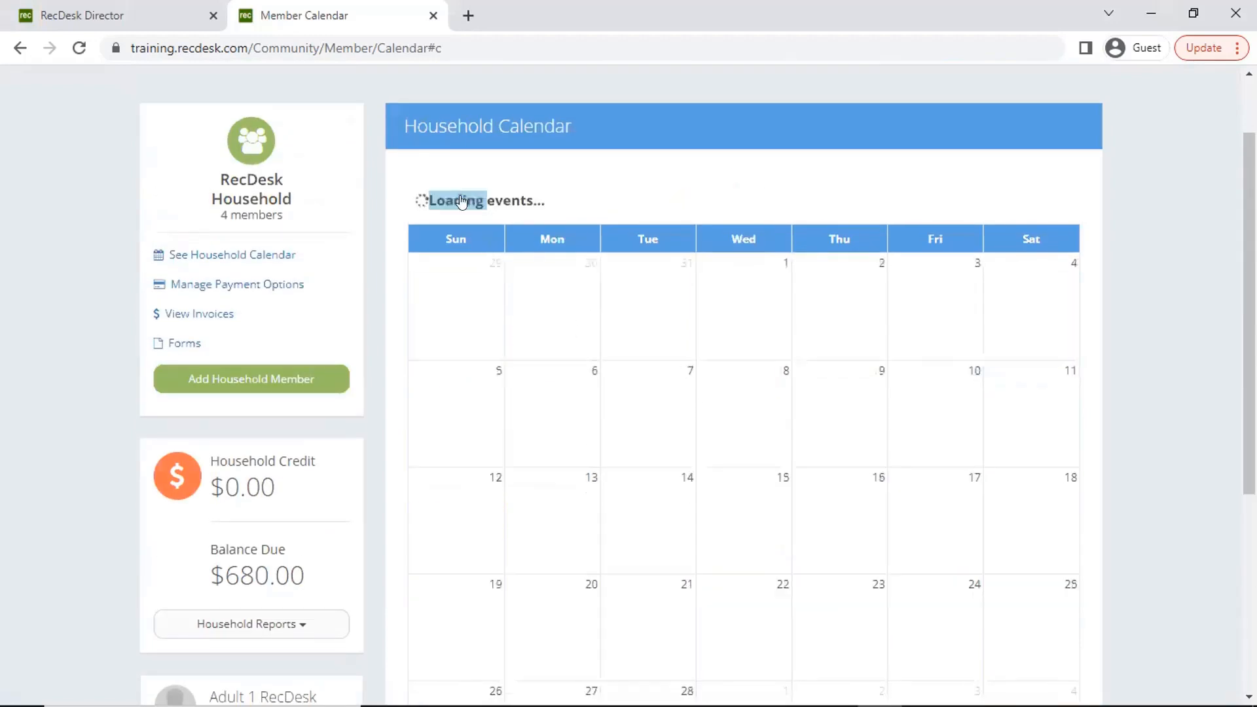
left_click(460, 198)
left_click(460, 197)
left_click(458, 194)
left_click(462, 199)
left_click(460, 201)
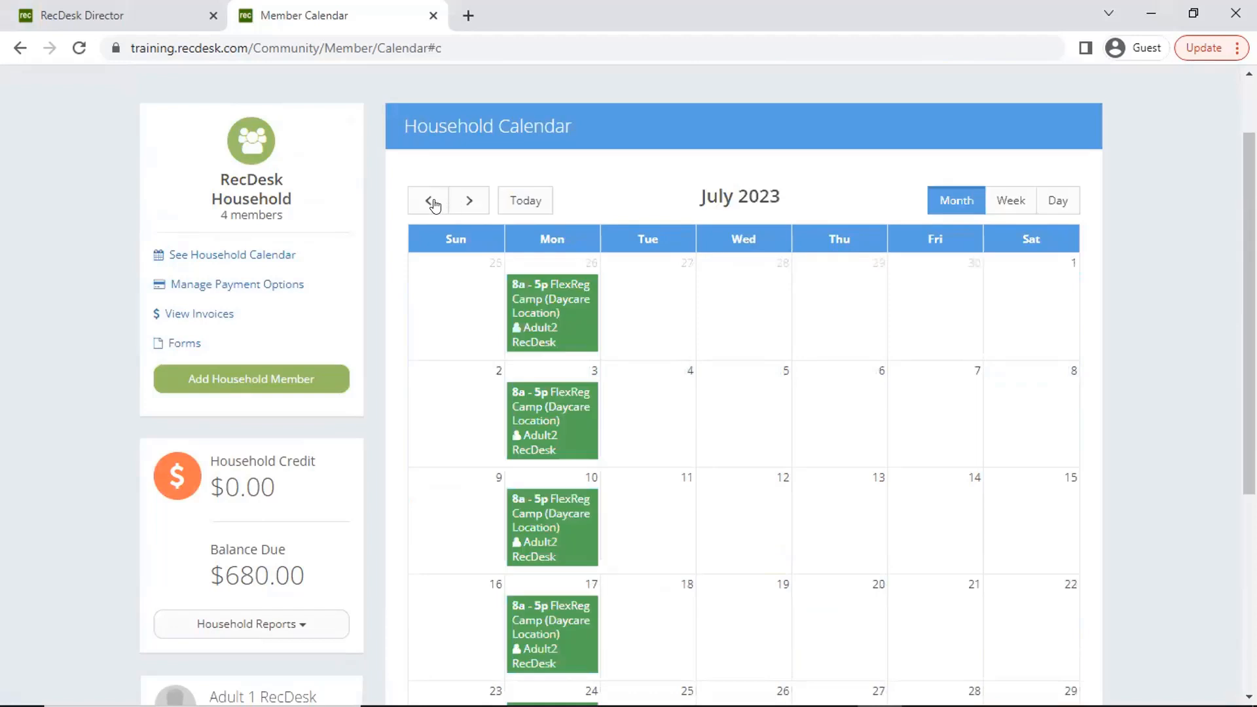
scroll(634, 353, "down", 1)
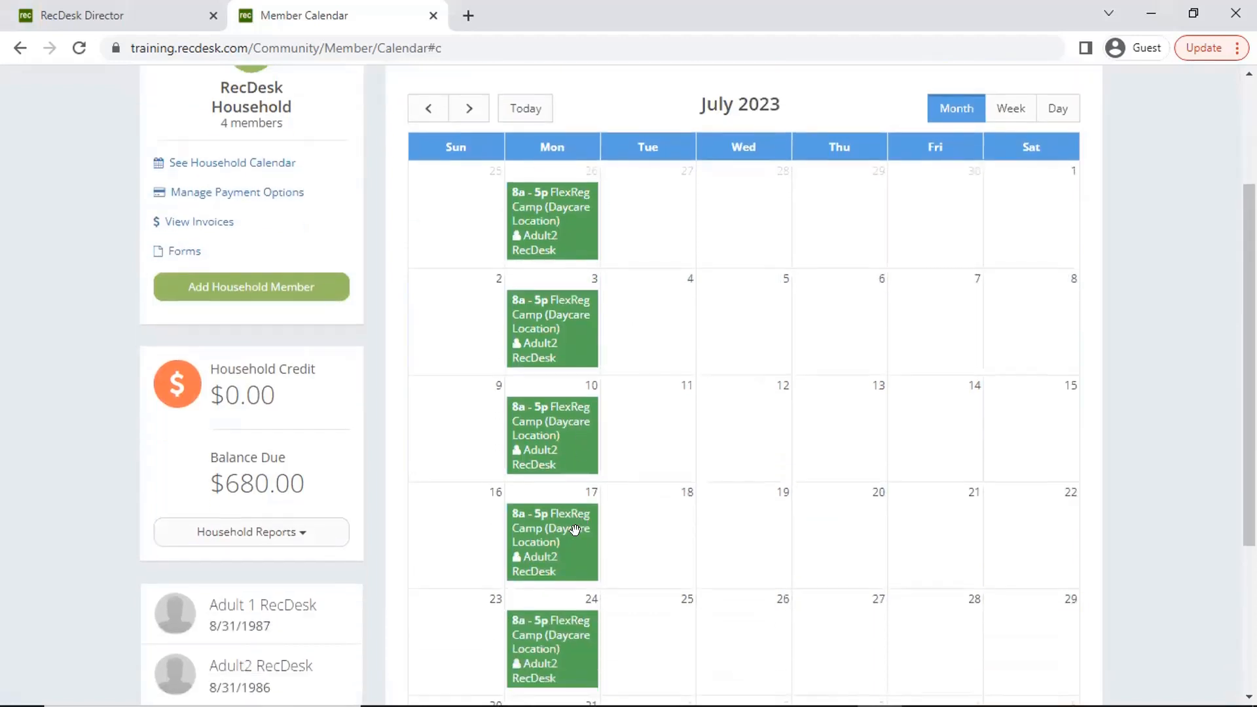
left_click(430, 113)
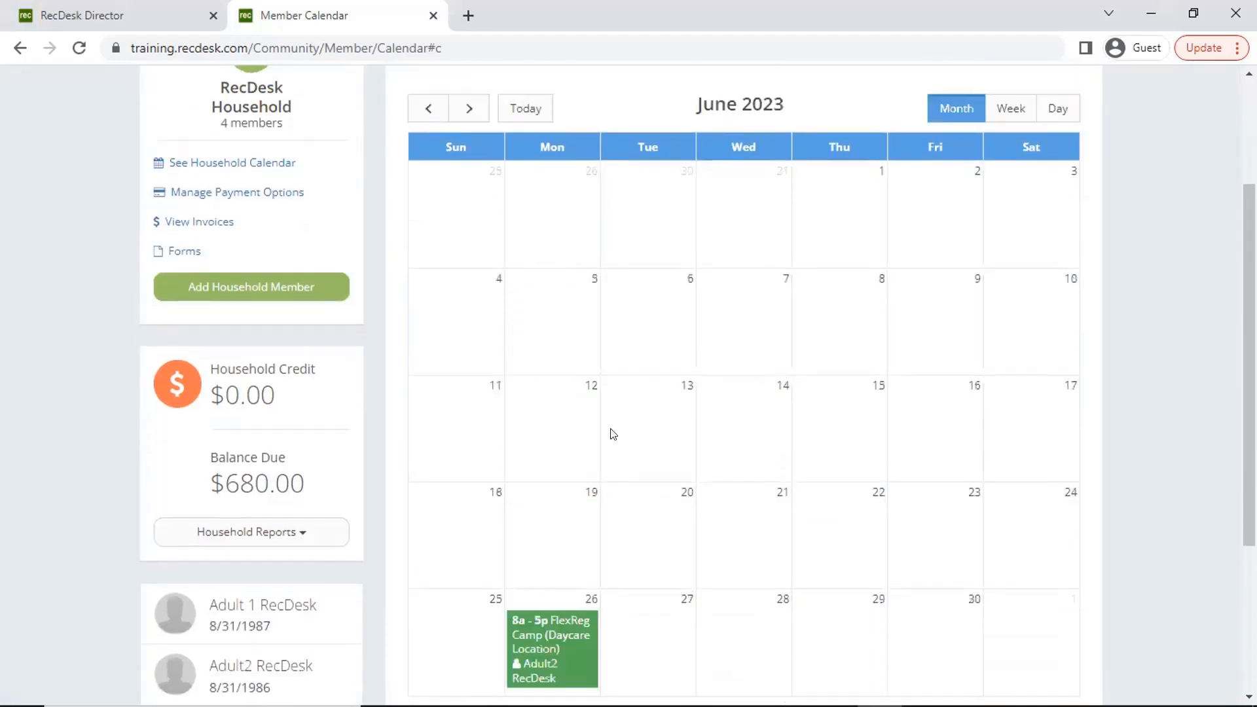
scroll(630, 388, "down", 3)
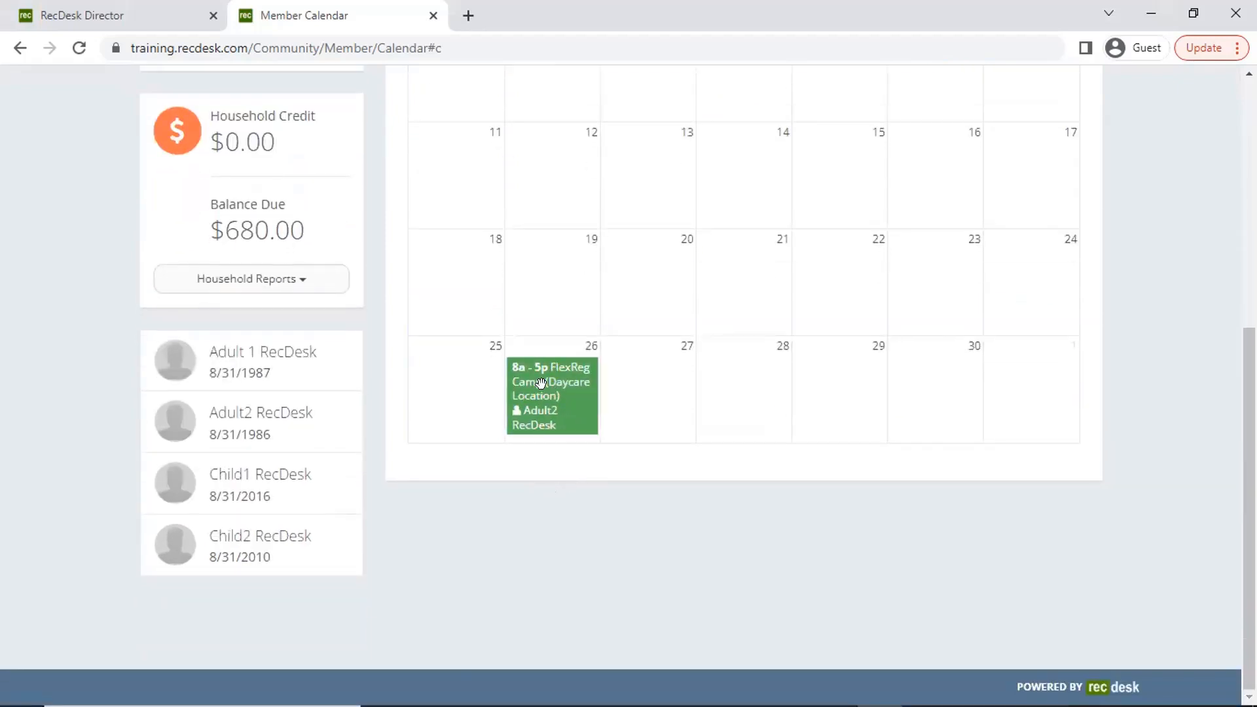
scroll(477, 261, "up", 3)
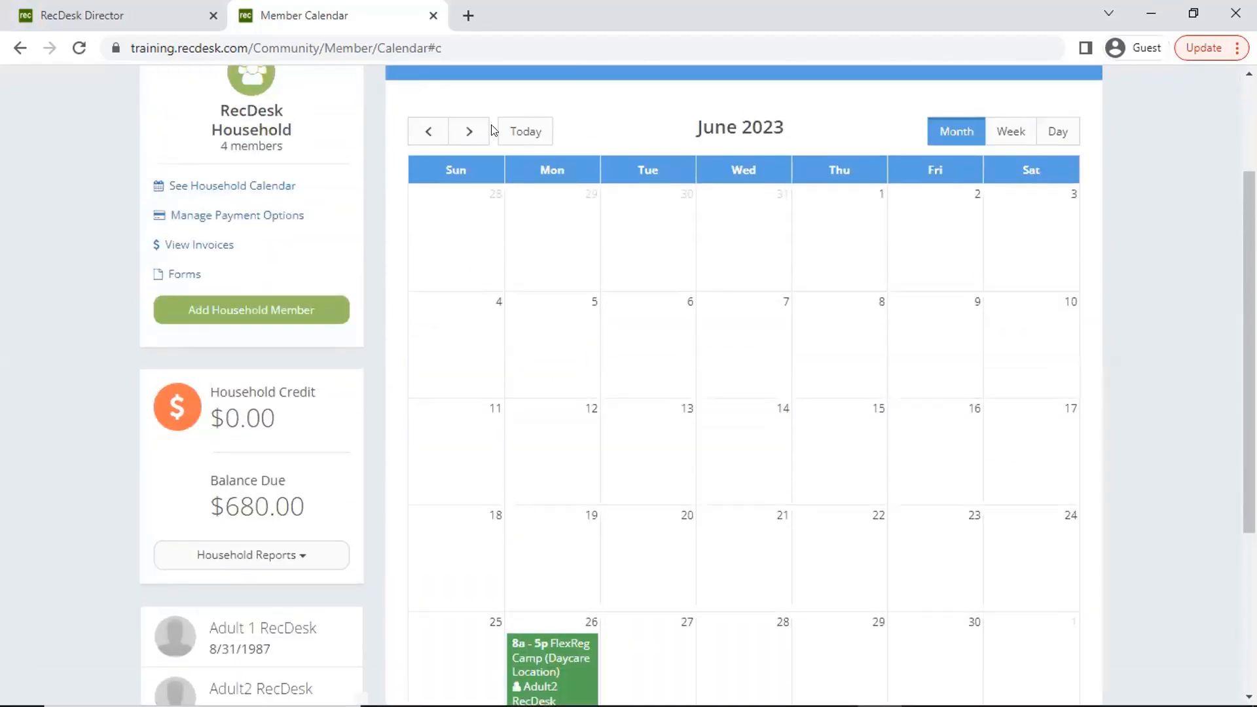
- Return the household calendar to the current month and check its FlexReg PowerUp sessions through the end of December
left_click(524, 132)
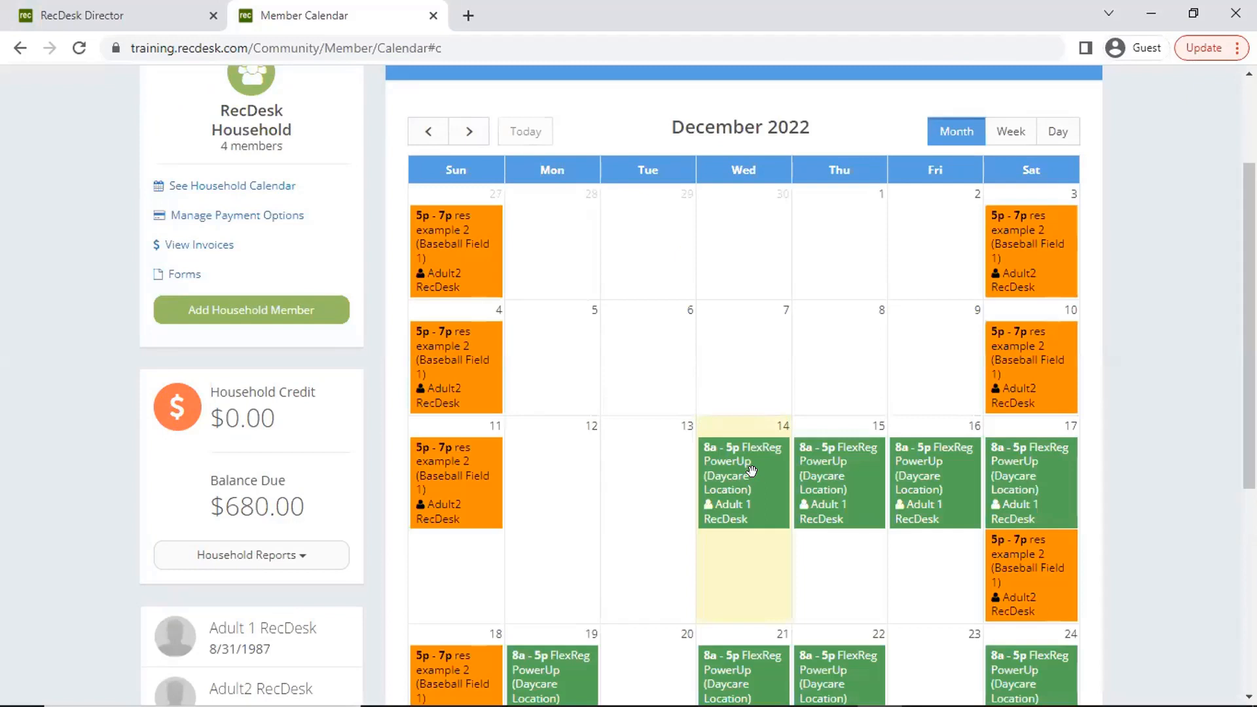
scroll(749, 475, "down", 3)
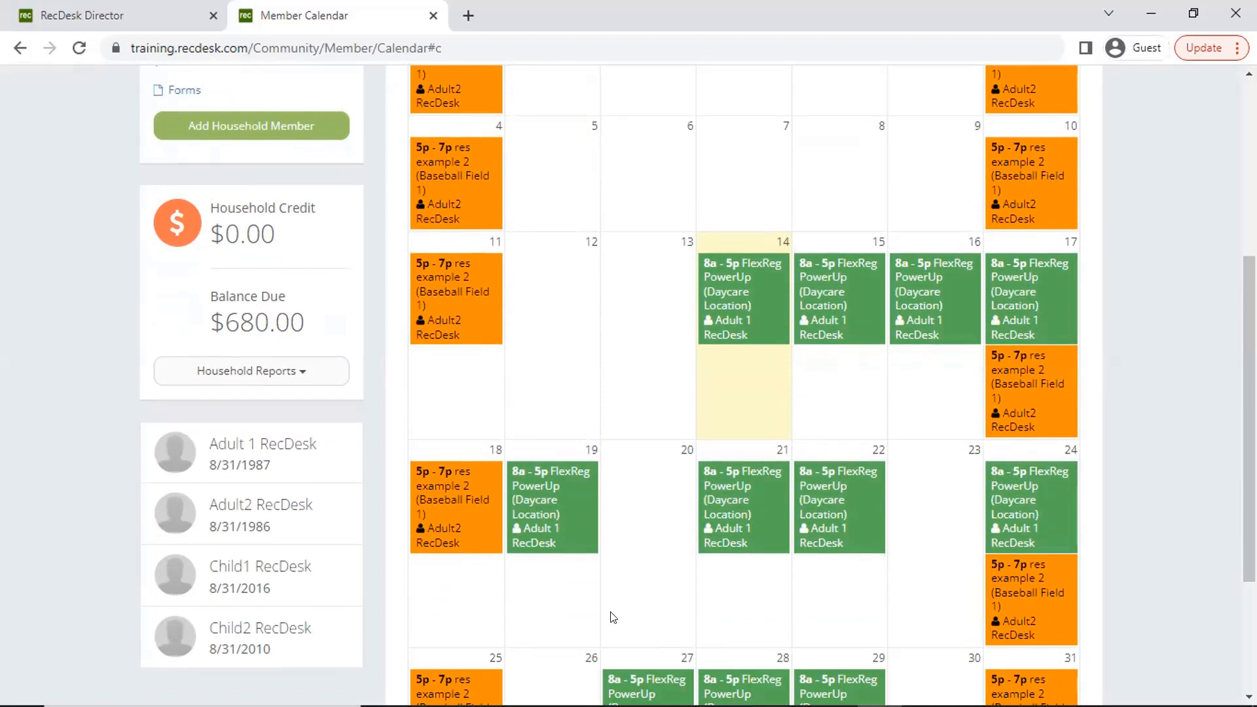
scroll(613, 617, "down", 2)
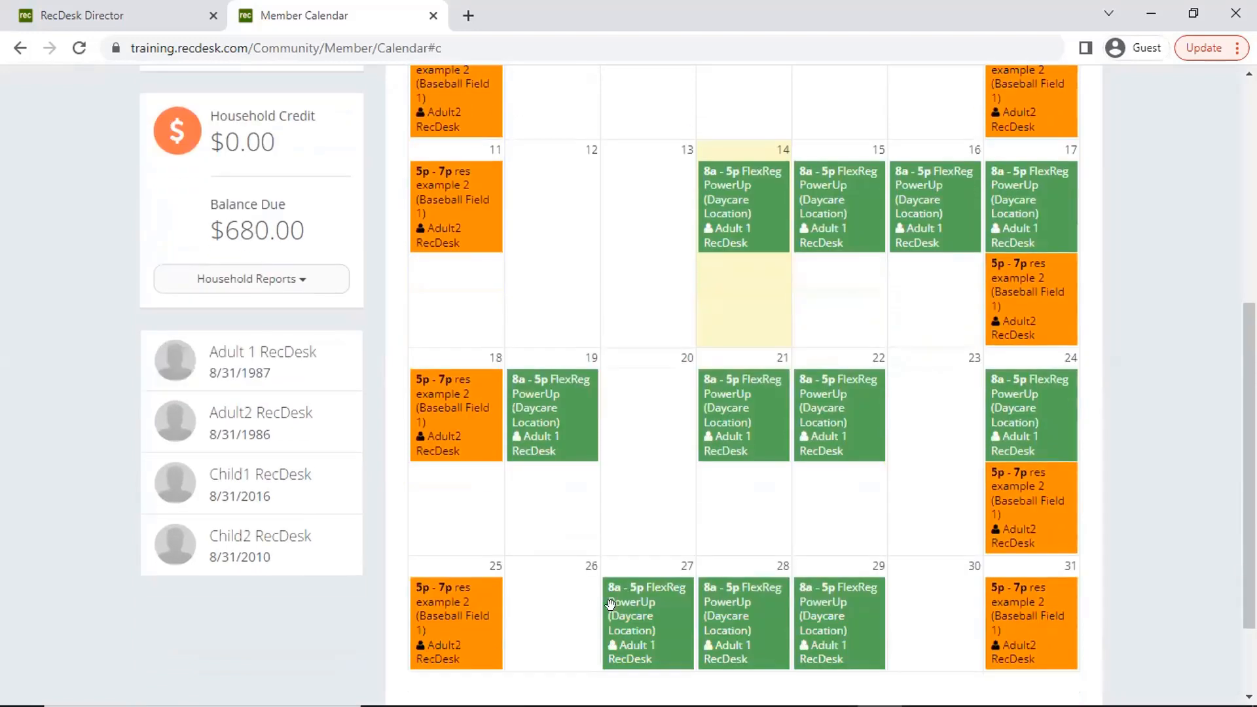
- Open the first adult member's profile and review that member's individual calendar for December 2022
left_click(247, 349)
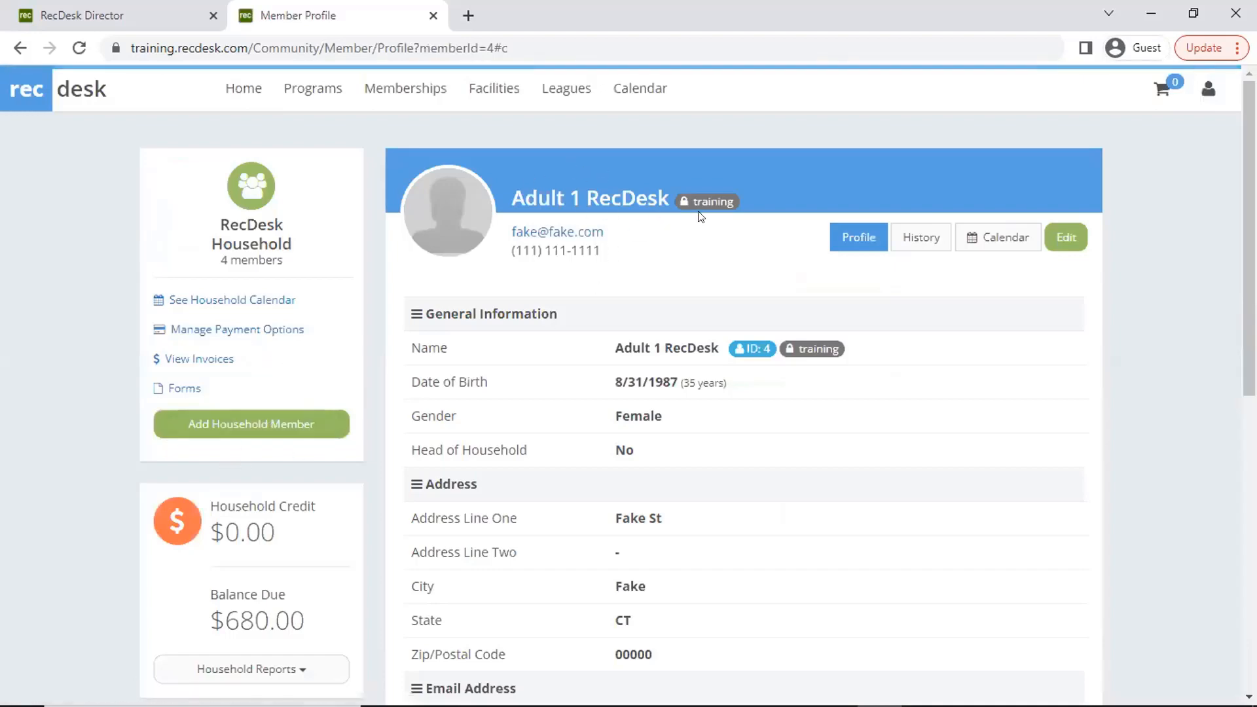
left_click(1002, 238)
scroll(930, 498, "down", 3)
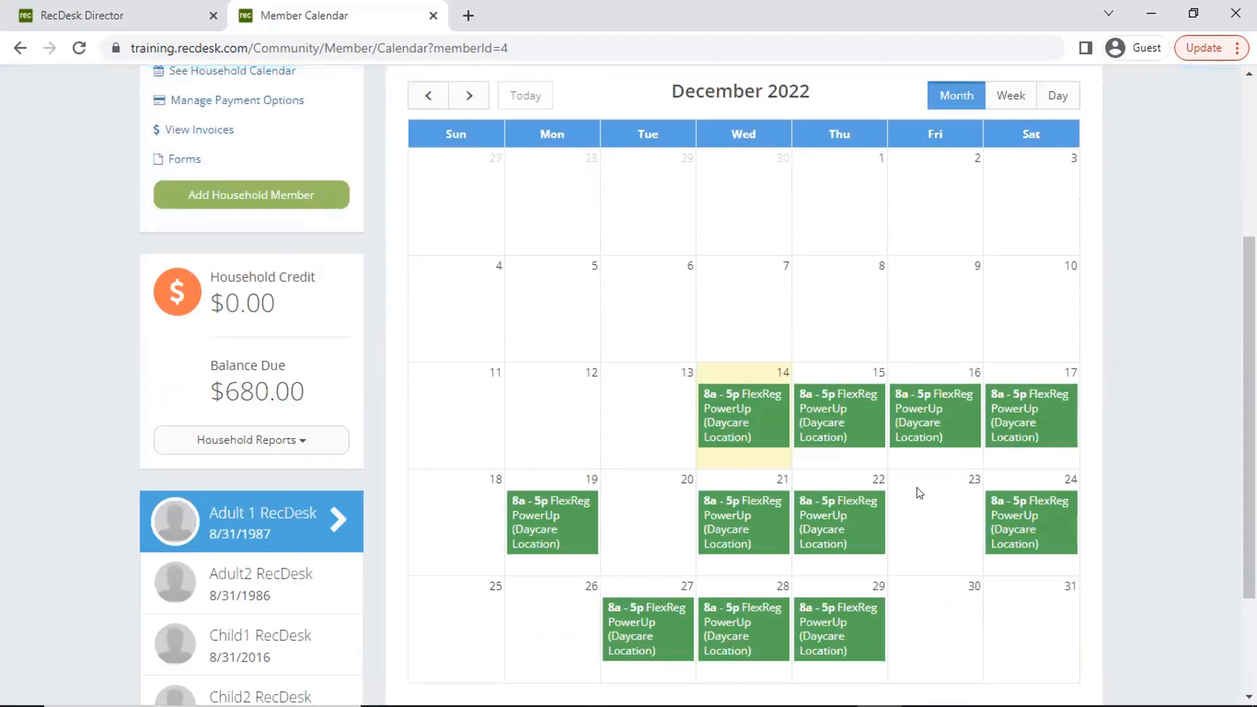
scroll(920, 493, "up", 3)
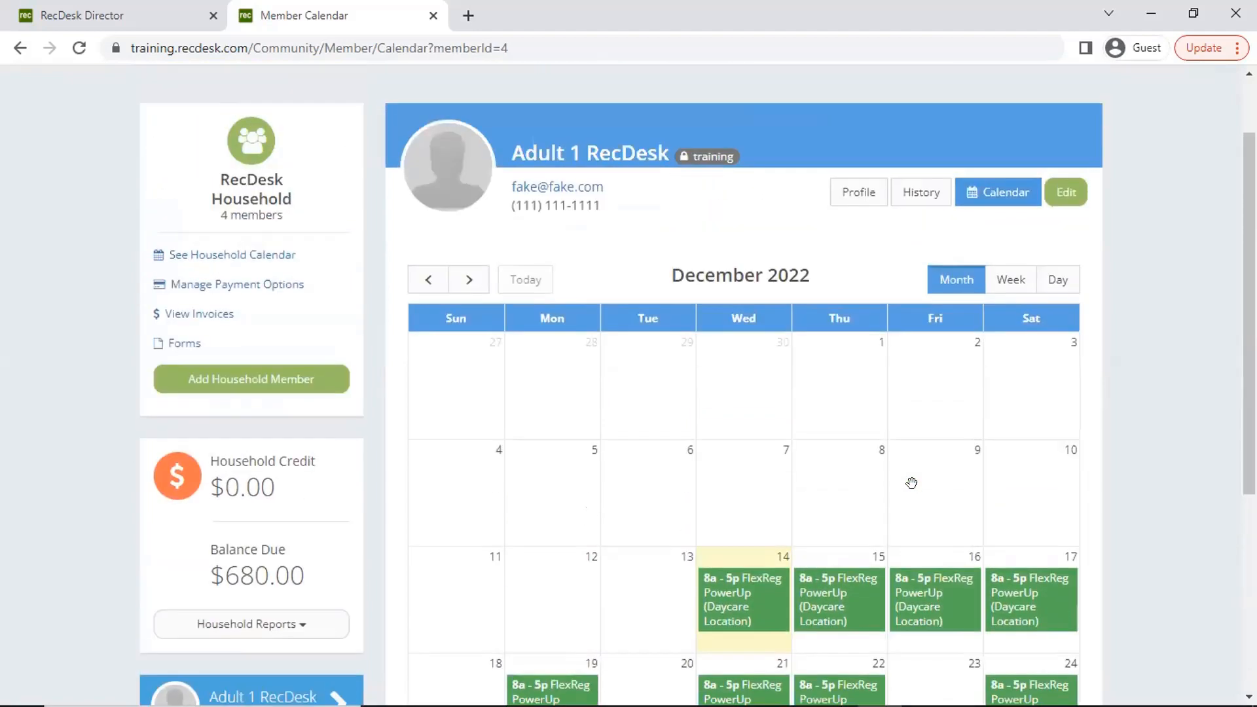
scroll(920, 492, "up", 2)
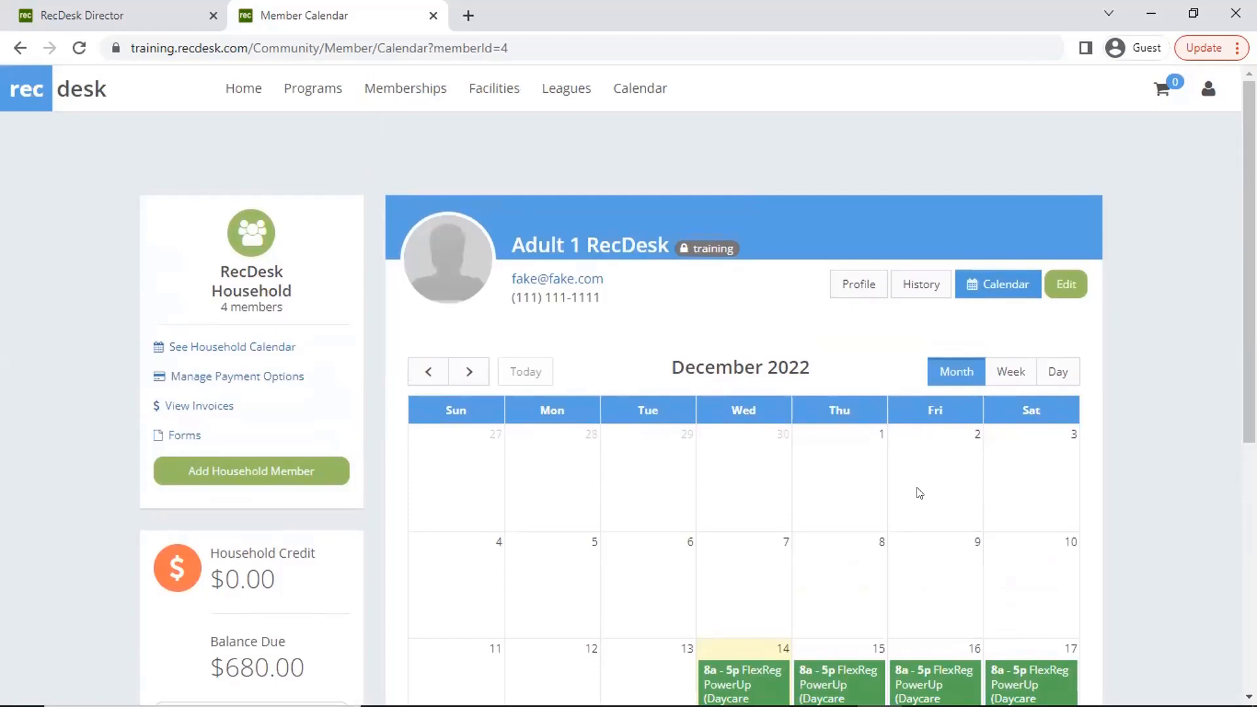
- Open the household's invoice list, view the first adult member's open $155.00 invoice, and close it
left_click(214, 406)
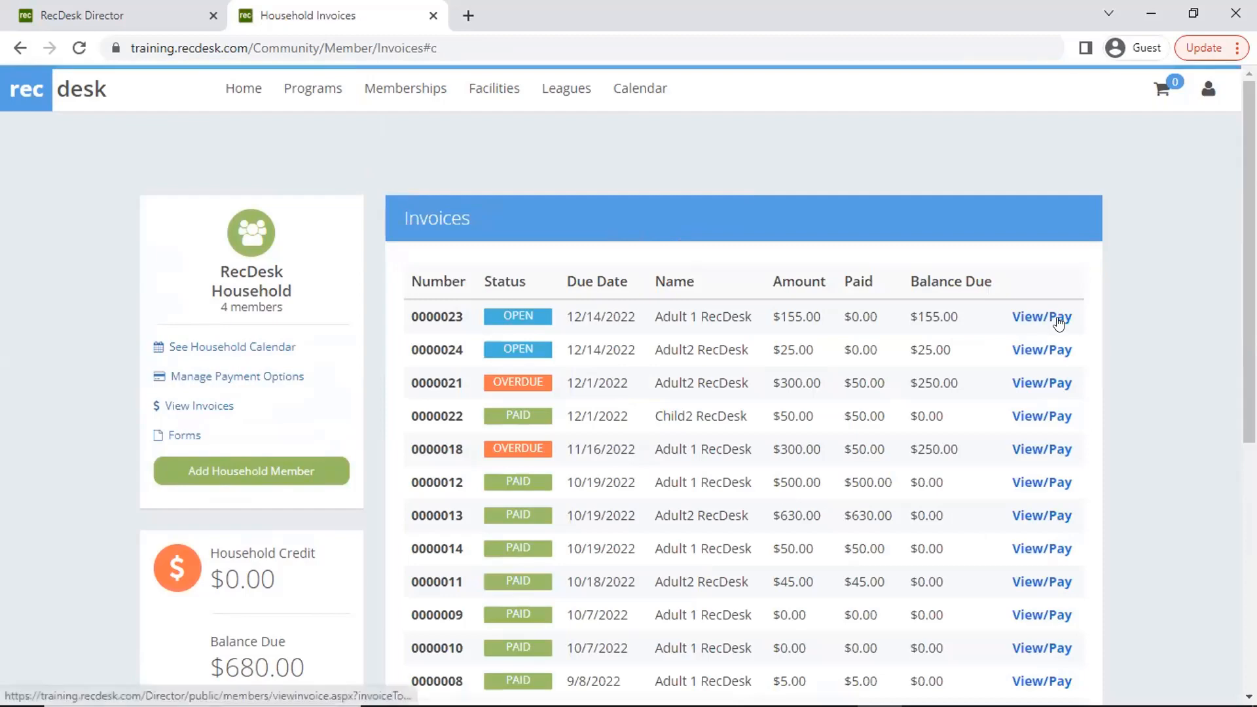
left_click(1064, 321)
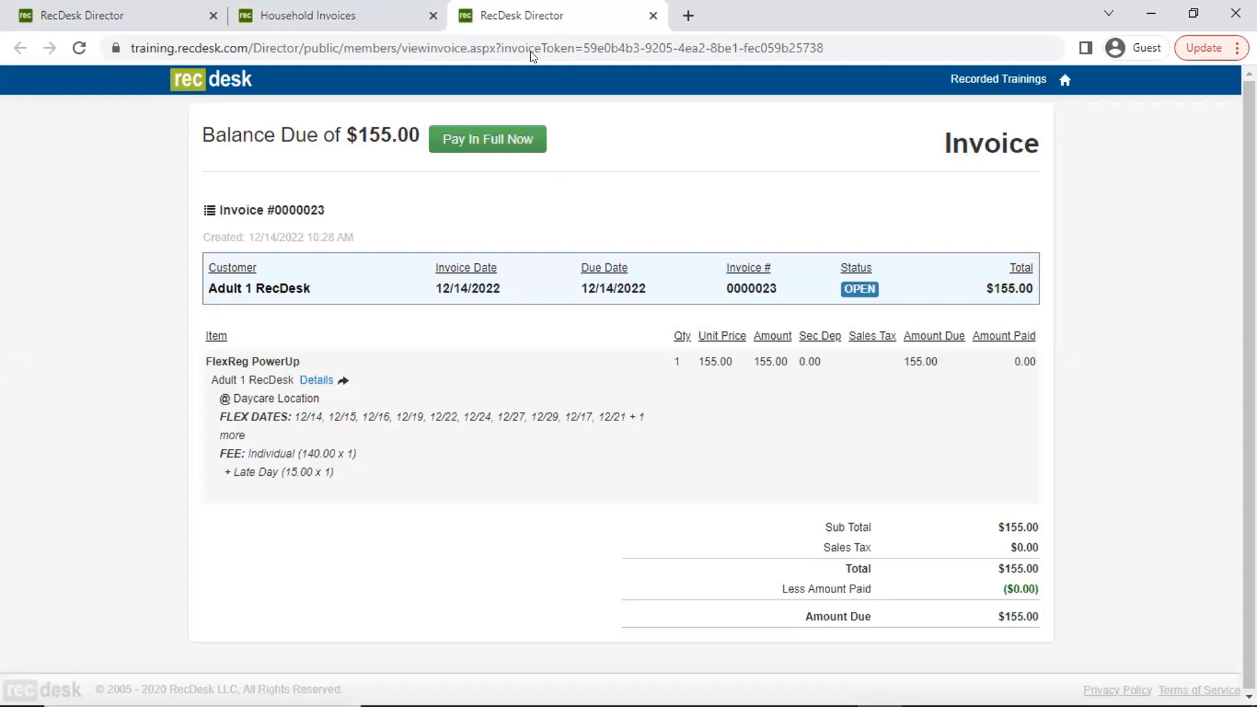
left_click(653, 15)
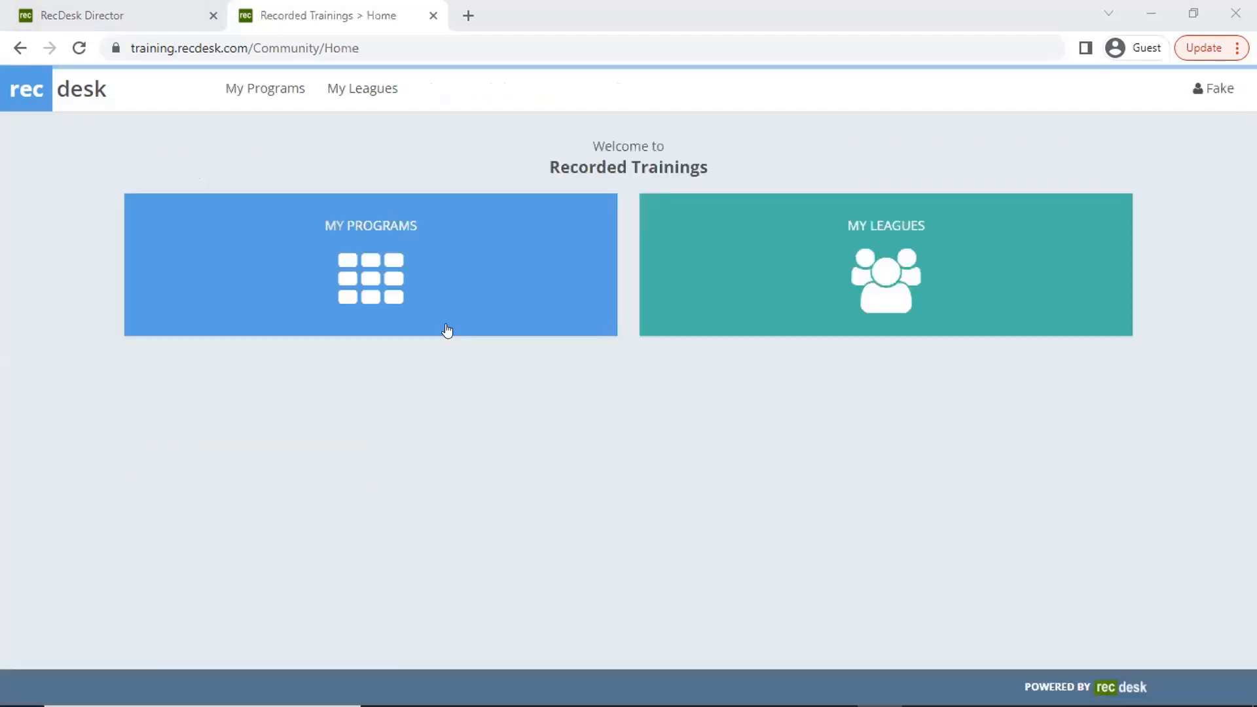
- From the instructor's FlexReg PowerUp roster, take today's attendance with the listed participant marked present, save it, and leave the attendance page
left_click(448, 331)
left_click(482, 357)
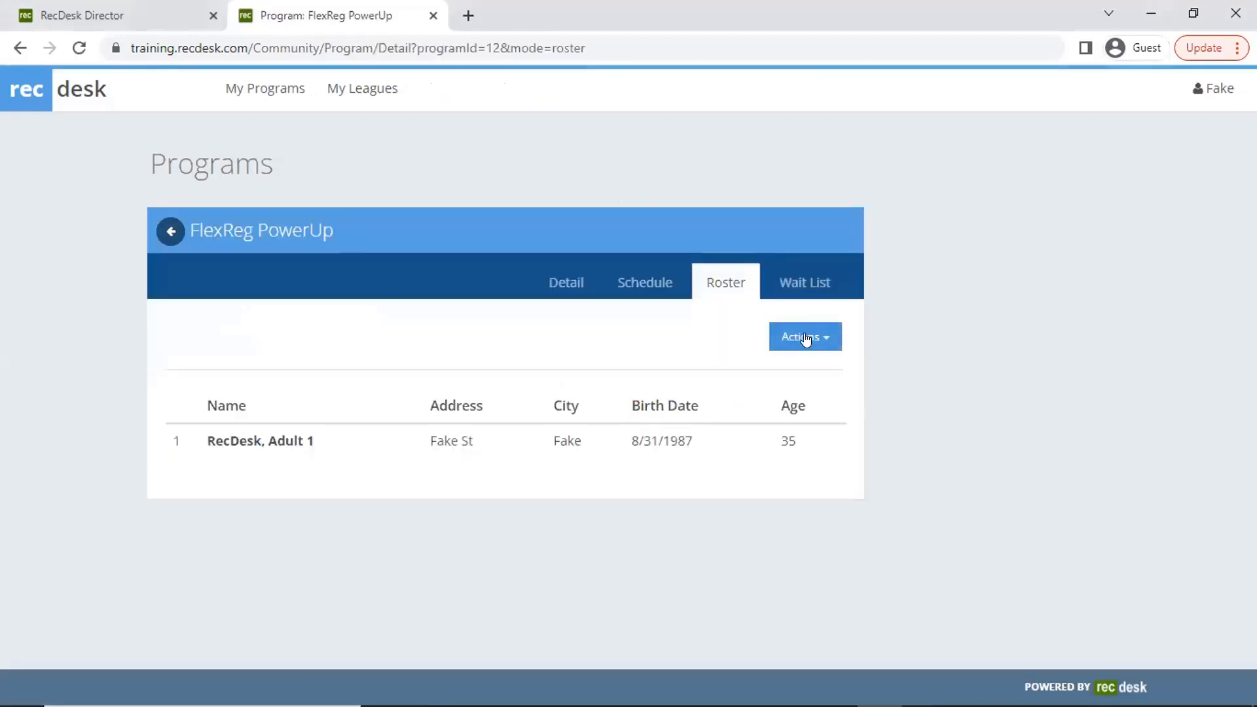
left_click(795, 345)
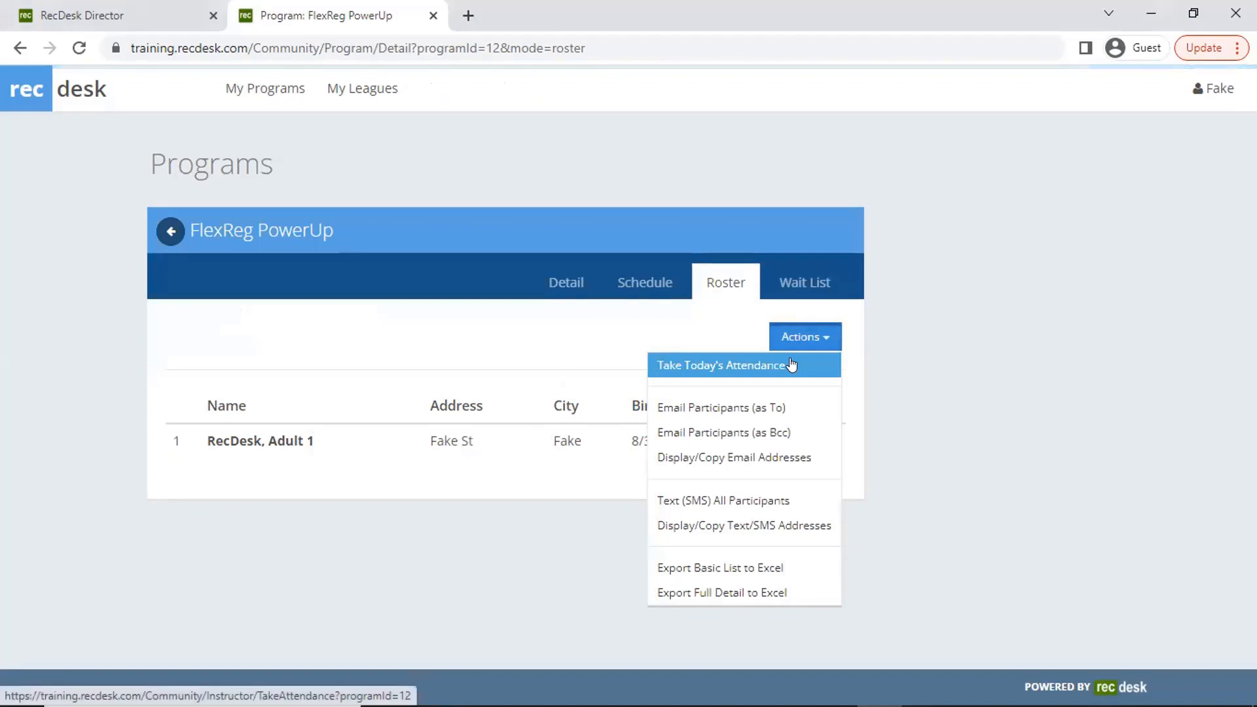
left_click(791, 365)
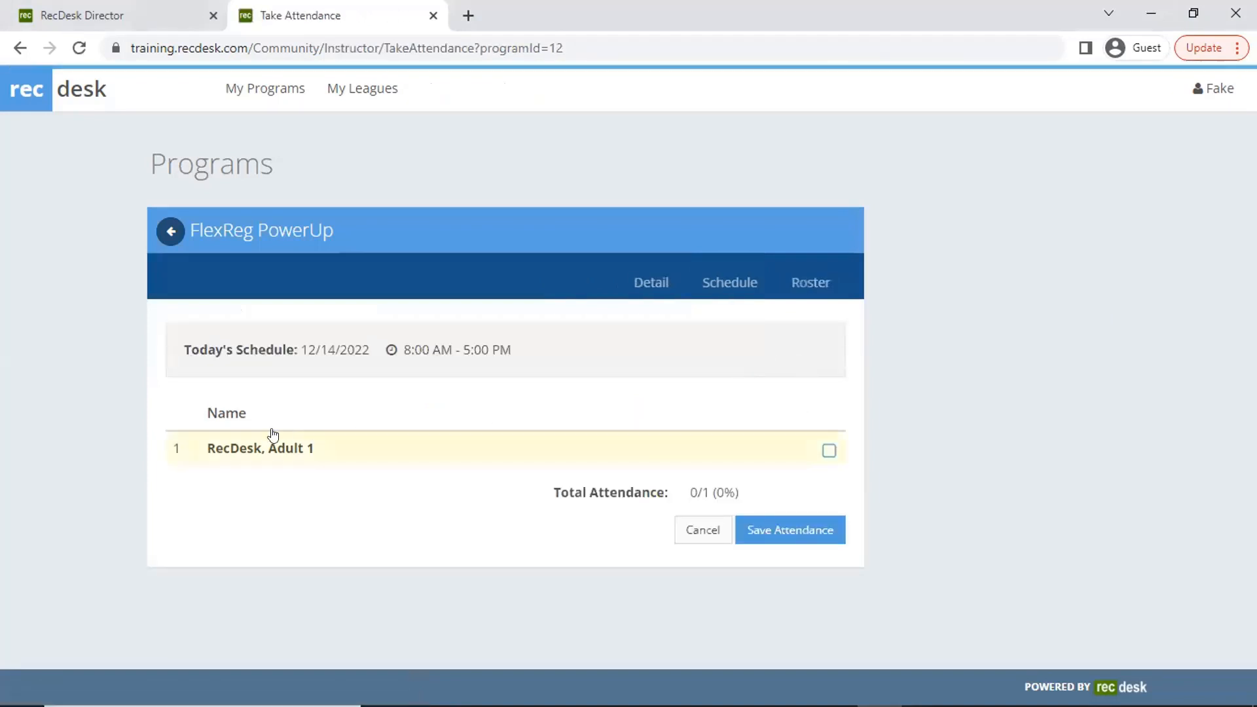
left_click(417, 452)
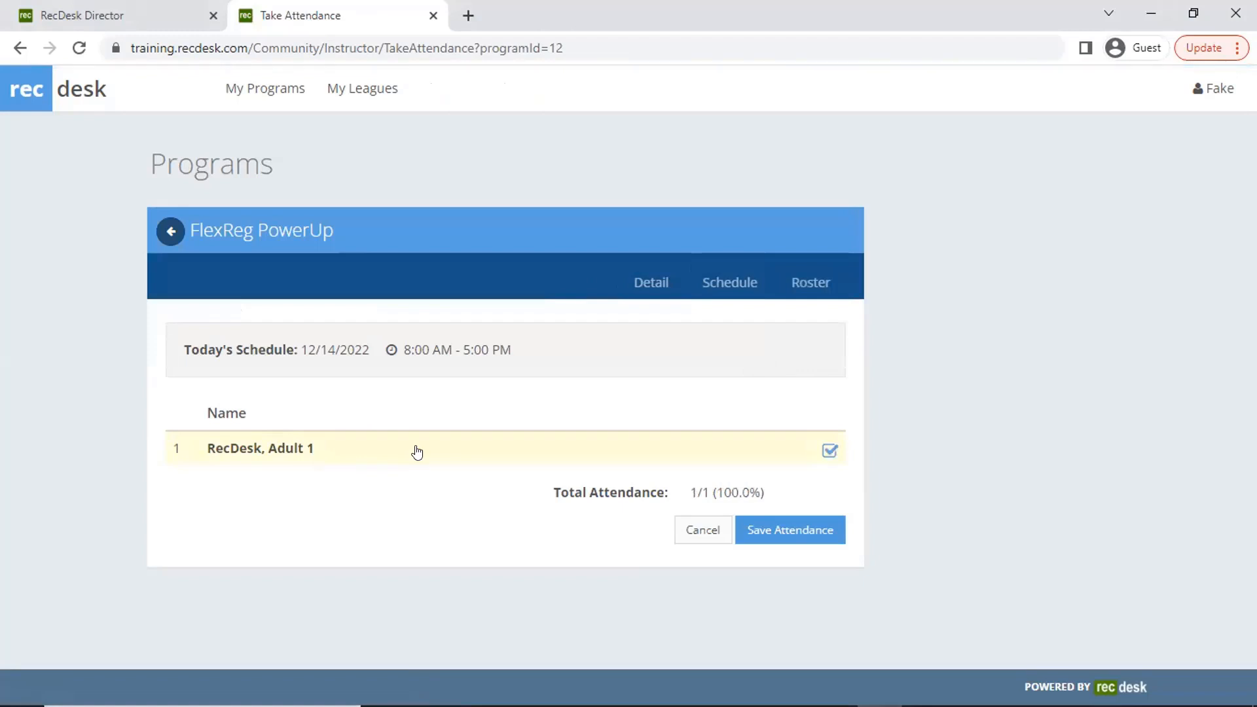
left_click(805, 539)
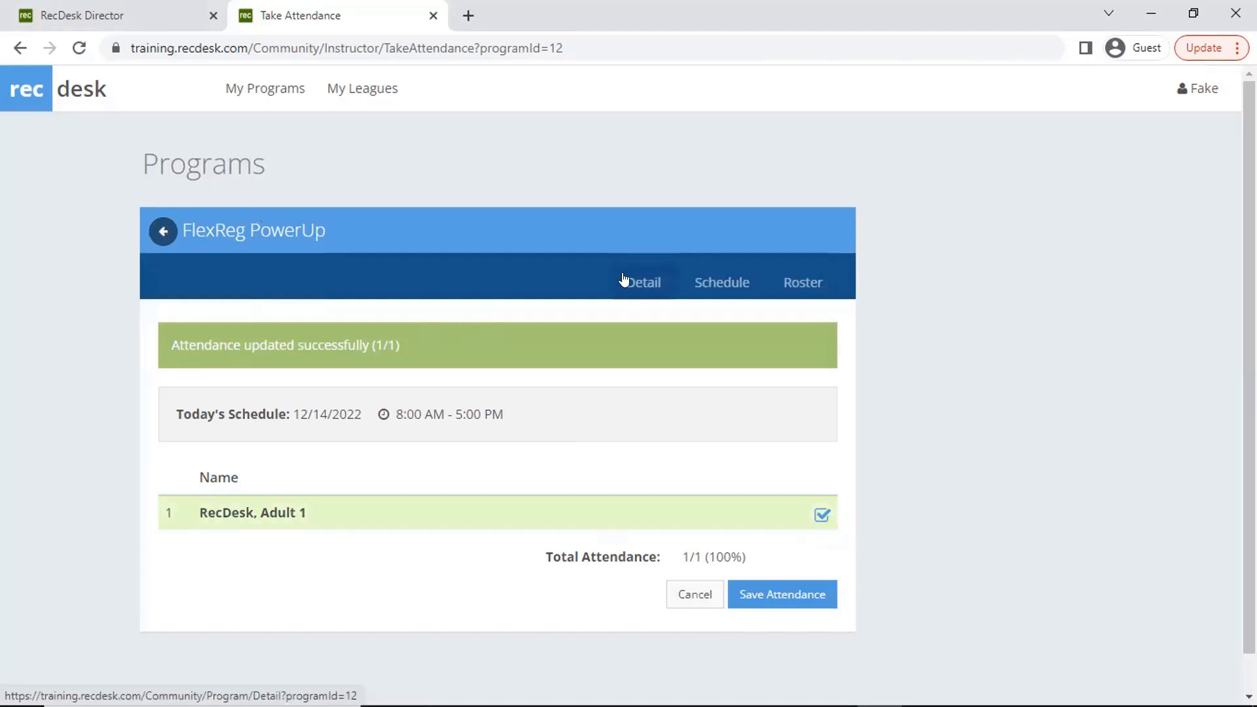
left_click(163, 234)
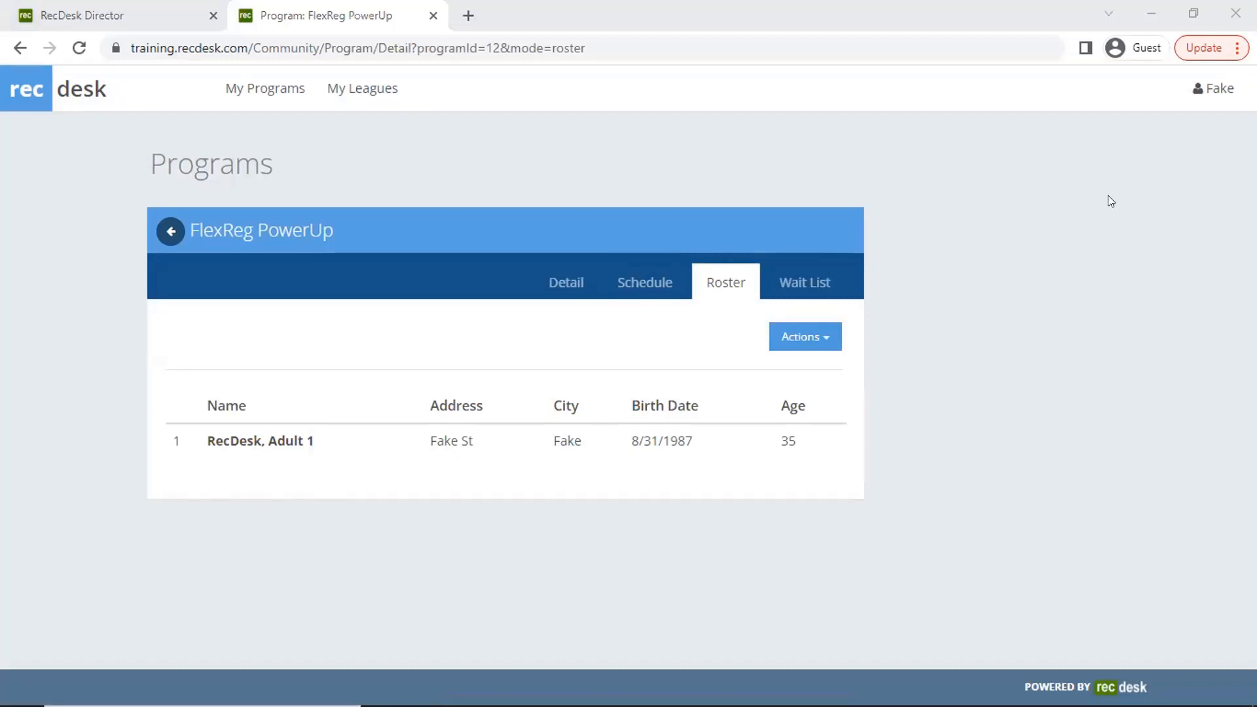
- Log out of the instructor account and open FlexReg PowerUp's public details from the Adult program category
left_click(1200, 88)
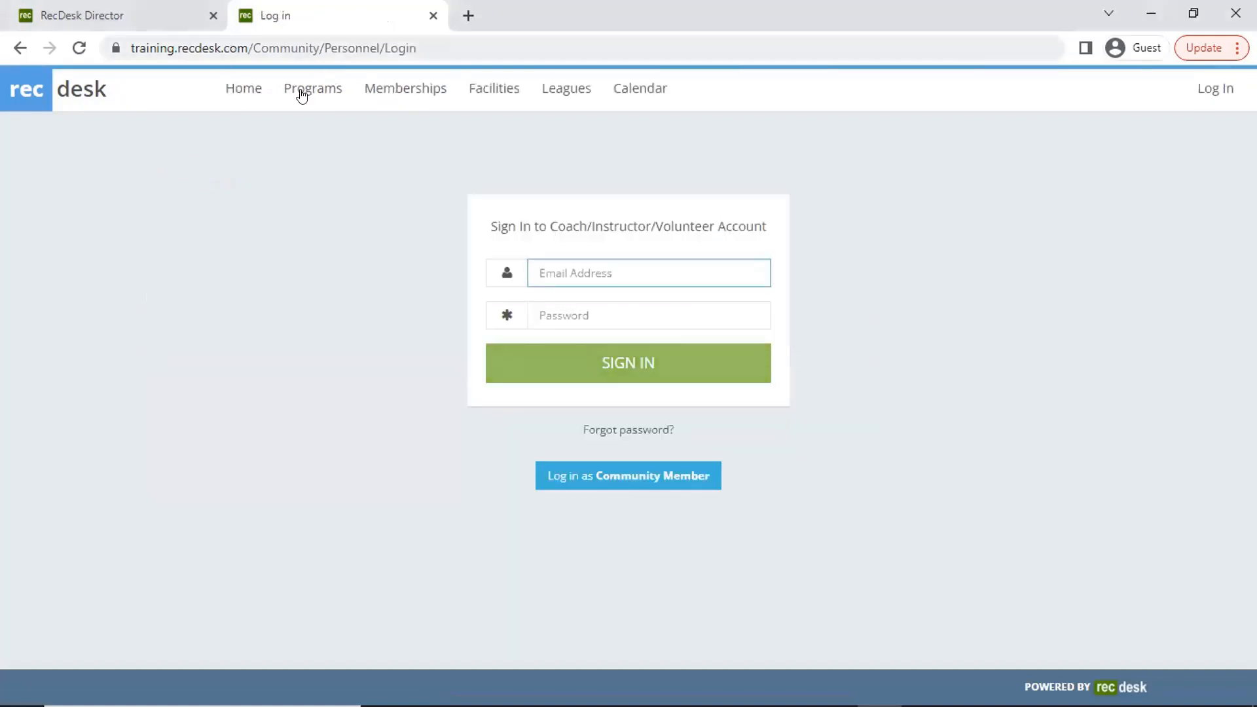
mouse_move(301, 88)
left_click(382, 171)
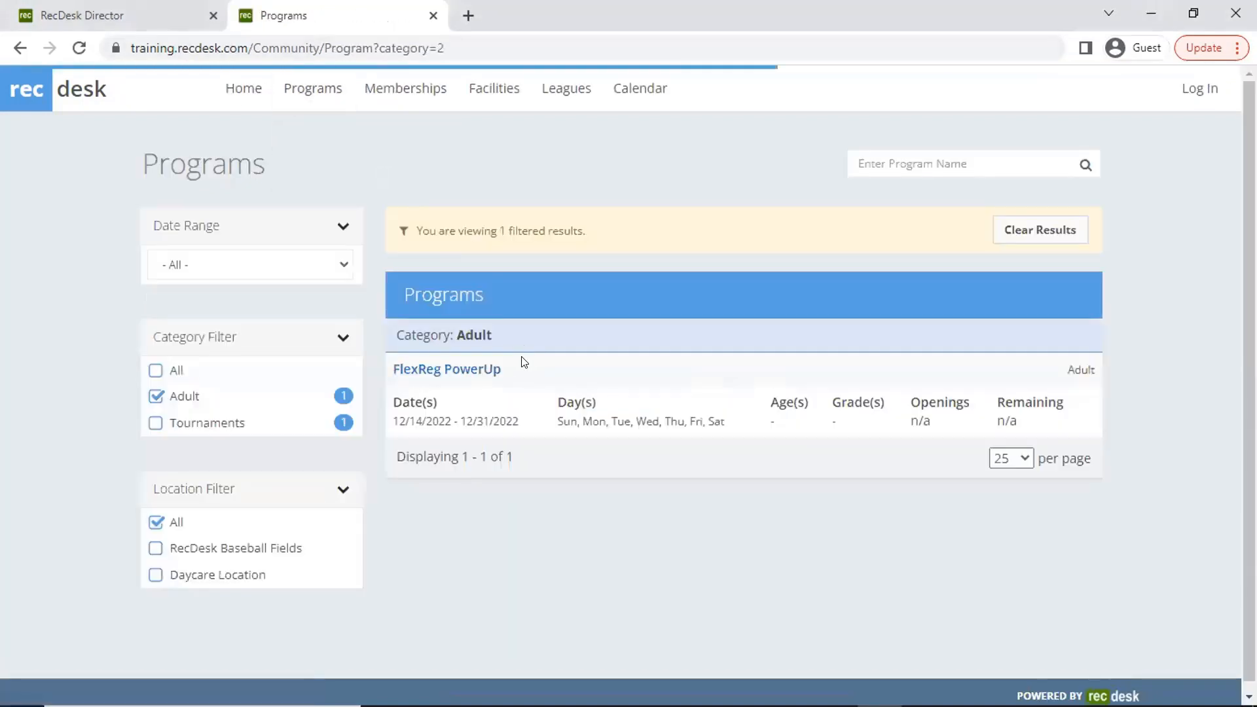
left_click(476, 369)
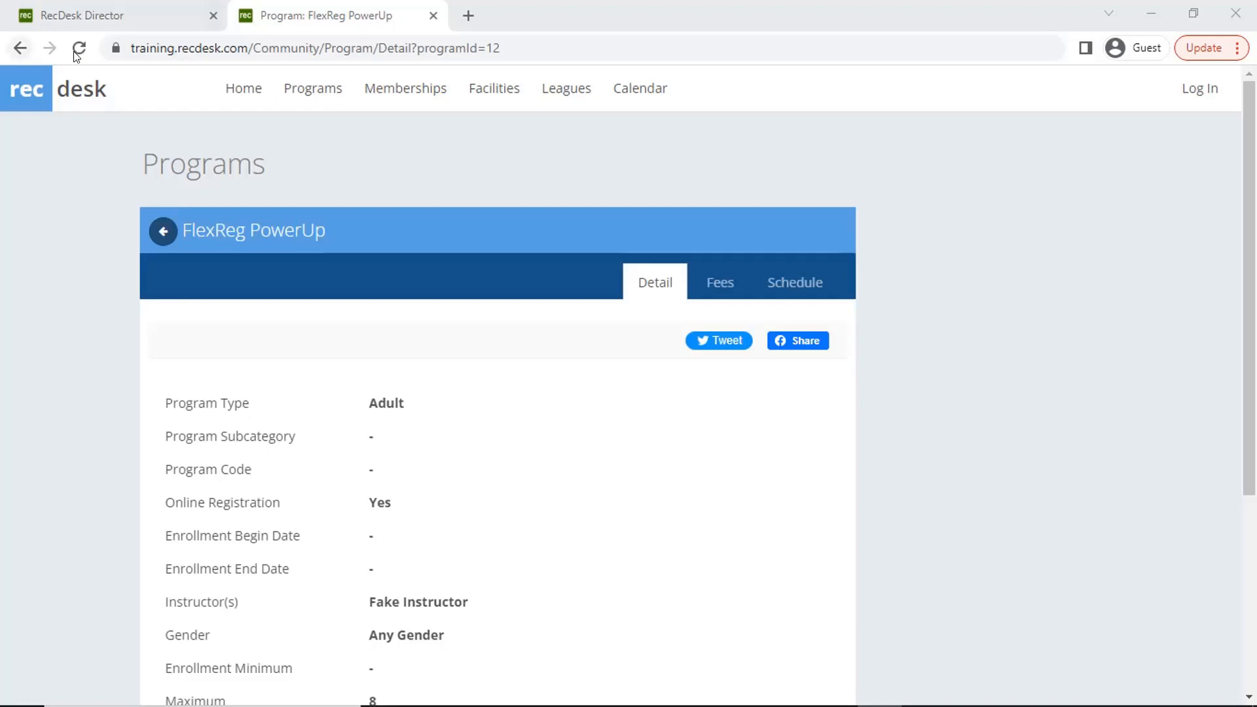
- Switch to RecDesk Director and open the fees of the FlexReg PowerUp program for review
left_click(124, 14)
scroll(378, 218, "up", 15)
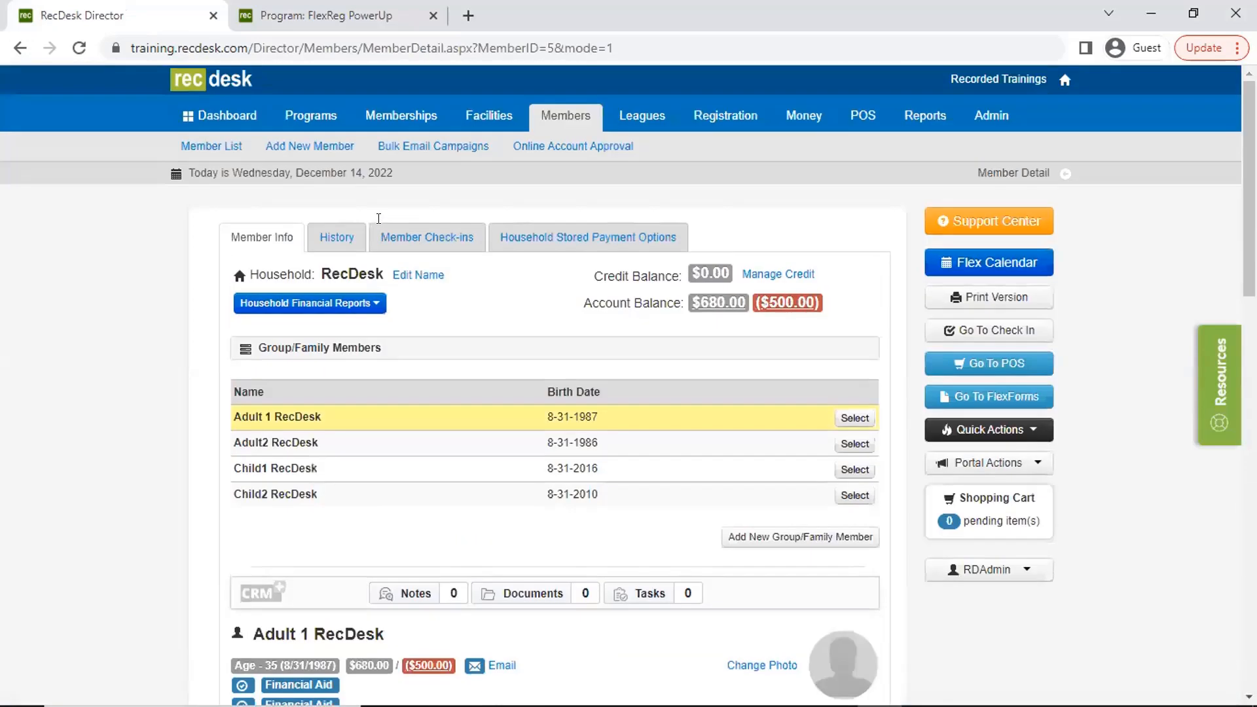
left_click(314, 118)
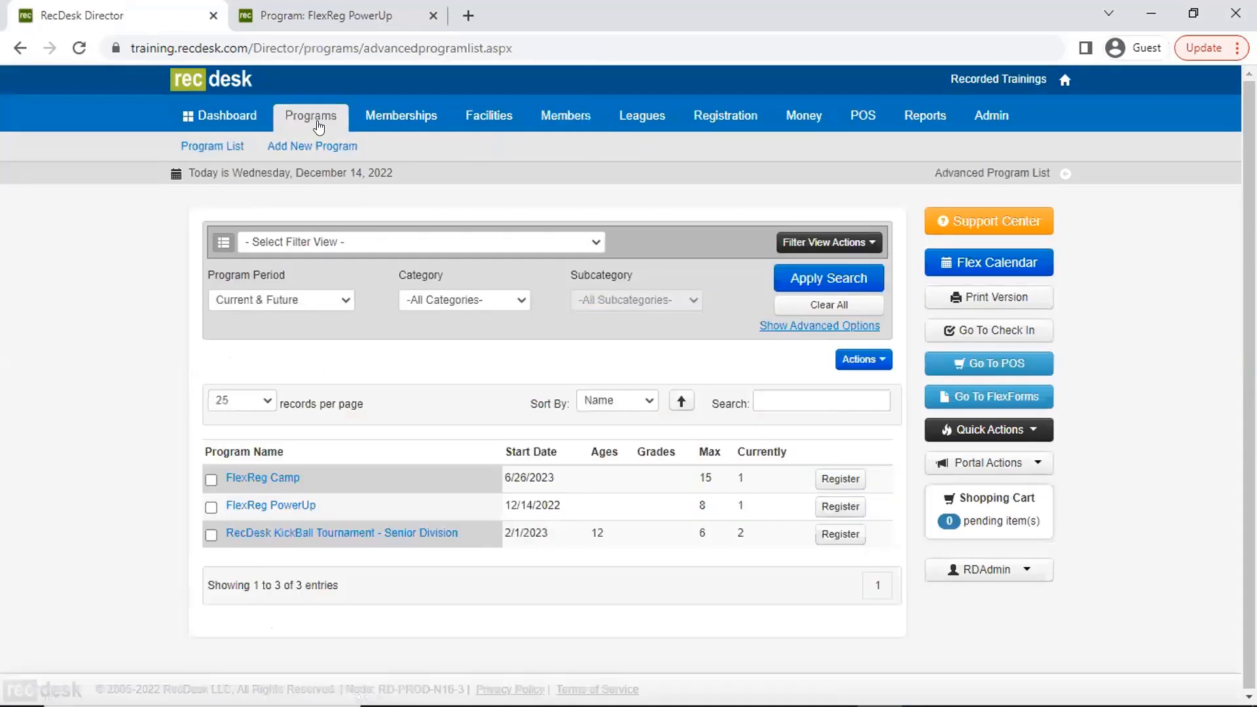
left_click(270, 506)
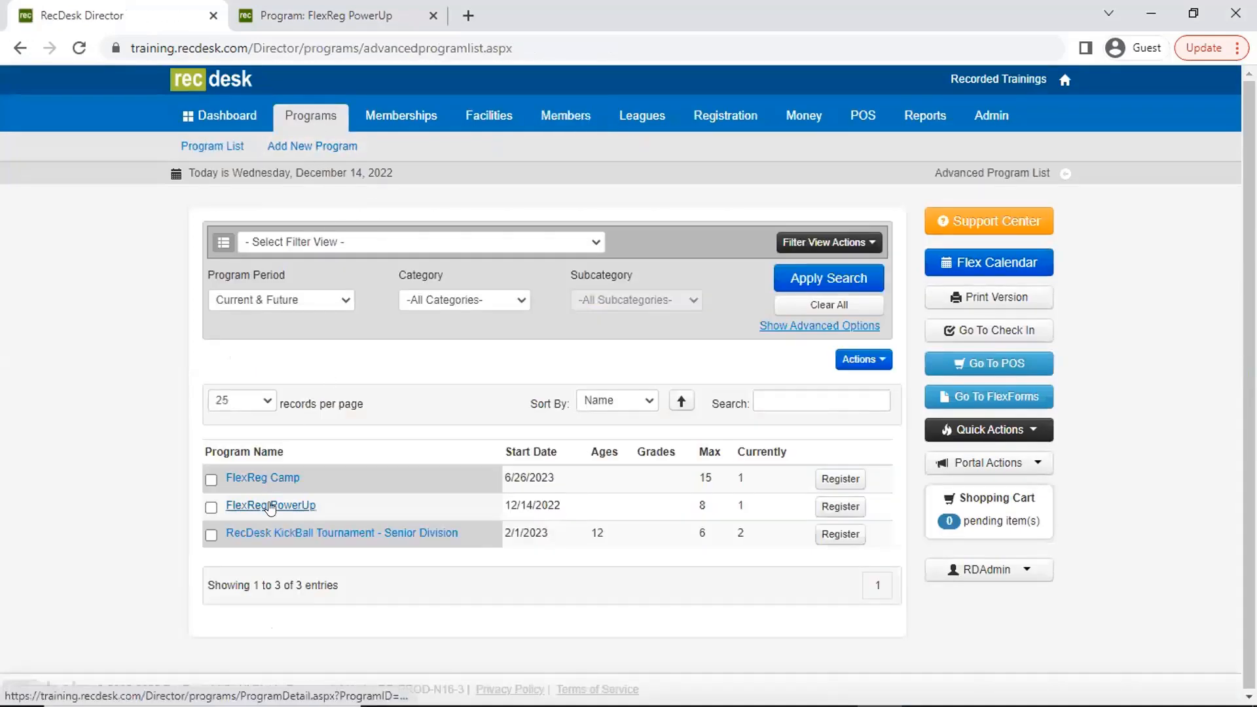
left_click(378, 244)
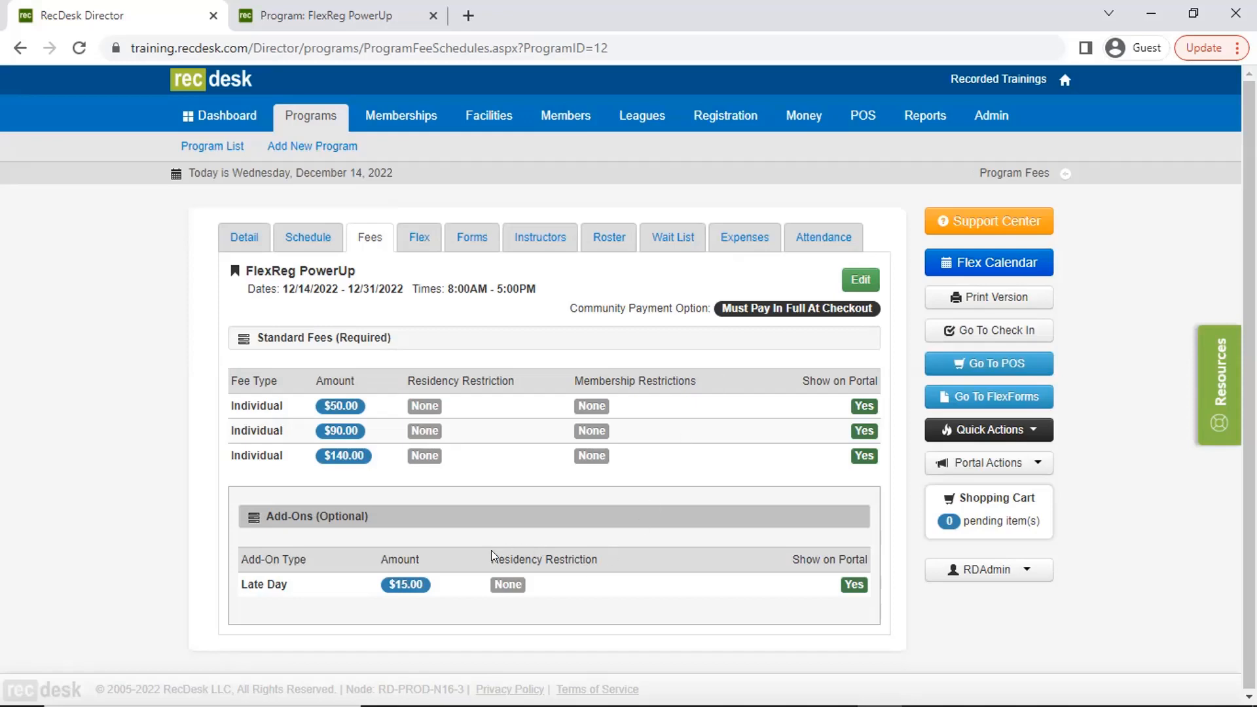
- Return to the program list and review the standard fees and add-ons of FlexReg Camp
left_click(229, 149)
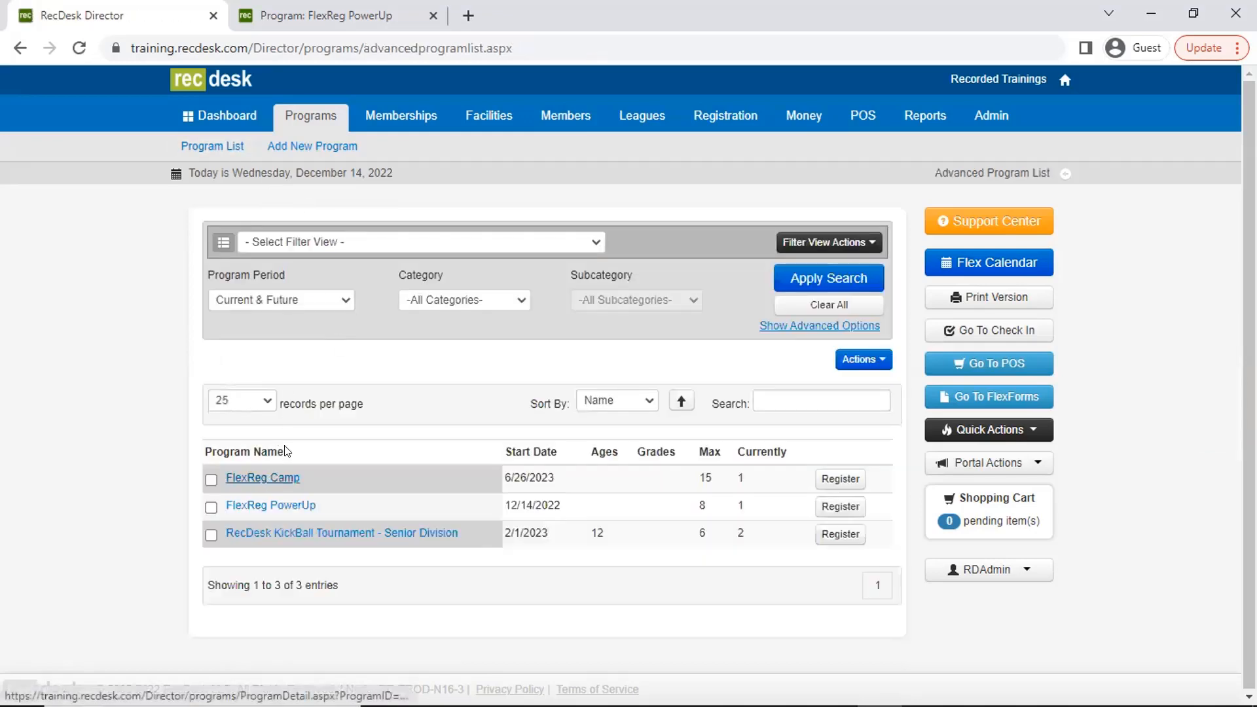
left_click(270, 478)
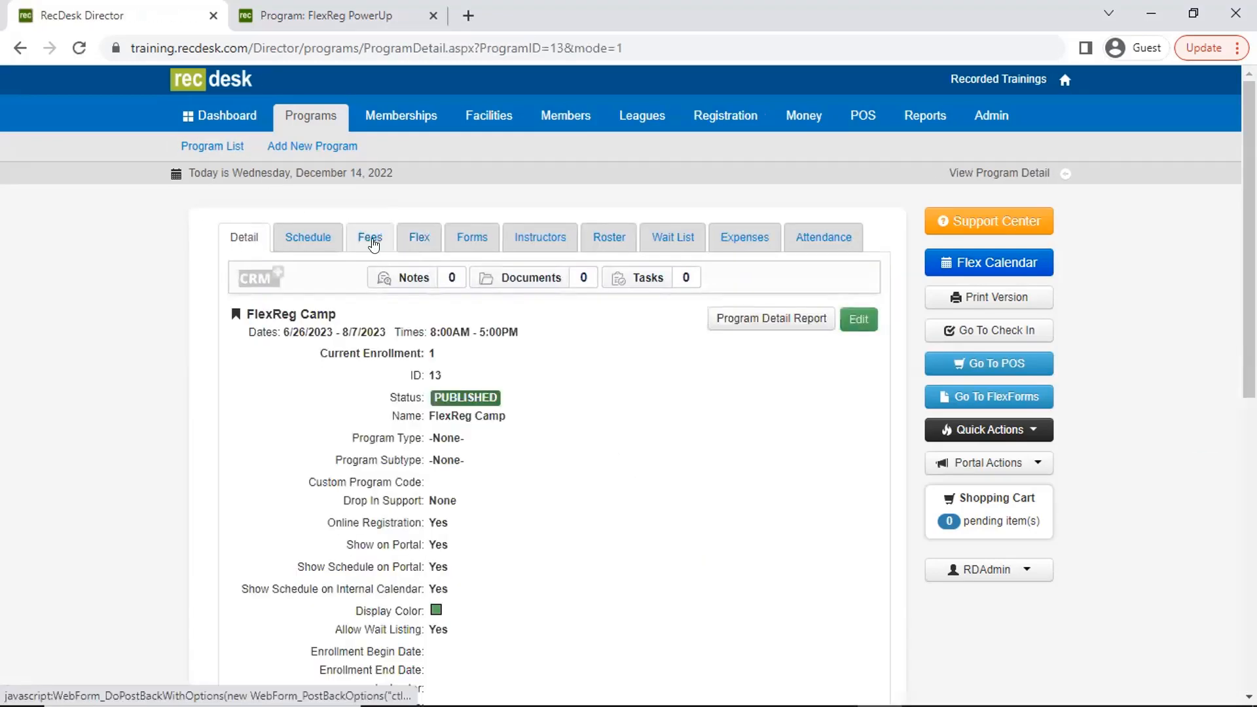
left_click(372, 241)
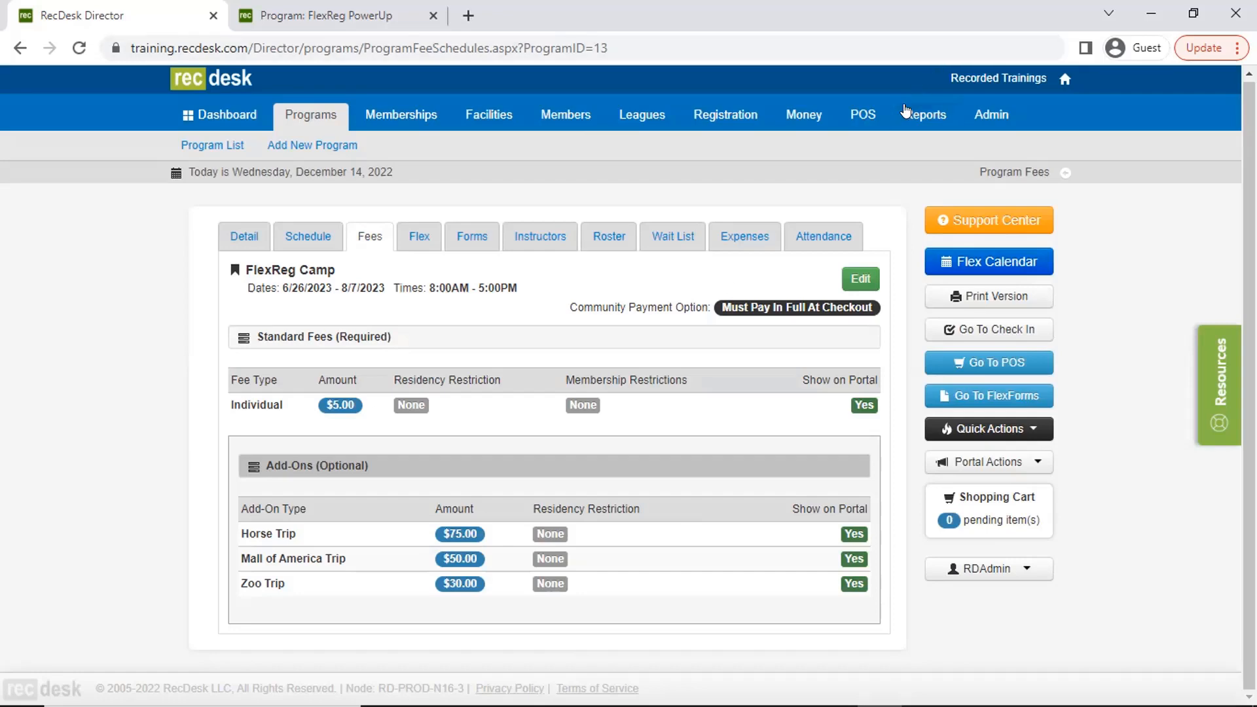
- Open FlexReg Camp's fees for editing, view the Individual fee's advanced date and membership options, and leave the editor
left_click(860, 278)
scroll(779, 191, "down", 3)
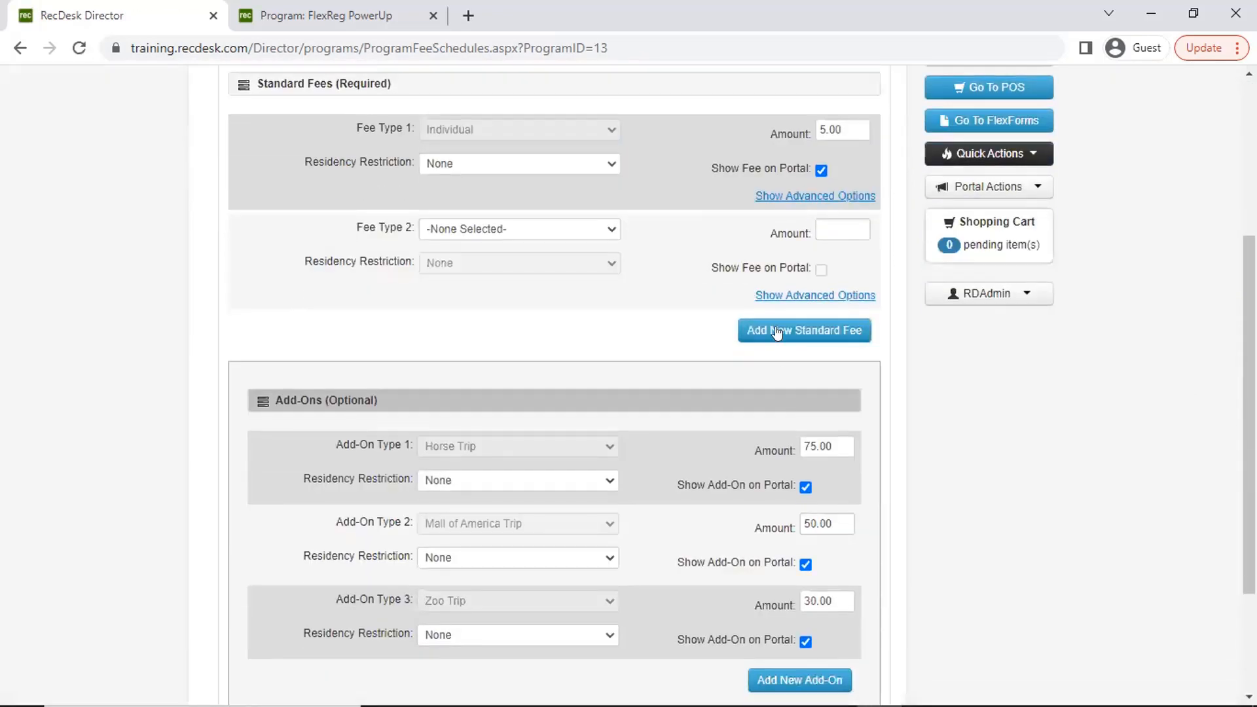
left_click(780, 194)
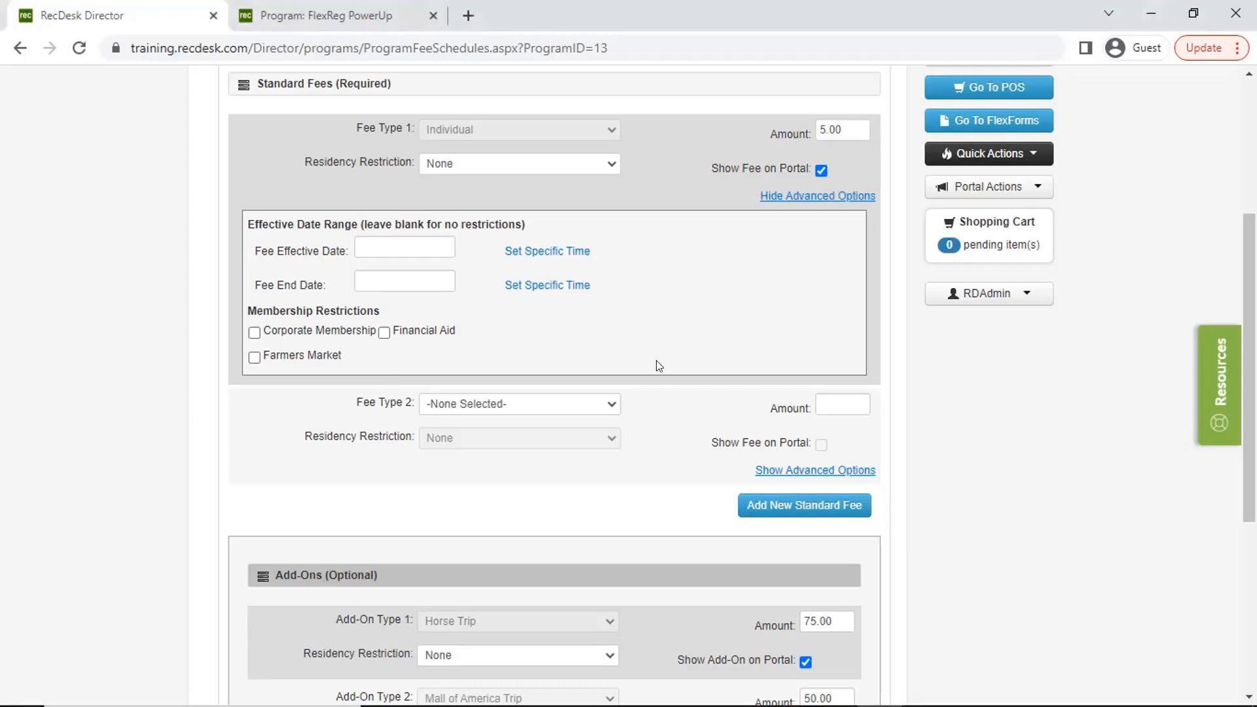
scroll(665, 375, "down", 5)
left_click(767, 608)
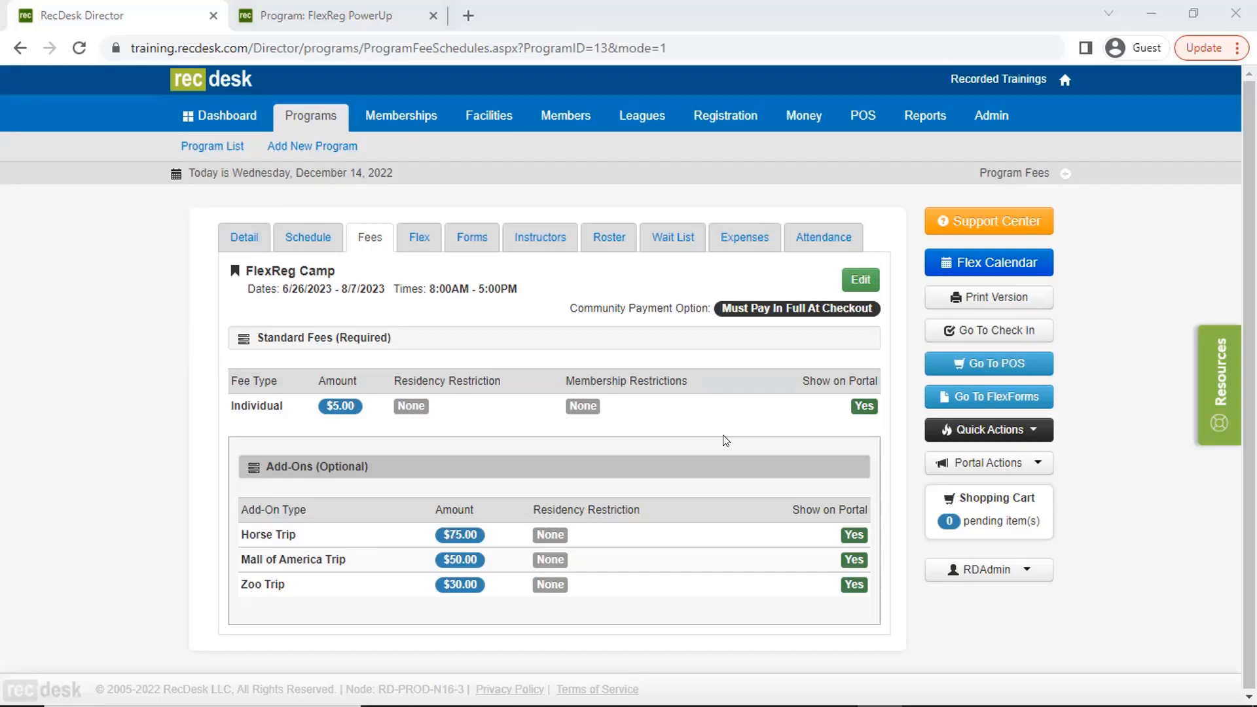
- View the available training, workflow and support resources, and close the resource list
left_click(1219, 367)
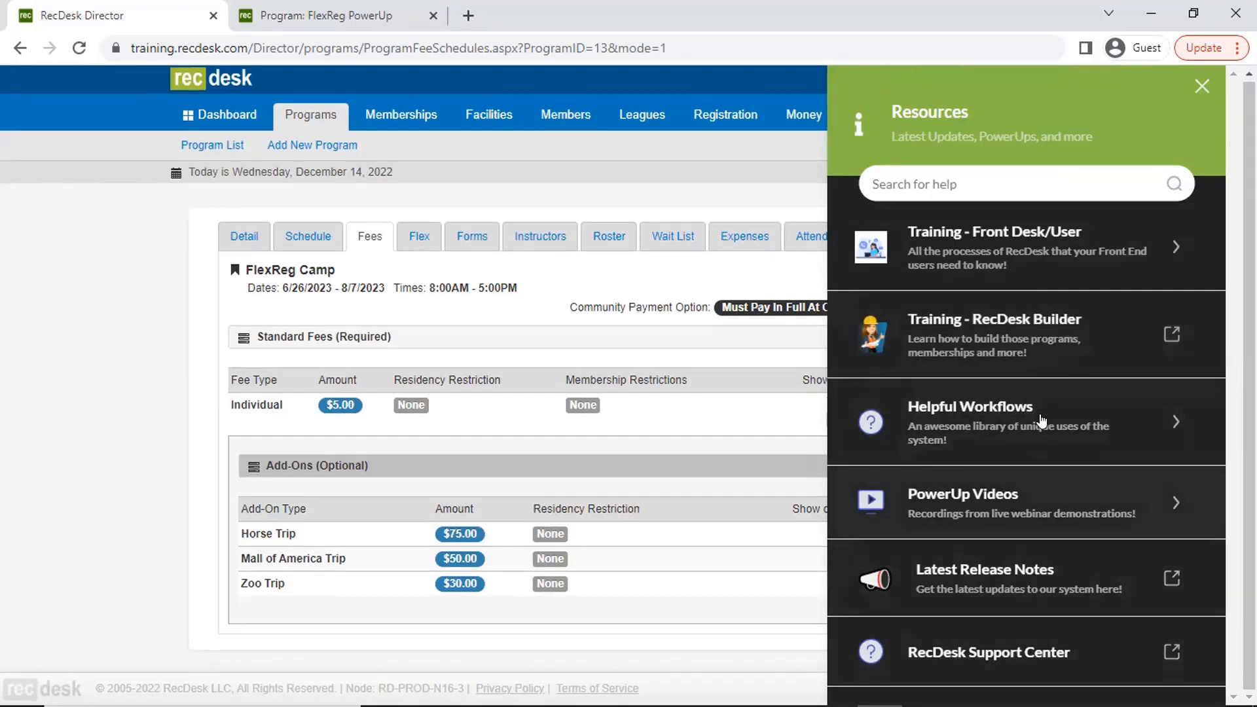
left_click(1201, 90)
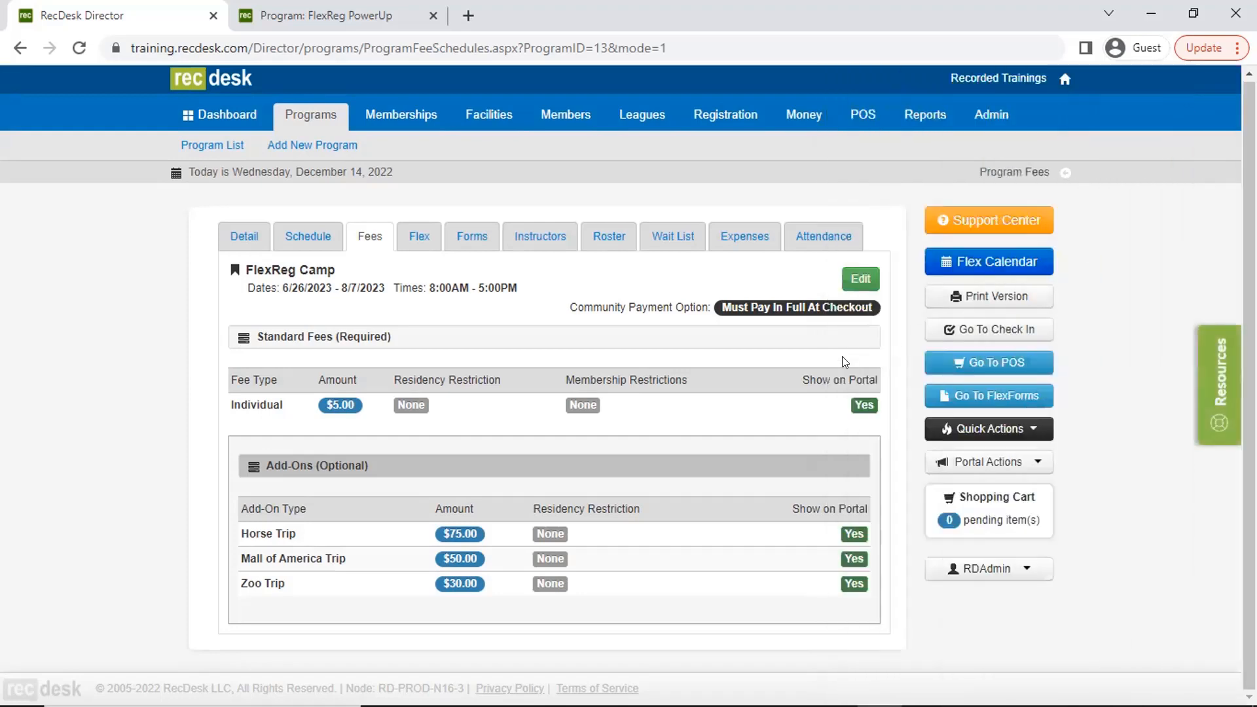